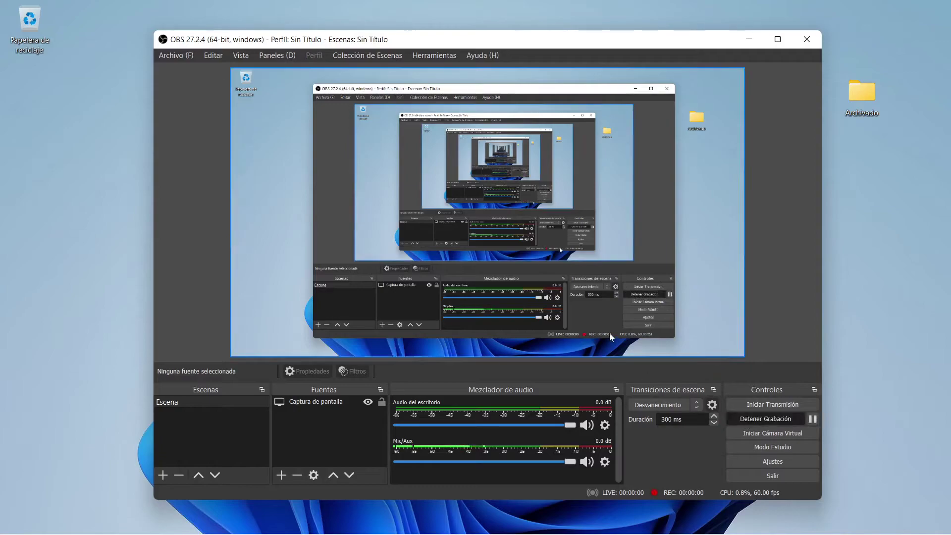
- Minimize OBS and launch Google Chrome from the Start menu
left_click(747, 42)
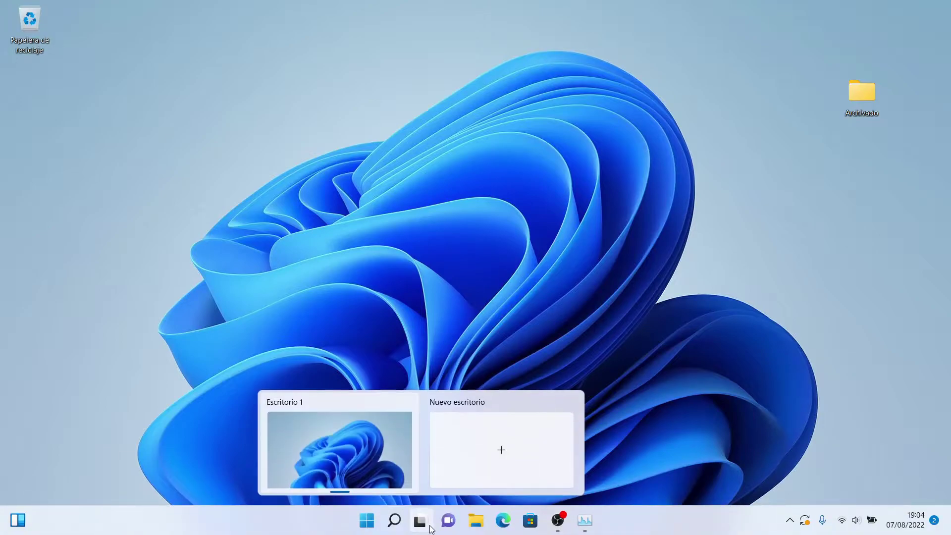
key("super")
type("chrome")
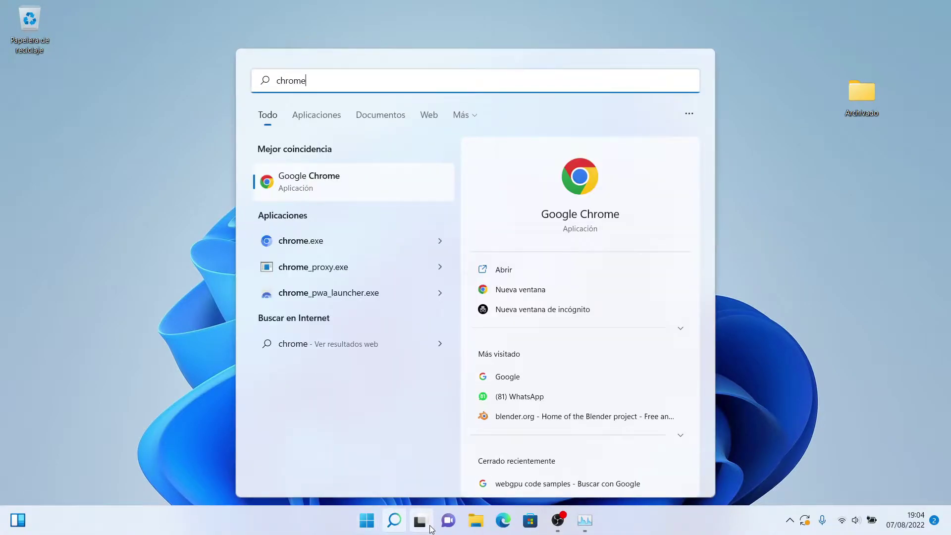
key("Return")
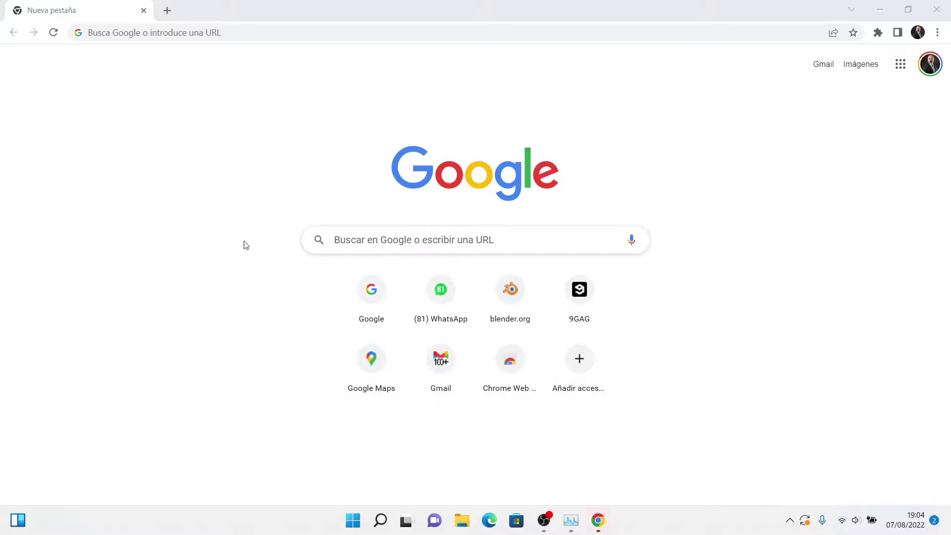
- Search Google for 'unreal engine' from the address bar
left_click(262, 28)
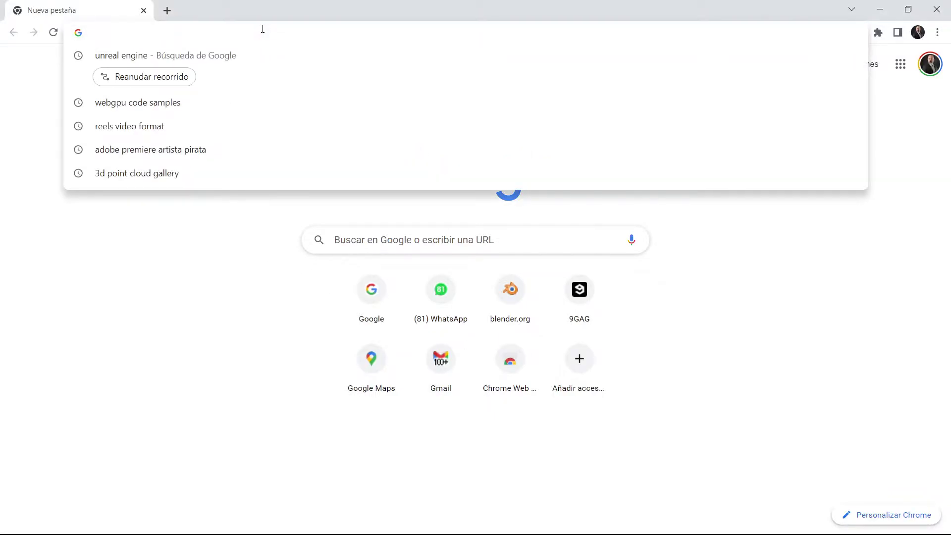
type("unreal engine")
key("Return")
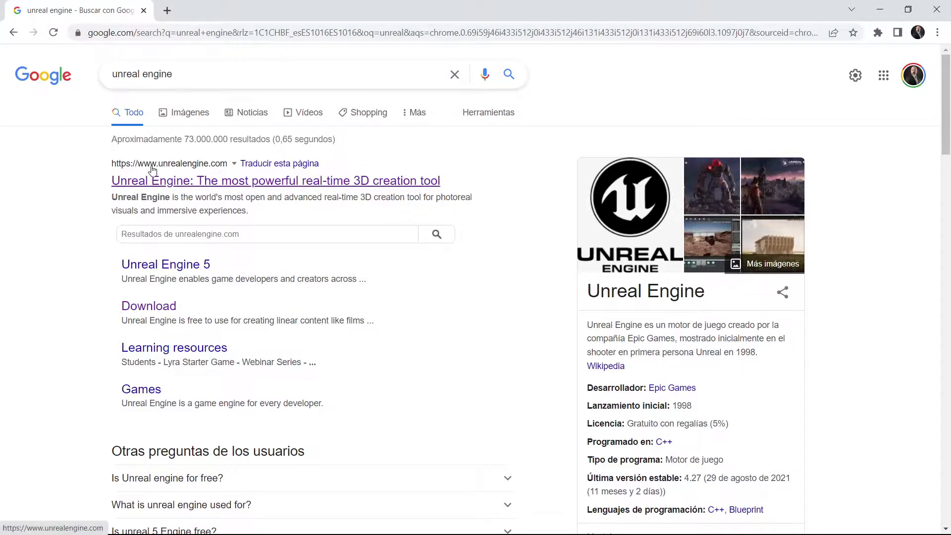
- Open the official unrealengine.com result and dismiss the translation offer
left_click(172, 182)
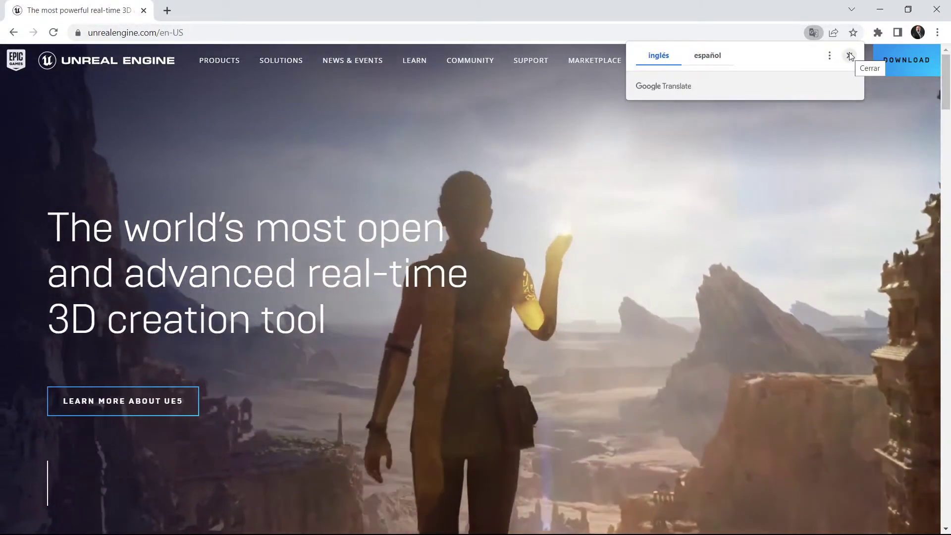
left_click(850, 56)
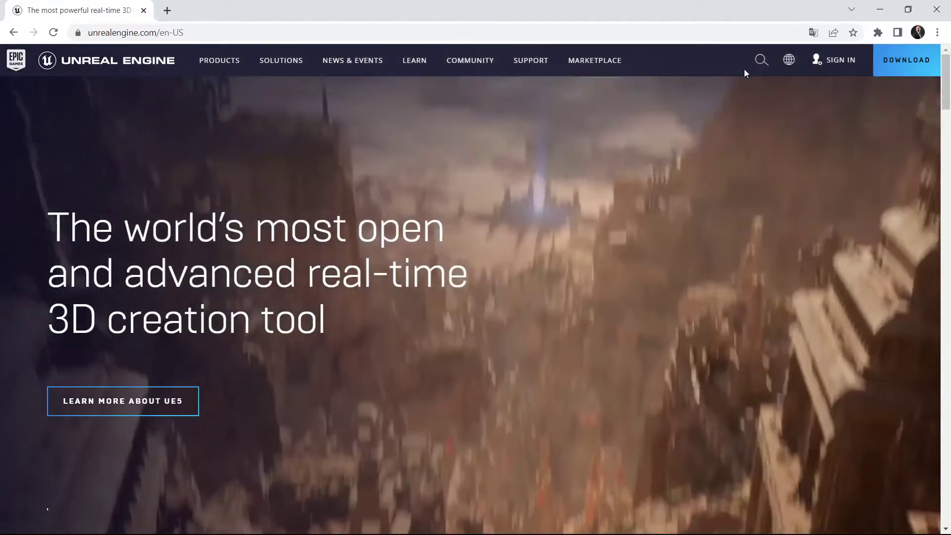
mouse_move(789, 60)
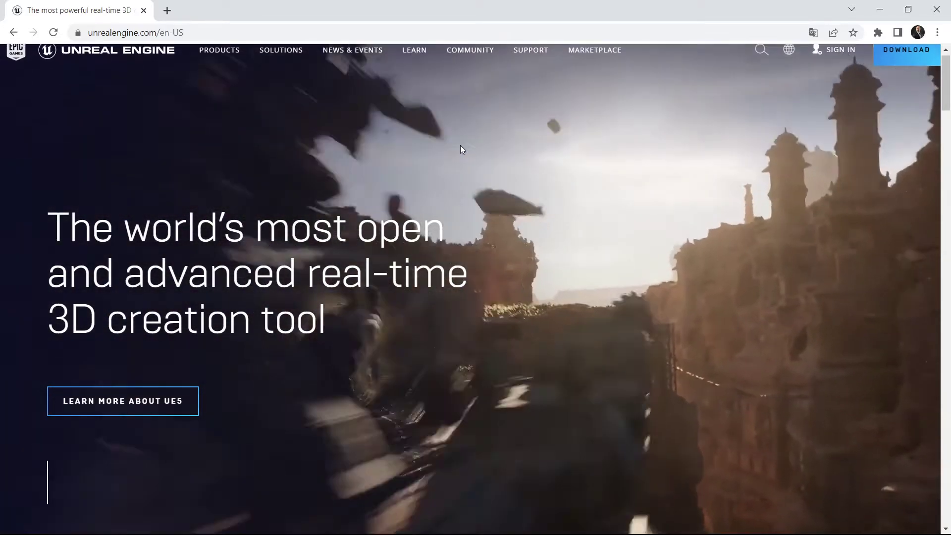
- Browse the Unreal Engine homepage, then go to the DOWNLOAD page
scroll(461, 148, "down", 5)
scroll(461, 148, "down", 3)
scroll(460, 147, "down", 3)
scroll(459, 144, "down", 3)
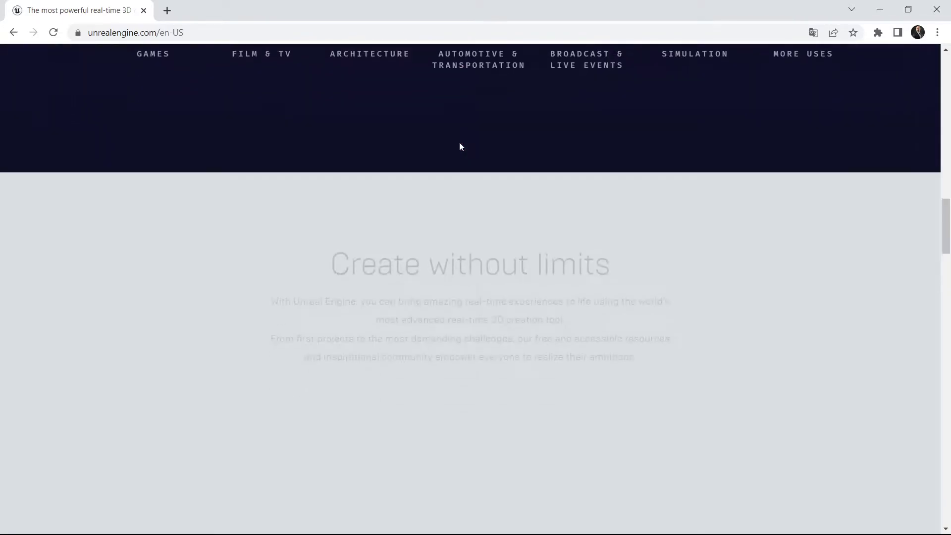
scroll(459, 144, "down", 2)
scroll(459, 147, "down", 5)
scroll(459, 147, "down", 5)
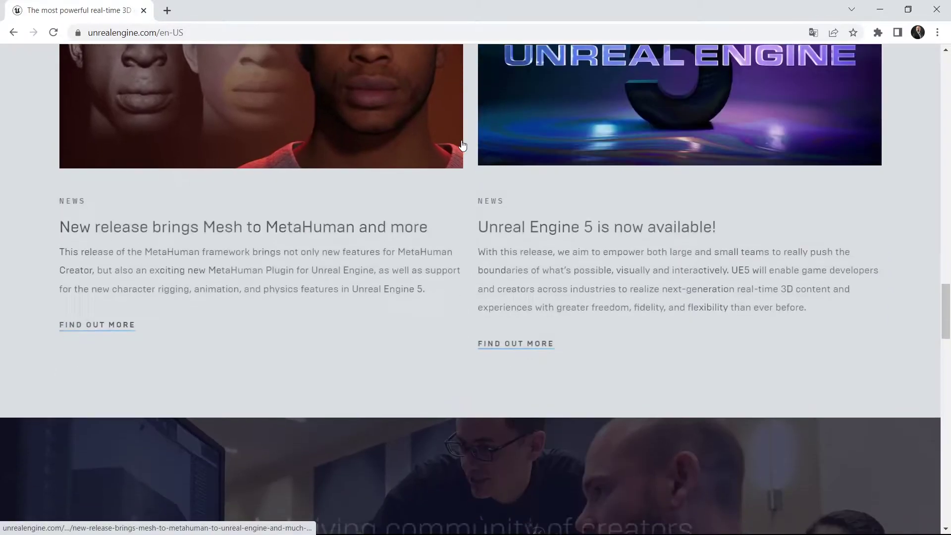
scroll(460, 143, "down", 5)
scroll(528, 215, "up", 5)
scroll(554, 251, "up", 5)
scroll(554, 237, "up", 5)
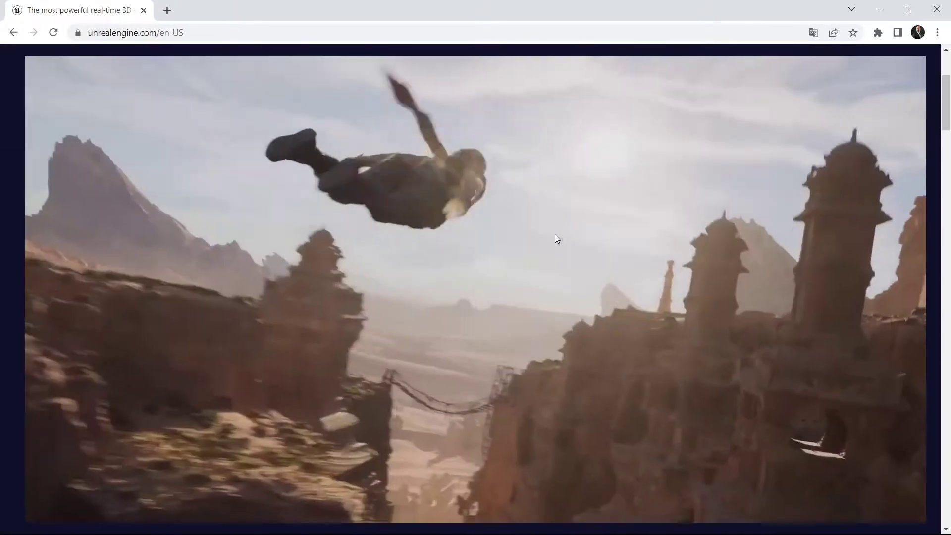
scroll(555, 234, "up", 5)
left_click(907, 59)
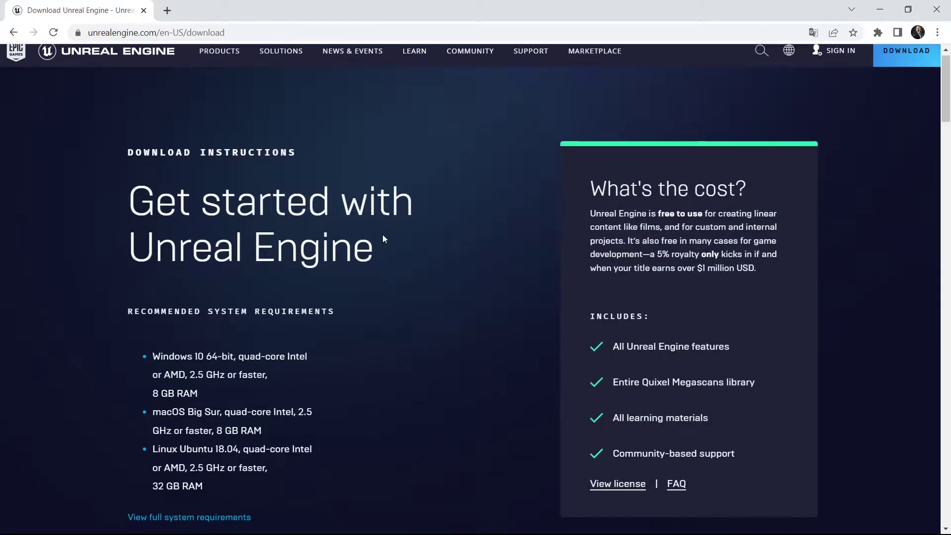
- Read the pricing section, highlighting the free-to-use paragraph and 5% royalty terms
scroll(383, 234, "down", 1)
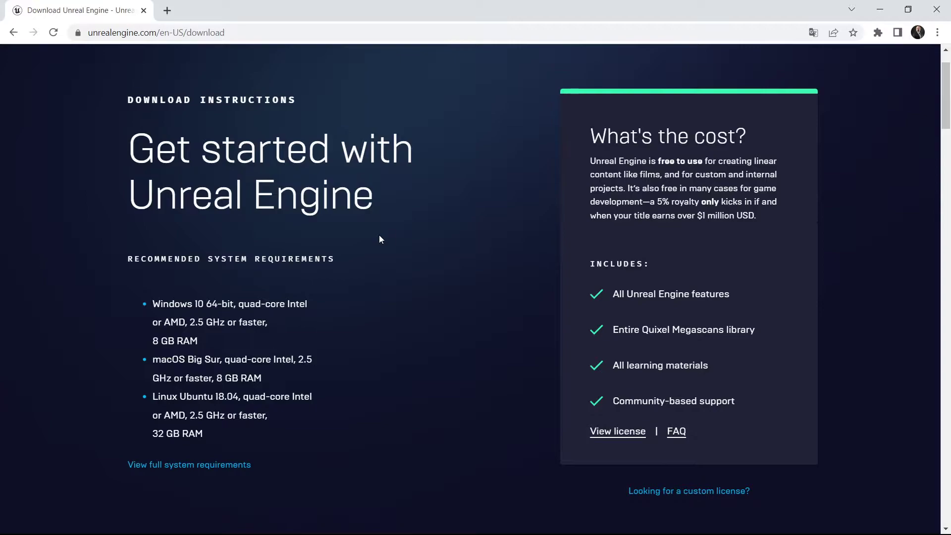
left_click_drag(597, 159, 754, 218)
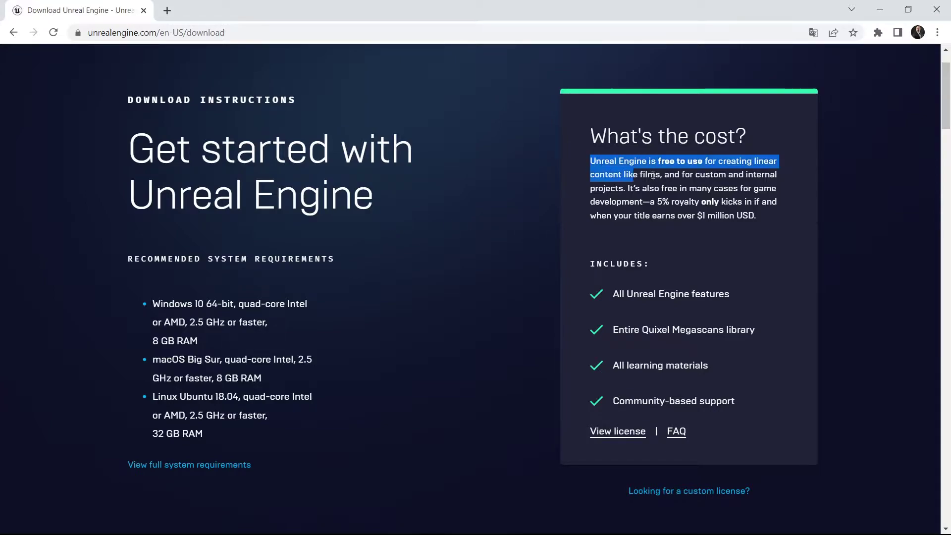
left_click(713, 198)
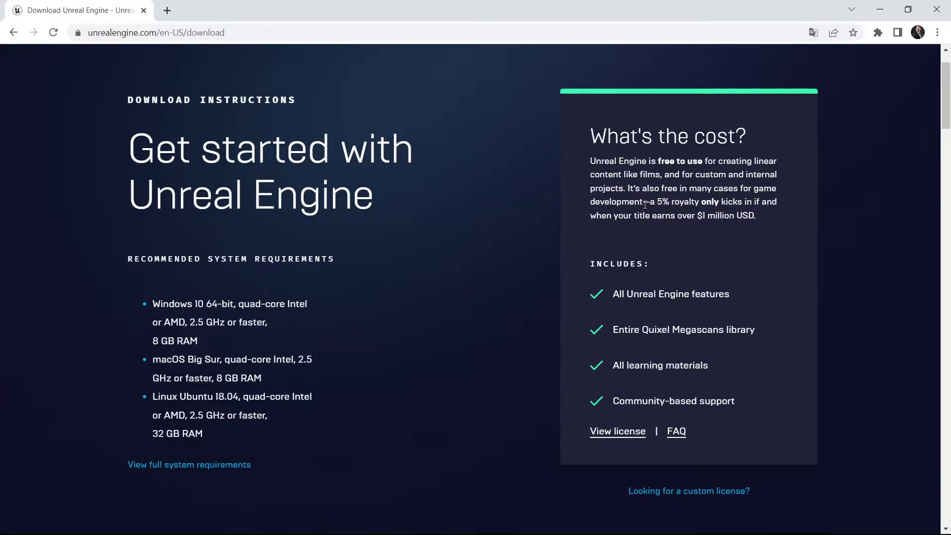
left_click_drag(653, 200, 682, 202)
- Download the Epic Games launcher installer, EpicInstaller-13.3.0 .msi
scroll(373, 331, "down", 2)
scroll(373, 331, "down", 6)
scroll(429, 318, "down", 4)
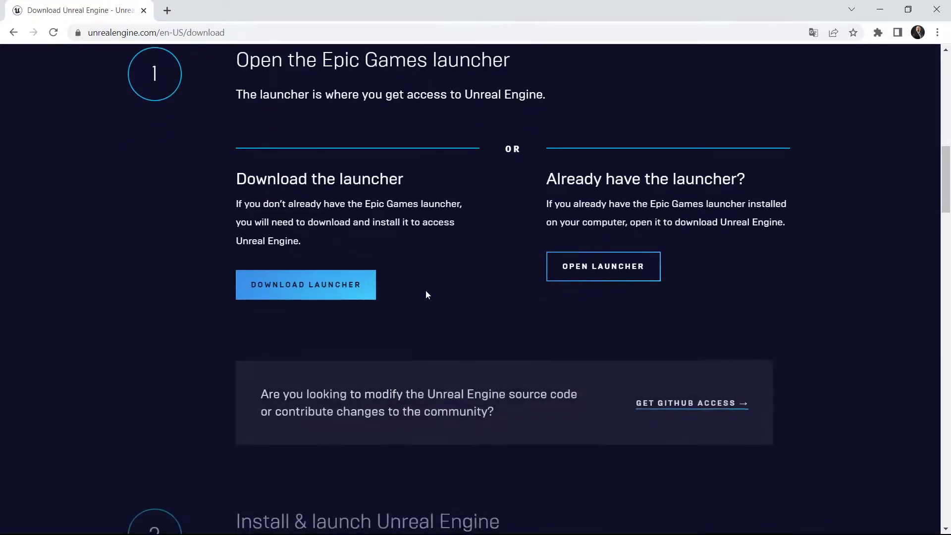
scroll(436, 278, "up", 1)
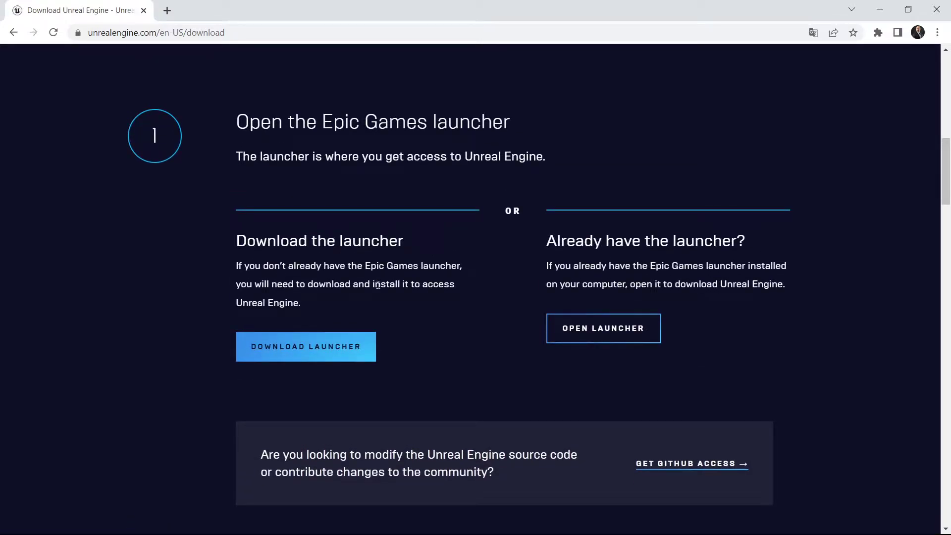
left_click(314, 346)
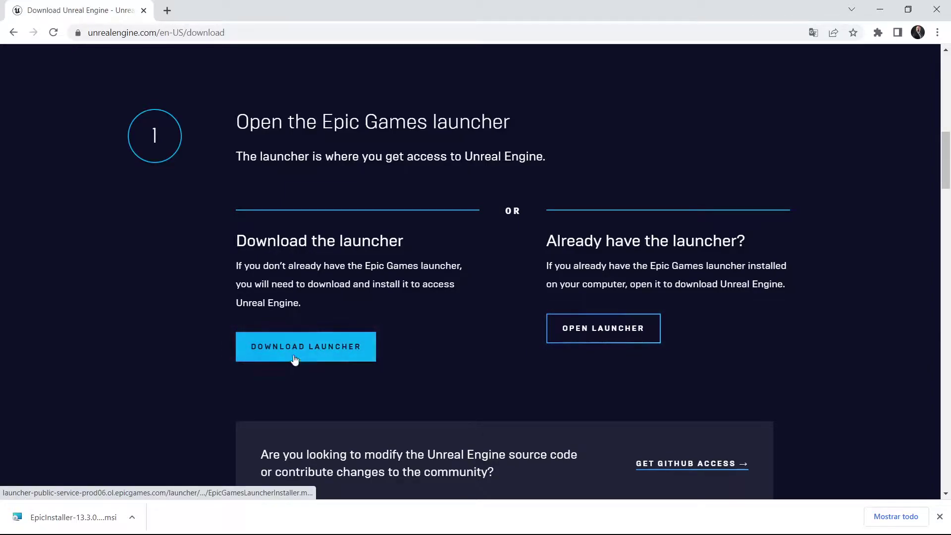
- Run EpicInstaller .msi and install the launcher into the default Program Files folder
left_click(85, 518)
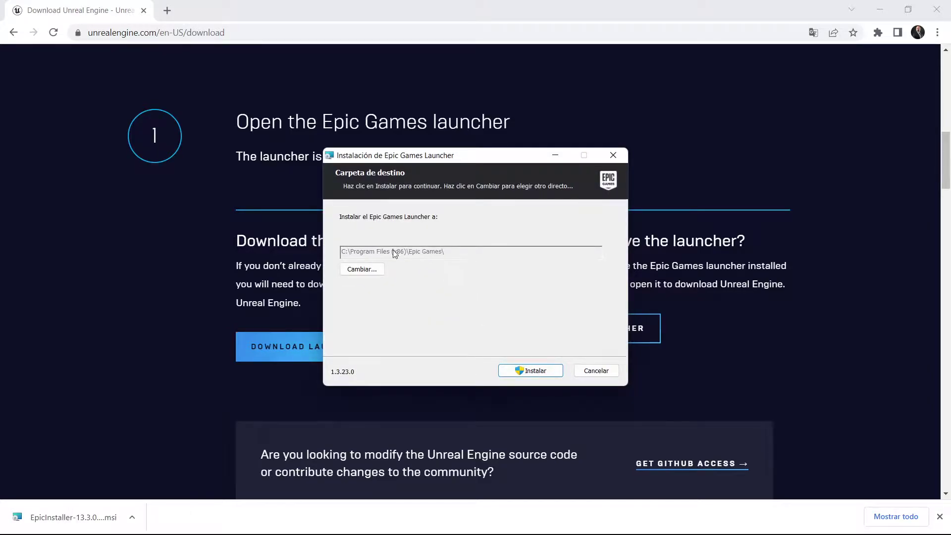
left_click(524, 372)
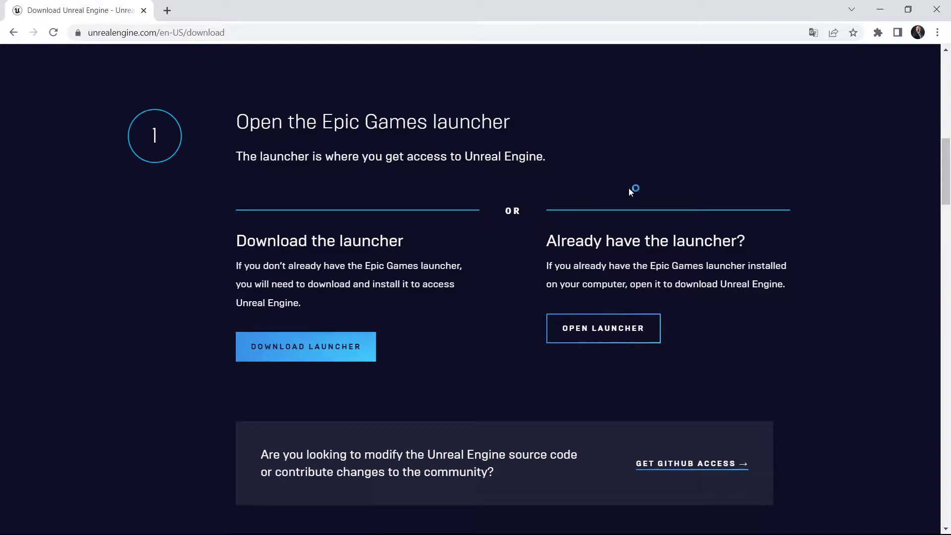
- Minimize Chrome, wait for the launcher to start, and maximize its window
left_click(884, 10)
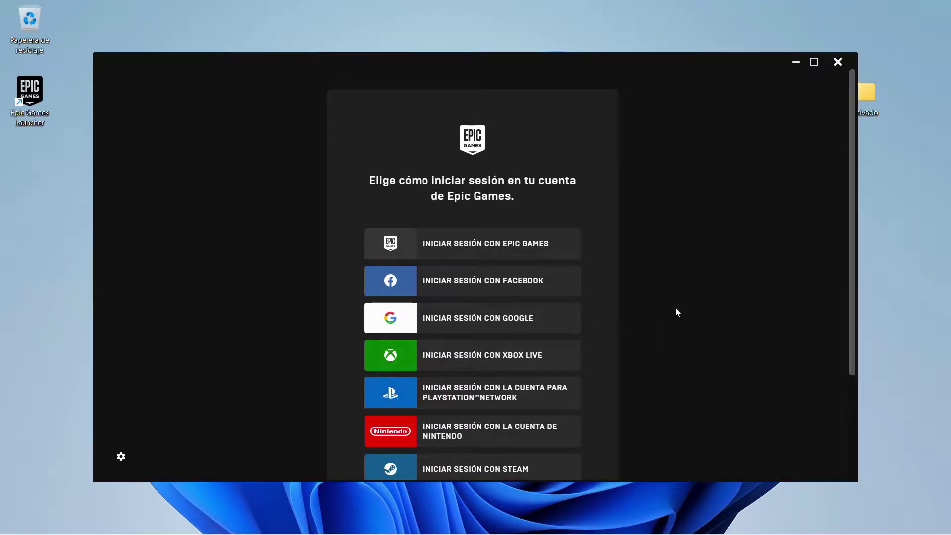
left_click(814, 63)
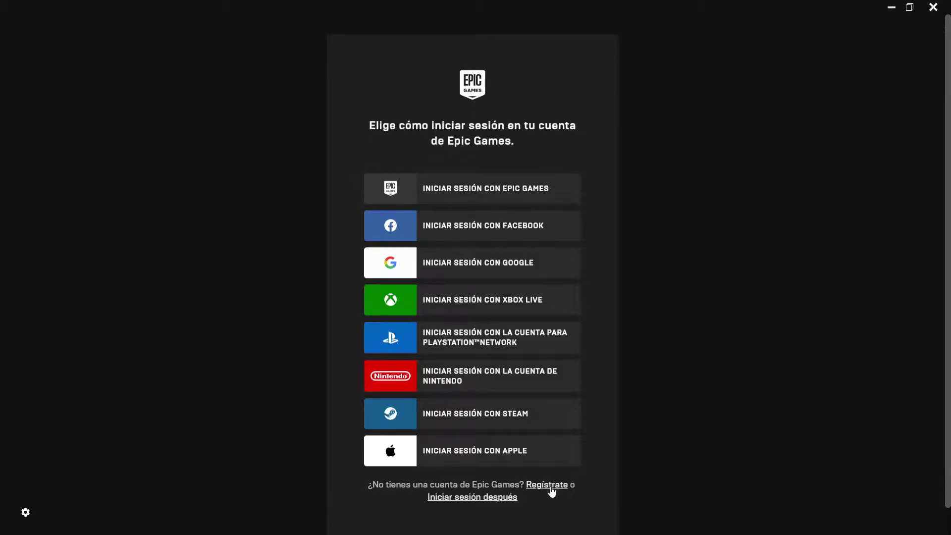
- Sign in with an Epic Games account, entering the account e-mail and password, and clear the firewall alert
left_click(512, 190)
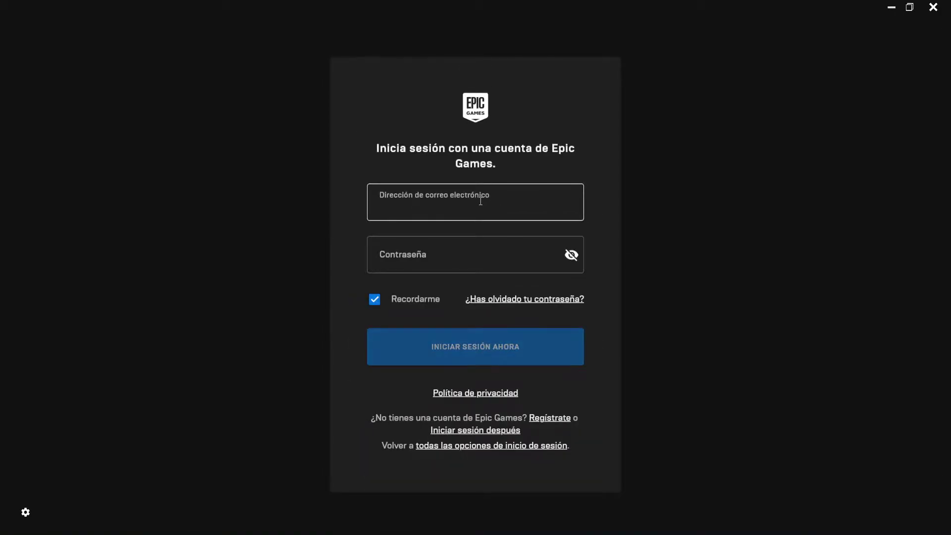
type("adm")
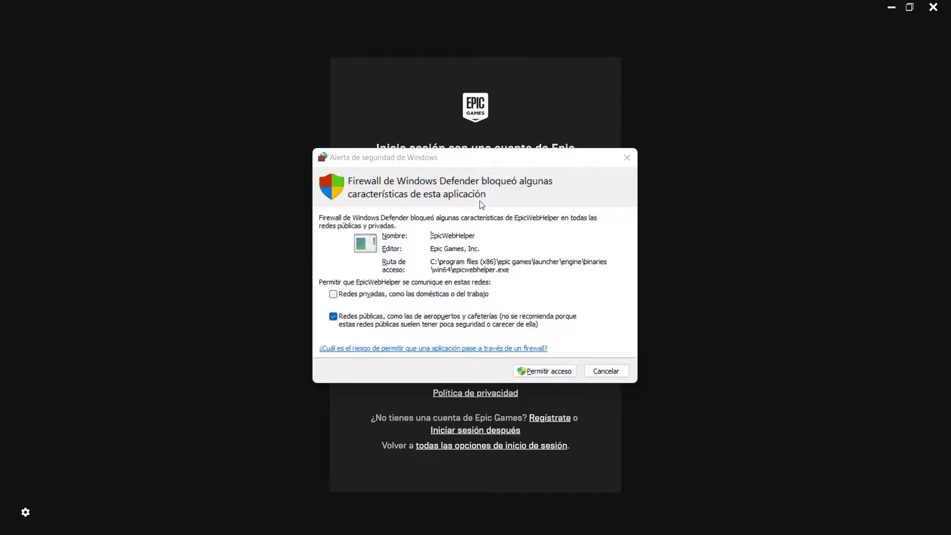
left_click(534, 361)
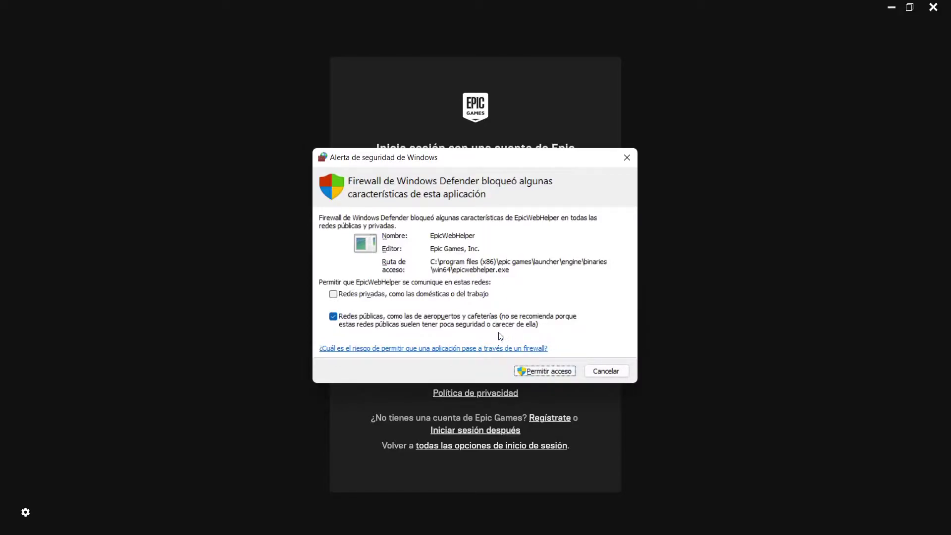
key("Escape")
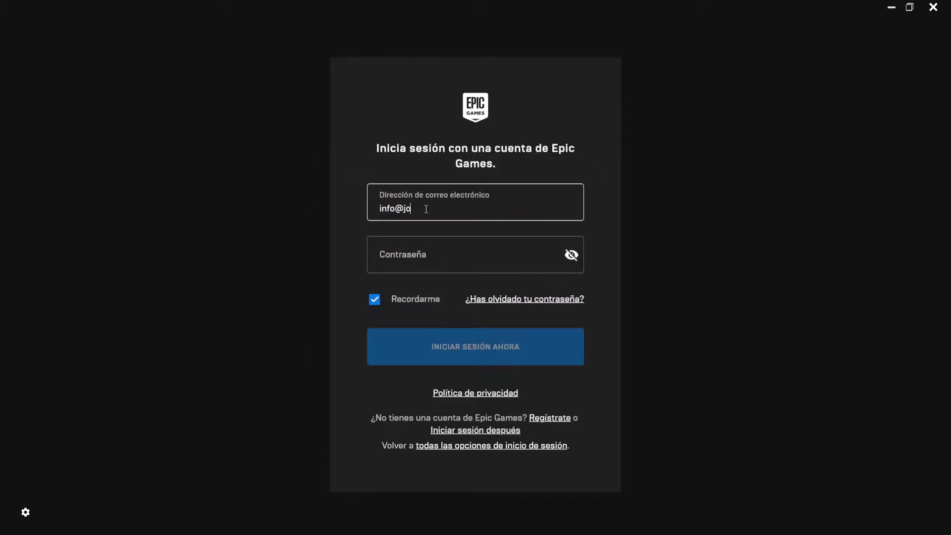
key("Tab")
type("********")
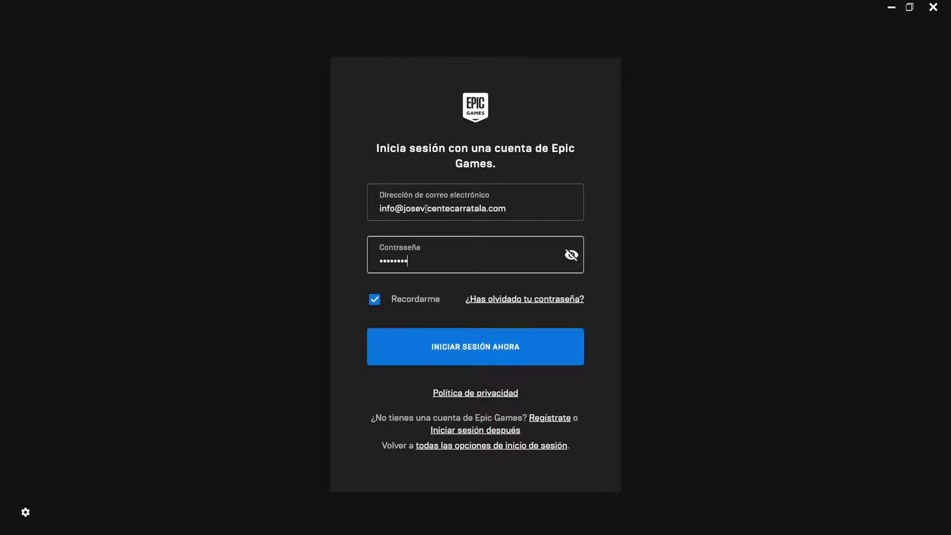
type("*****")
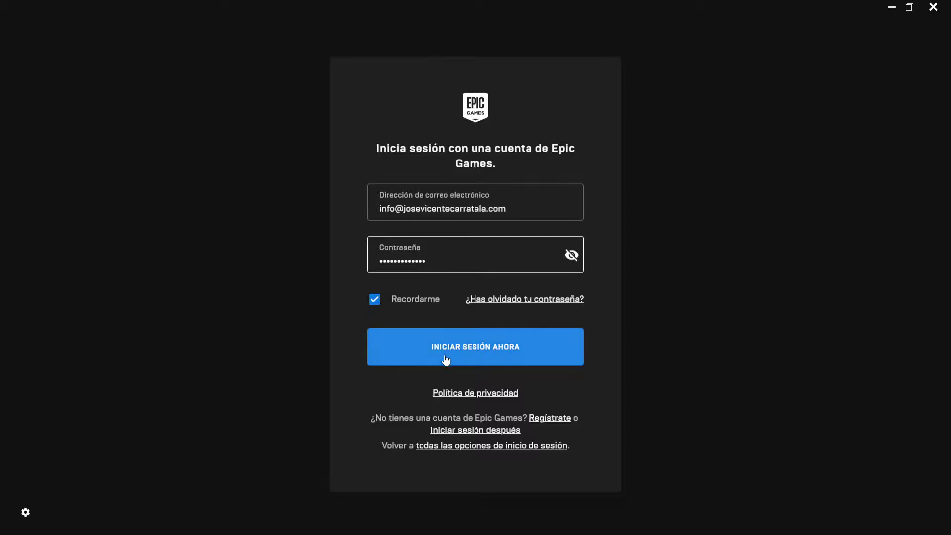
left_click(452, 346)
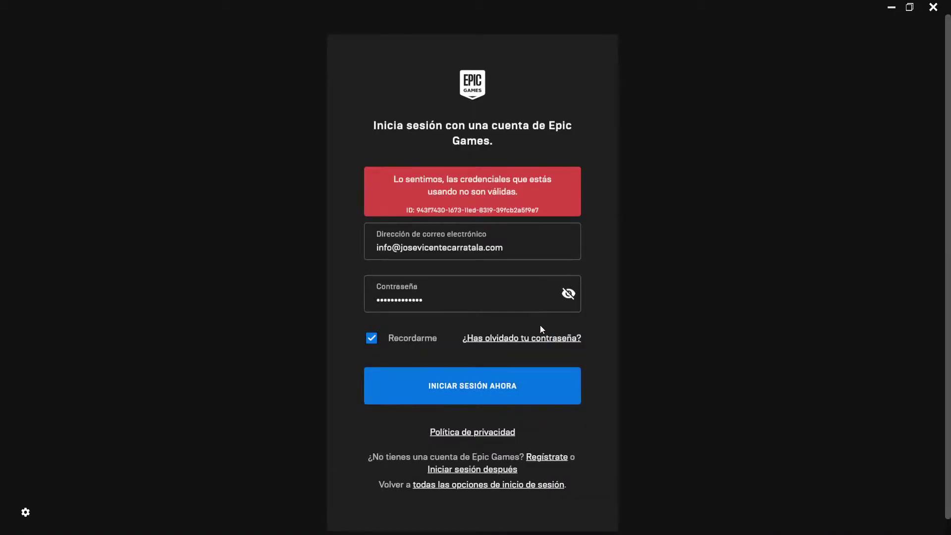
- Retype the account password in the Contraseña field and resubmit the sign-in
double_click(452, 302)
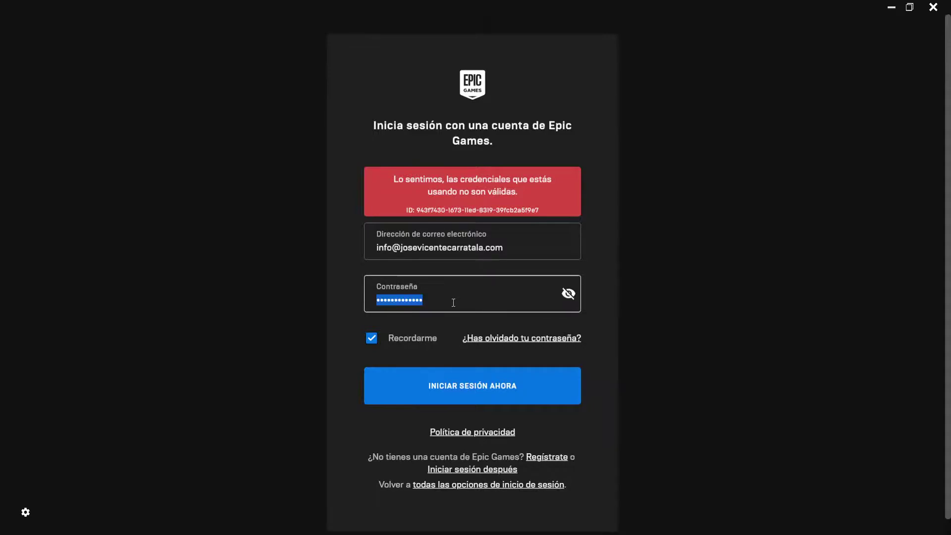
type("********")
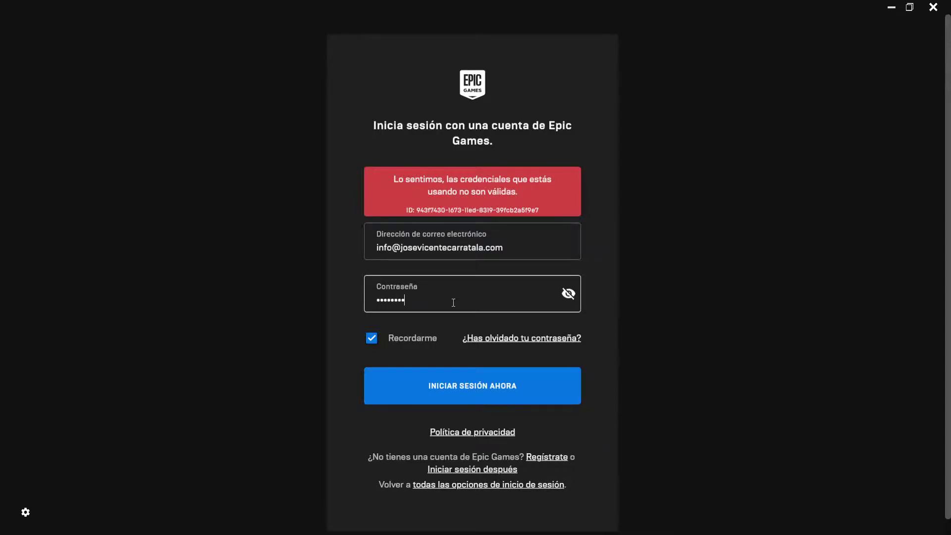
type("****")
key("Return")
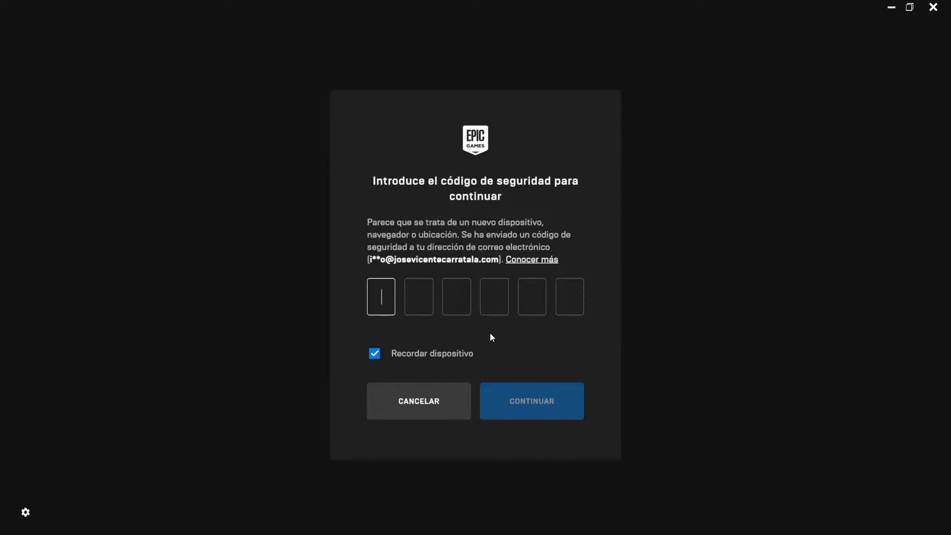
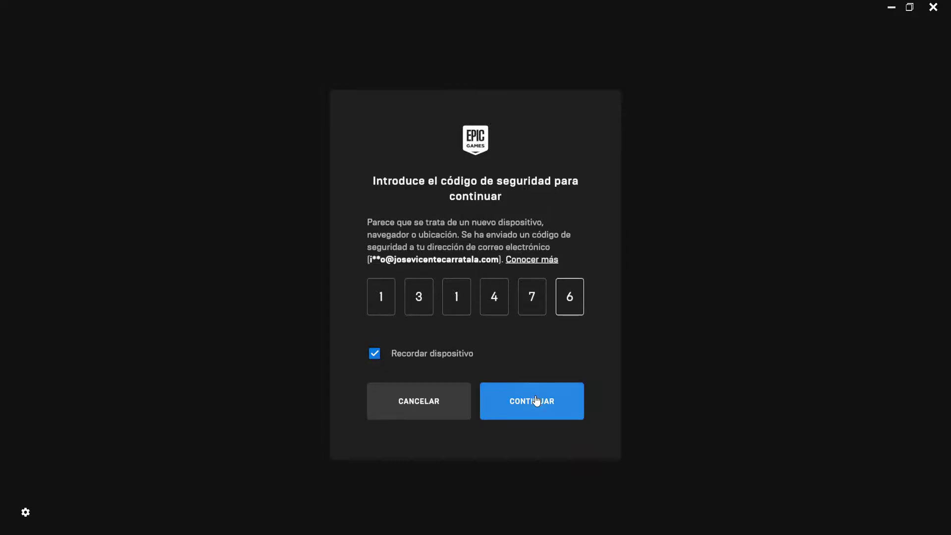
- Enter the six-digit e-mailed security code and confirm with CONTINUAR
left_click(544, 400)
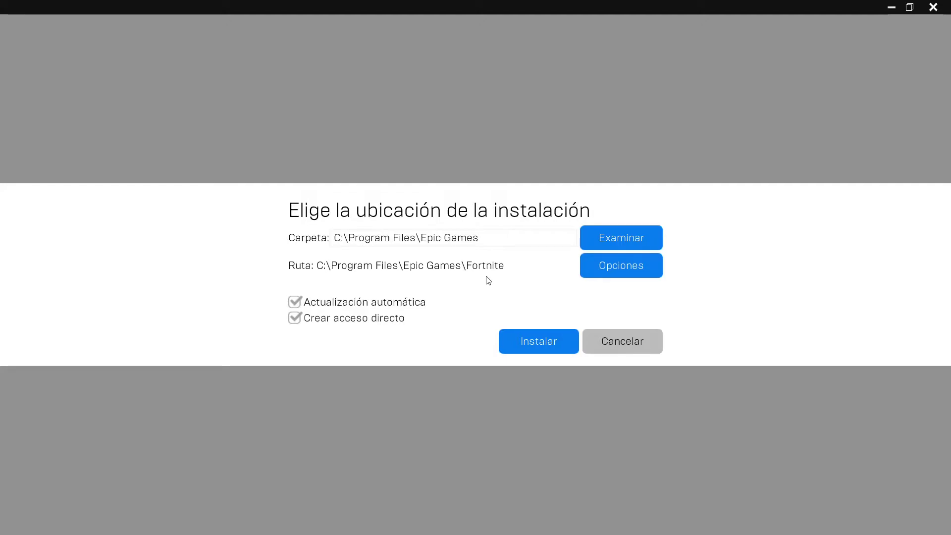
- Cancel the Fortnite install, open the Unreal Engine section, and go to Instalar motor
left_click(636, 341)
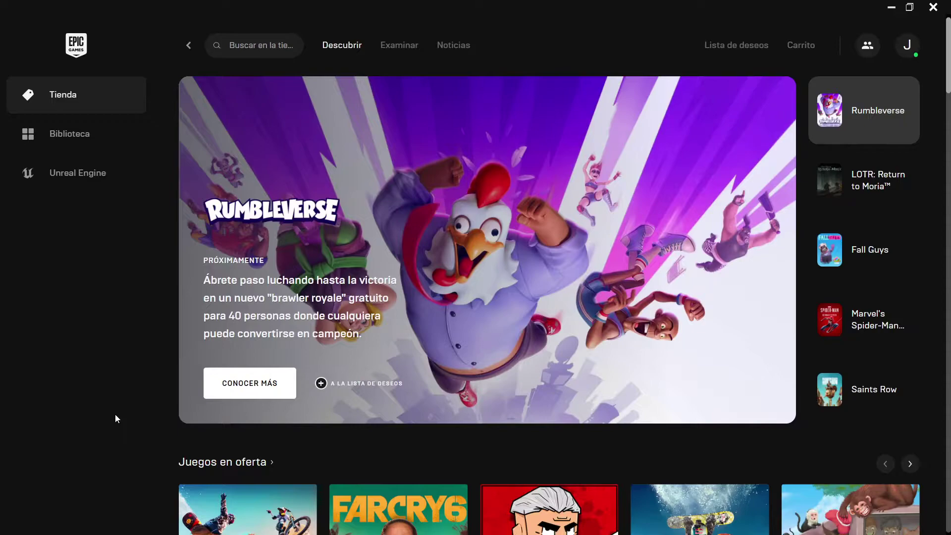
left_click(71, 180)
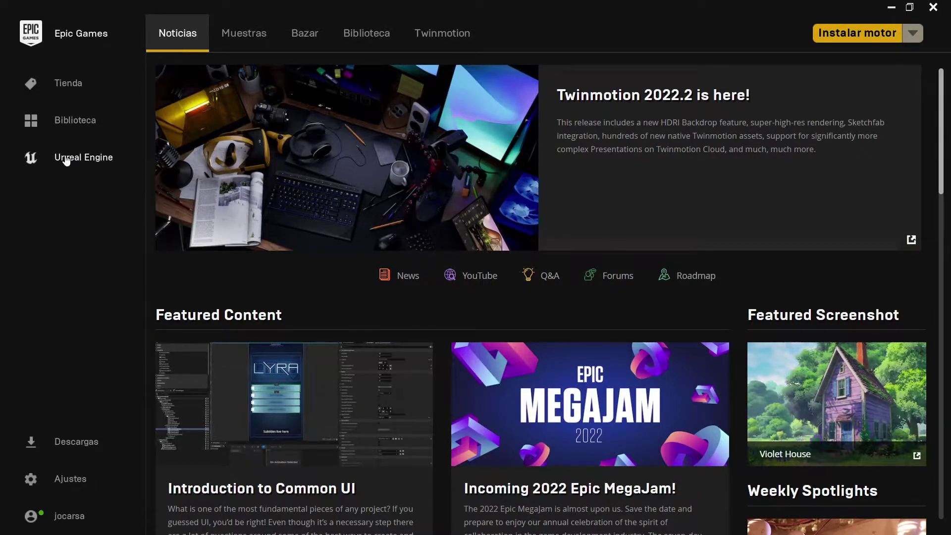
left_click(864, 36)
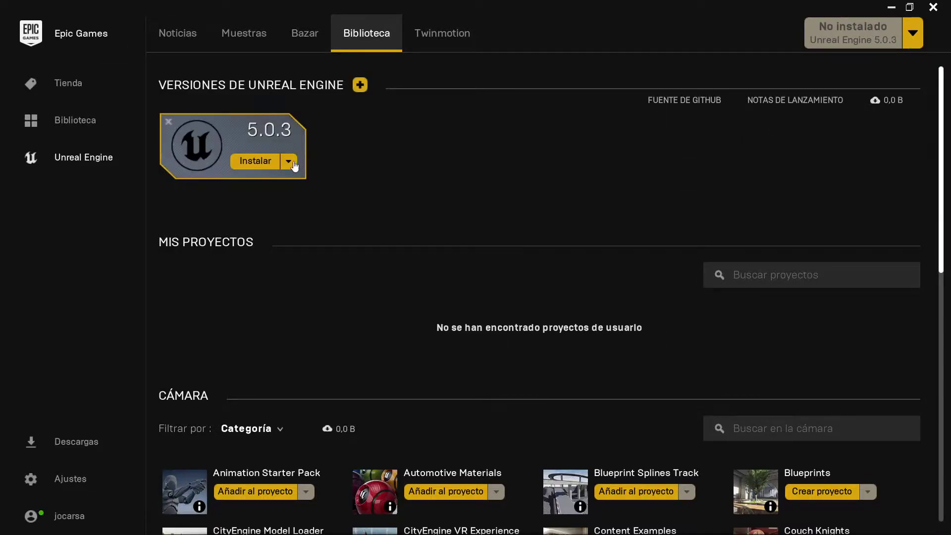
- Accept the EULA for Unreal Engine 5.0.3 and reopen its install-location dialog
left_click(268, 161)
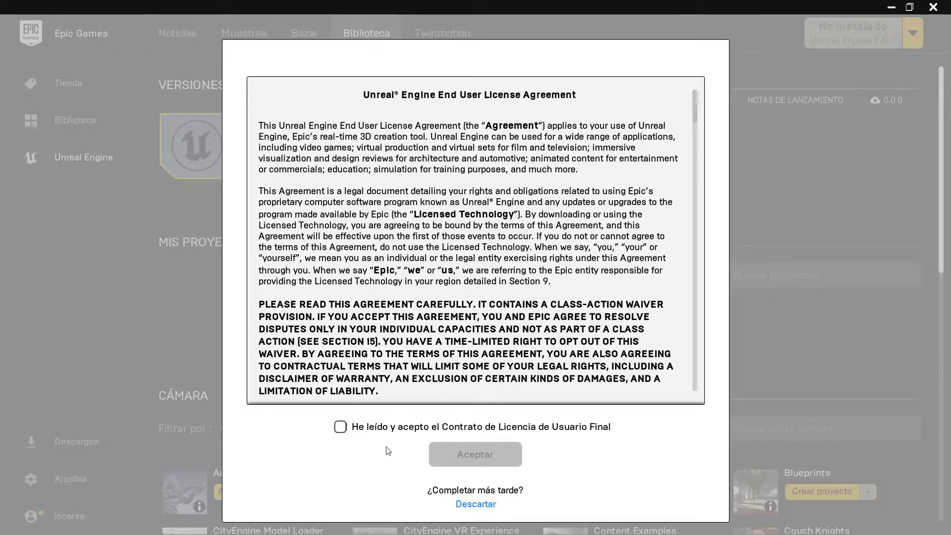
left_click(341, 428)
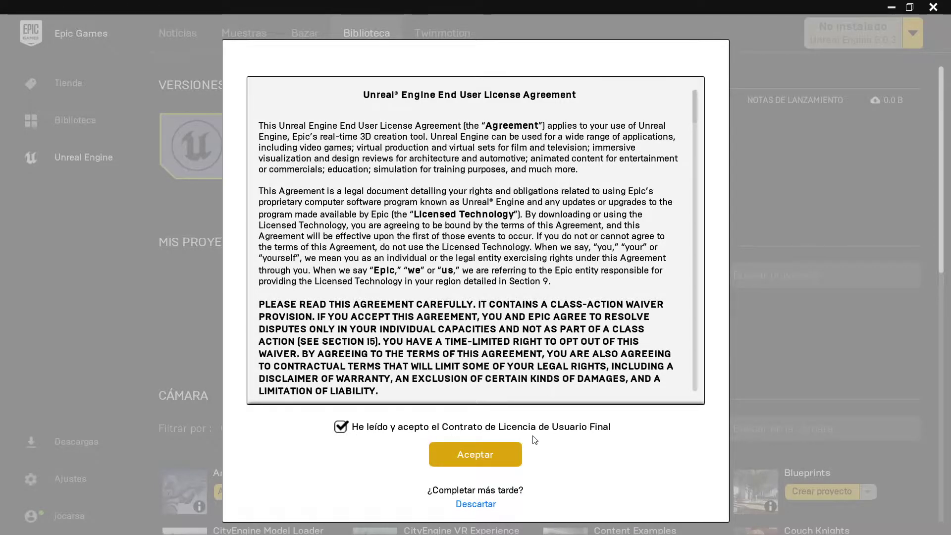
left_click(485, 462)
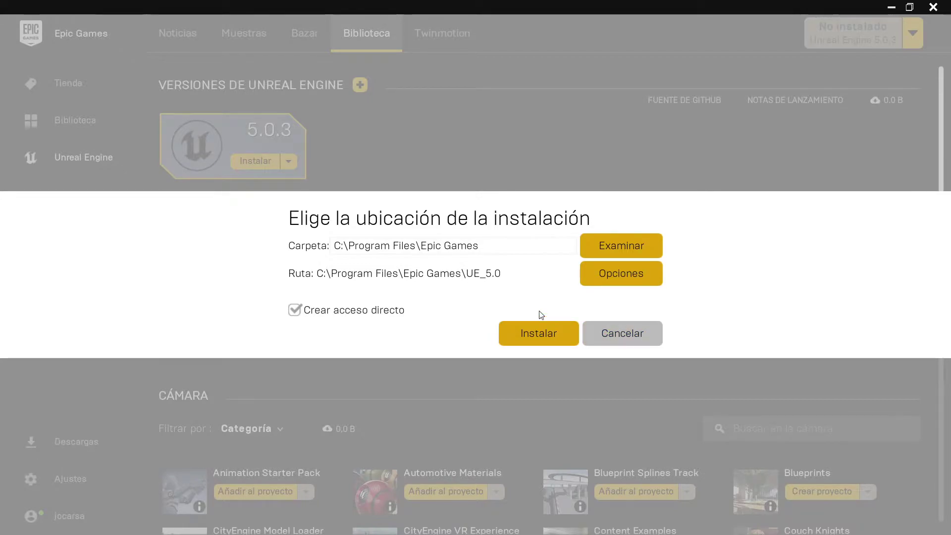
left_click(604, 337)
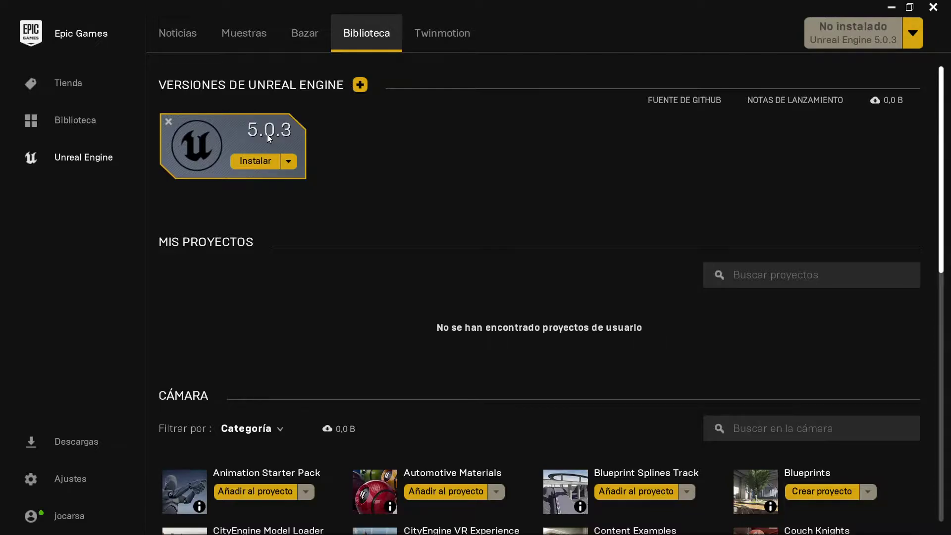
left_click(268, 162)
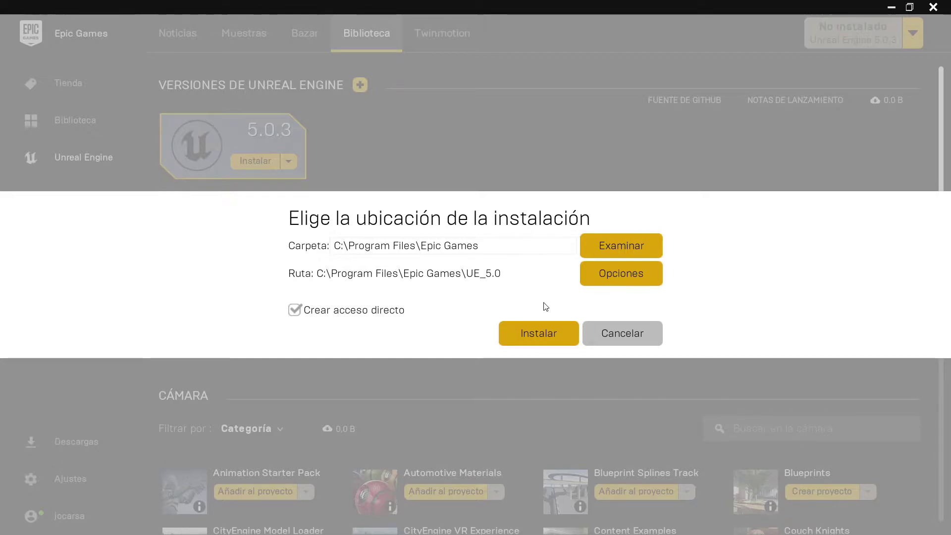
- Confirm C:\Program Files\Epic Games\UE_5.0 as the location and start the 5.0.3 install
left_click(542, 334)
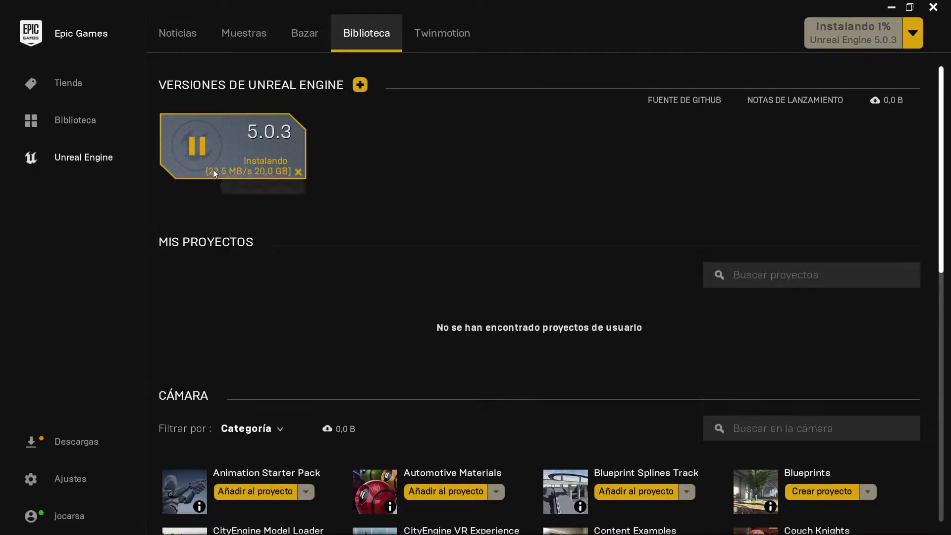
mouse_move(215, 175)
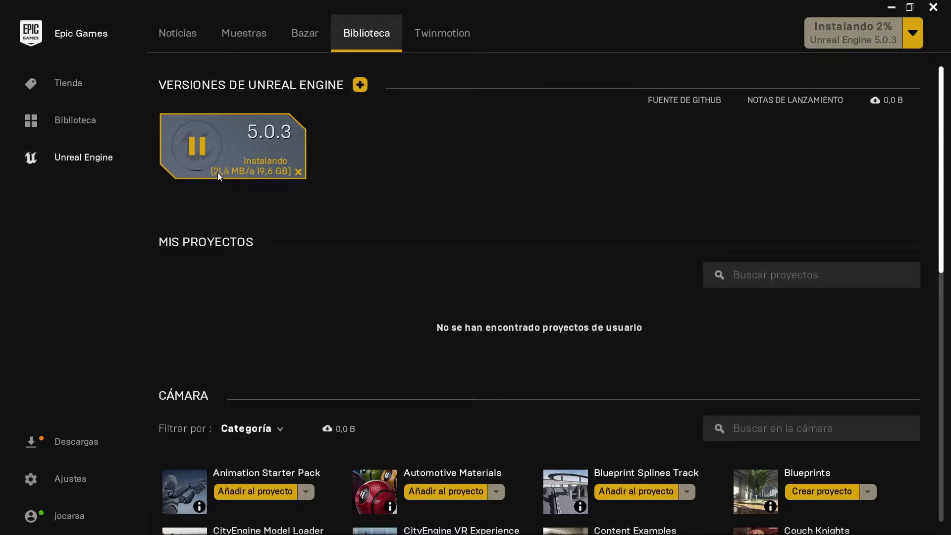
key("alt+Tab")
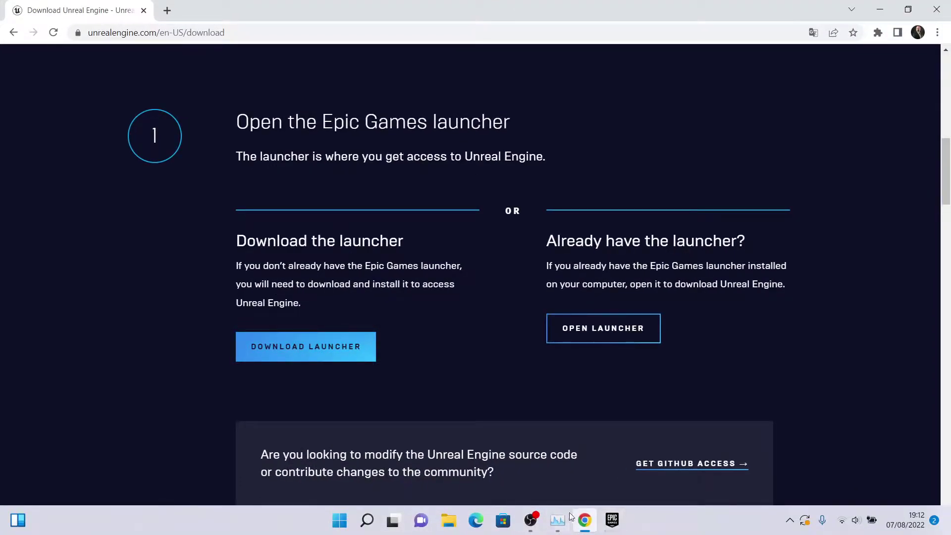
left_click(540, 518)
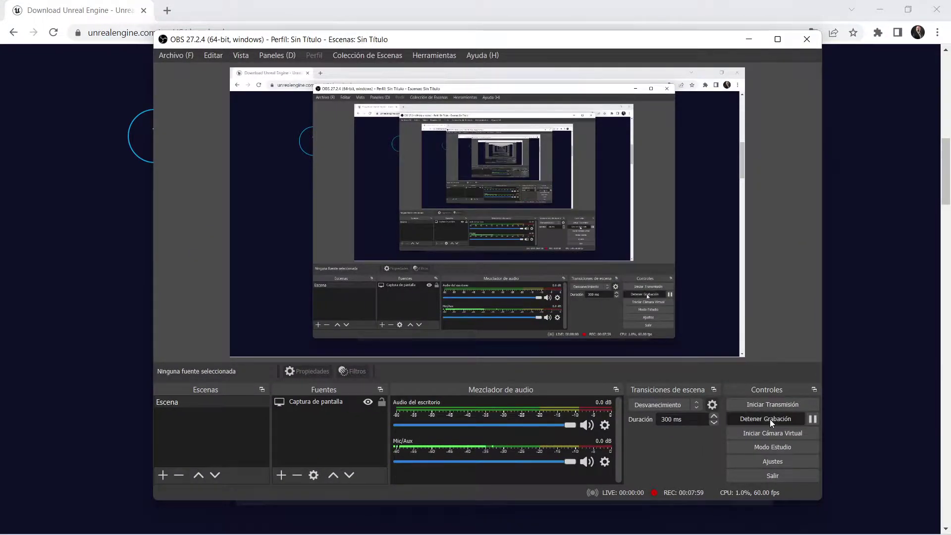
left_click(724, 8)
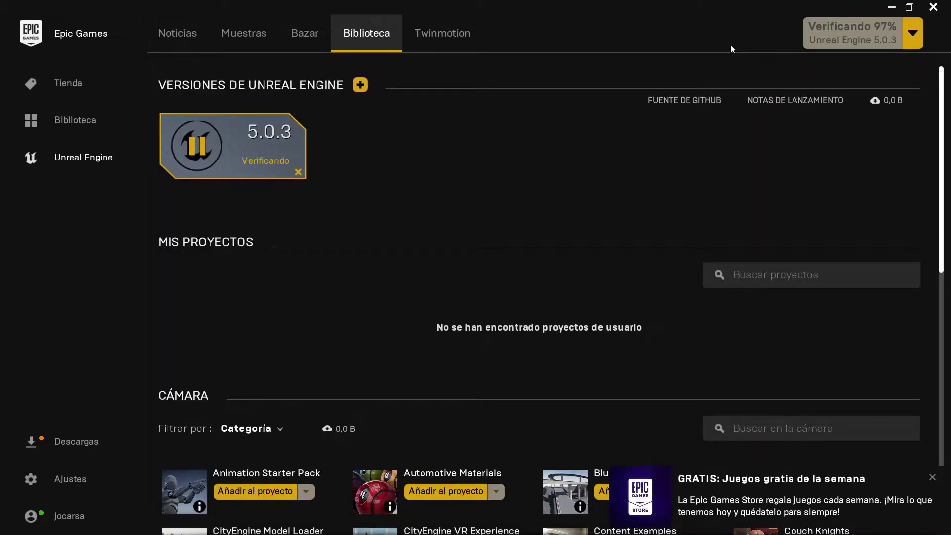
key("alt+Tab")
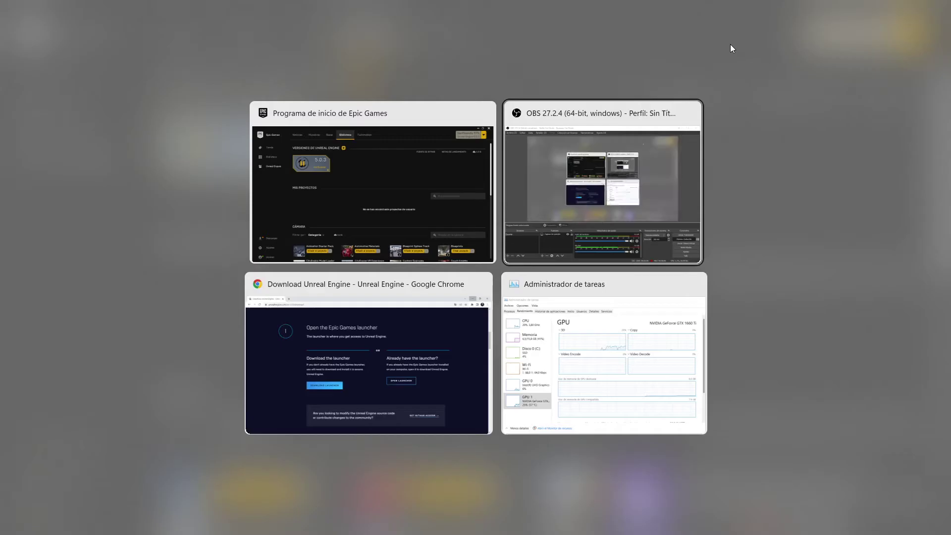
left_click(644, 185)
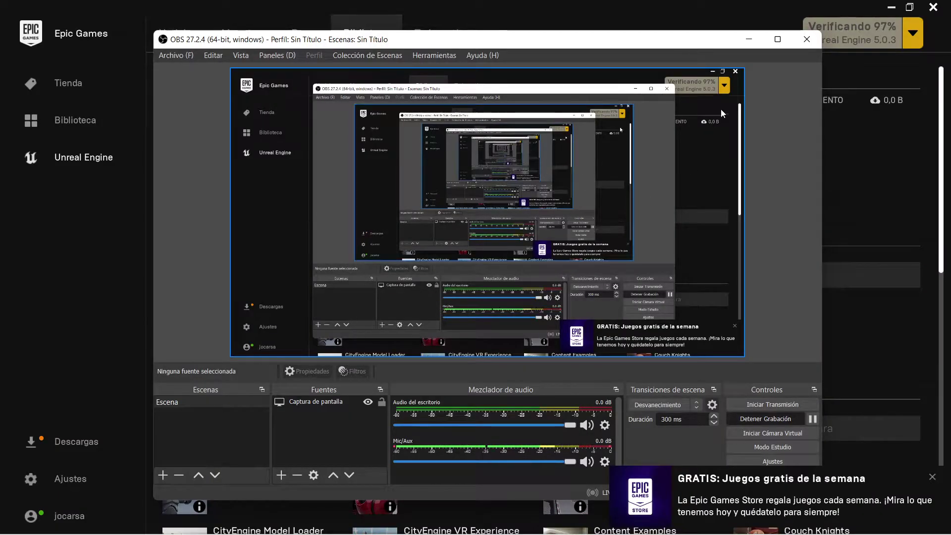
left_click_drag(629, 43, 524, 39)
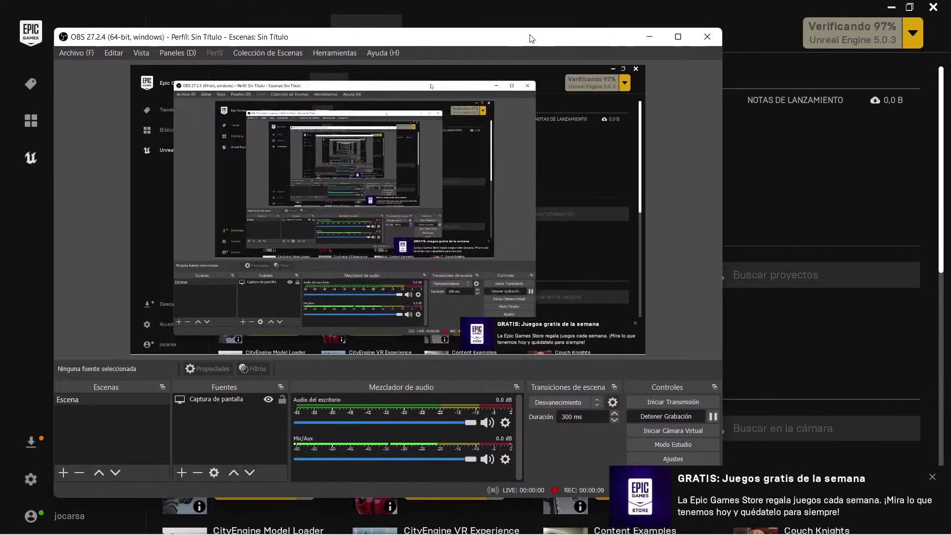
left_click(643, 36)
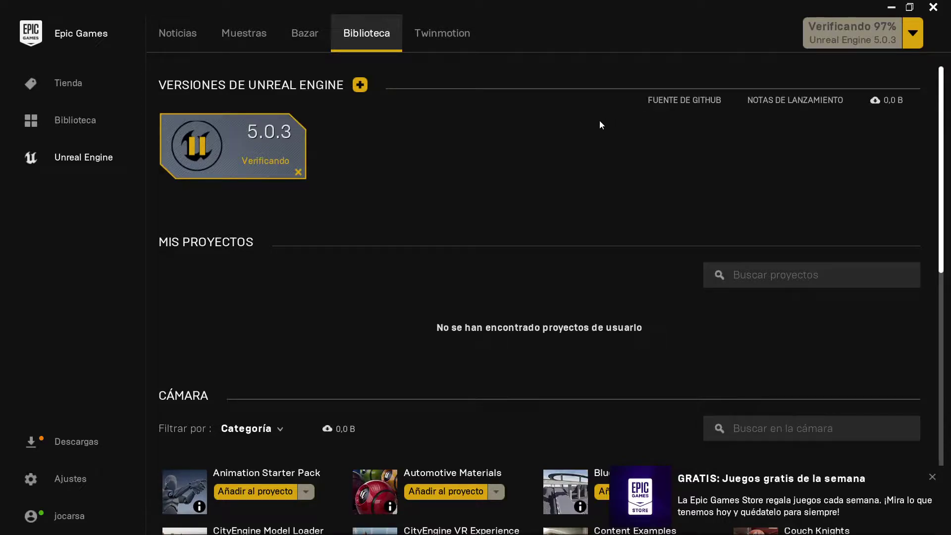
key("super+e")
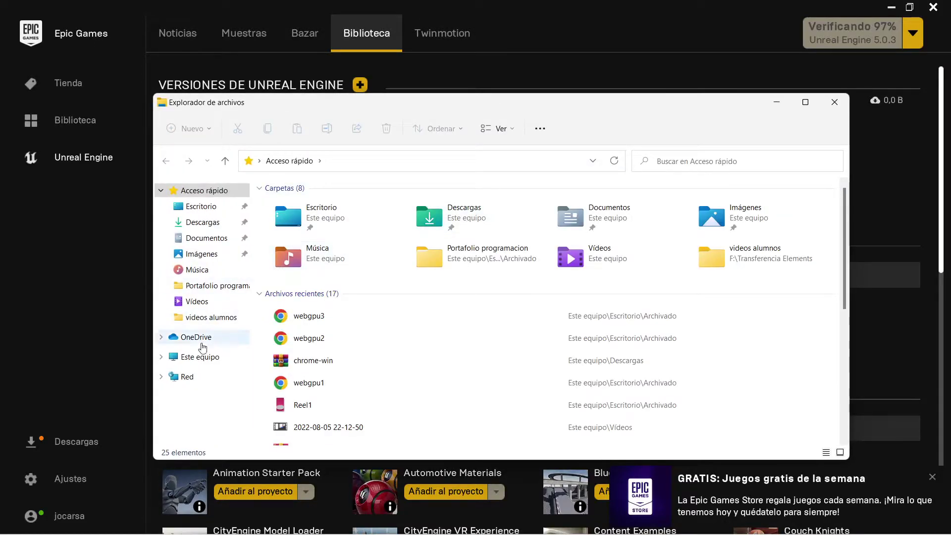
left_click(197, 357)
double_click(358, 305)
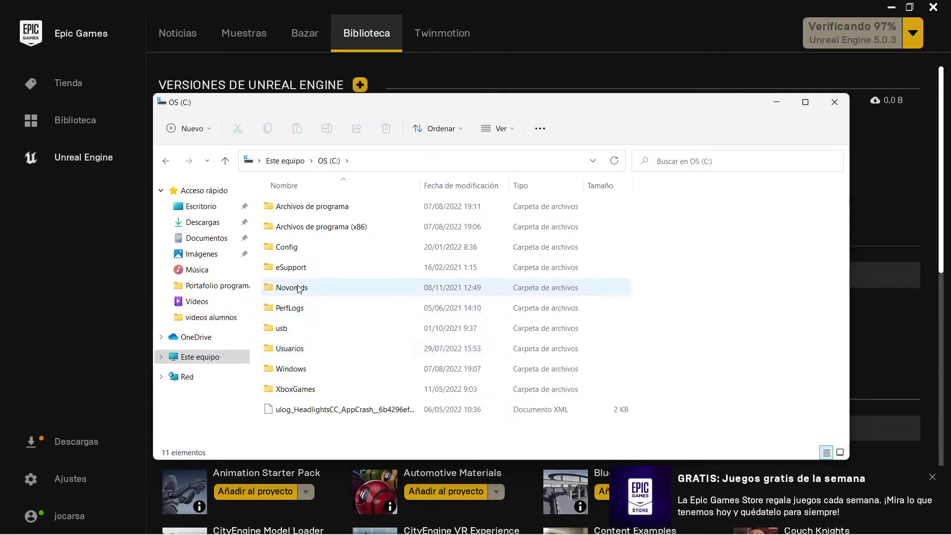
double_click(306, 207)
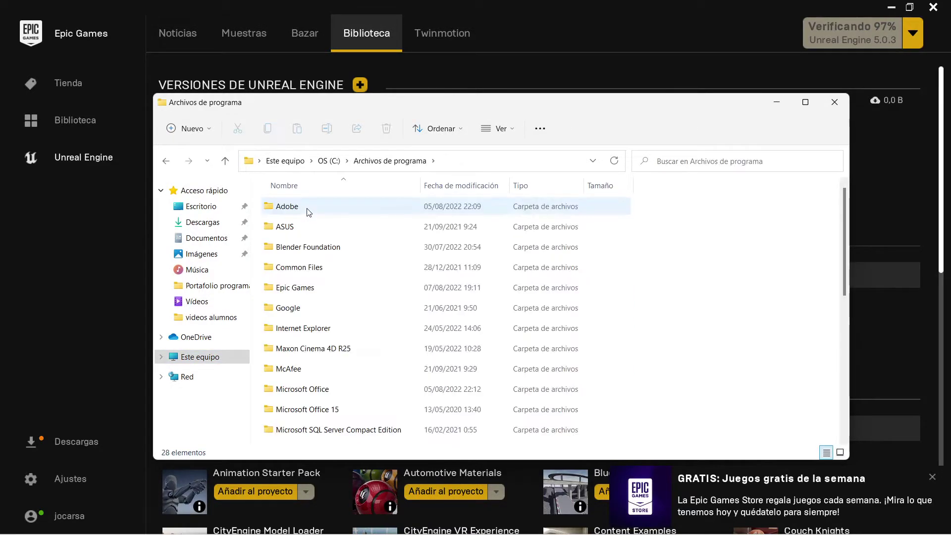
double_click(303, 289)
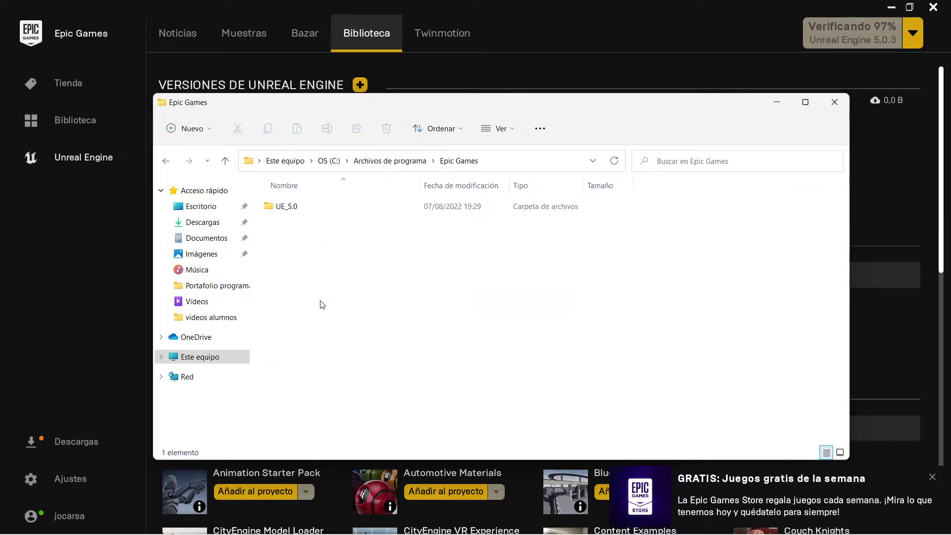
left_click(297, 213)
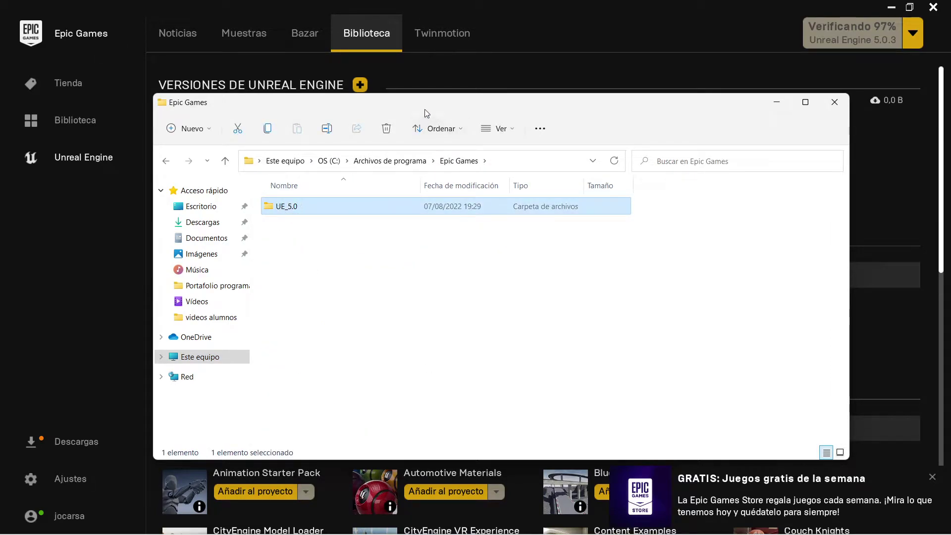
left_click_drag(431, 107, 415, 103)
right_click(278, 205)
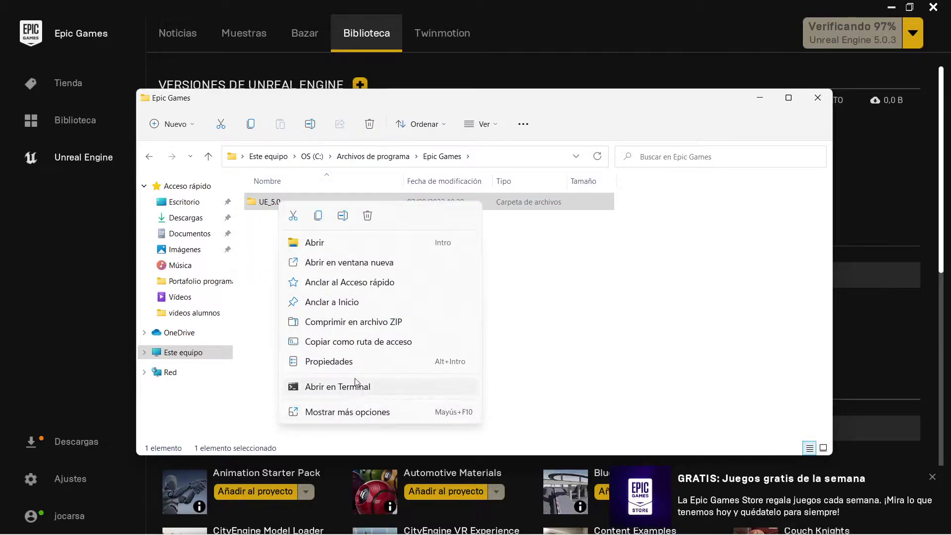
left_click(355, 363)
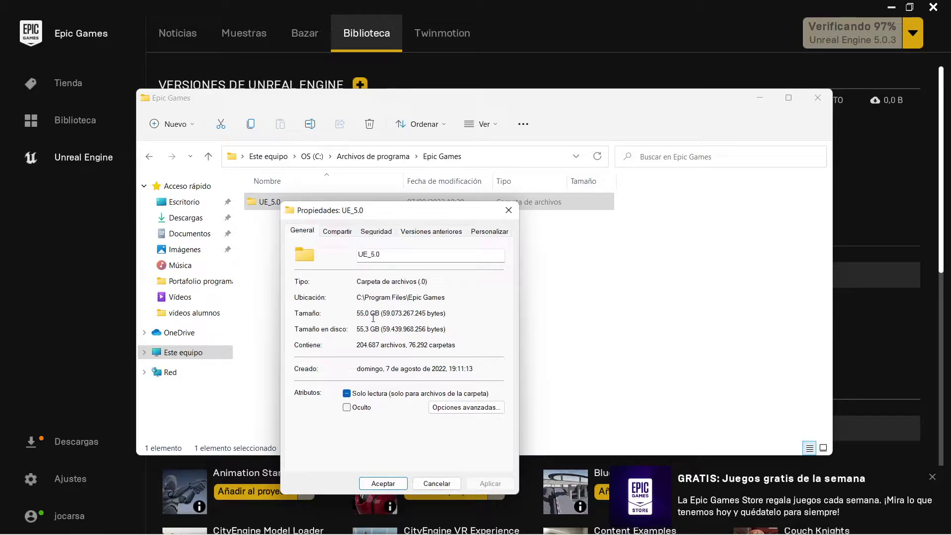
left_click(509, 210)
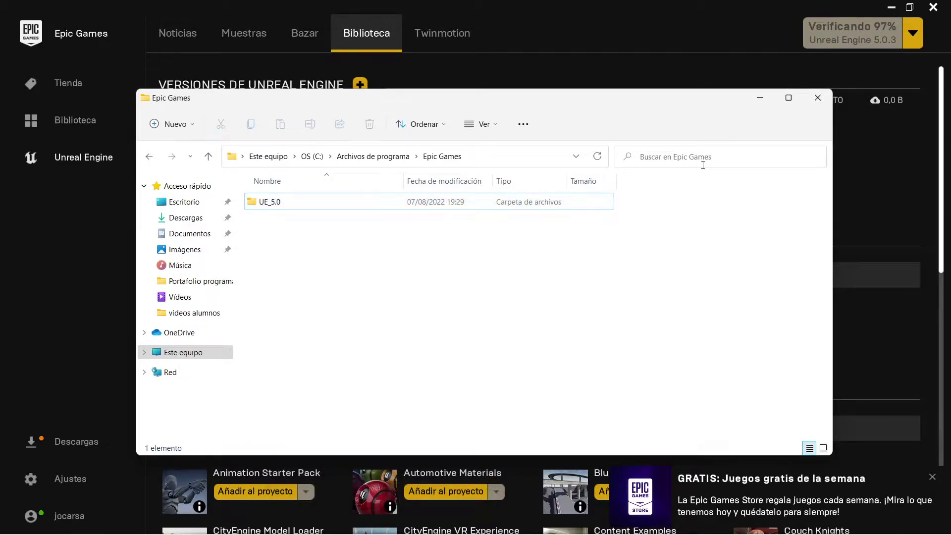
left_click(760, 97)
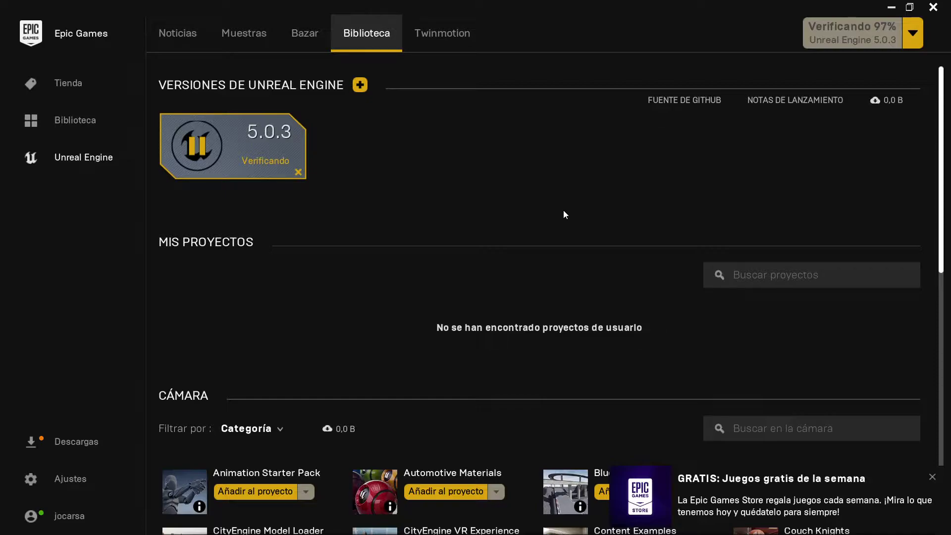
- Dismiss the 'GRATIS: Juegos gratis de la semana' toast and scroll the Biblioteca vault to its last assets
scroll(563, 210, "down", 2)
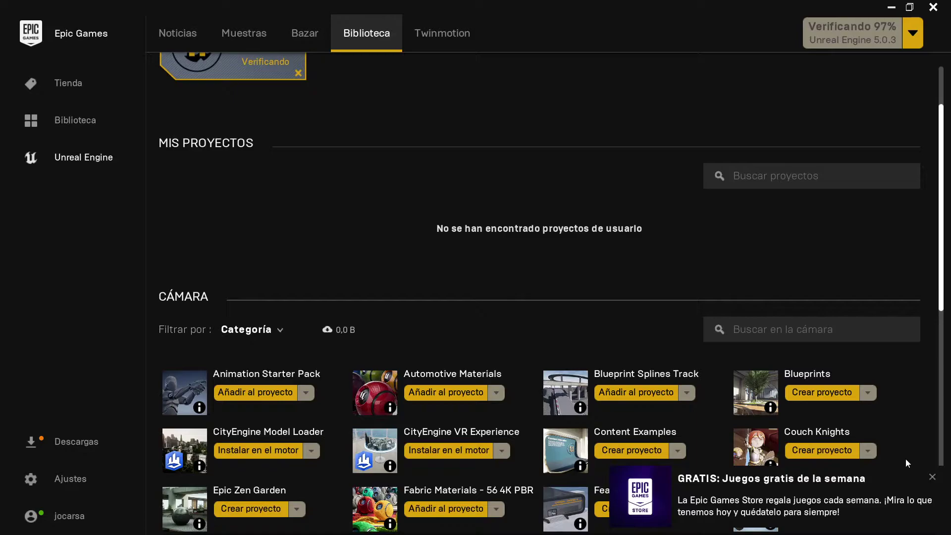
left_click(932, 476)
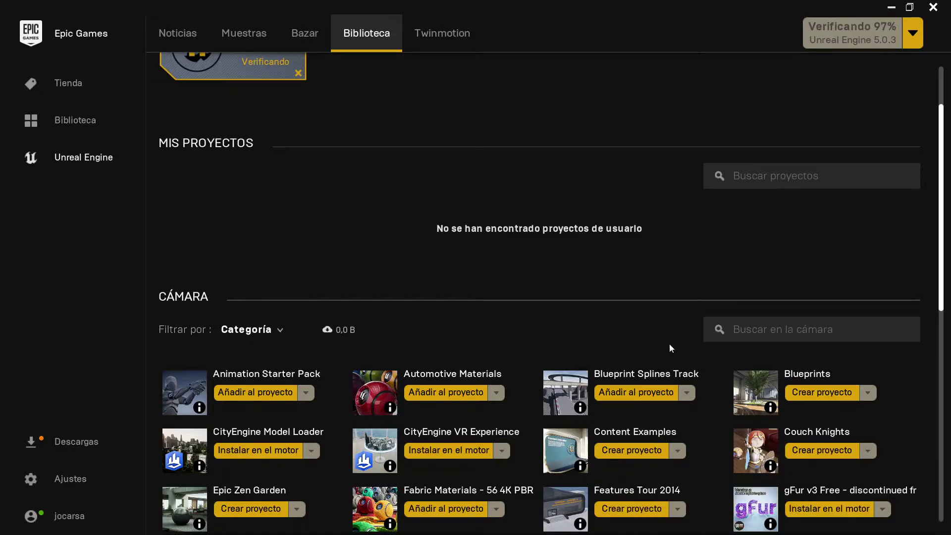
scroll(569, 294, "down", 2)
scroll(571, 293, "down", 2)
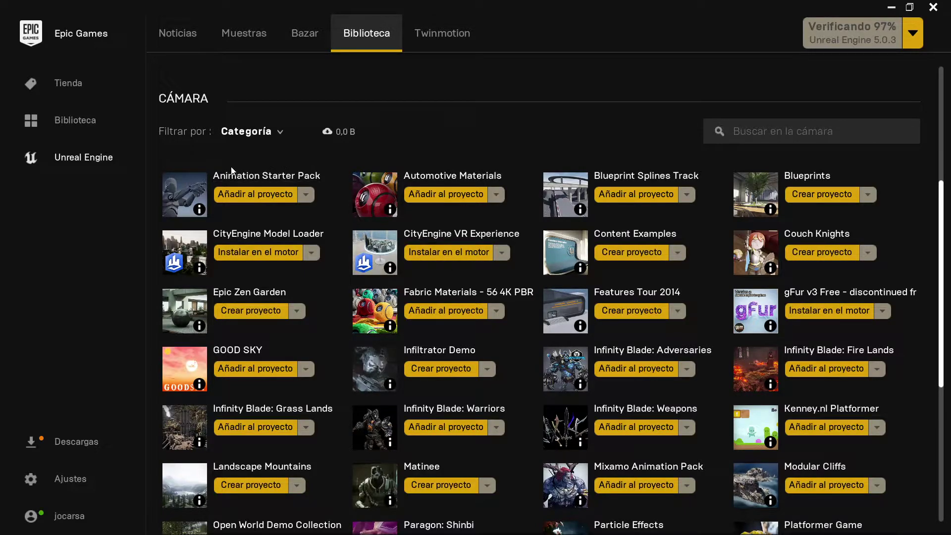
scroll(551, 225, "down", 1)
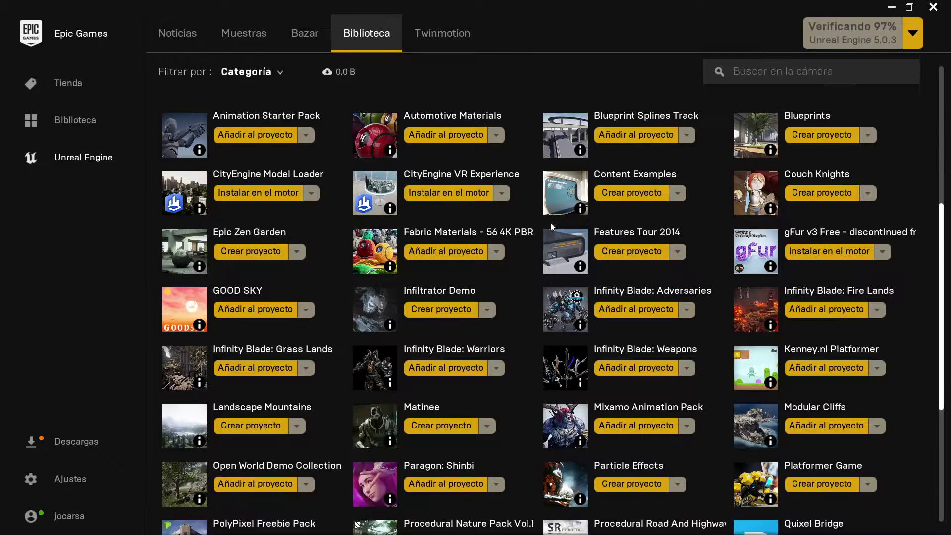
scroll(551, 222, "down", 2)
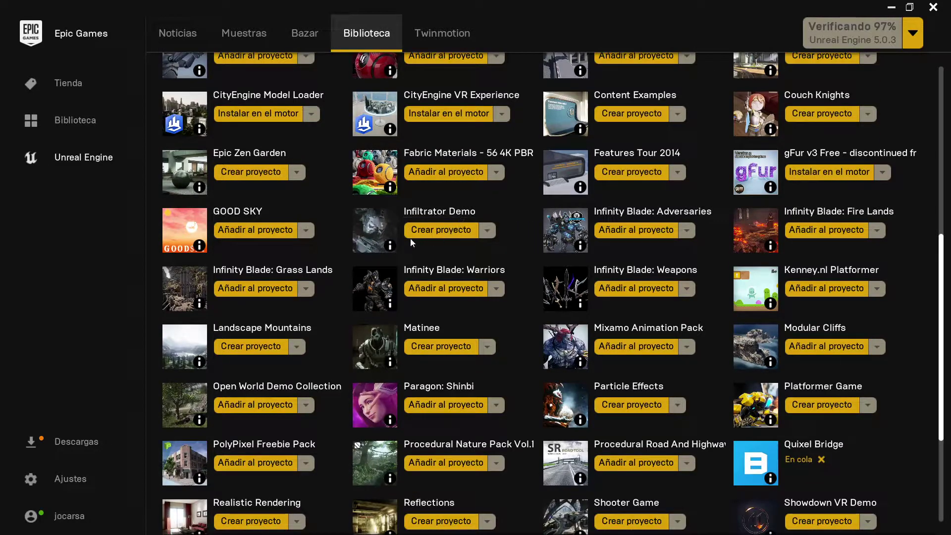
scroll(325, 198, "down", 1)
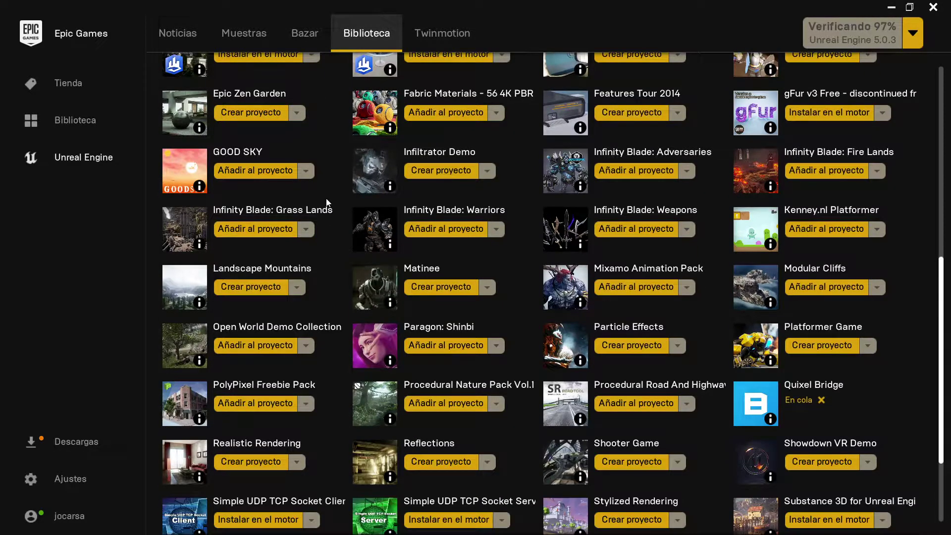
scroll(326, 199, "down", 1)
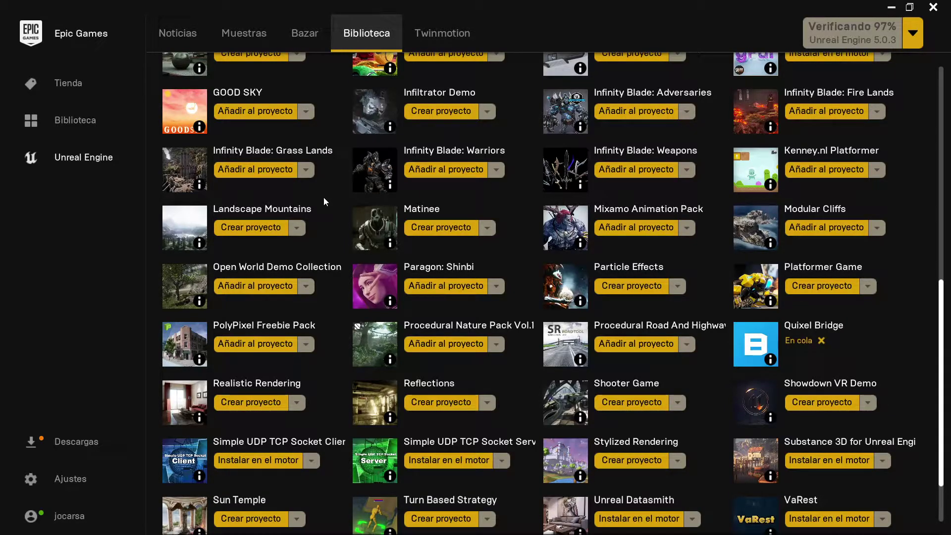
scroll(325, 201, "down", 2)
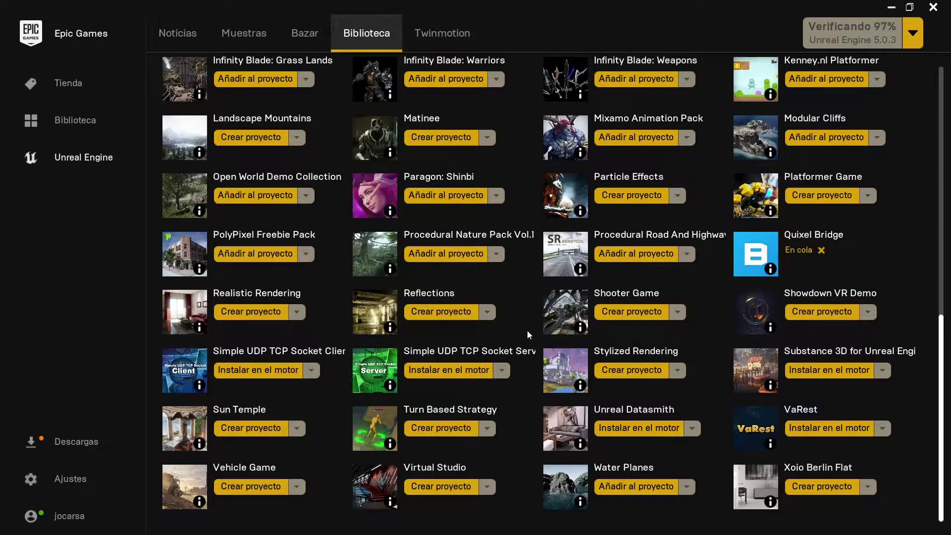
- Scroll up and down through the Biblioteca vault assets to review them
scroll(525, 313, "up", 4)
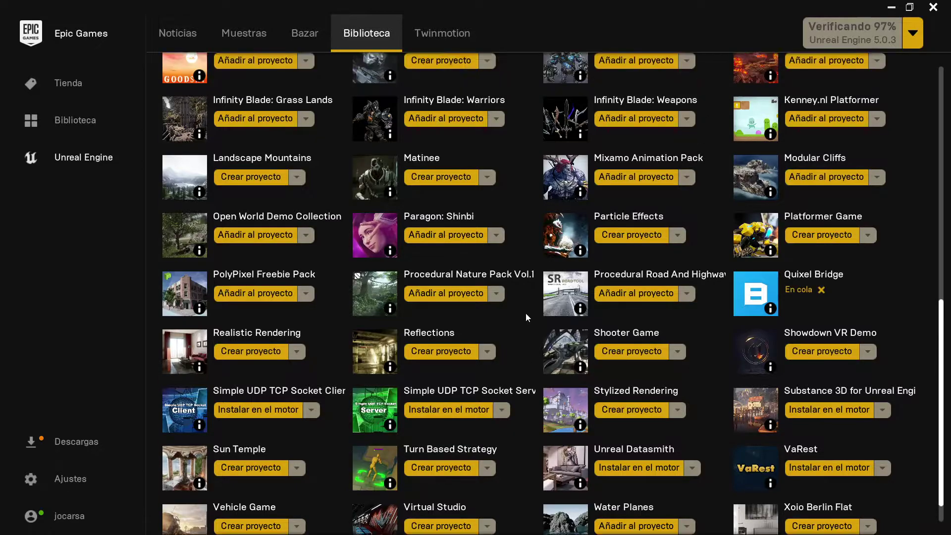
scroll(526, 312, "down", 4)
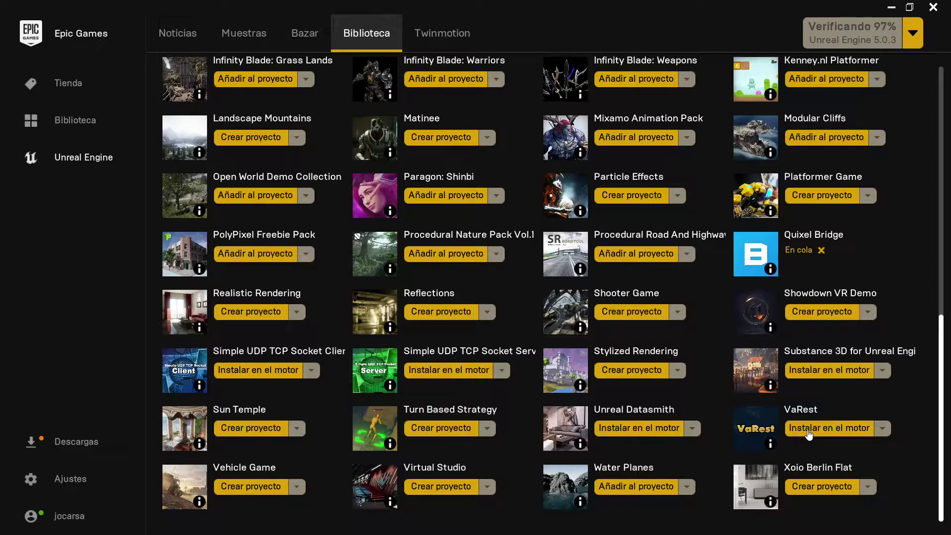
scroll(533, 291, "up", 2)
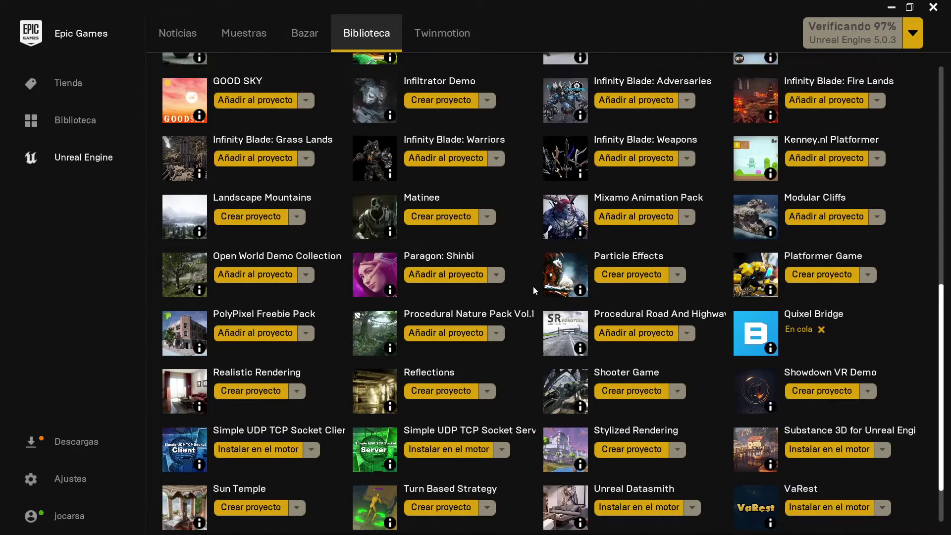
scroll(533, 288, "up", 5)
scroll(533, 288, "down", 5)
scroll(533, 288, "down", 2)
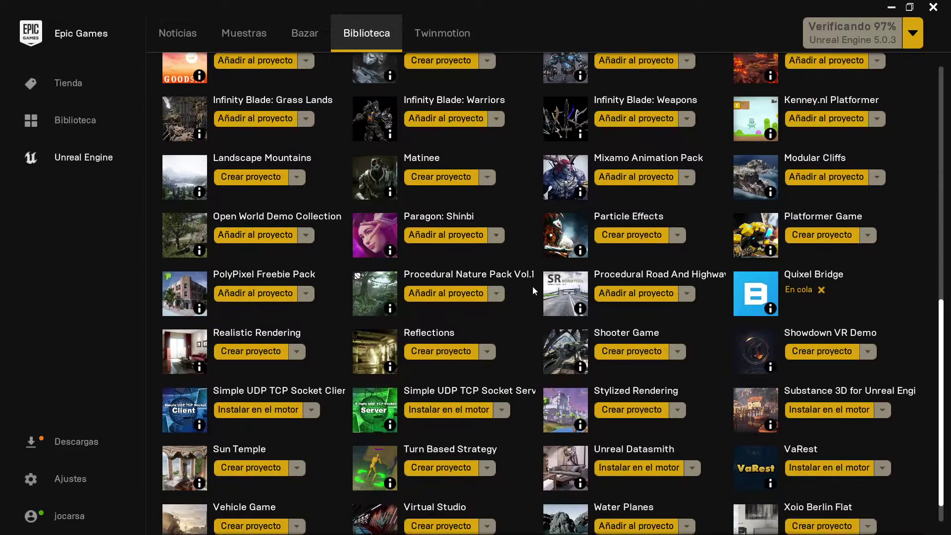
scroll(533, 290, "down", 1)
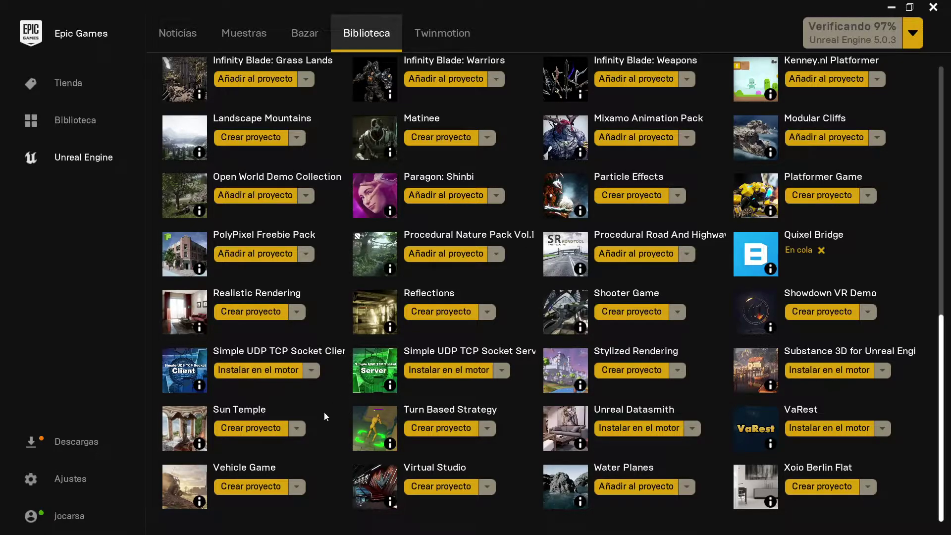
scroll(367, 355, "up", 5)
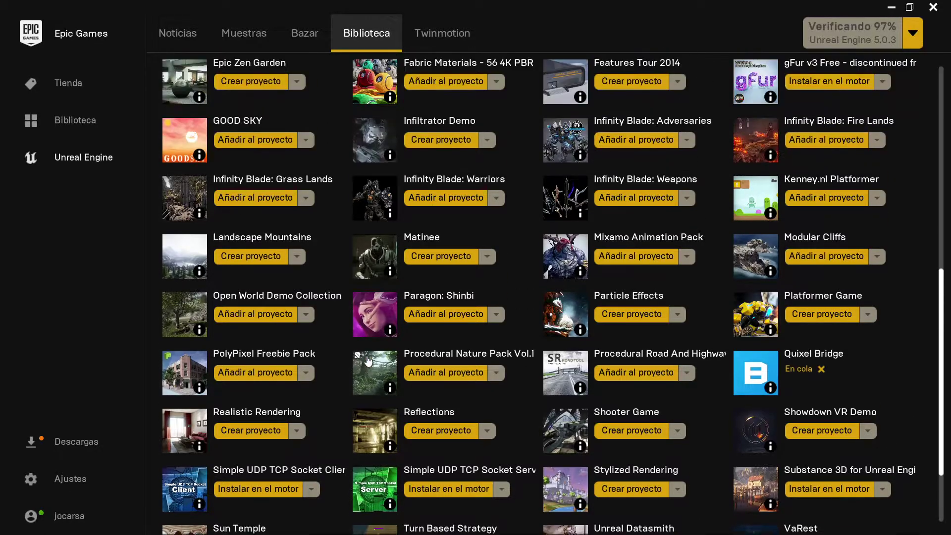
scroll(367, 355, "up", 2)
scroll(367, 355, "up", 3)
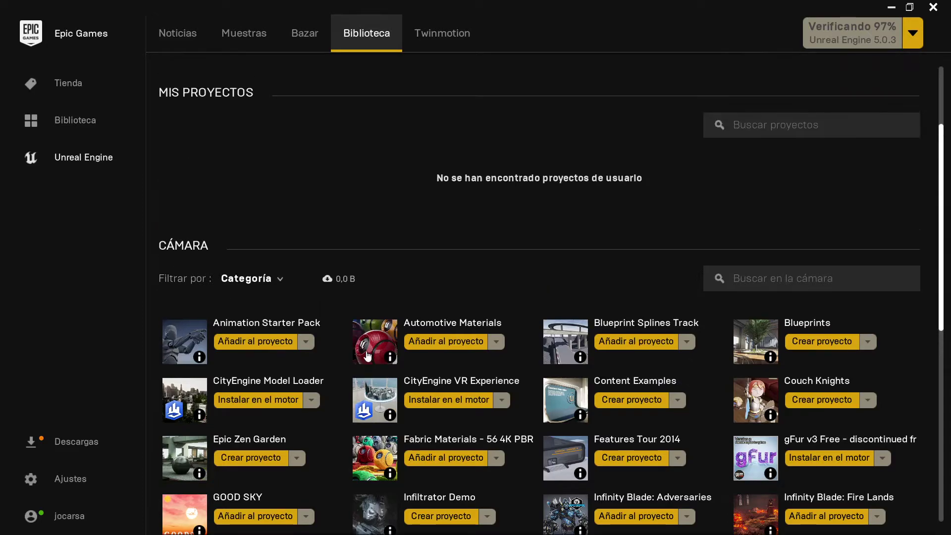
scroll(367, 354, "up", 1)
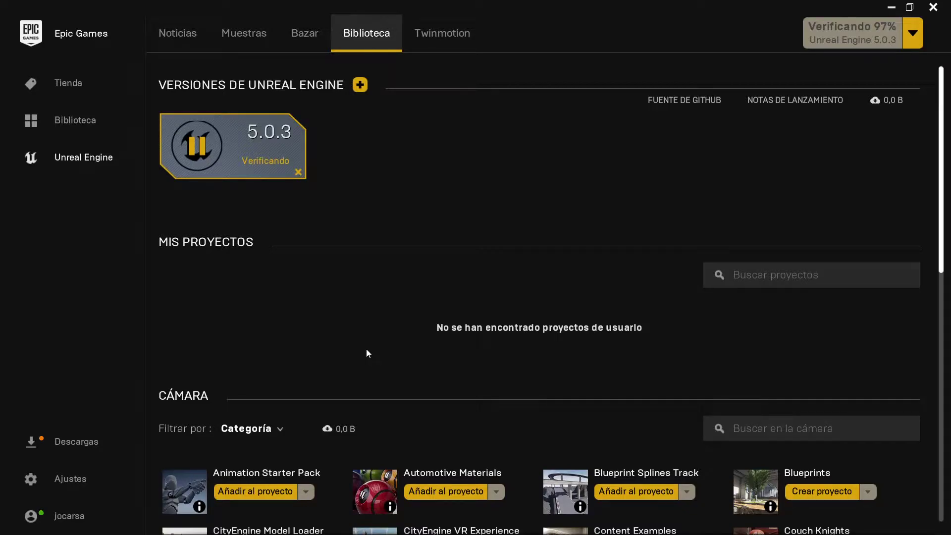
scroll(381, 300, "down", 3)
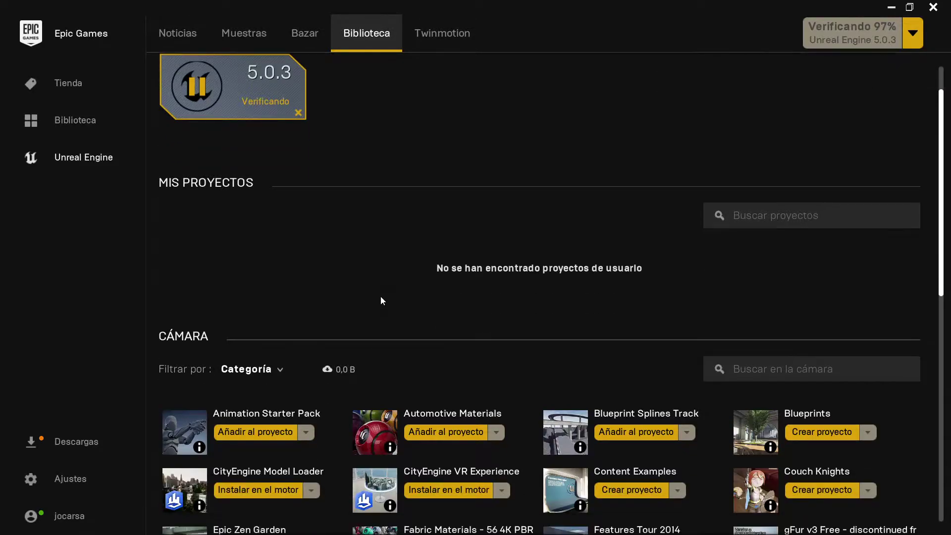
scroll(381, 299, "down", 3)
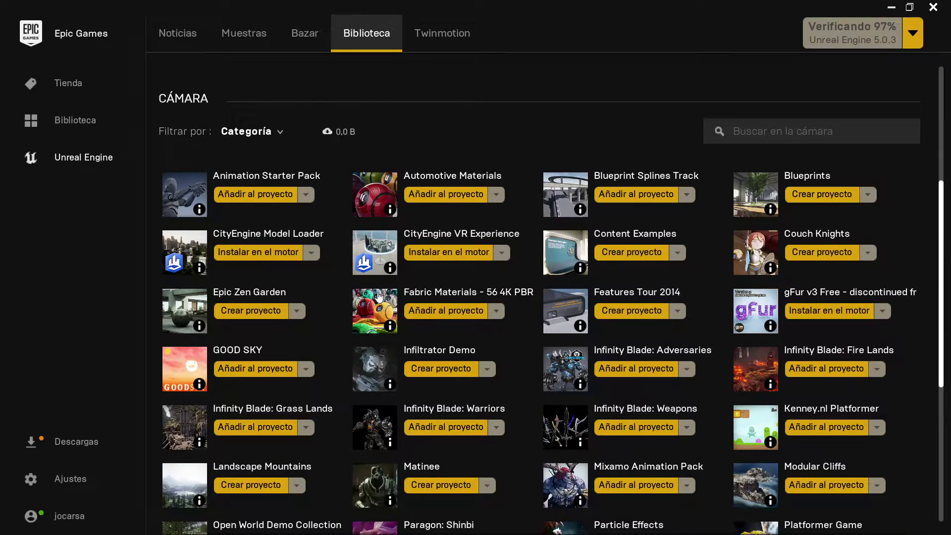
scroll(373, 275, "down", 2)
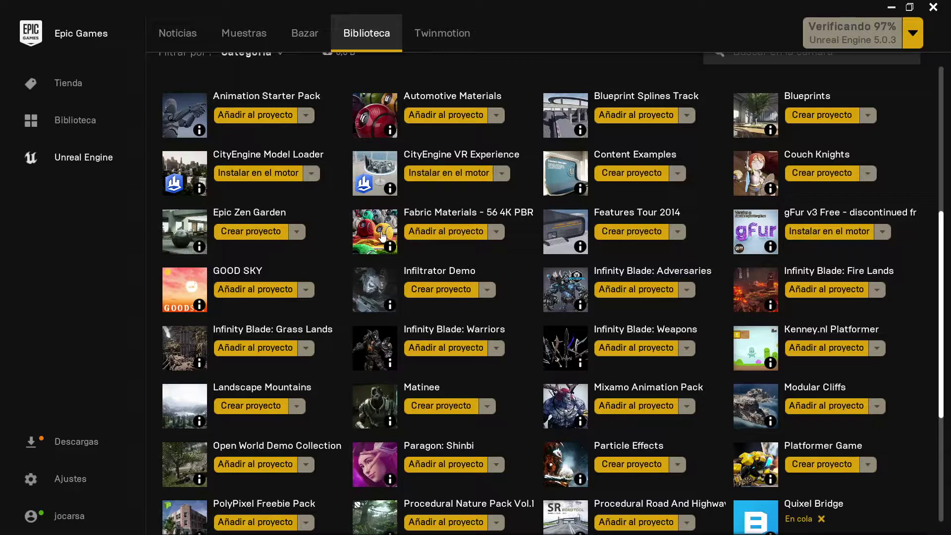
scroll(381, 238, "up", 3)
scroll(381, 238, "up", 3)
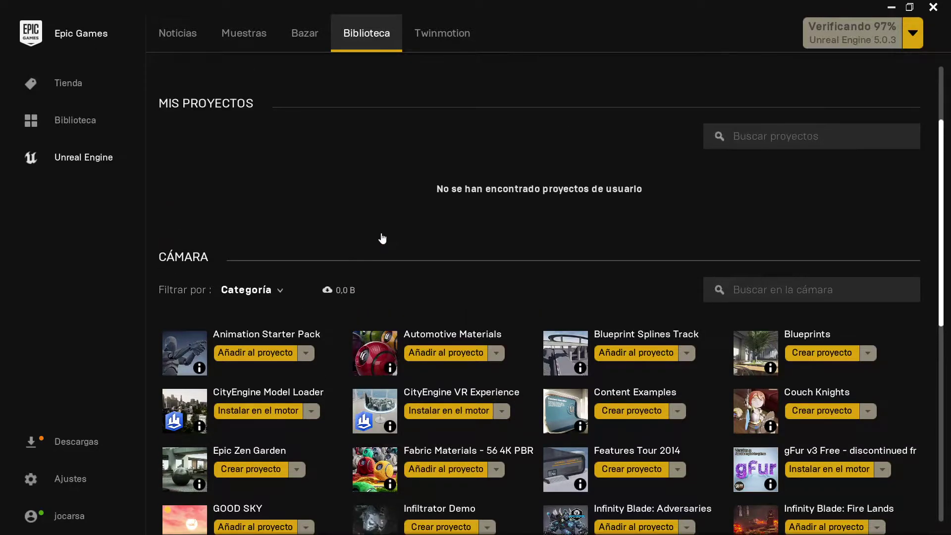
scroll(381, 241, "up", 3)
scroll(381, 242, "up", 1)
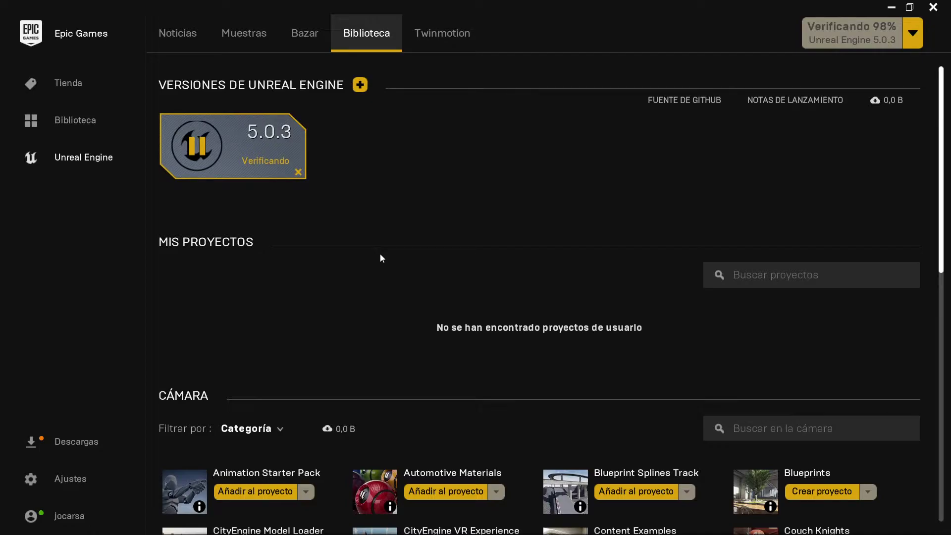
scroll(399, 310, "down", 4)
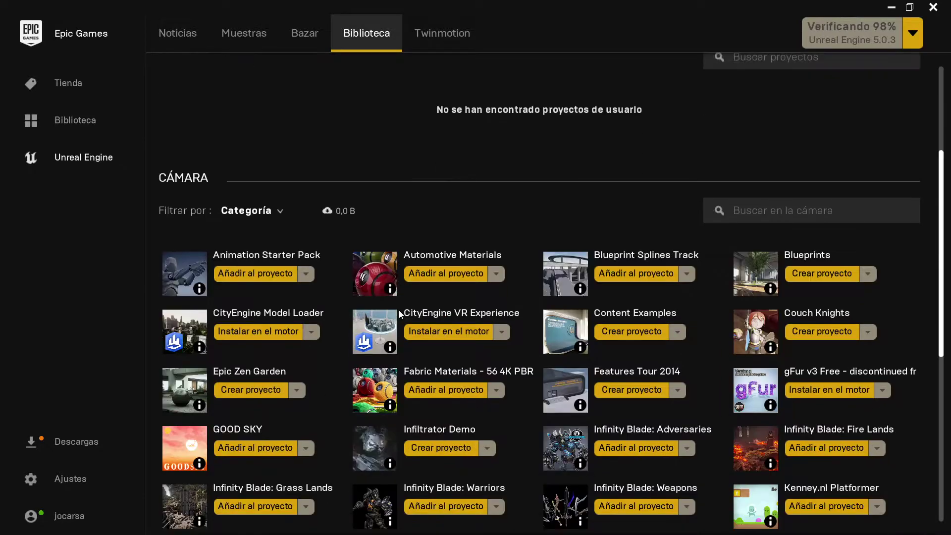
scroll(399, 310, "down", 5)
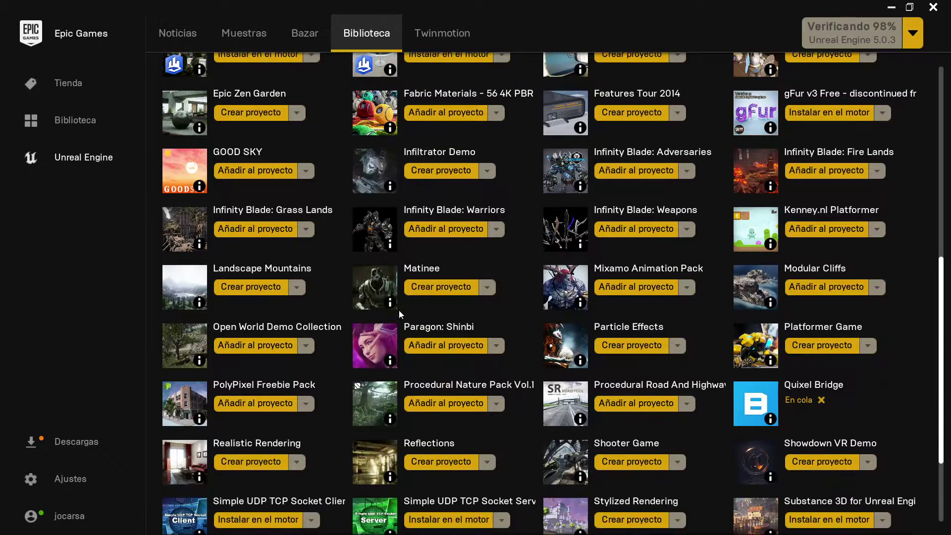
scroll(399, 307, "down", 1)
scroll(401, 307, "up", 2)
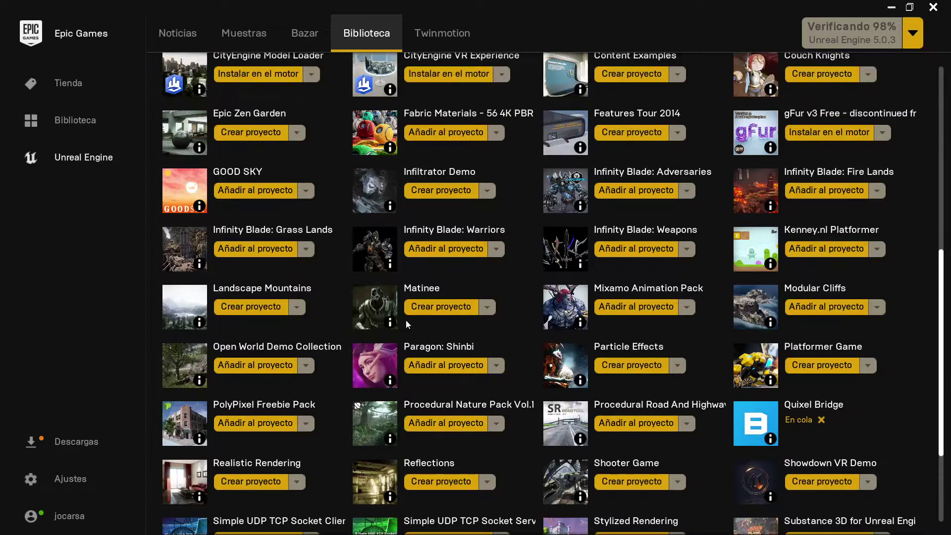
scroll(404, 322, "up", 3)
scroll(402, 325, "up", 4)
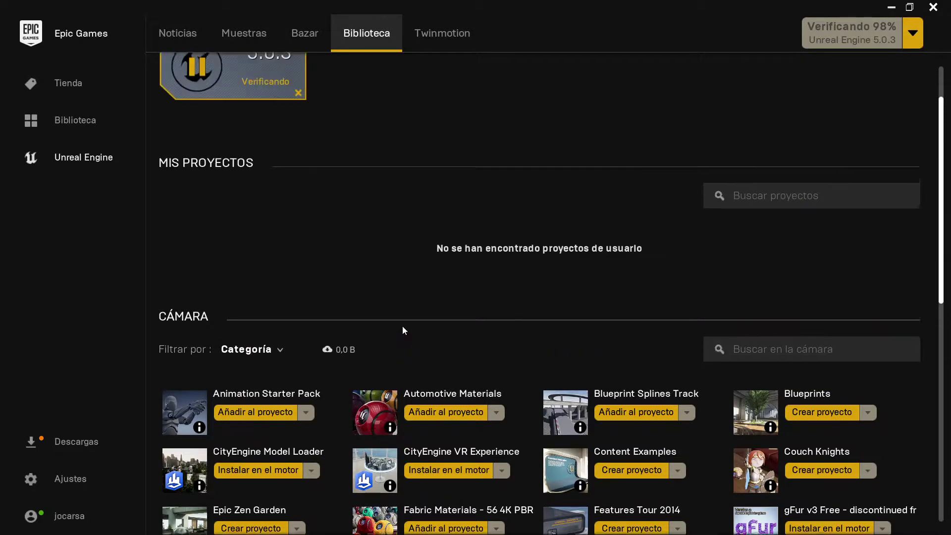
scroll(403, 330, "up", 2)
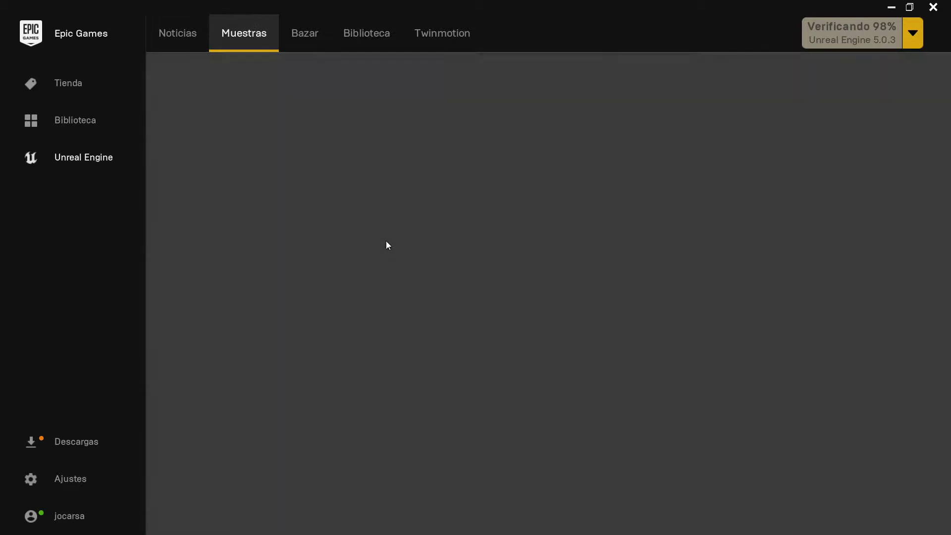
- Scroll through the Muestras samples catalogue to look over the Unreal Engine samples
scroll(323, 311, "down", 5)
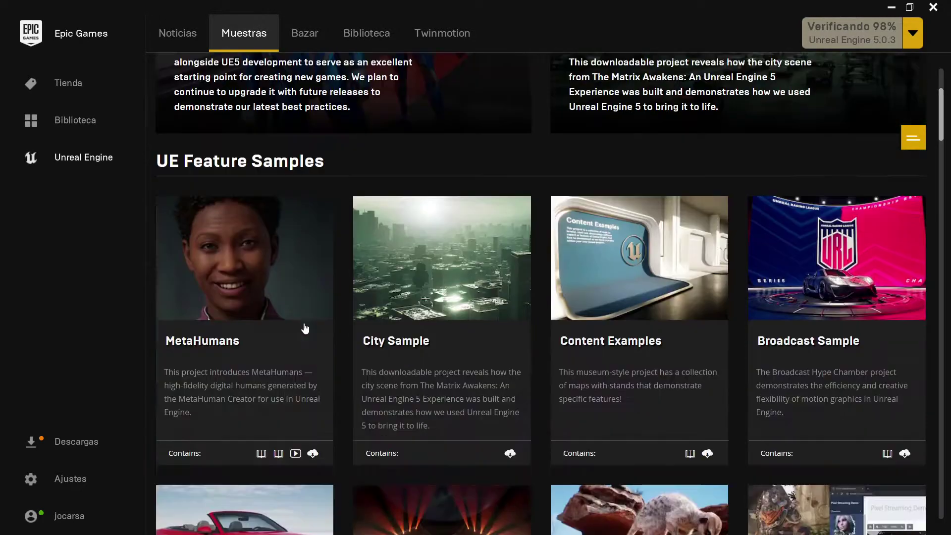
scroll(305, 327, "down", 3)
scroll(307, 327, "up", 3)
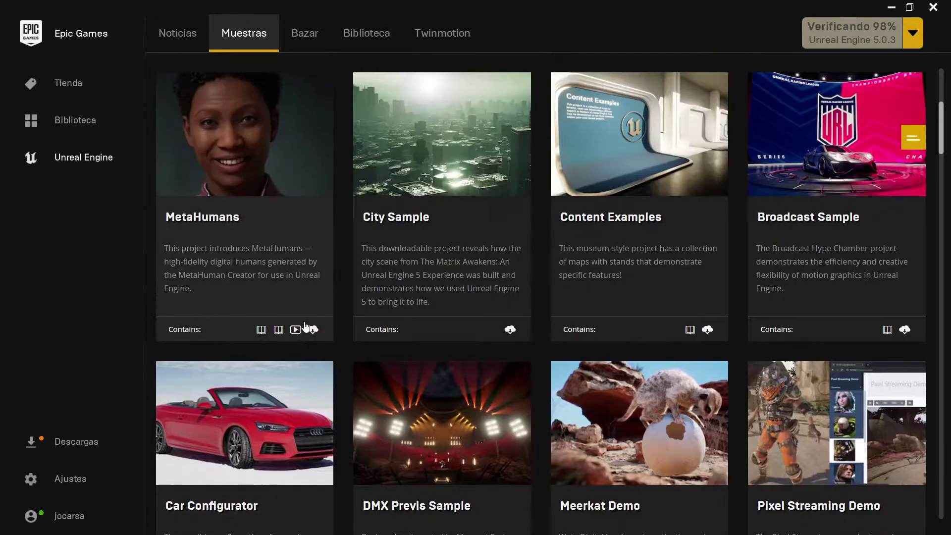
scroll(302, 303, "up", 2)
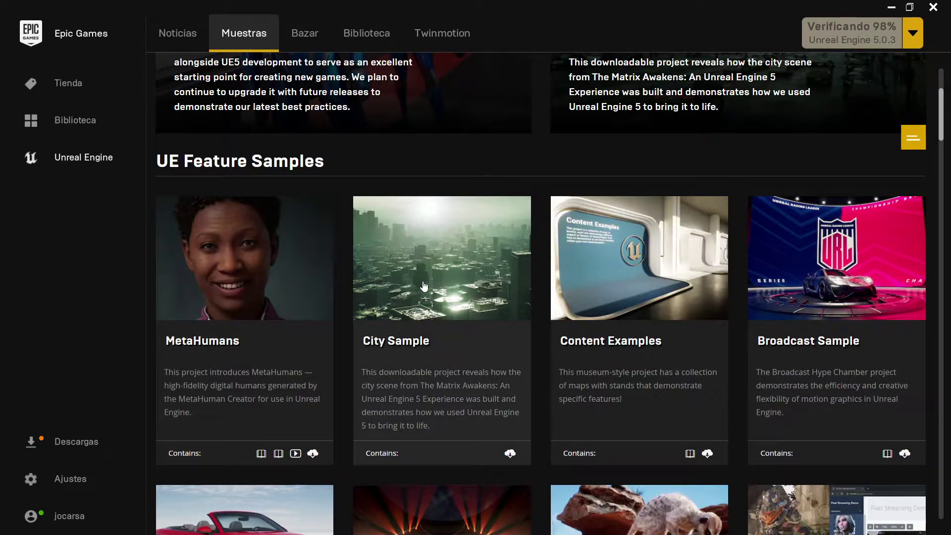
scroll(462, 326, "down", 2)
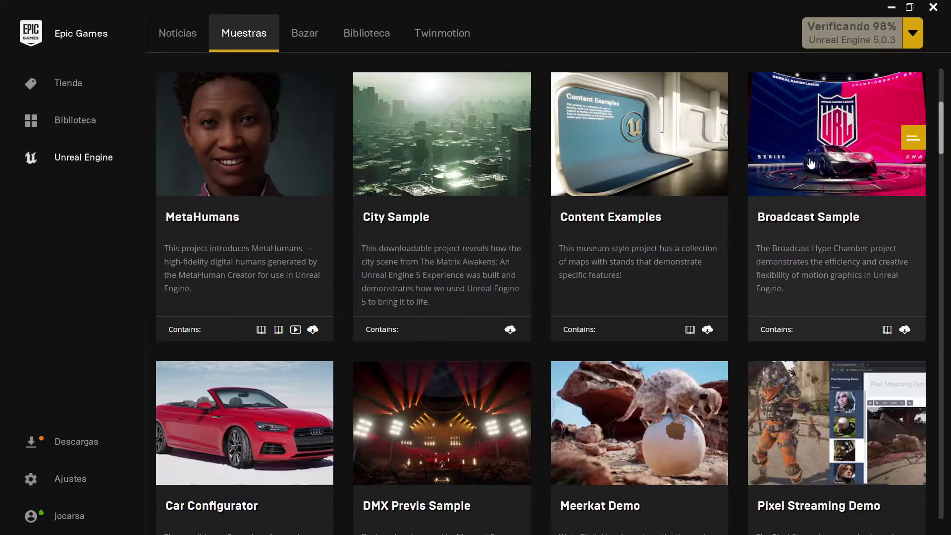
scroll(555, 231, "down", 7)
scroll(555, 236, "down", 3)
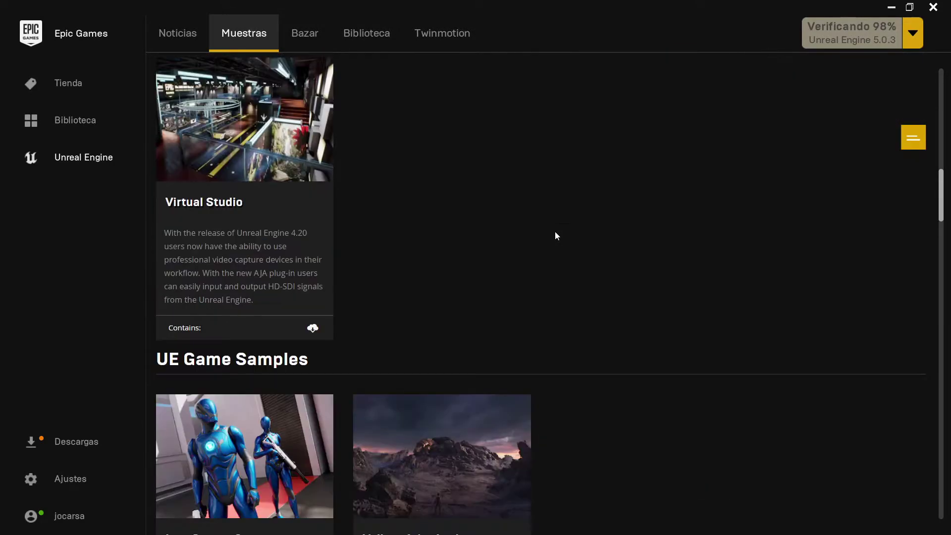
scroll(555, 236, "down", 4)
scroll(555, 236, "down", 4)
scroll(555, 236, "down", 3)
scroll(525, 246, "up", 5)
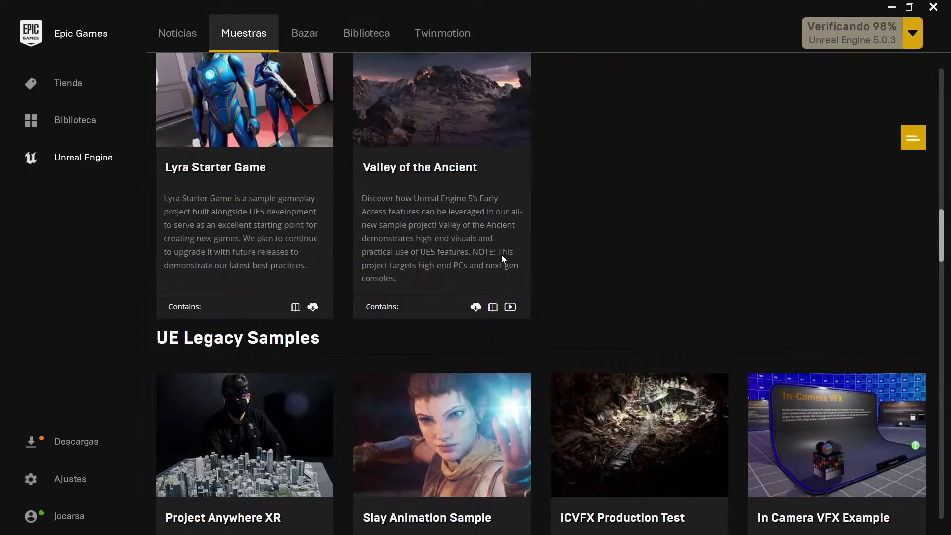
scroll(421, 246, "up", 3)
scroll(617, 309, "down", 1)
scroll(616, 309, "down", 4)
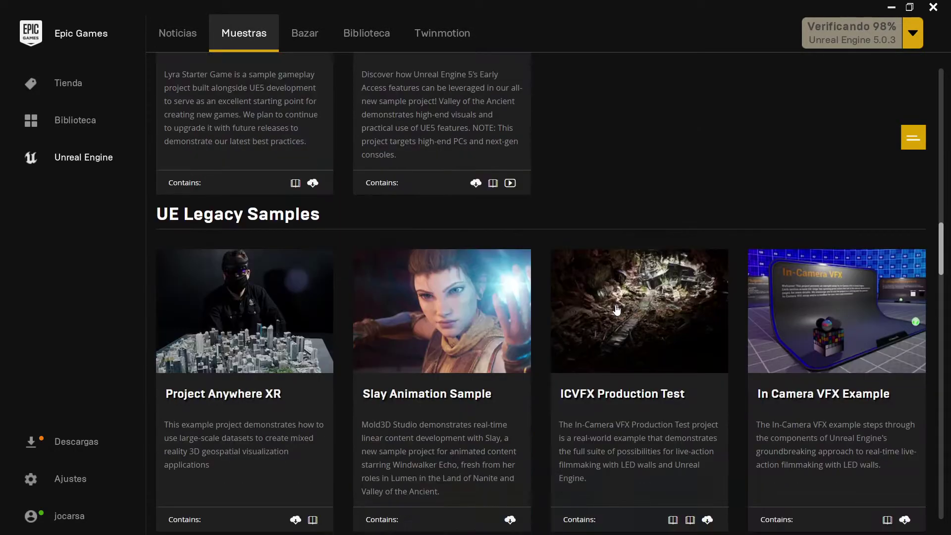
scroll(616, 309, "down", 3)
scroll(617, 309, "down", 2)
scroll(617, 310, "down", 5)
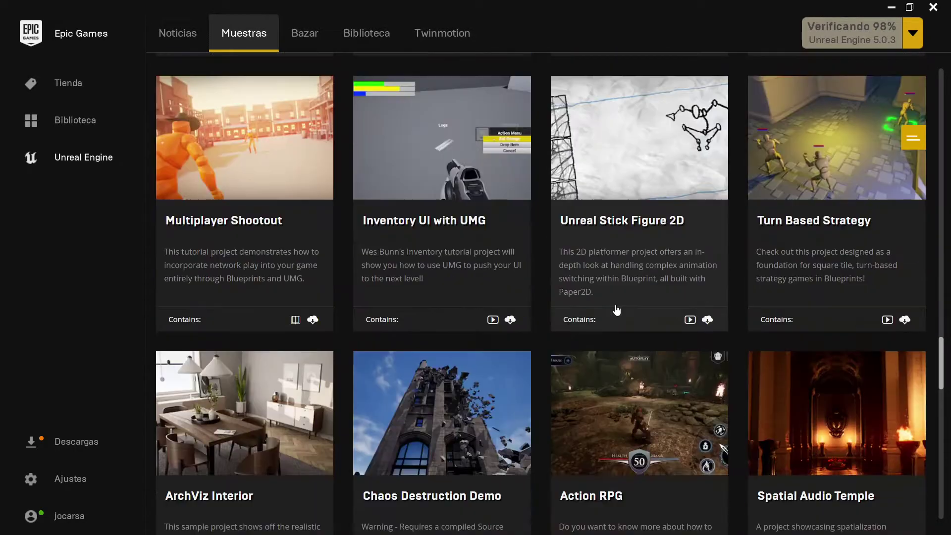
scroll(616, 310, "down", 5)
scroll(617, 309, "down", 4)
scroll(617, 309, "down", 4)
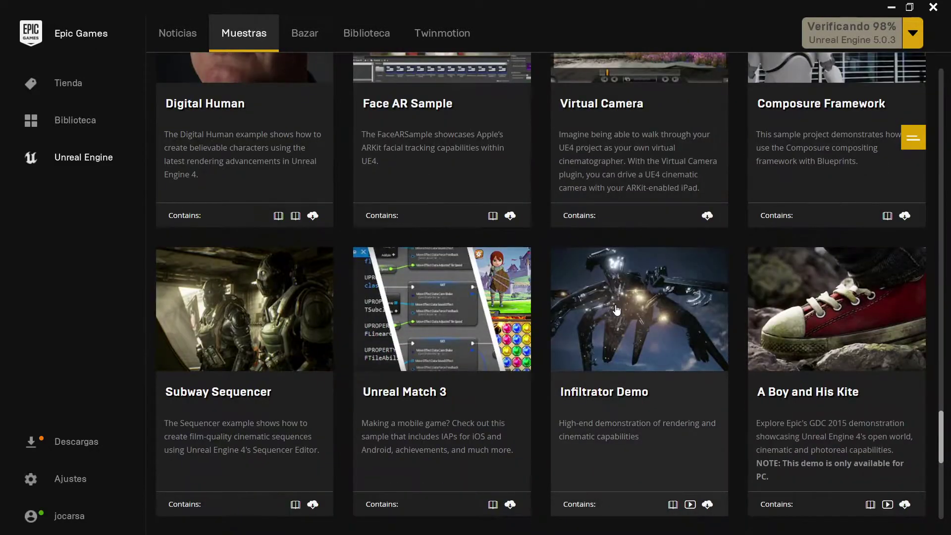
scroll(617, 310, "up", 3)
scroll(617, 310, "down", 5)
scroll(617, 310, "down", 5)
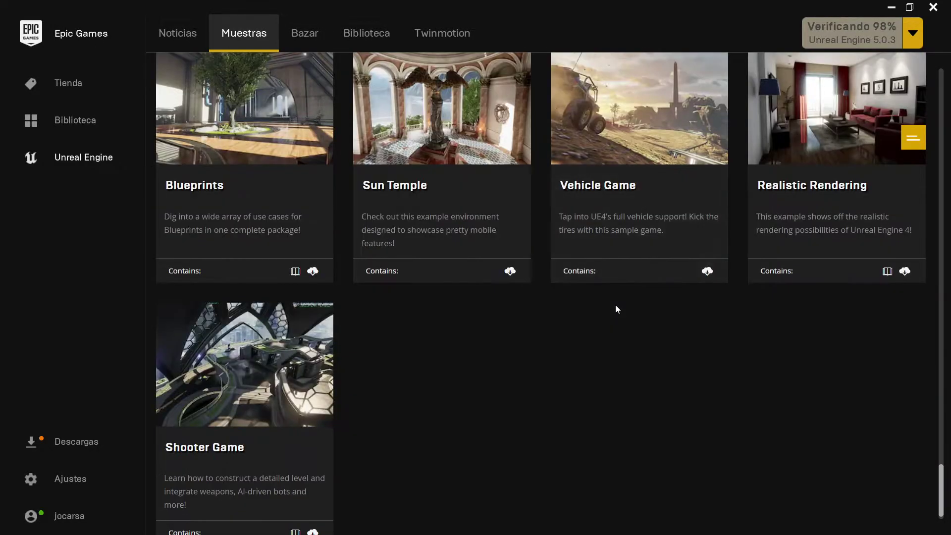
scroll(616, 310, "up", 10)
scroll(617, 312, "up", 15)
scroll(611, 297, "up", 10)
scroll(605, 286, "up", 10)
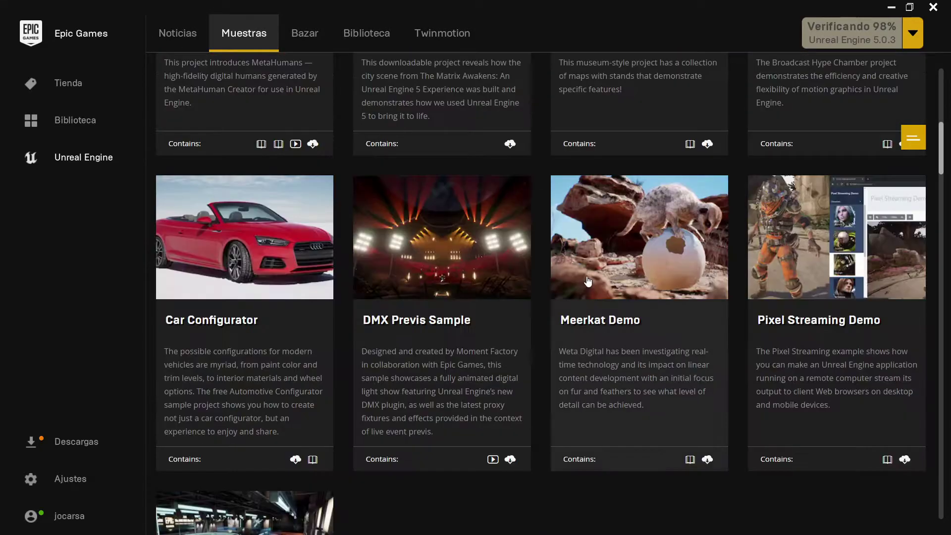
scroll(569, 276, "up", 10)
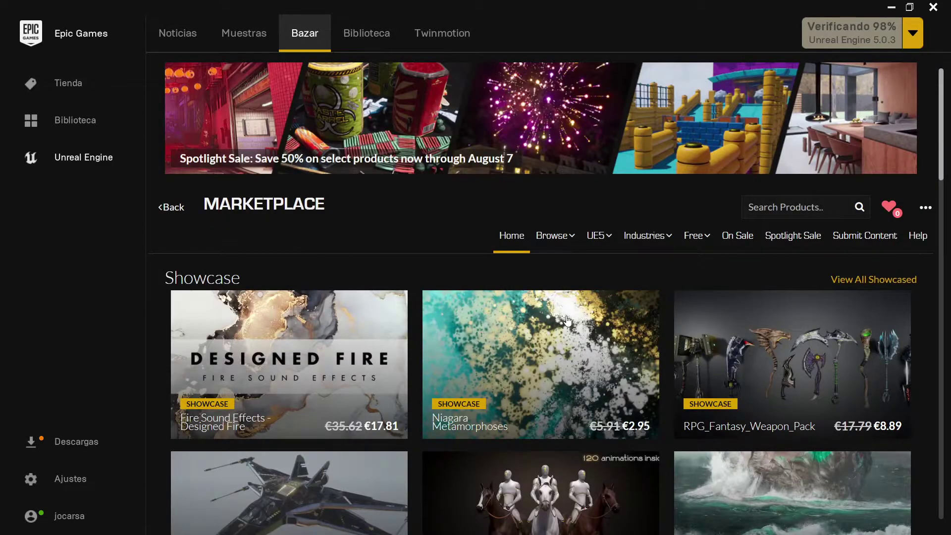
- Browse the Marketplace Showcase and New Releases, then return to the Biblioteca library
scroll(574, 304, "down", 5)
scroll(594, 317, "up", 3)
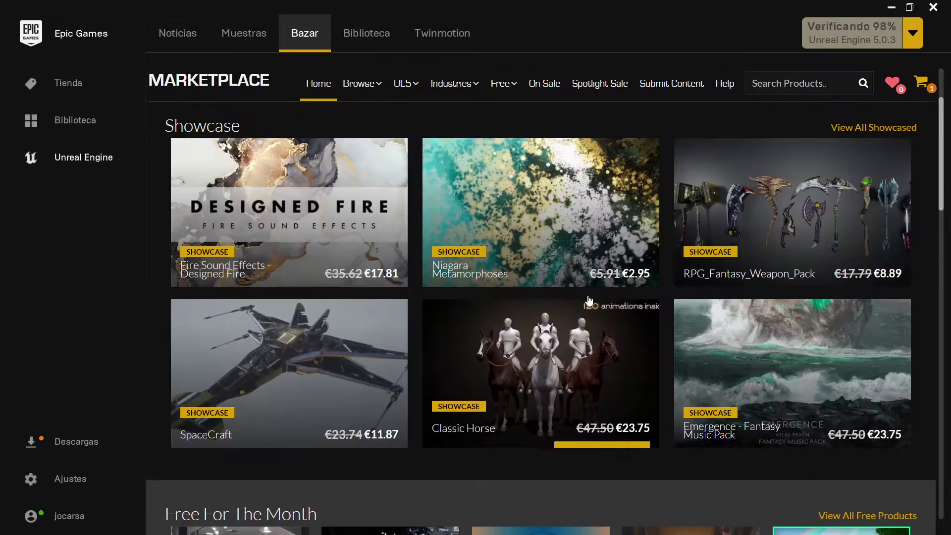
scroll(619, 347, "down", 4)
scroll(585, 357, "down", 4)
scroll(585, 357, "down", 3)
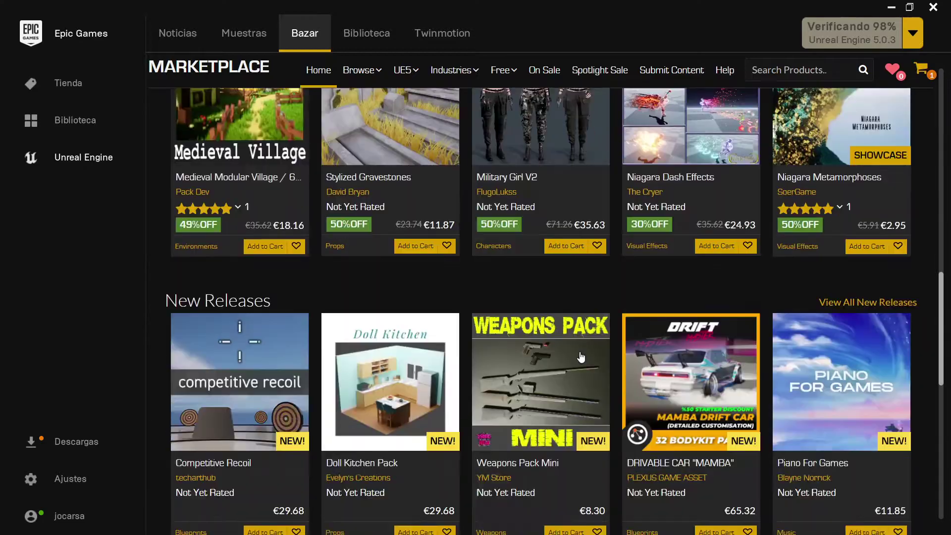
scroll(584, 357, "down", 4)
scroll(580, 356, "down", 5)
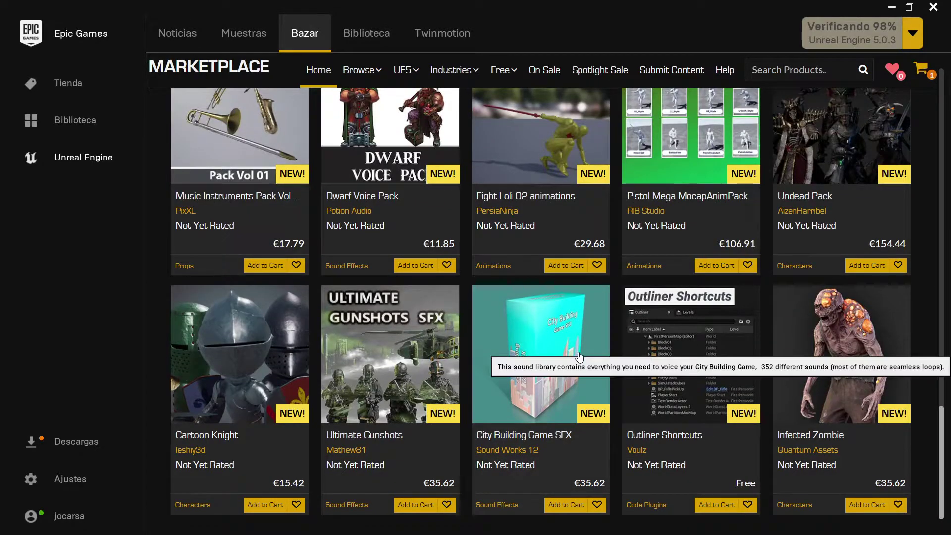
scroll(580, 357, "up", 5)
scroll(580, 357, "up", 5)
scroll(578, 361, "up", 5)
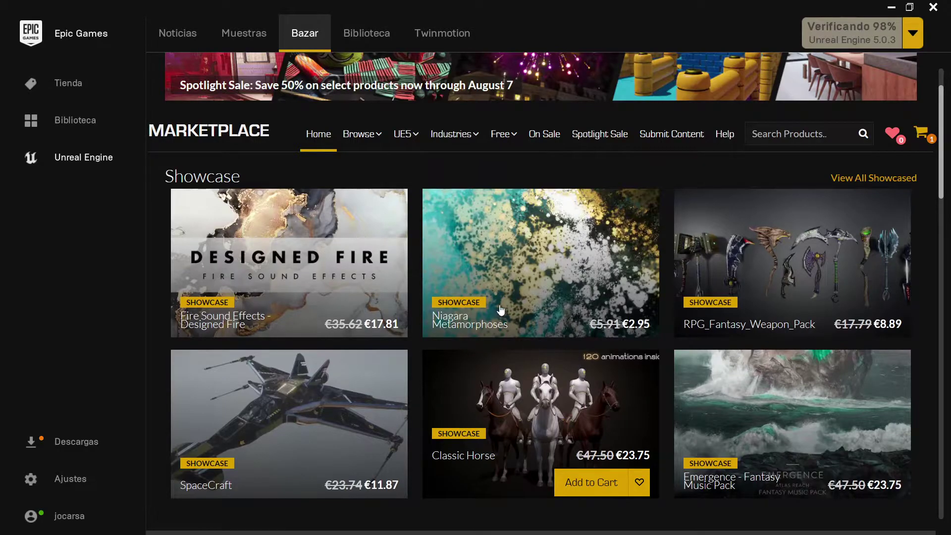
scroll(500, 307, "up", 2)
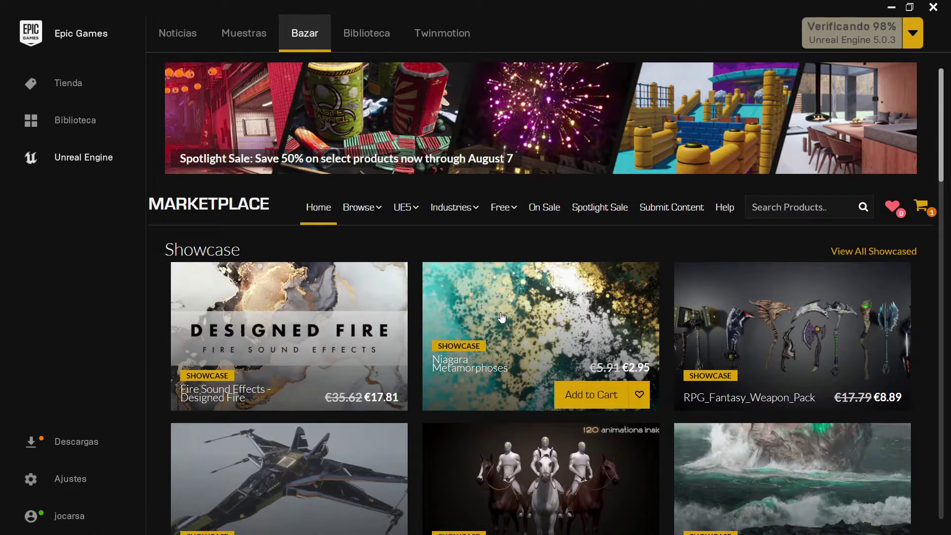
left_click(366, 32)
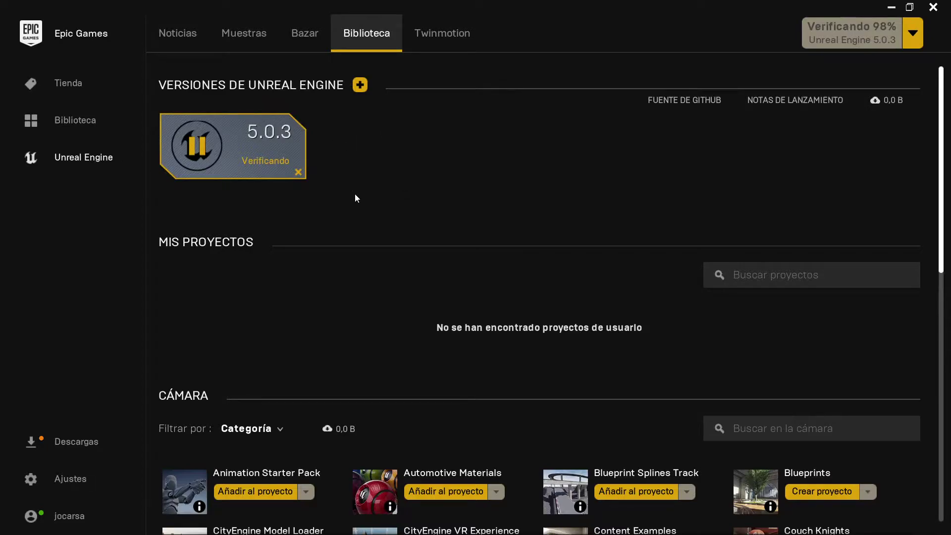
scroll(336, 219, "down", 1)
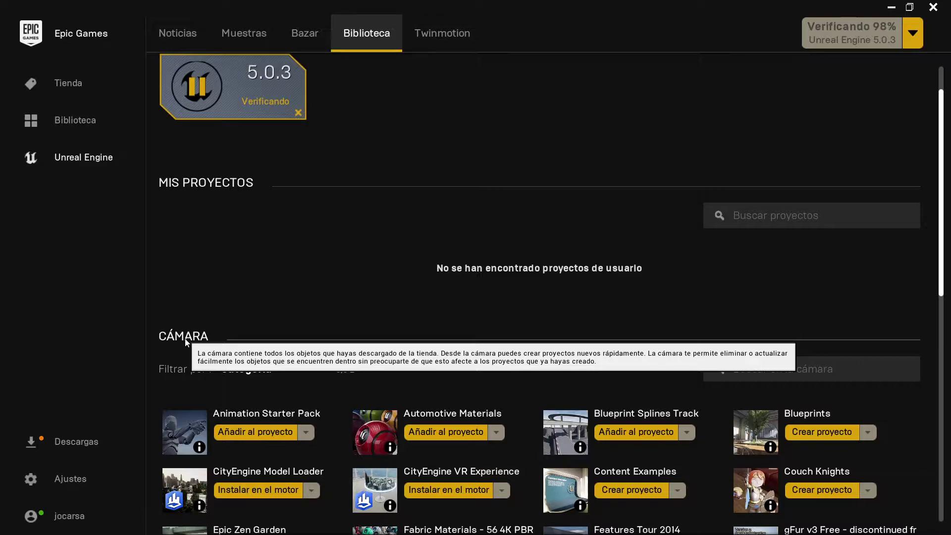
scroll(204, 358, "down", 1)
scroll(203, 367, "down", 4)
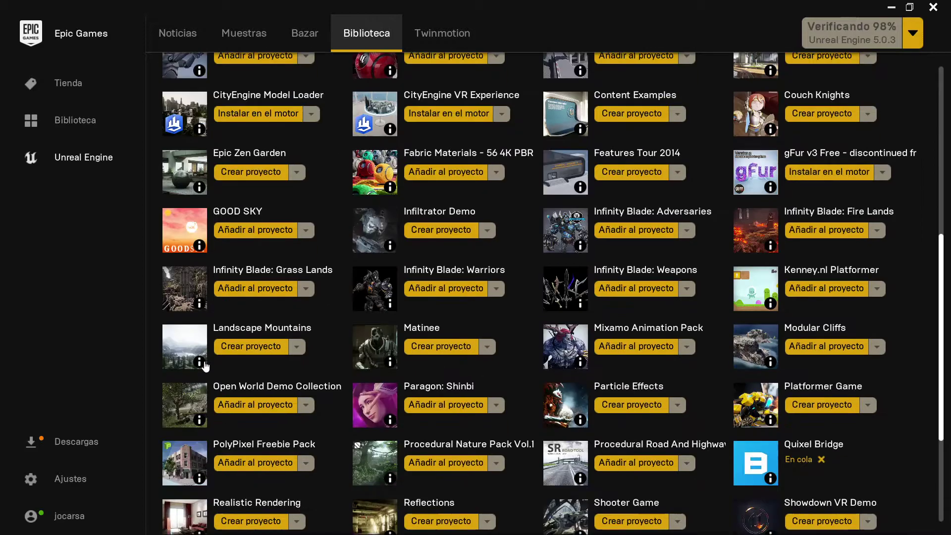
scroll(202, 375, "down", 2)
scroll(198, 386, "up", 4)
scroll(191, 400, "up", 3)
scroll(190, 407, "up", 2)
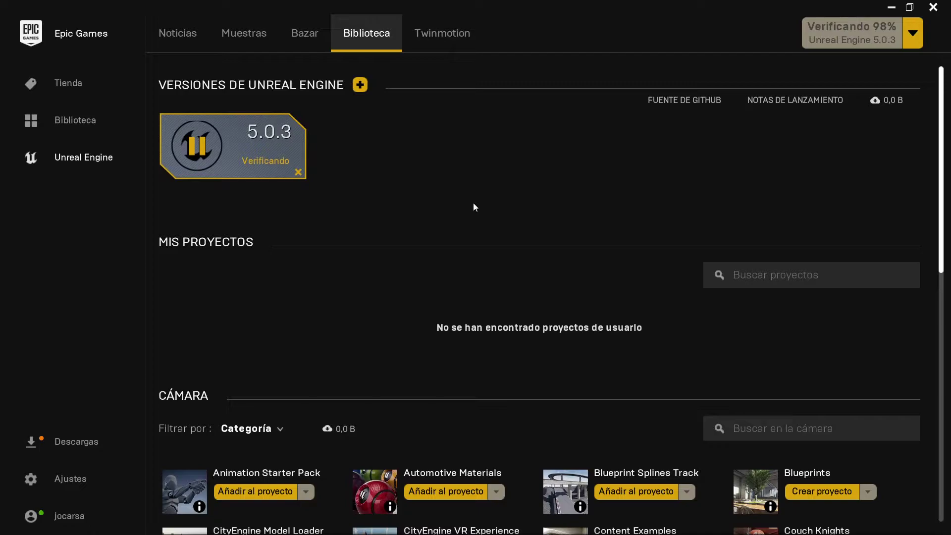
- Restart the screen recording in OBS, then minimise OBS back to the launcher
key("alt+Tab")
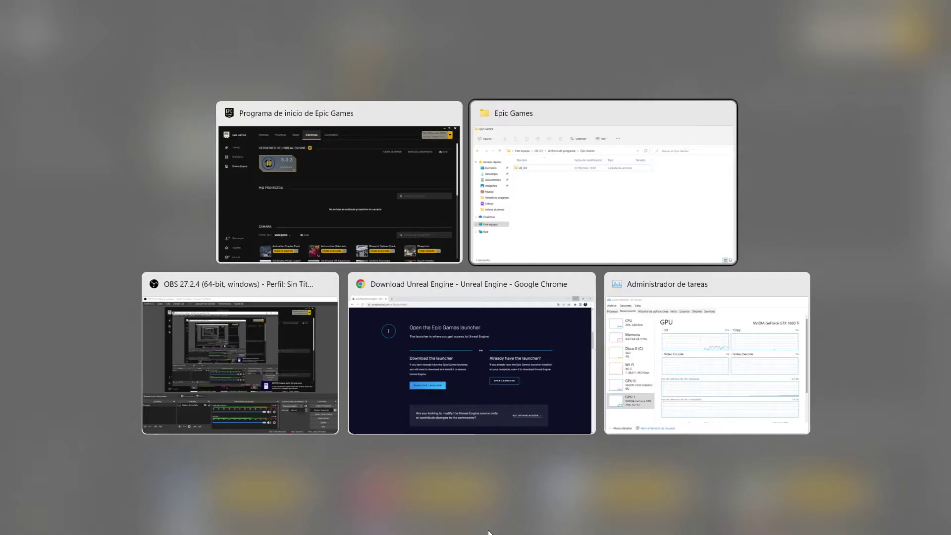
left_click(305, 384)
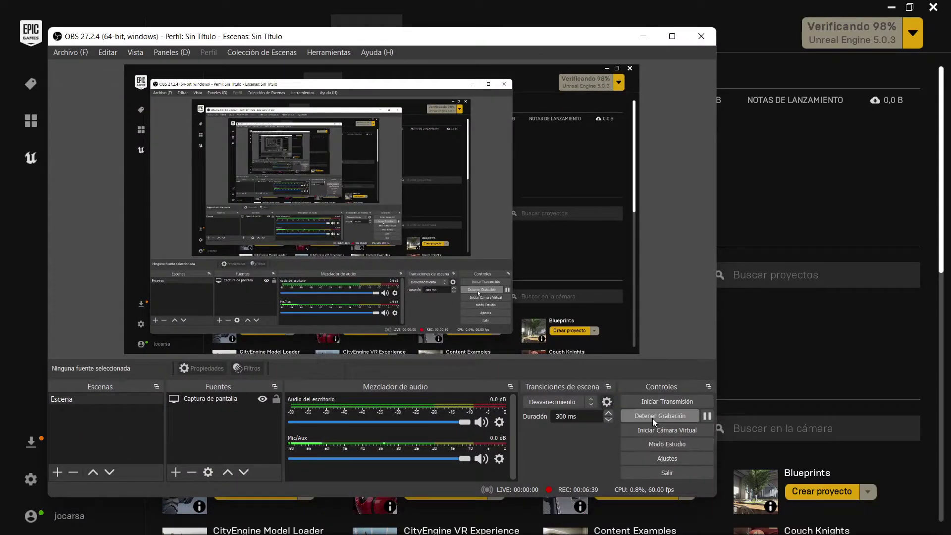
left_click(652, 416)
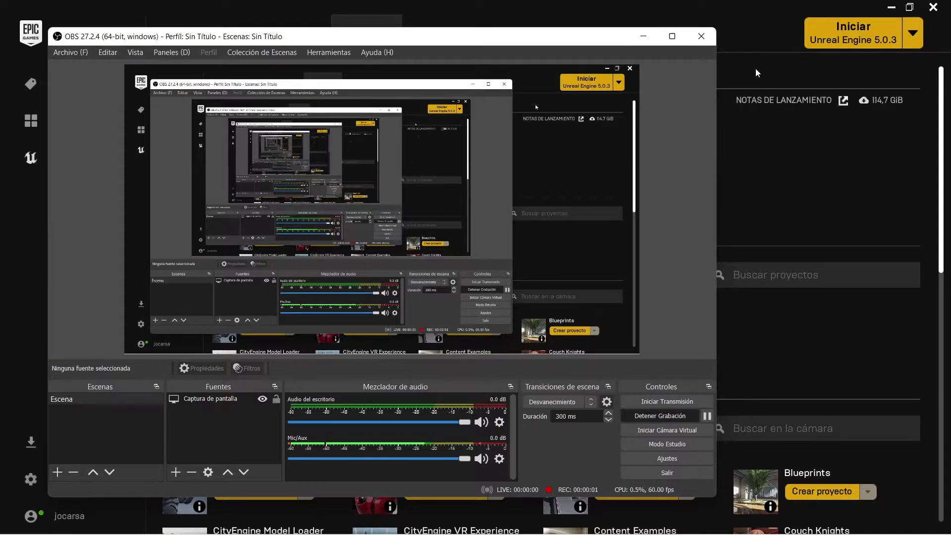
left_click(741, 29)
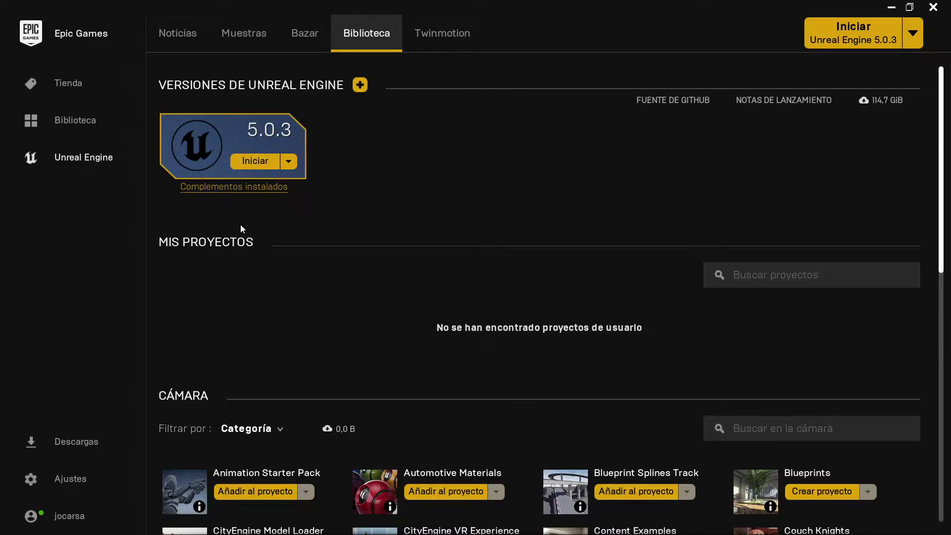
- Launch Unreal Engine 5.0.3 from its card's dropdown with Iniciar, then bring up the Start menu
left_click(289, 162)
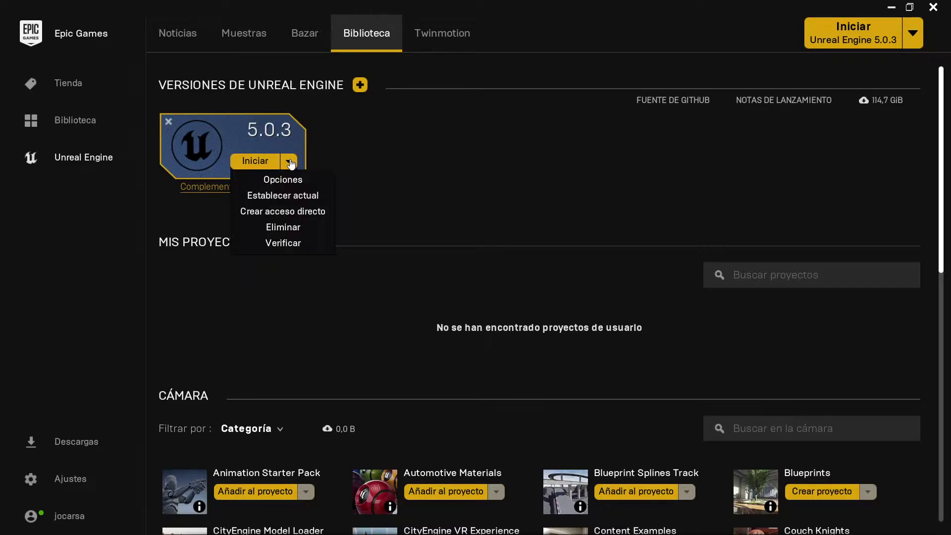
left_click(255, 161)
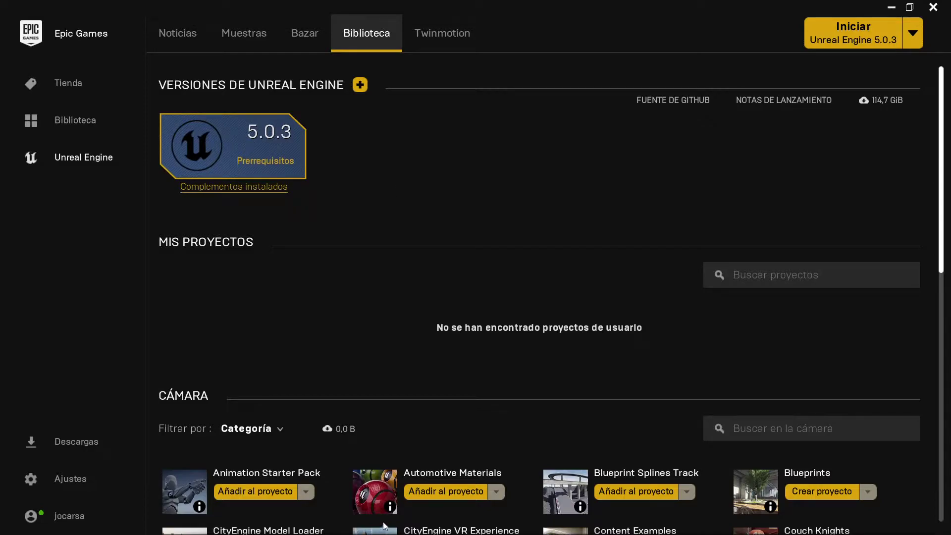
key("super")
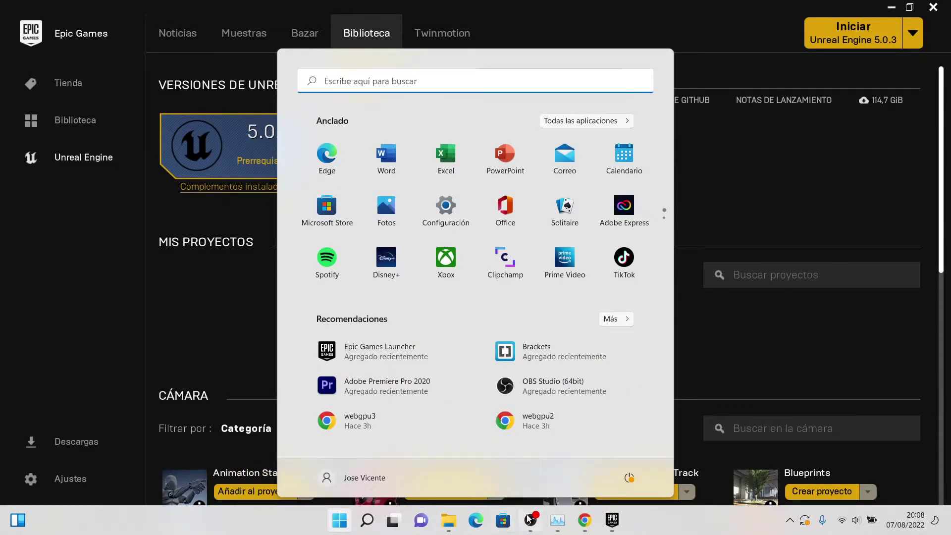
- Bring Chrome's Unreal Engine download page back and scroll to its system requirements
left_click(585, 519)
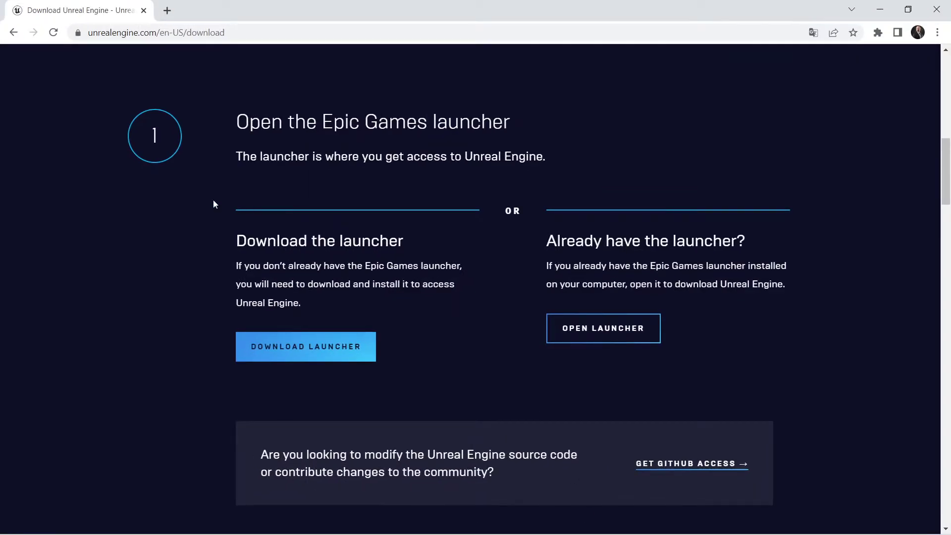
scroll(208, 213, "up", 10)
scroll(200, 227, "down", 4)
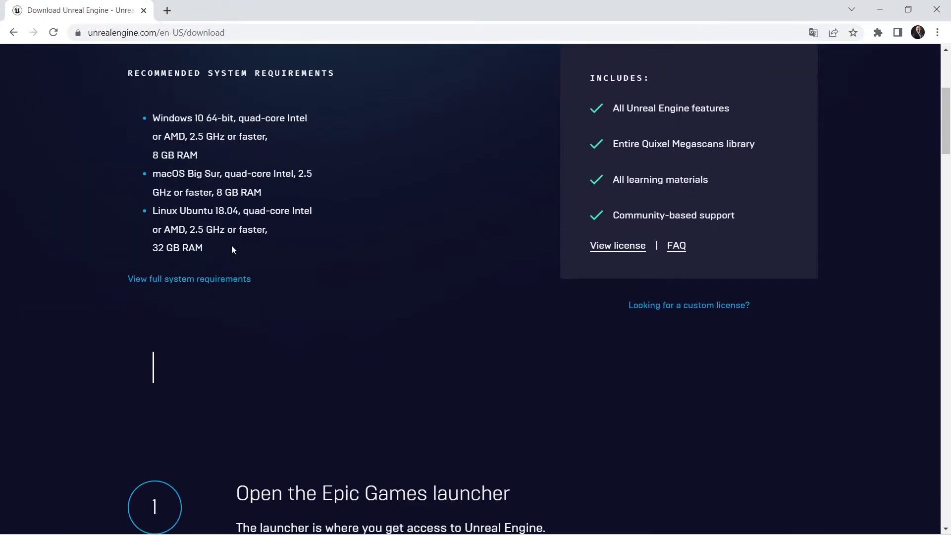
scroll(232, 249, "up", 2)
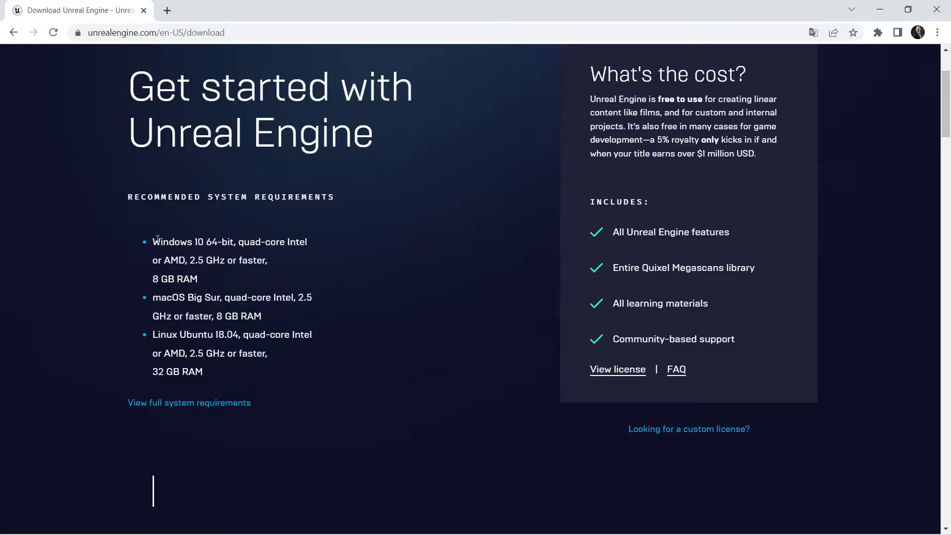
- Highlight the Windows 10 and quad-core Intel requirements, then bring up the Start menu
left_click_drag(153, 243, 208, 248)
left_click(217, 241)
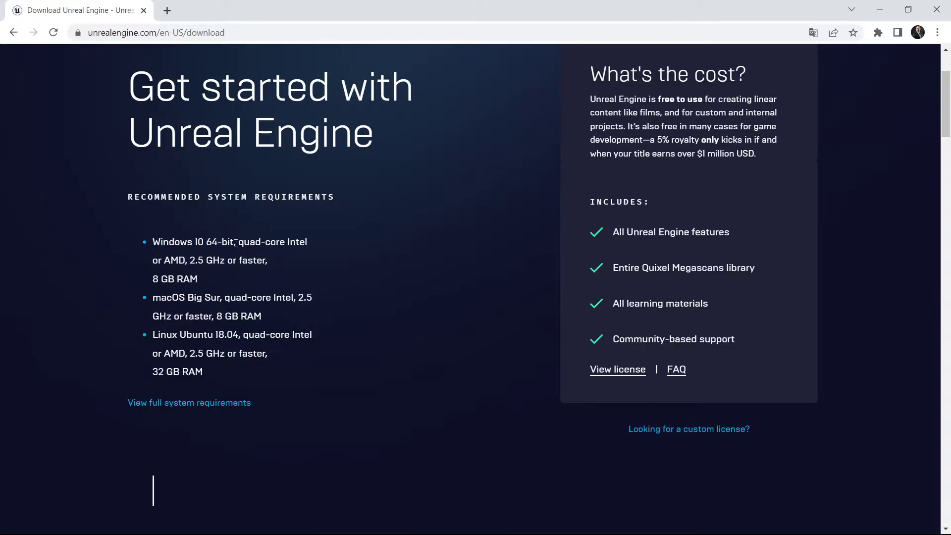
left_click_drag(236, 245, 307, 253)
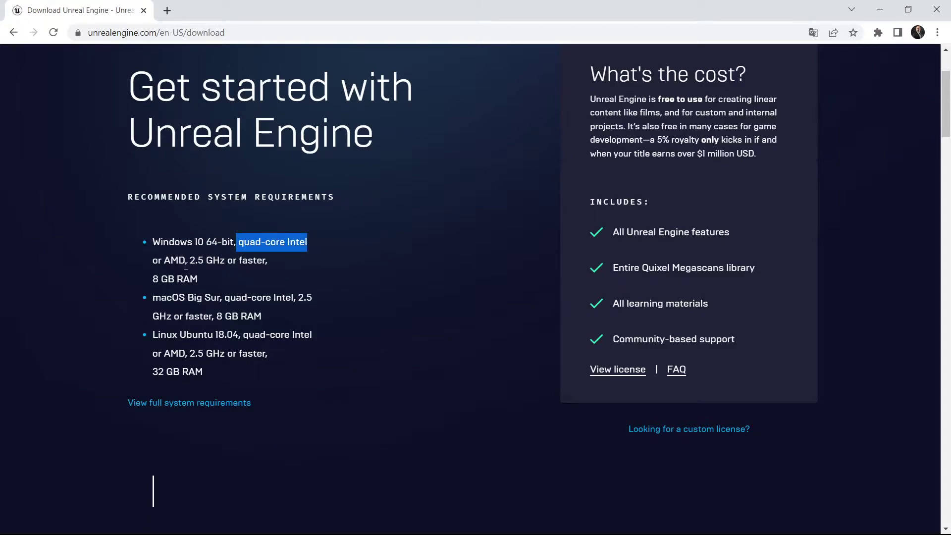
double_click(155, 261)
left_click(229, 257)
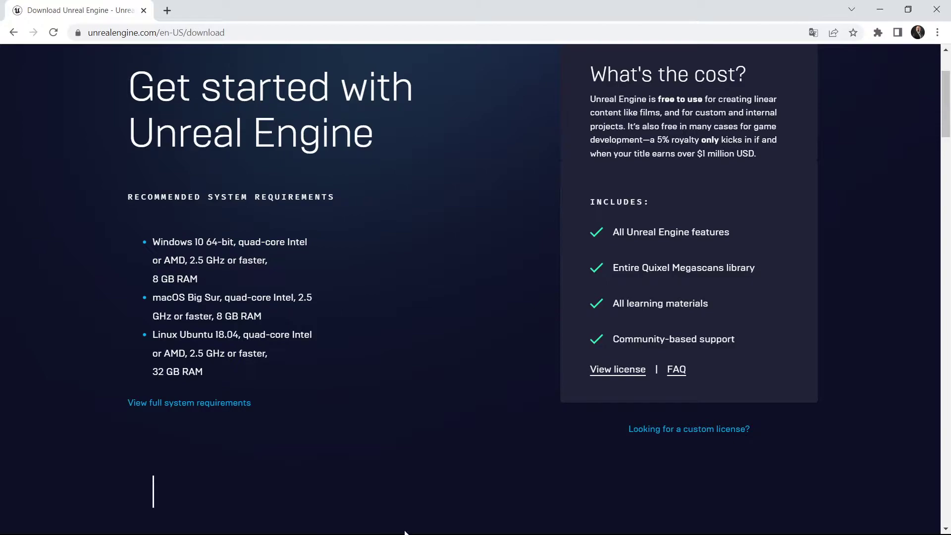
key("super")
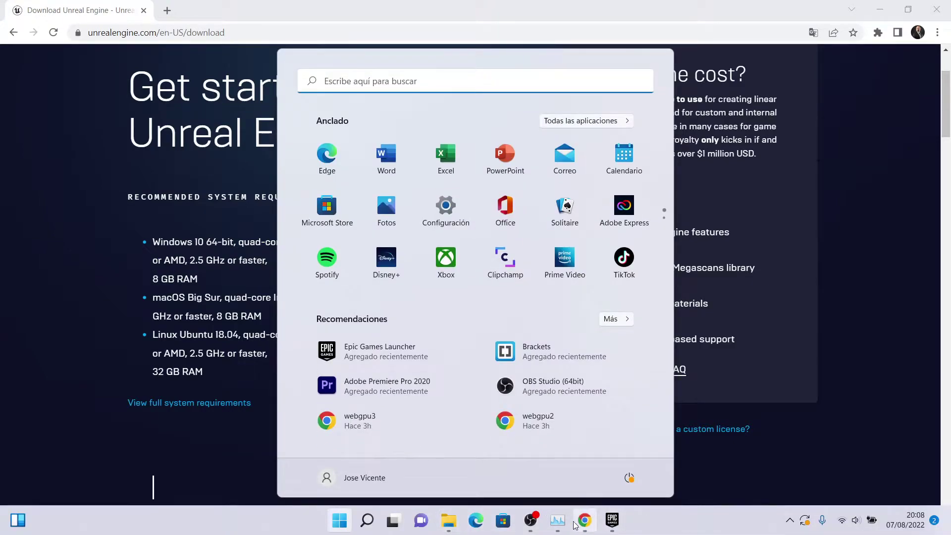
- Check the i7-10870H CPU and 16 GB memory in Task Manager, then highlight the page's Windows 10 requirements
left_click(557, 523)
left_click(159, 143)
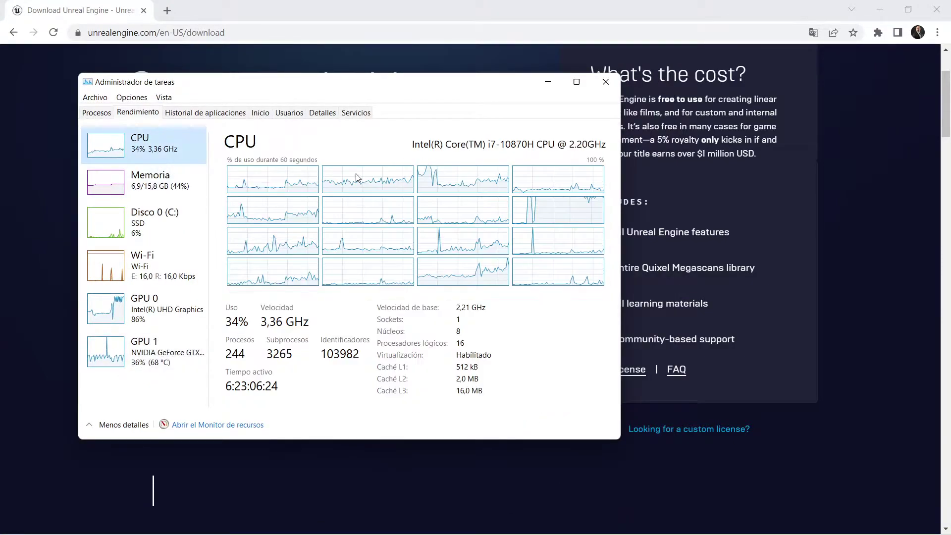
left_click_drag(369, 84, 652, 75)
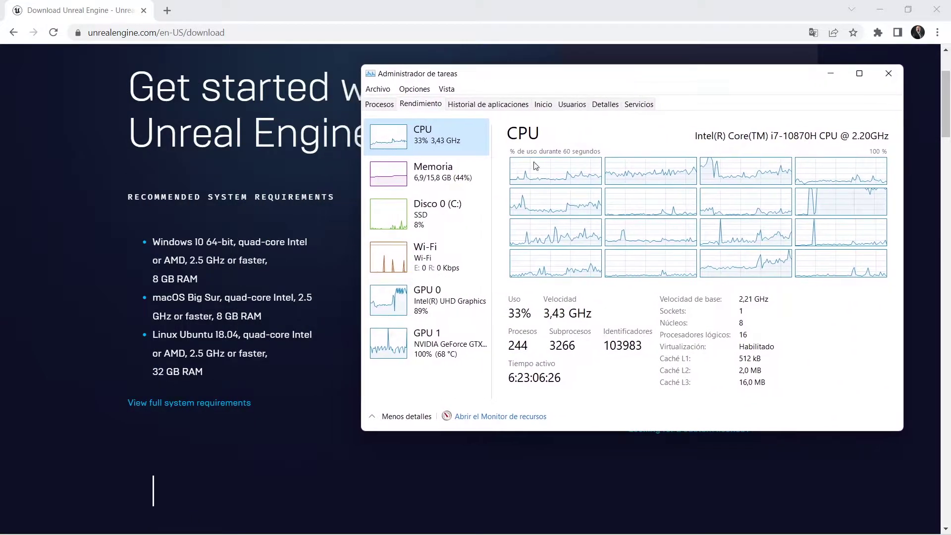
left_click(425, 366)
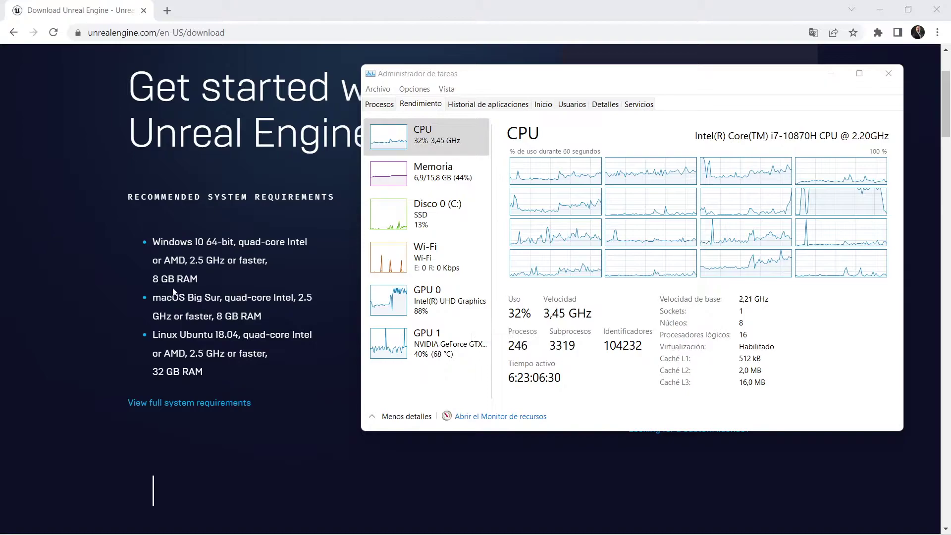
left_click(402, 177)
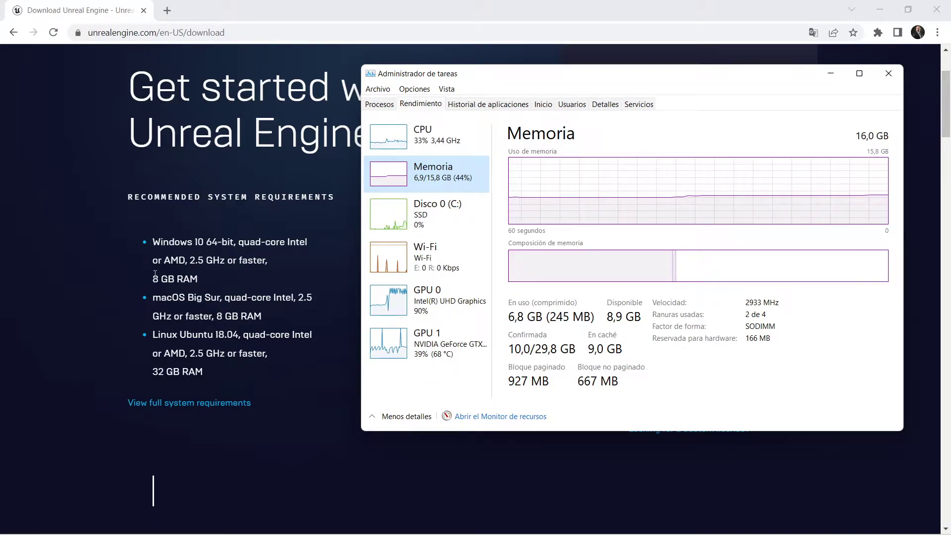
mouse_move(149, 240)
left_mouse_down()
mouse_move(202, 270)
mouse_move(201, 280)
left_mouse_up()
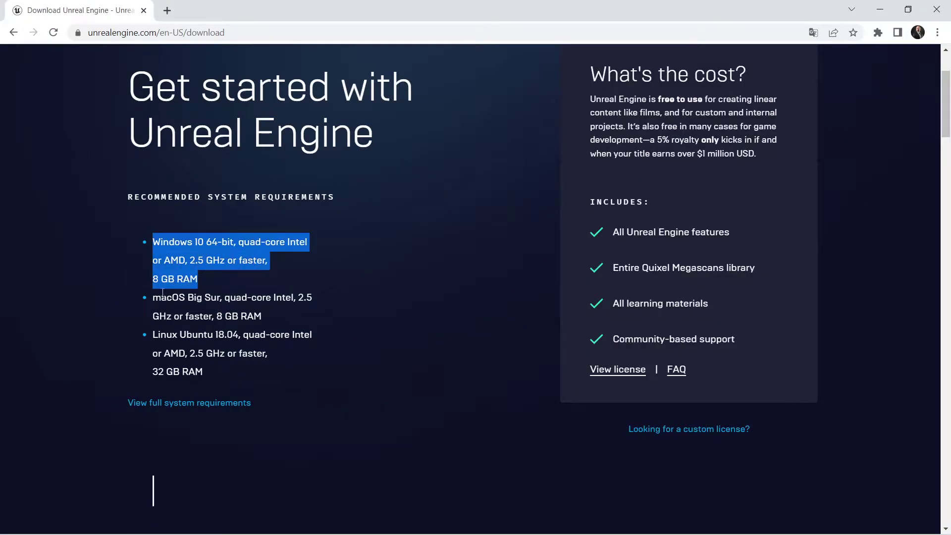
left_click_drag(152, 297, 227, 297)
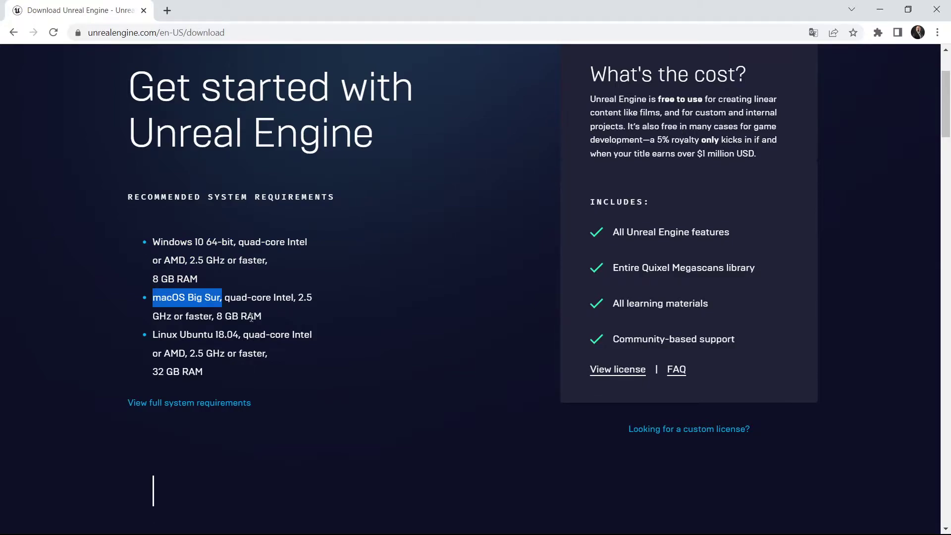
left_click_drag(217, 316, 232, 316)
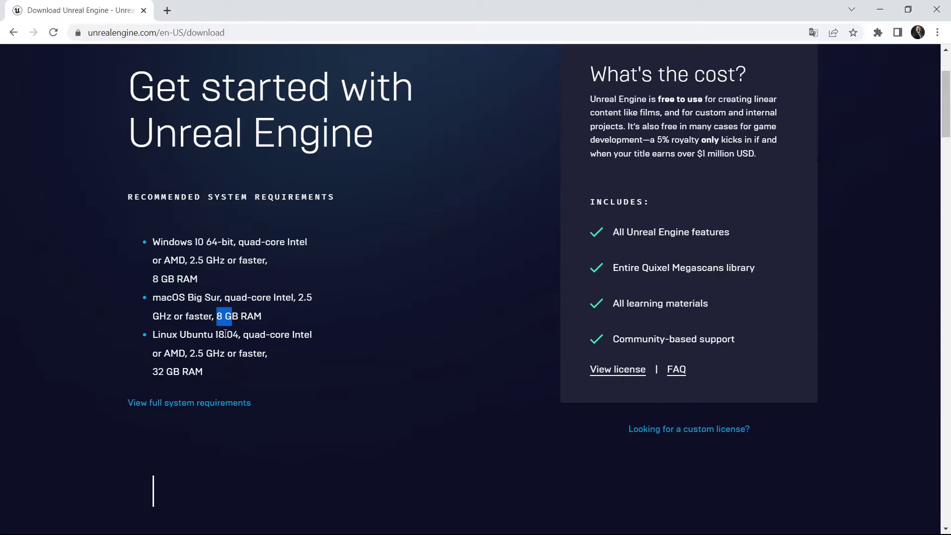
left_click_drag(167, 334, 239, 332)
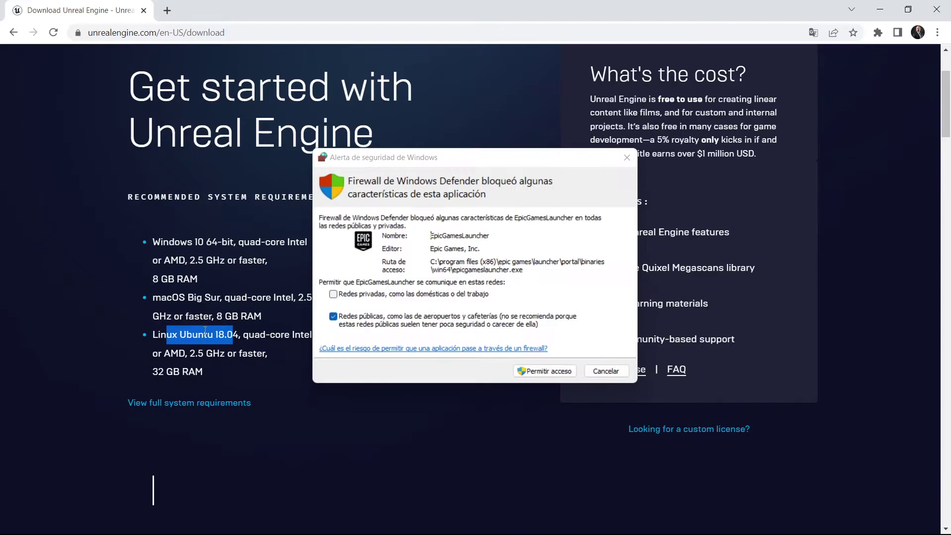
- Highlight the Linux 32 GB RAM figure, then allow Unreal Editor through the firewall on public networks
left_click(232, 337)
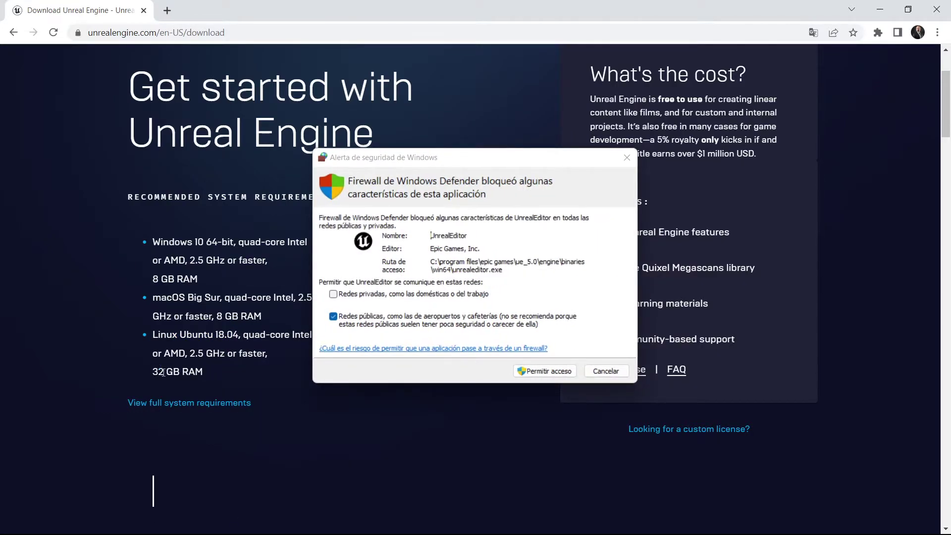
left_click_drag(152, 372, 182, 371)
left_click(546, 370)
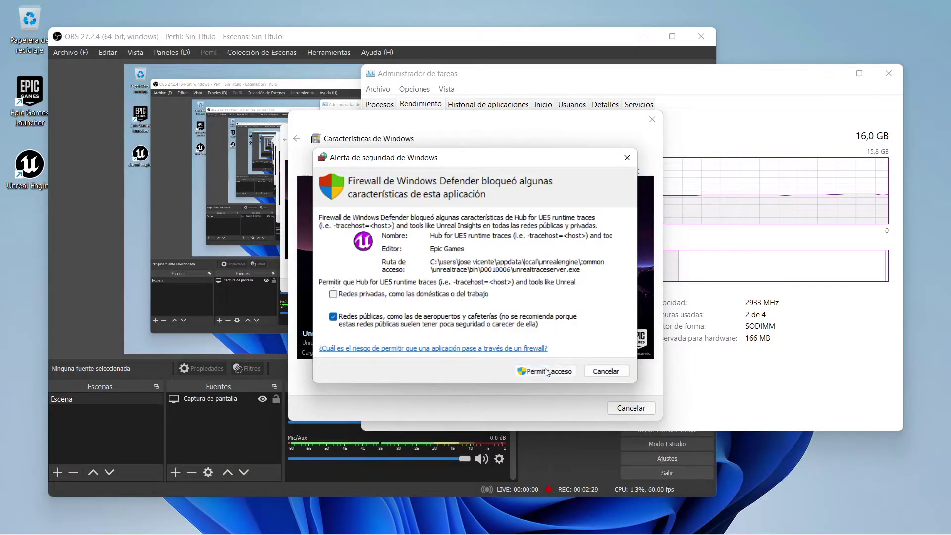
- Allow the UE5 trace hub through the firewall, start the .NET Framework 3.5 download, and minimise OBS
left_click(545, 371)
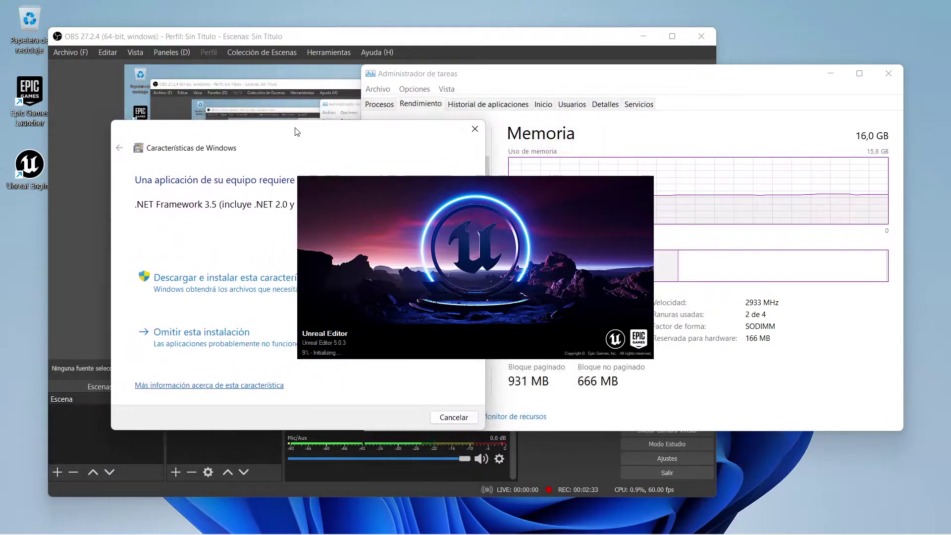
left_click(179, 294)
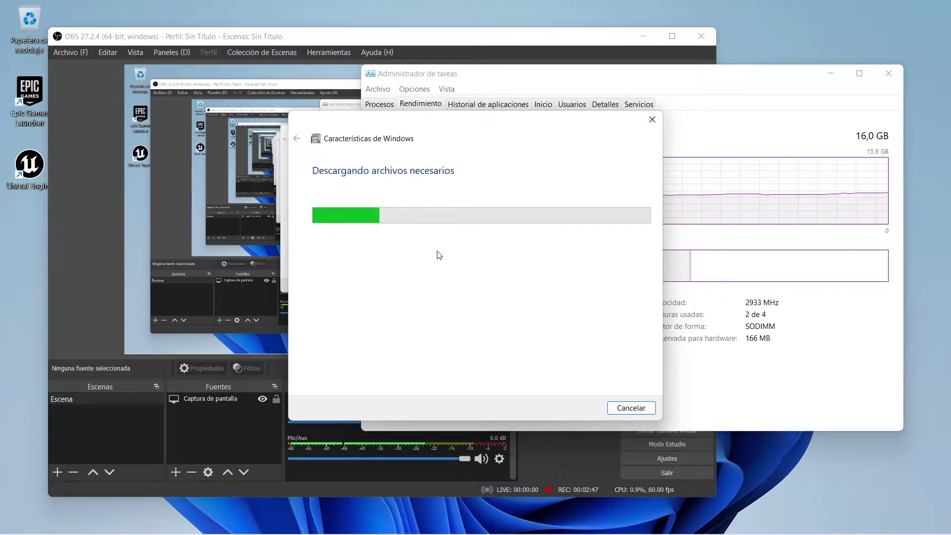
left_click(646, 36)
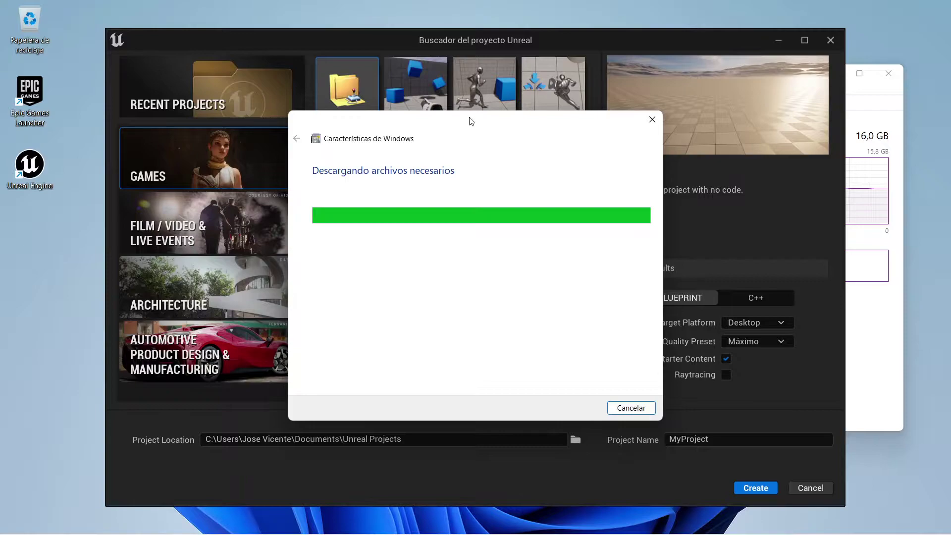
- Maximize the Unreal Project Browser and show the Recent Projects list, which is empty
mouse_move(470, 121)
left_mouse_down()
mouse_move(740, 116)
mouse_move(726, 124)
left_mouse_up()
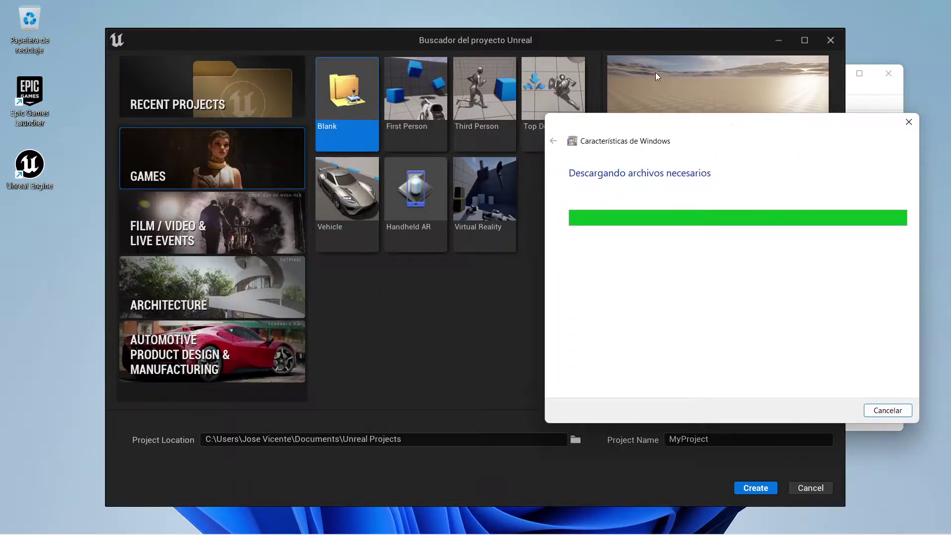
left_click(805, 40)
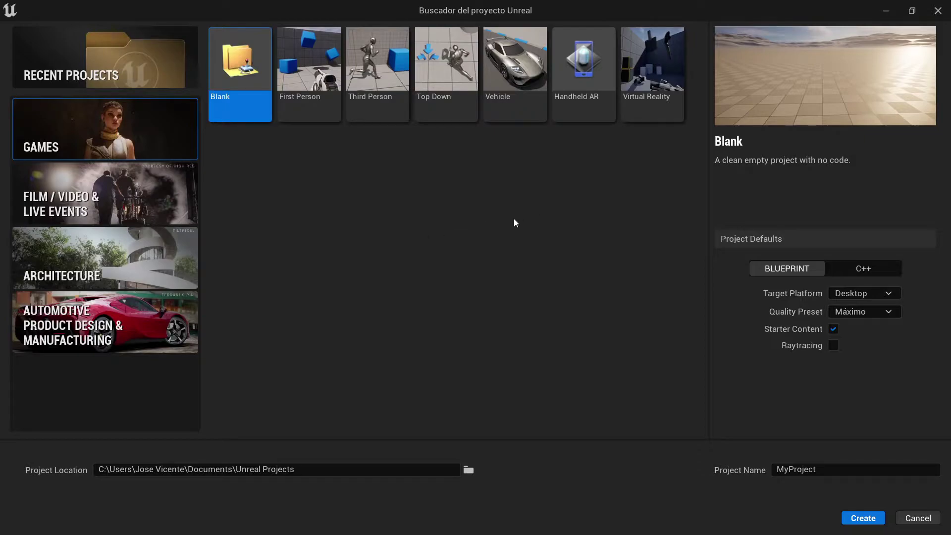
left_click(134, 72)
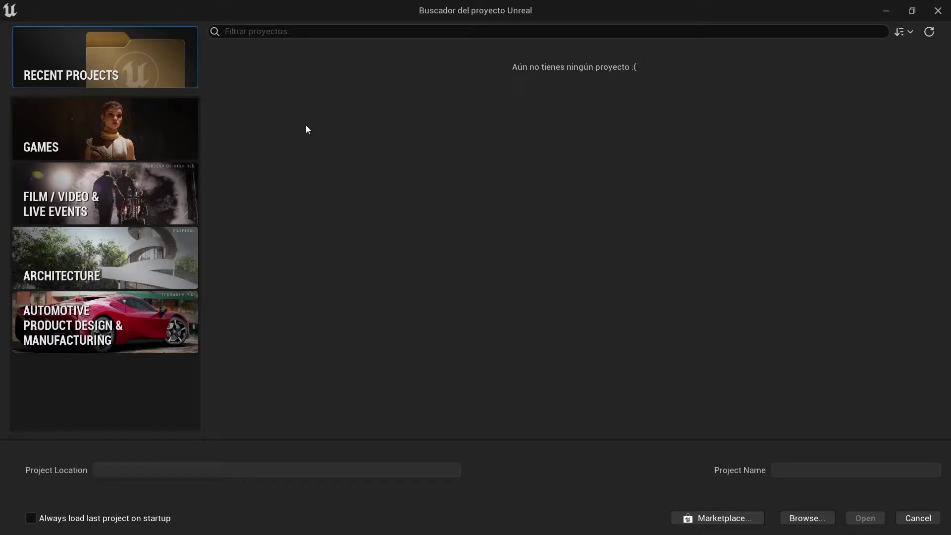
- Browse the Games templates, then switch to the Film / Video & Live Events templates
left_click(147, 143)
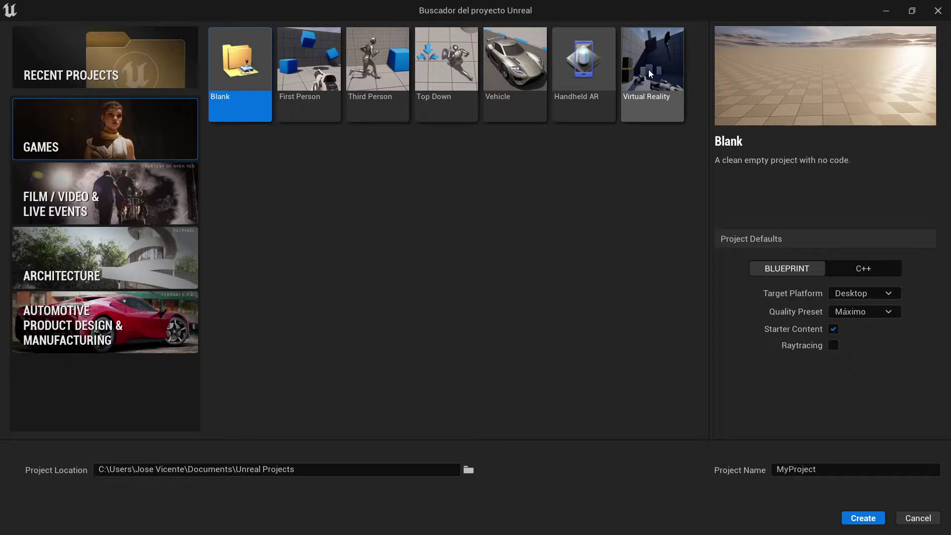
left_click(196, 187)
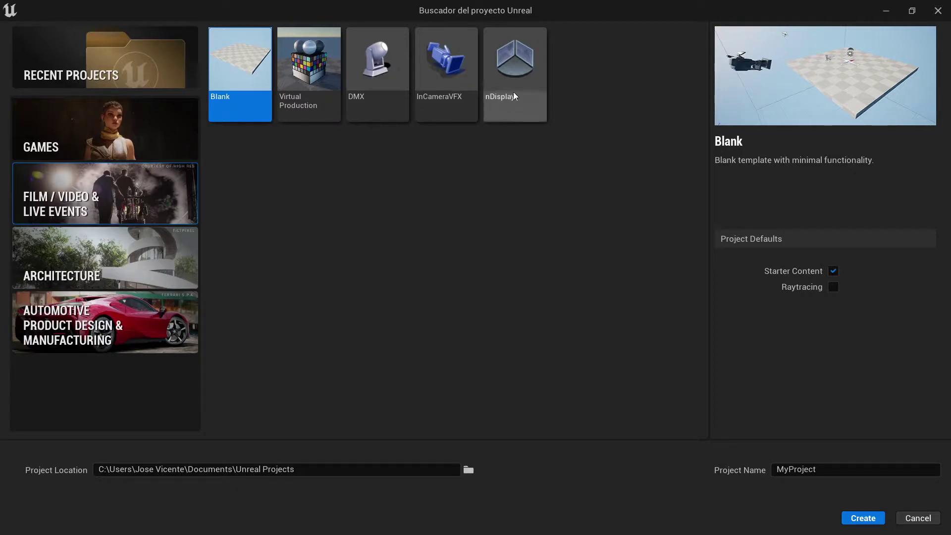
- Preview nDisplay and the Archvis, Design Configurator, Collab Viewer and Handheld AR templates, ending on Automotive
left_click(521, 70)
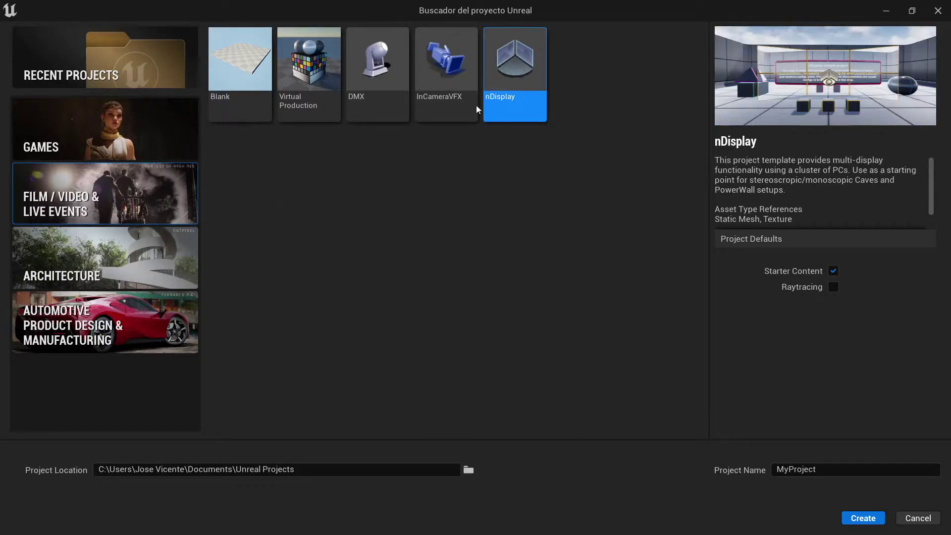
left_click(165, 279)
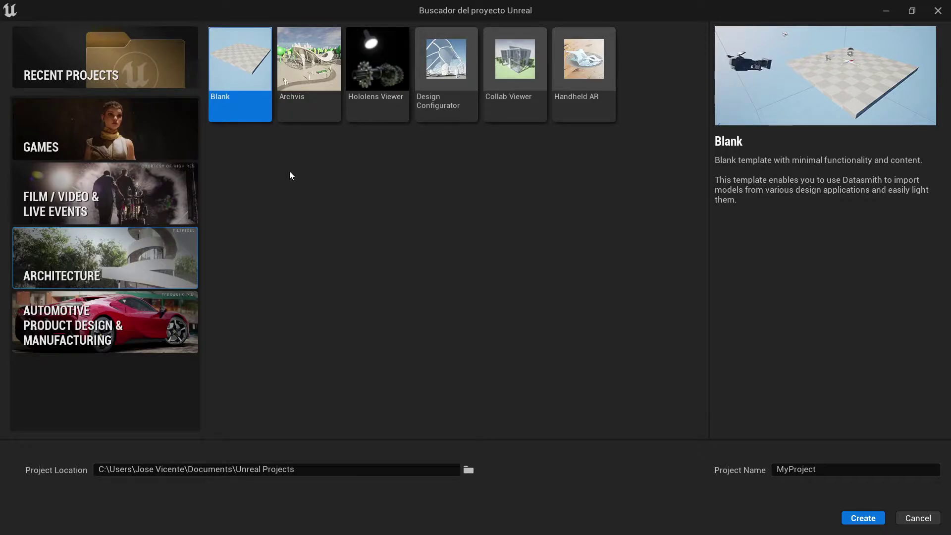
left_click(296, 83)
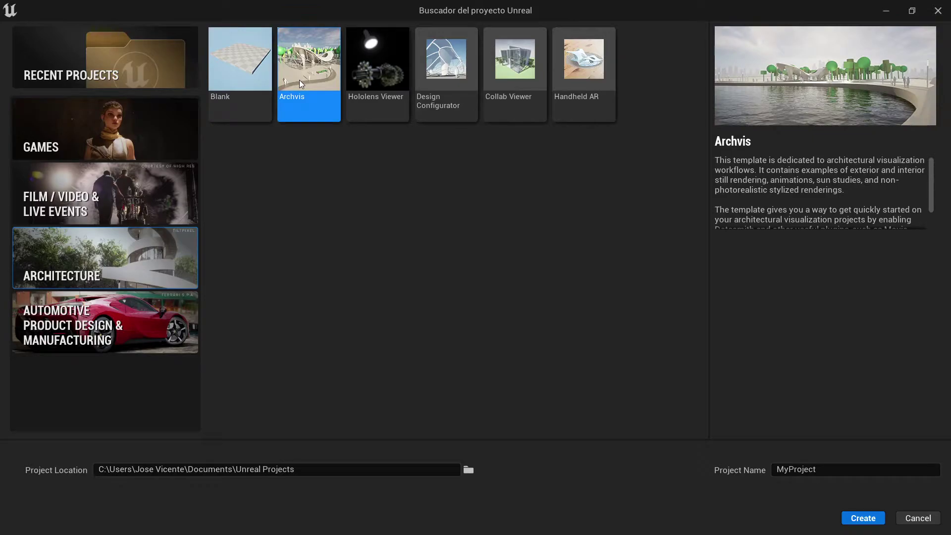
left_click(445, 74)
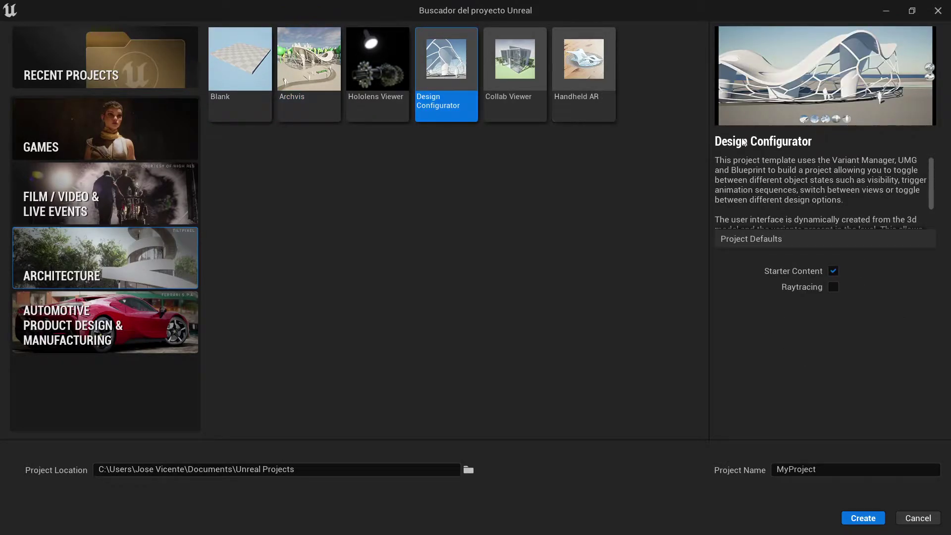
left_click(515, 75)
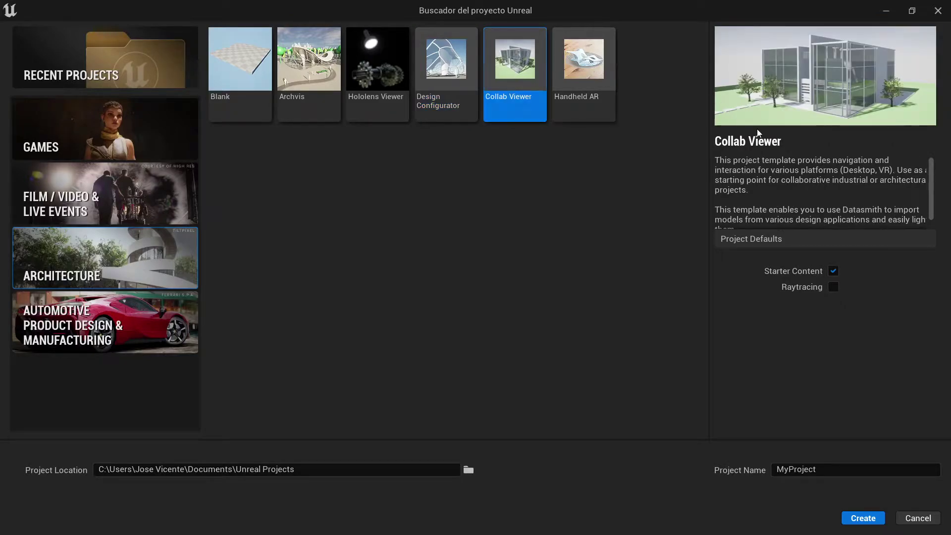
left_click(589, 81)
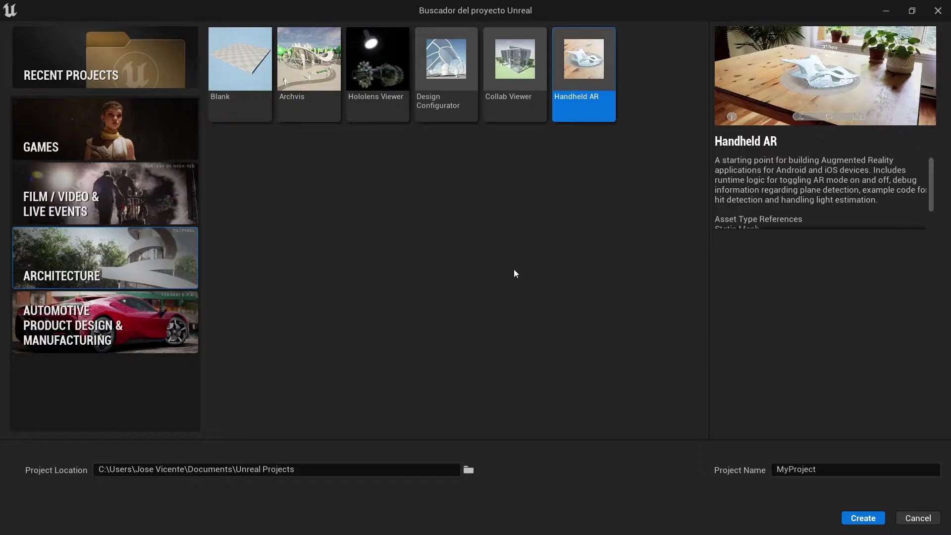
left_click(129, 334)
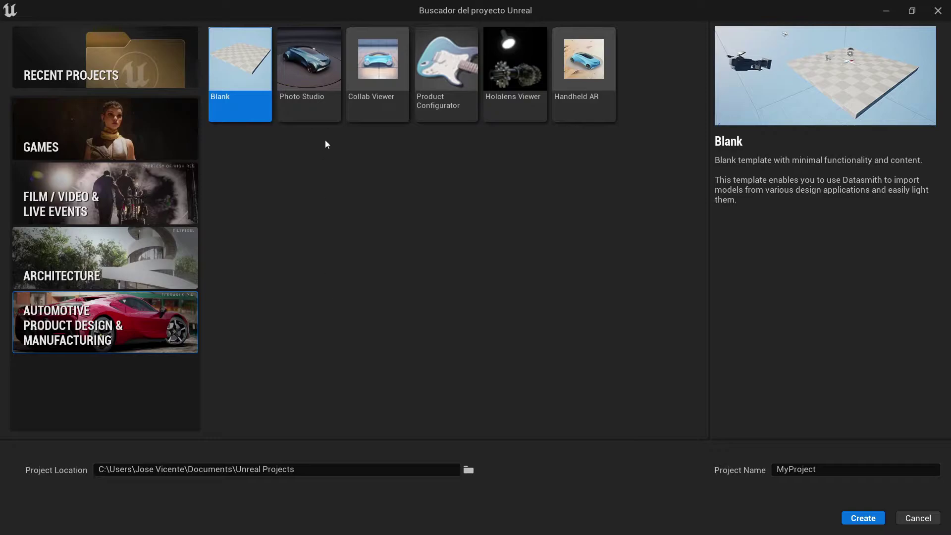
- Preview Photo Studio, Collab Viewer, Product Configurator, Hololens Viewer and Handheld AR, then return to Games
left_click(317, 85)
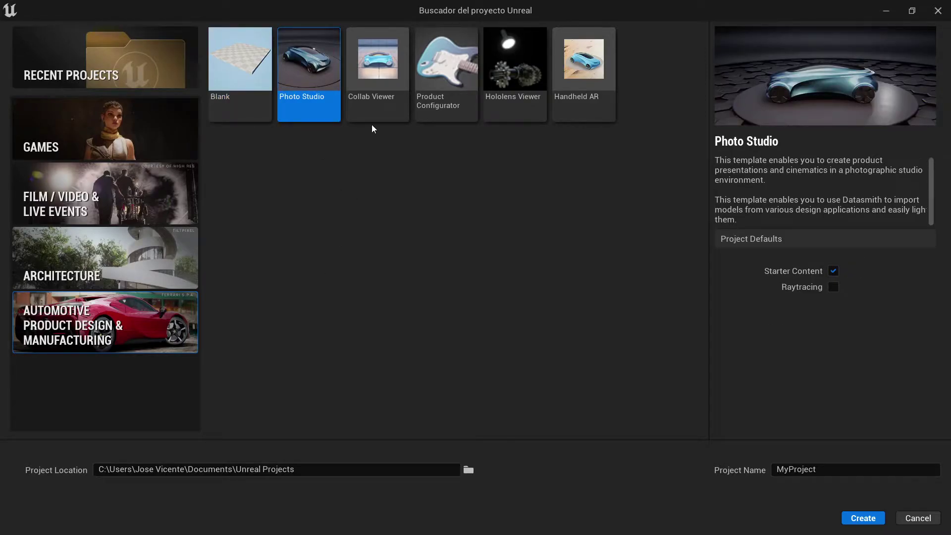
left_click(372, 74)
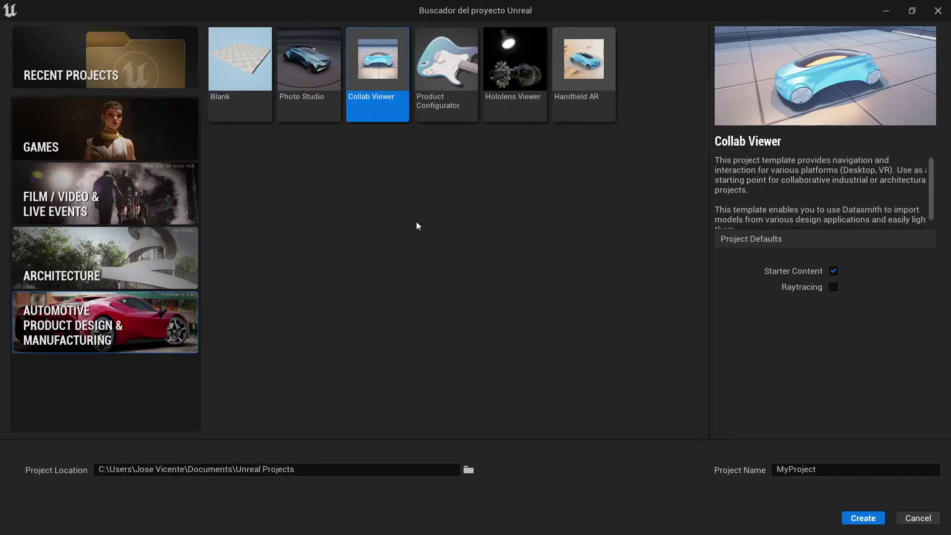
left_click(457, 77)
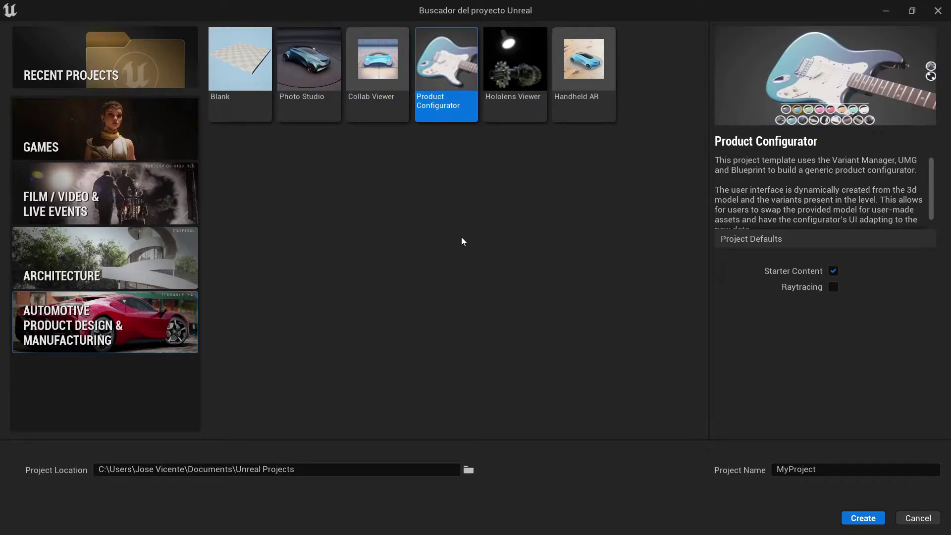
left_click(512, 64)
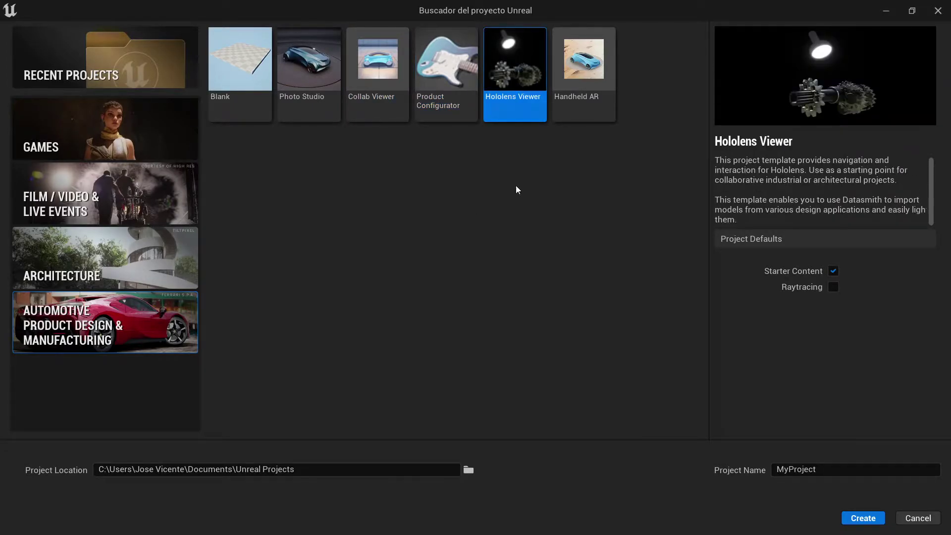
left_click(570, 68)
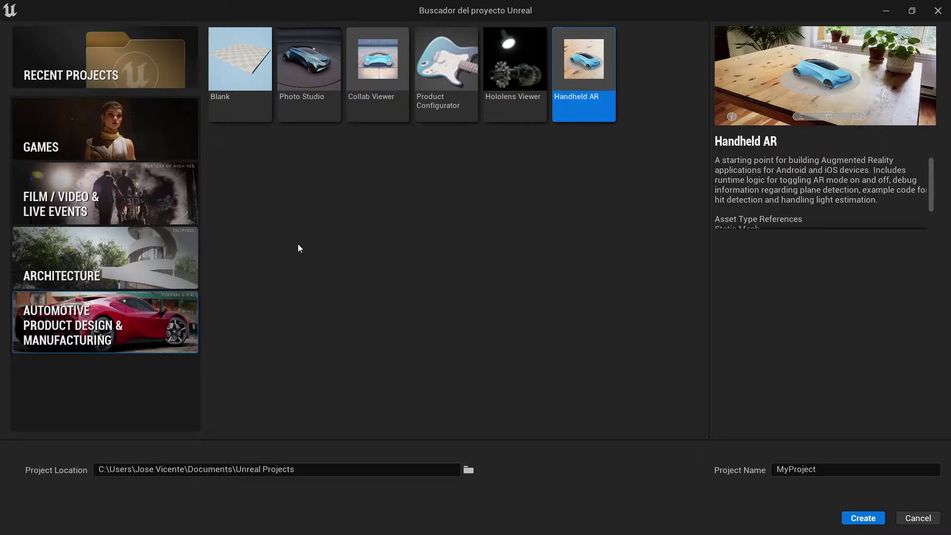
left_click(165, 139)
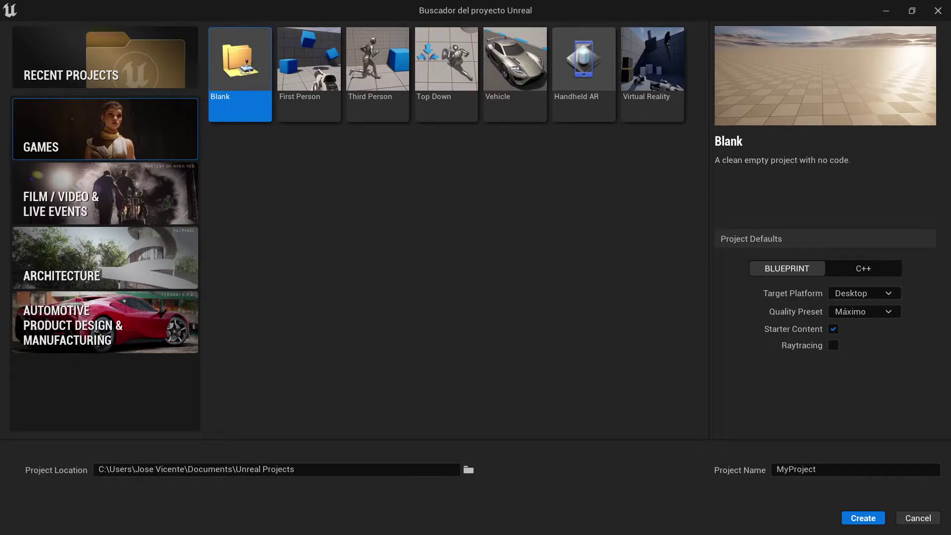
- Close the Windows Features notice confirming .NET Framework 3.5 installed successfully
left_click(410, 532)
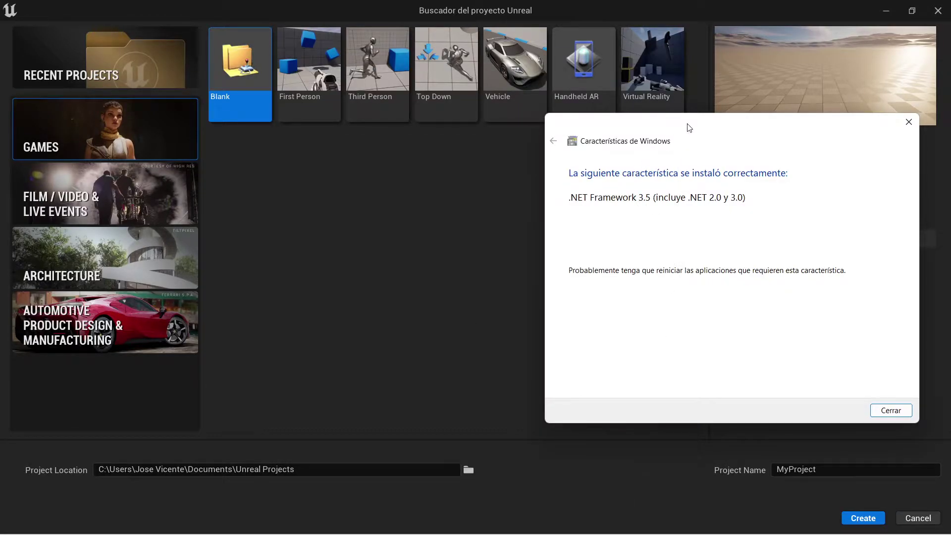
left_click_drag(688, 124, 583, 110)
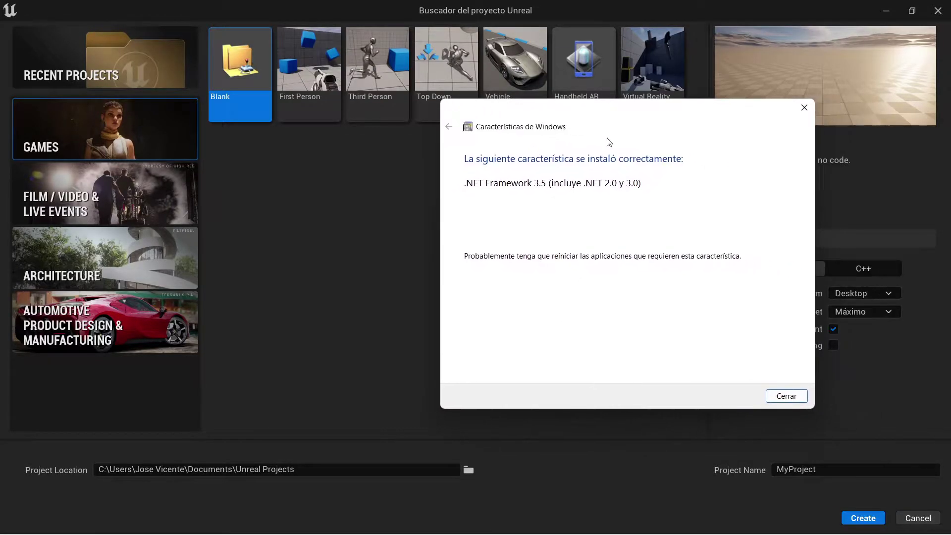
left_click(788, 398)
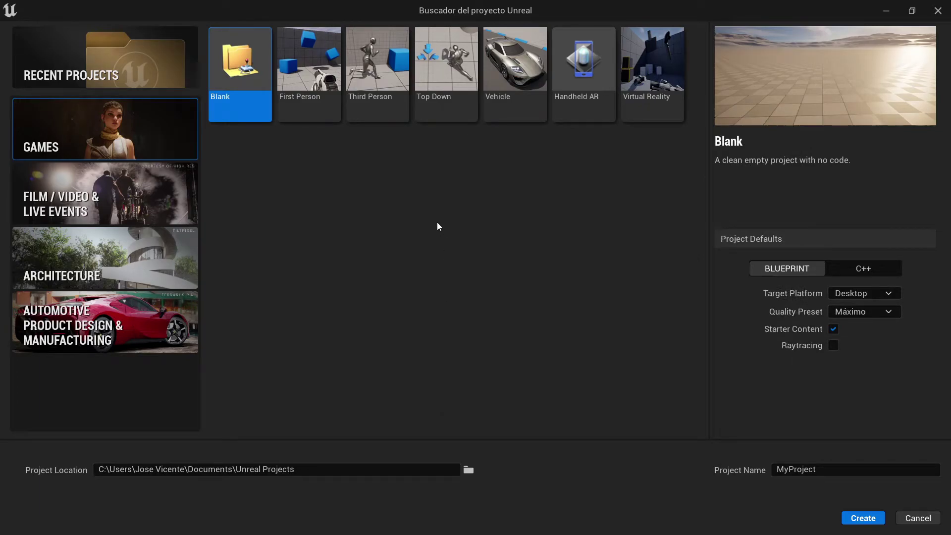
- Switch to OBS Studio and stop the screen recording
key("super+Tab")
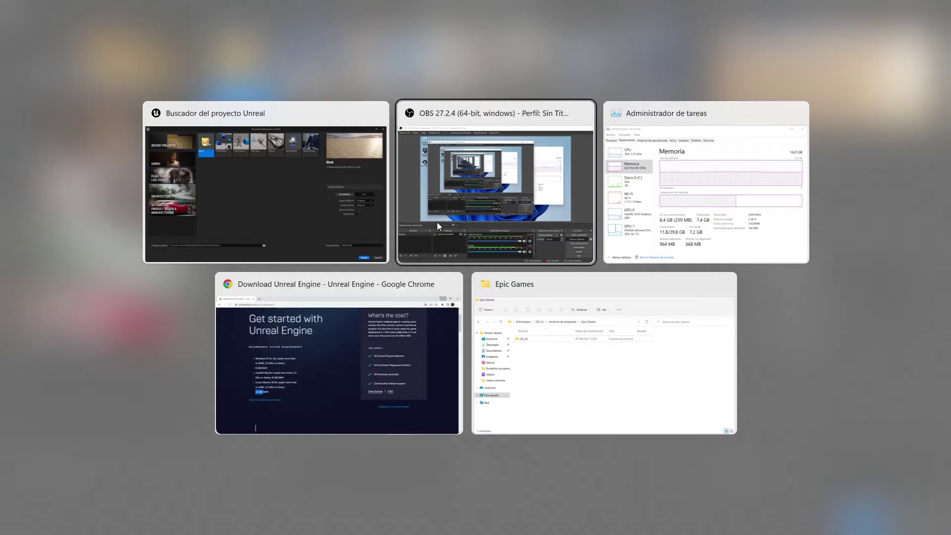
left_click(437, 227)
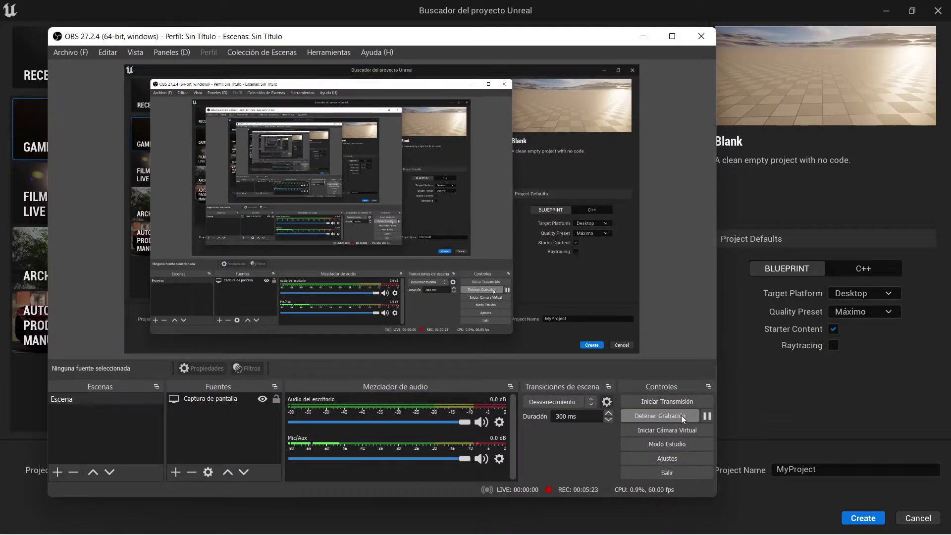
left_click(681, 415)
left_click(824, 409)
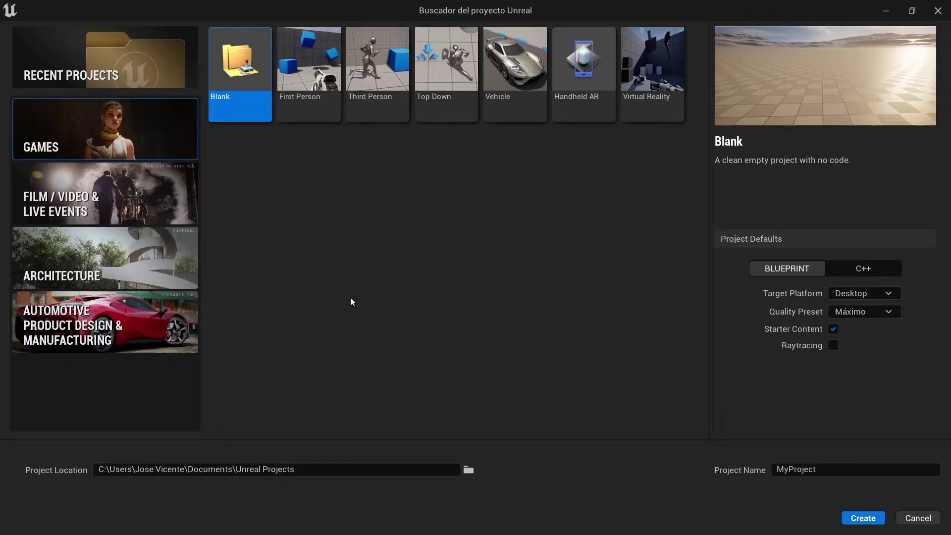
- Preview First Person, Third Person, Top Down, Vehicle, Handheld AR and Virtual Reality, then reselect First Person
left_click(309, 99)
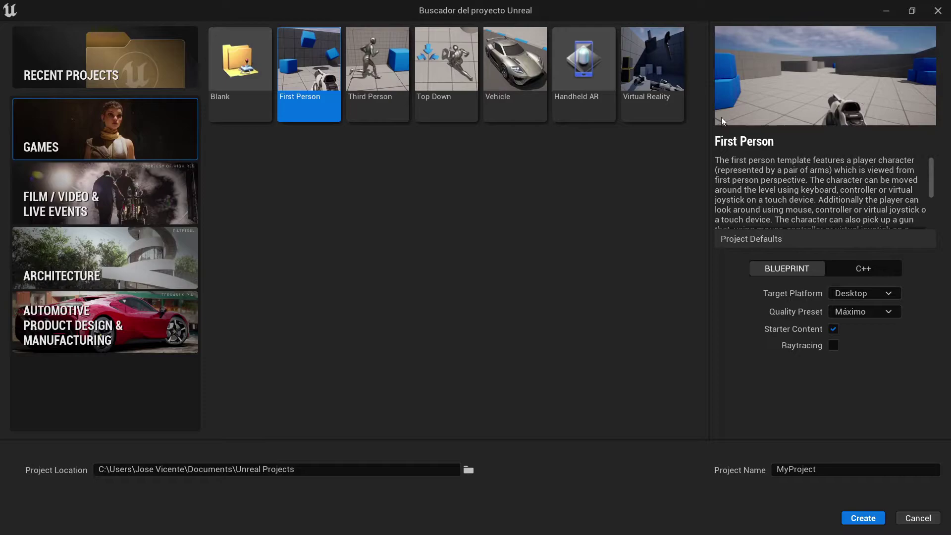
left_click(367, 81)
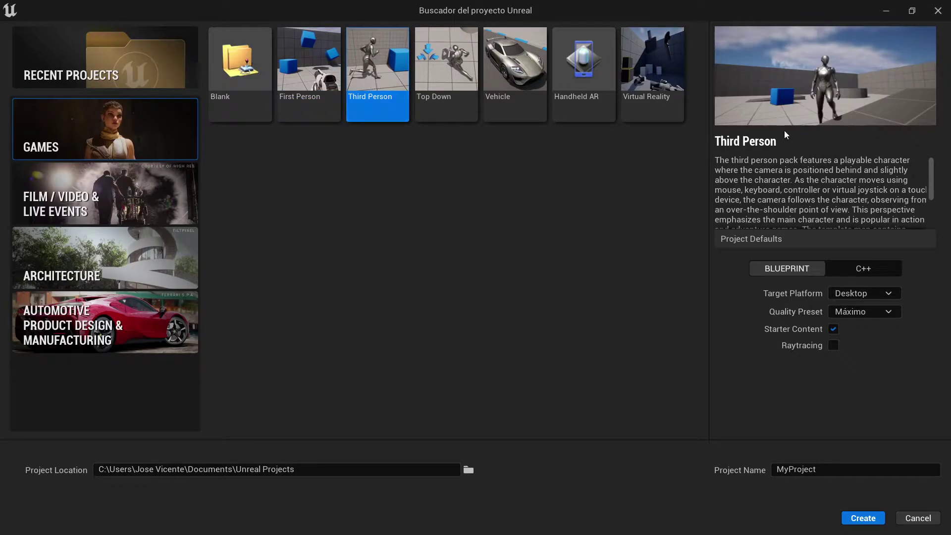
left_click(450, 87)
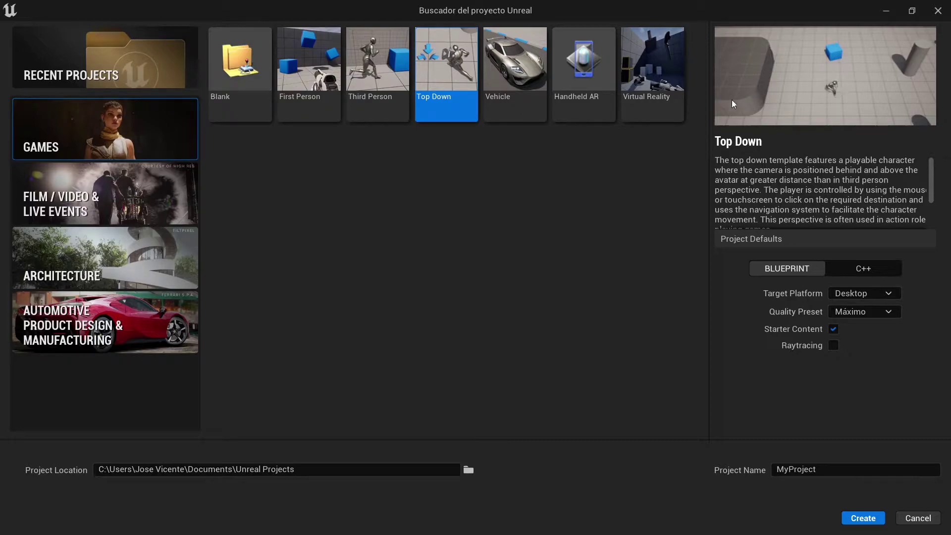
left_click(520, 68)
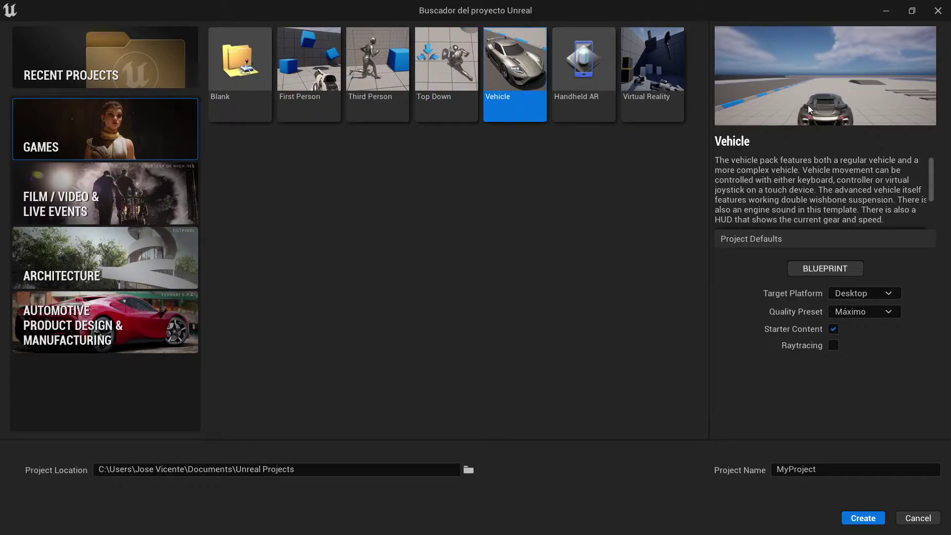
key("Right")
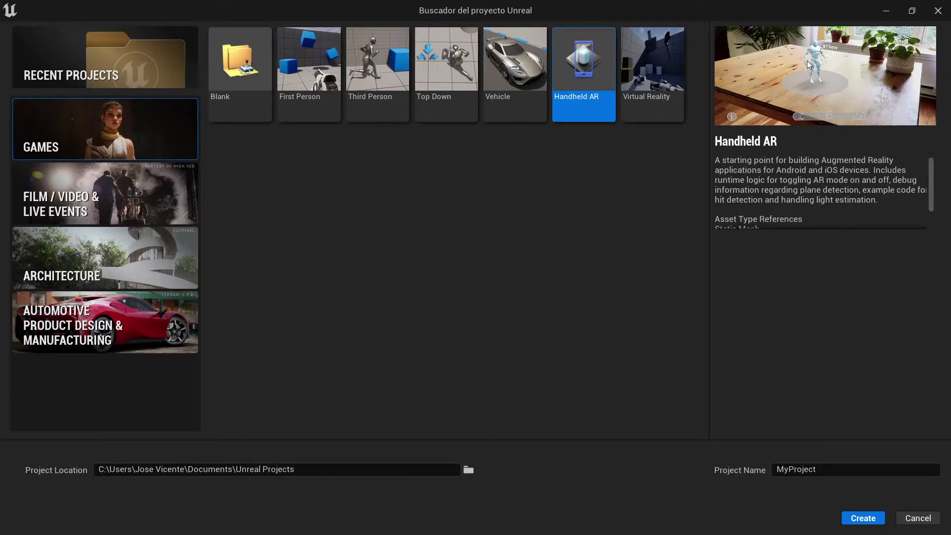
left_click(649, 80)
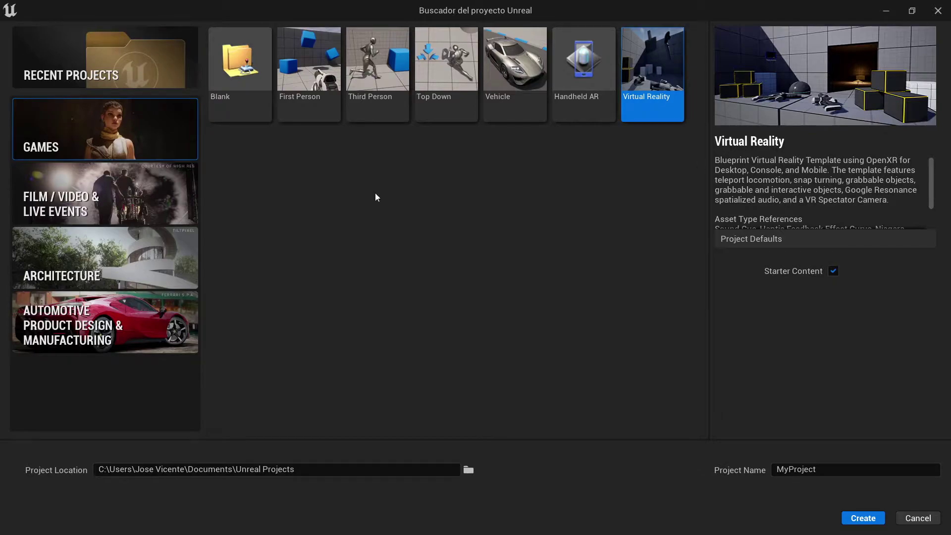
left_click(290, 82)
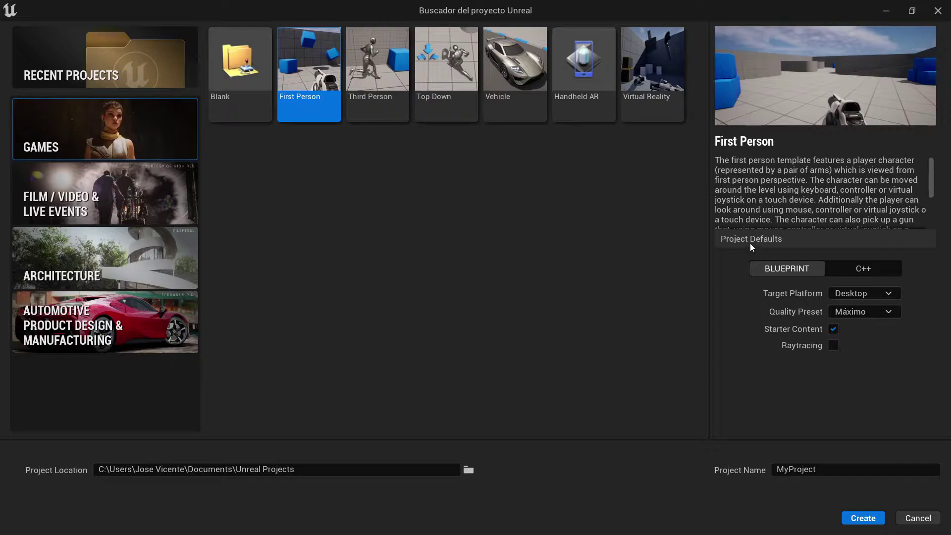
- Switch the project to C++, which warns that Visual Studio 2019 must be installed
left_click(845, 271)
left_click(787, 268)
left_click(845, 271)
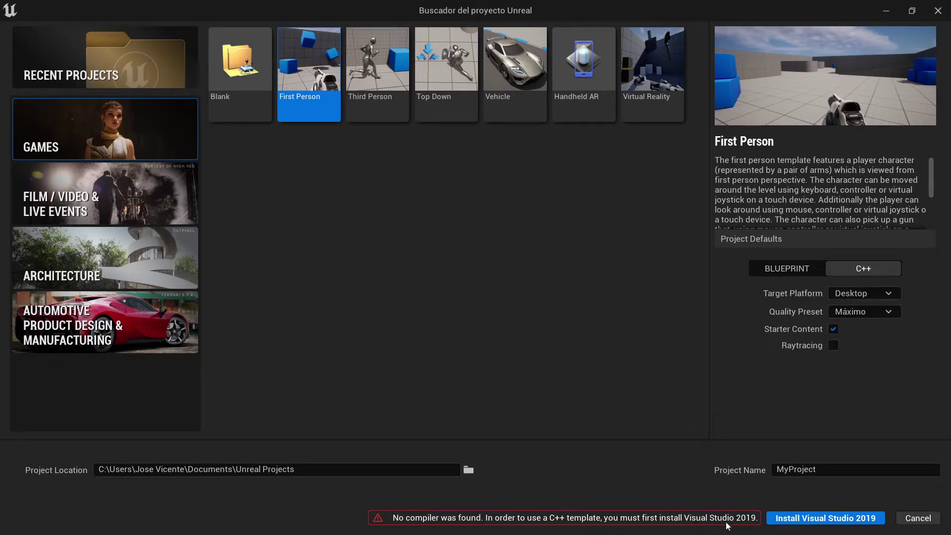
- Set the project to Blueprint with Desktop target, Máximo quality preset and Starter Content included
left_click(797, 270)
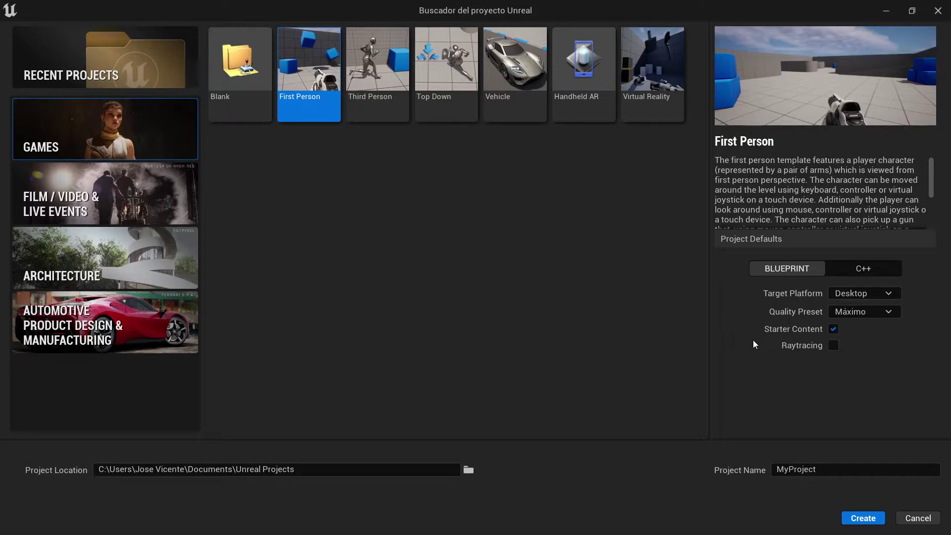
left_click(887, 293)
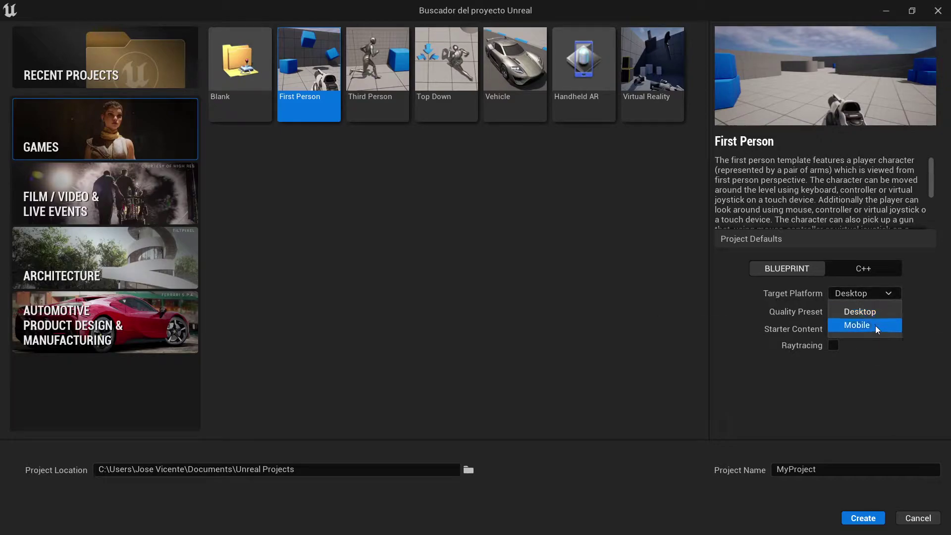
left_click(873, 310)
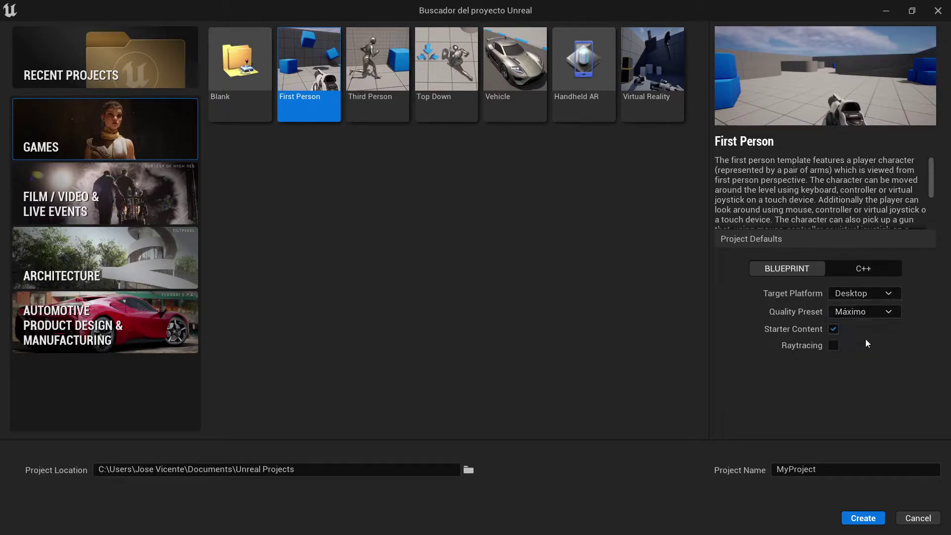
left_click(875, 309)
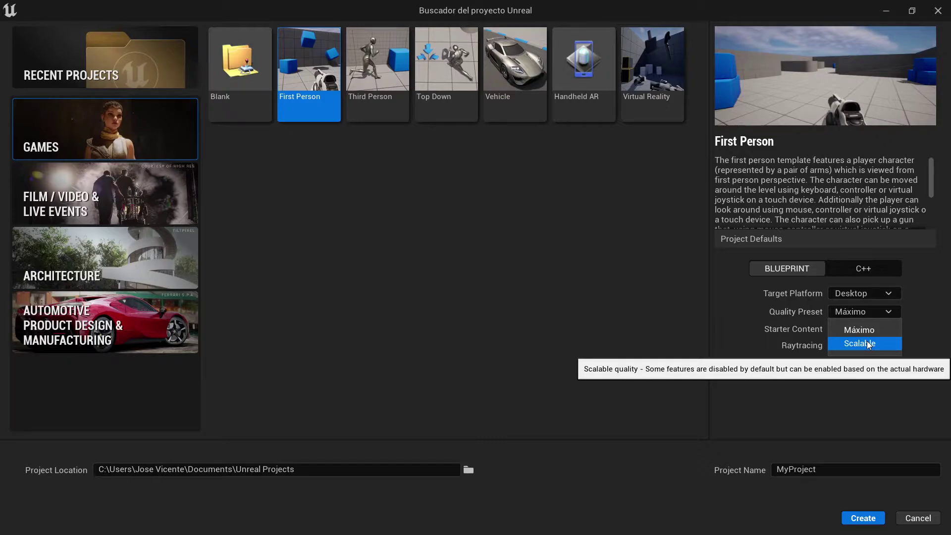
left_click(869, 329)
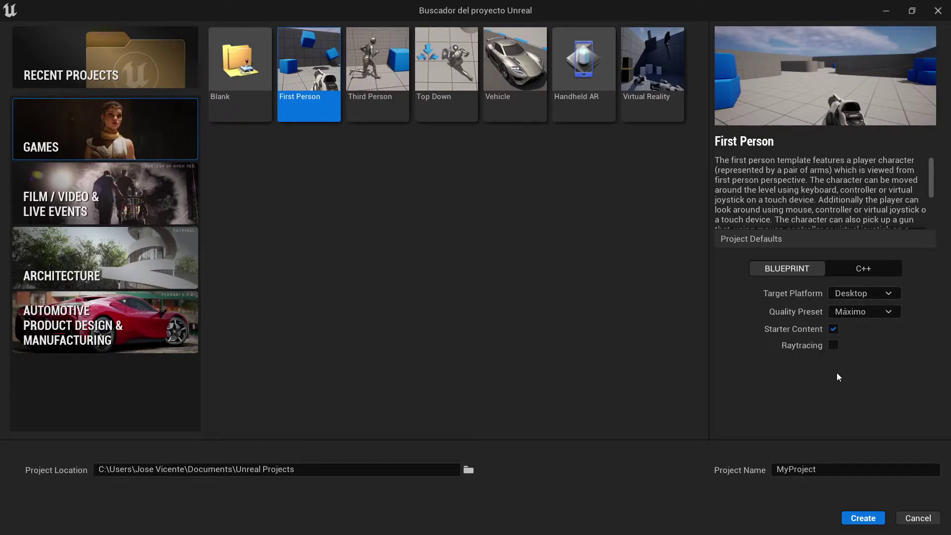
left_click(833, 330)
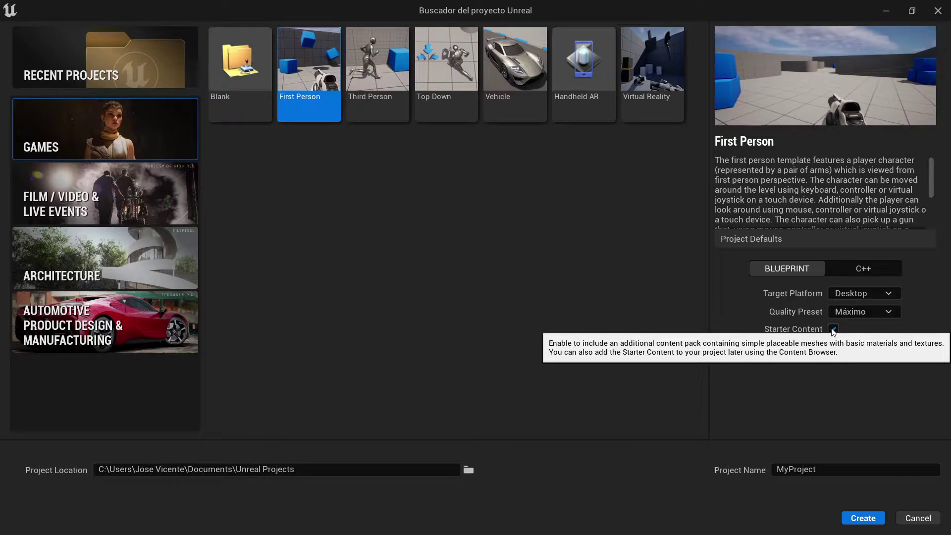
left_click(834, 330)
left_click(834, 329)
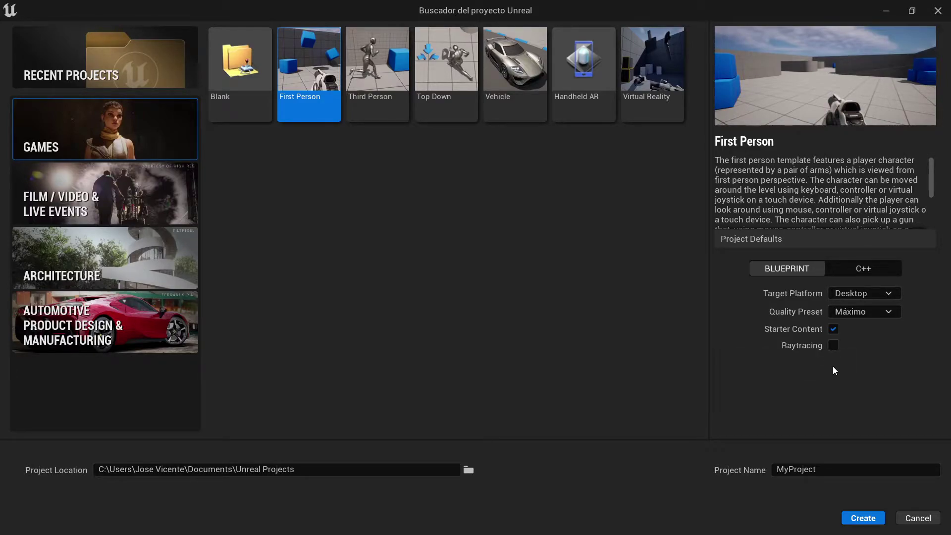
- Check the project location, name the project FPS, and create it
left_click(316, 469)
left_click_drag(314, 468, 74, 471)
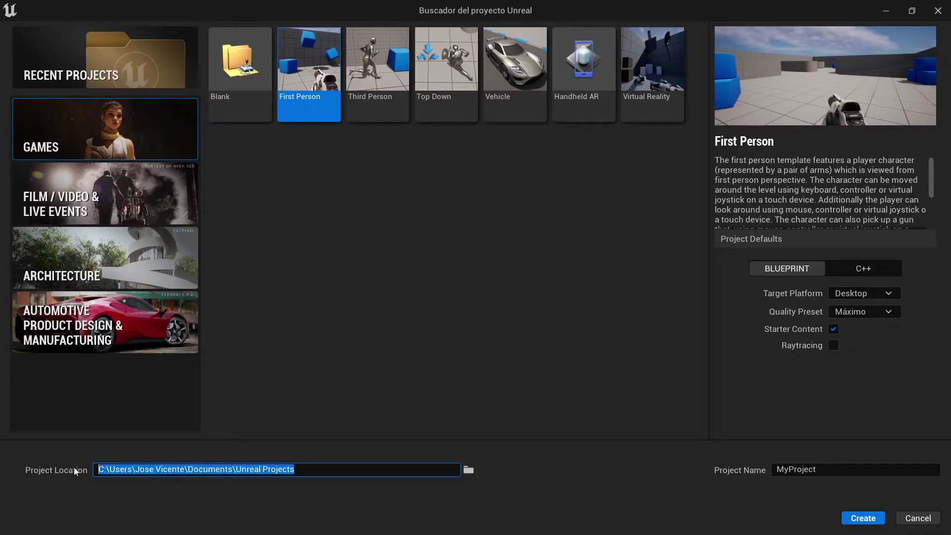
left_click(242, 469)
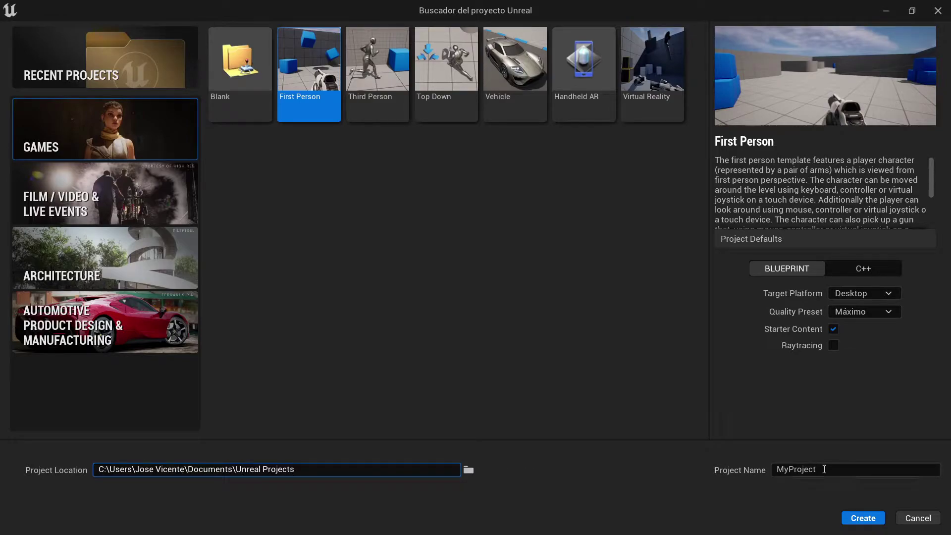
double_click(927, 469)
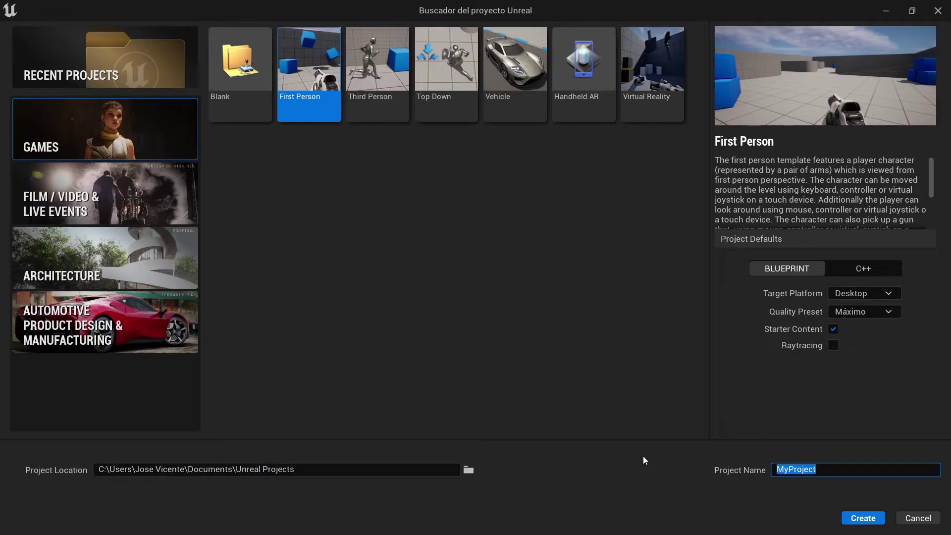
type("fPS")
key("BackSpace")
key("BackSpace")
key("BackSpace")
type("FP")
type("S")
left_click(843, 515)
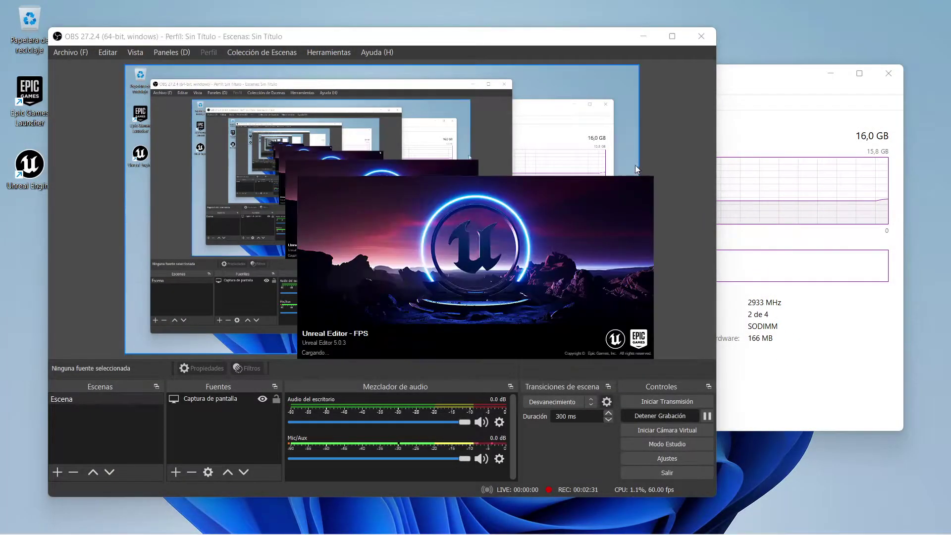
- Minimise OBS and Task Manager, then accept the NVIDIA driver warning so the FPS editor loads
left_click(643, 32)
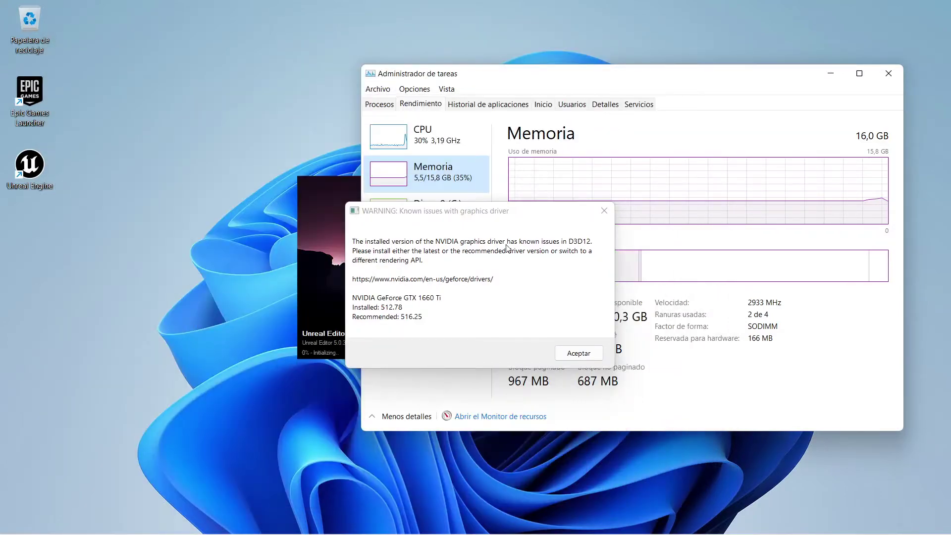
mouse_move(506, 210)
left_mouse_down()
mouse_move(481, 187)
mouse_move(518, 155)
left_mouse_up()
left_click(831, 73)
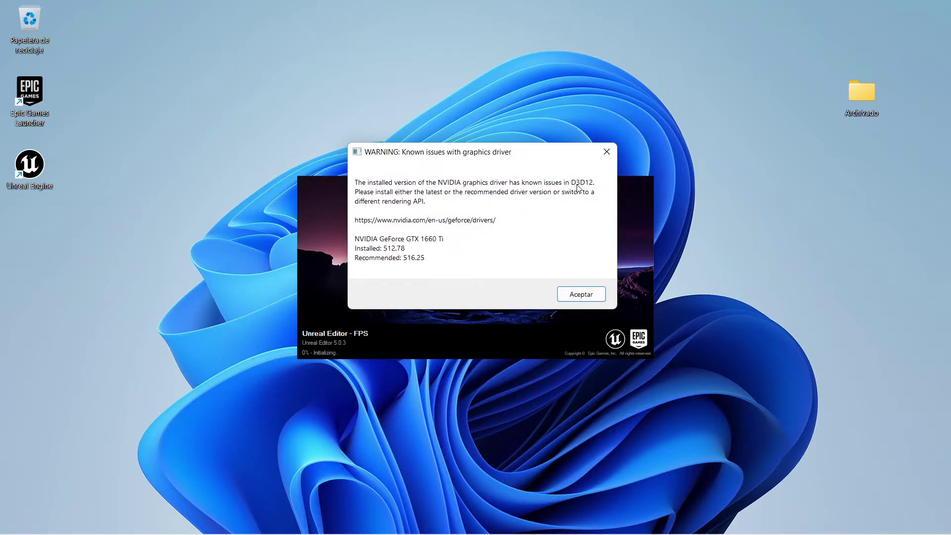
left_click(582, 296)
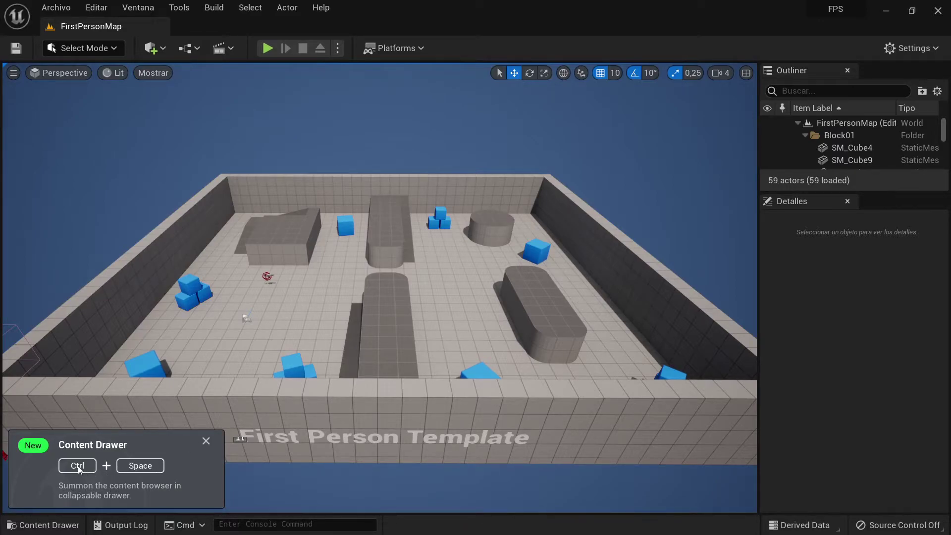
- Dismiss the Content Drawer tip and bring up the content browser drawer
left_click(206, 441)
key("ctrl+space")
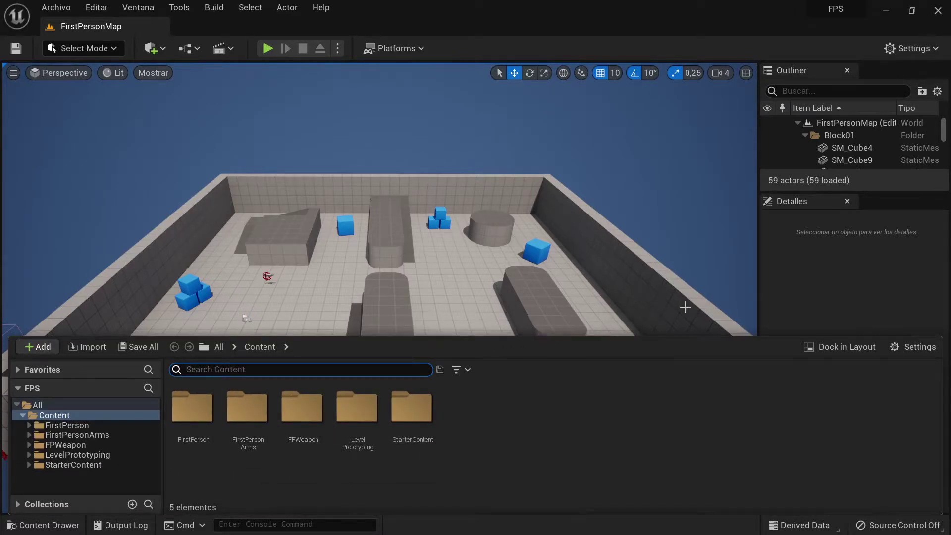
key("ctrl+space")
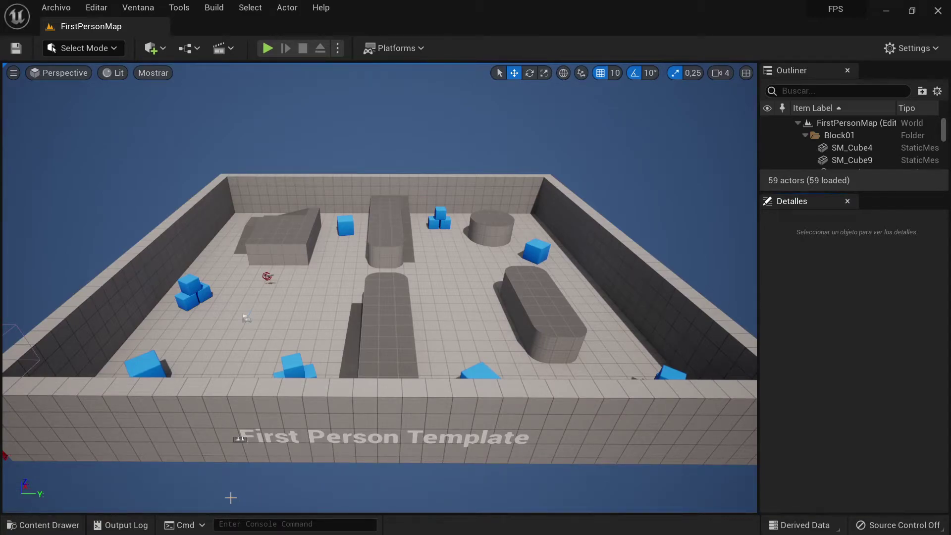
left_click(43, 525)
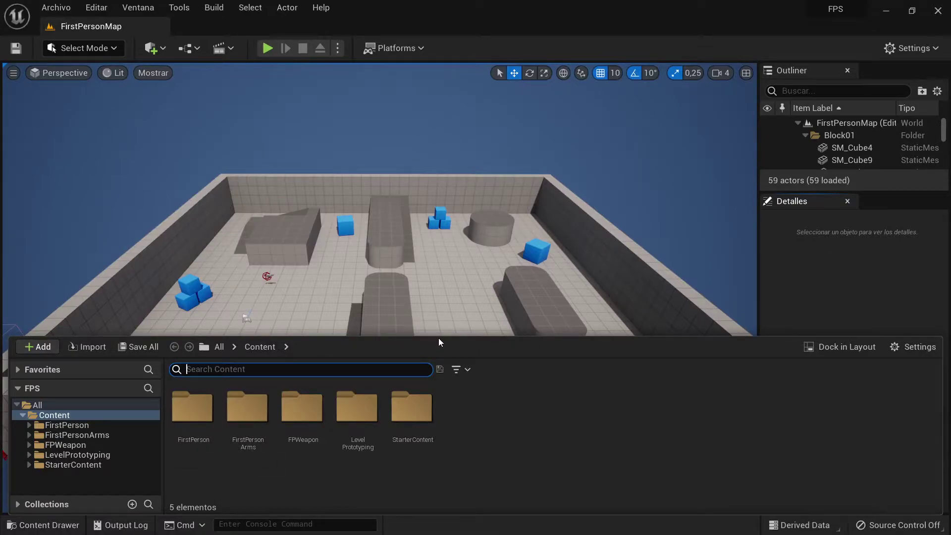
- Look through the FirstPerson, FPWeapon, LevelPrototyping and StarterContent folders, then close the drawer
left_click(84, 426)
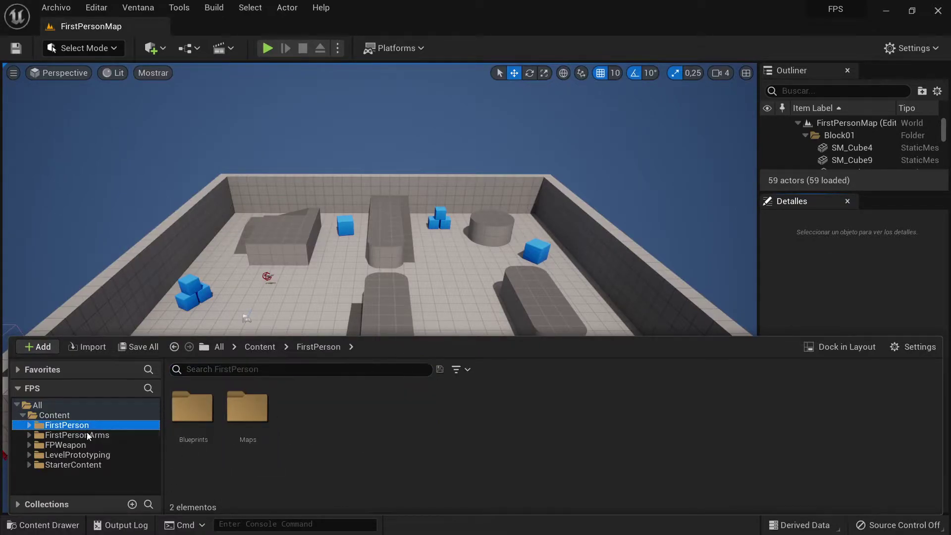
left_click(88, 444)
left_click(79, 455)
left_click(79, 464)
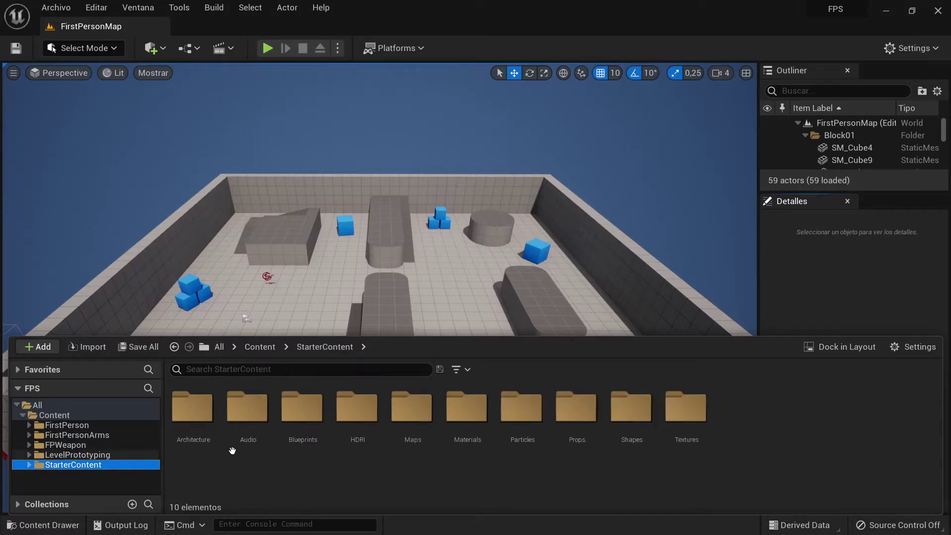
left_click(806, 320)
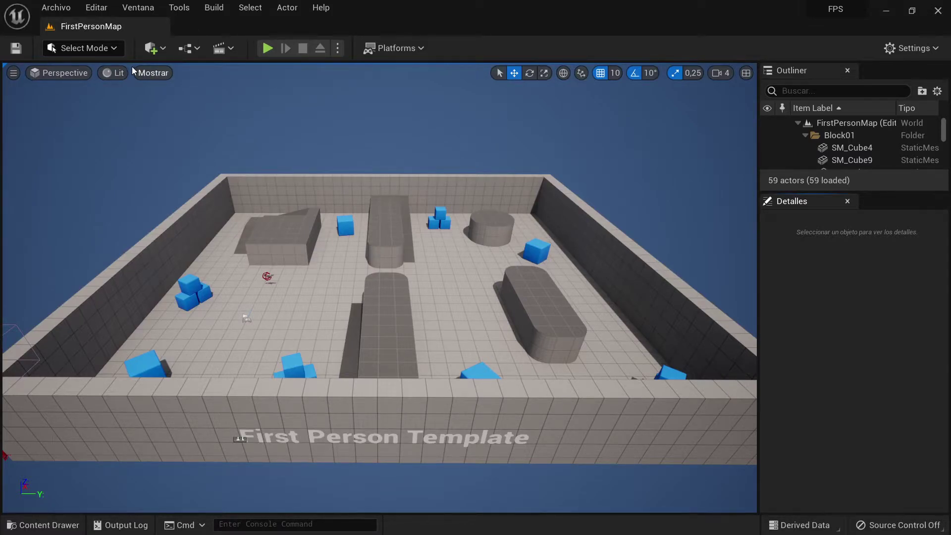
left_click(56, 7)
mouse_move(138, 7)
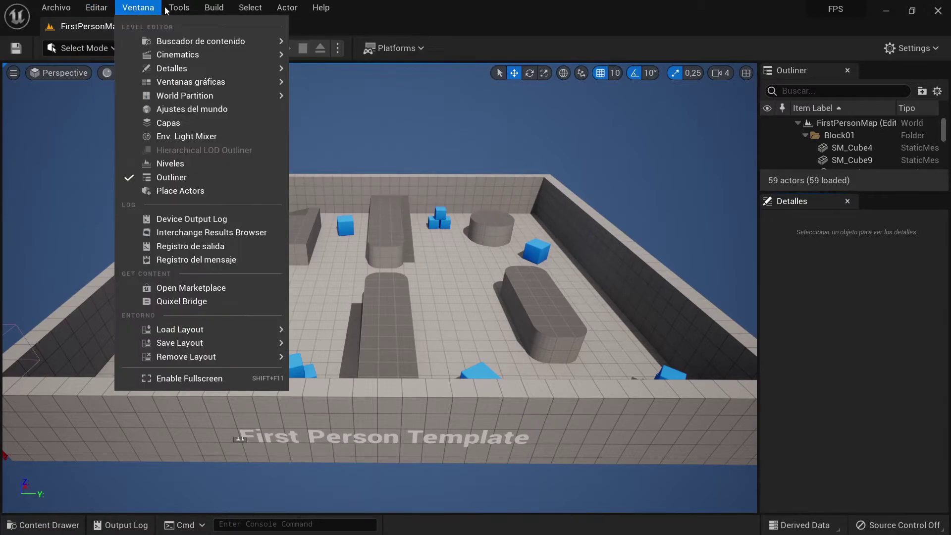
mouse_move(278, 8)
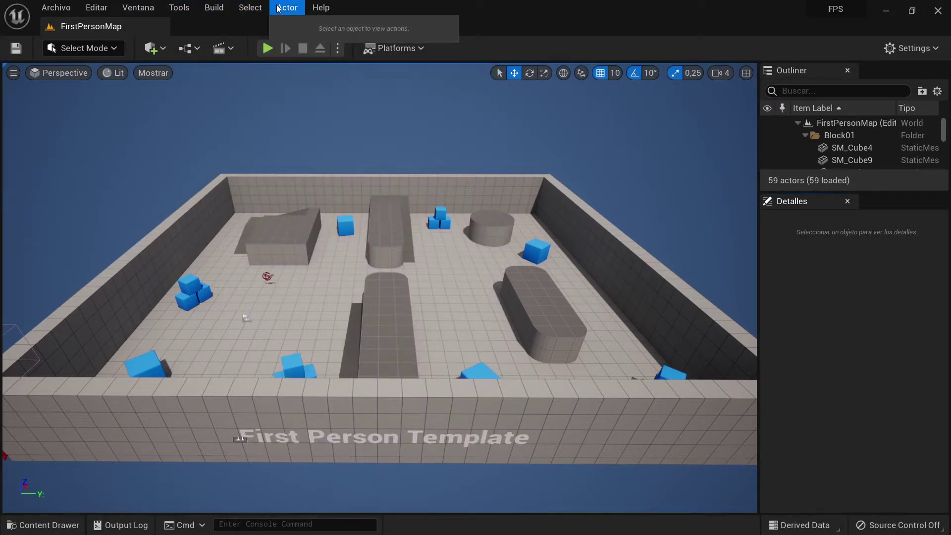
left_click(321, 8)
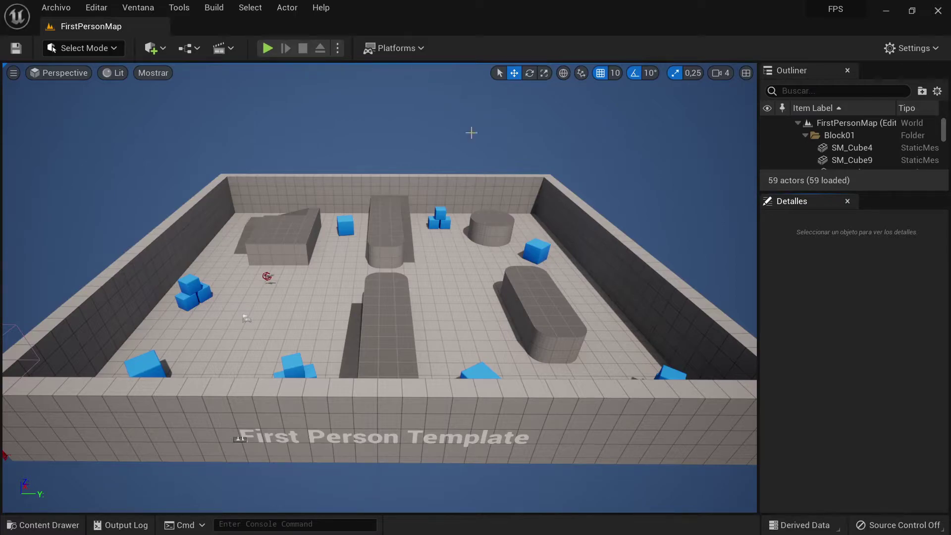
left_click(61, 528)
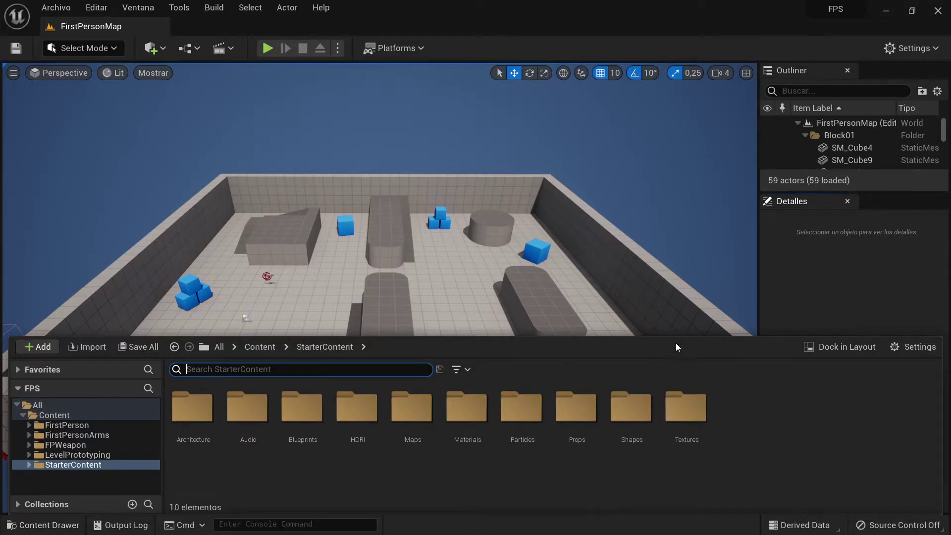
left_click(823, 263)
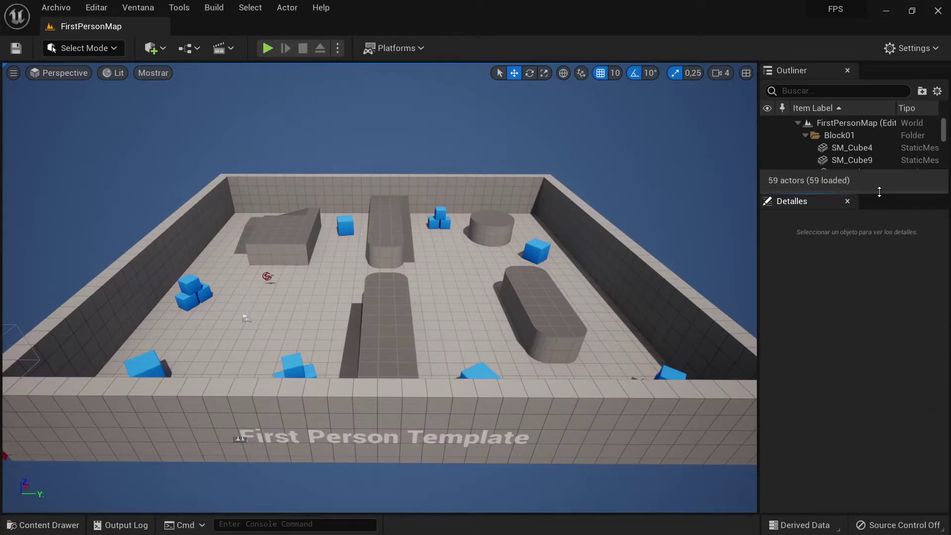
- Enlarge the Outliner by dragging its splitter down and scroll through the actor list
left_click_drag(872, 195, 872, 291)
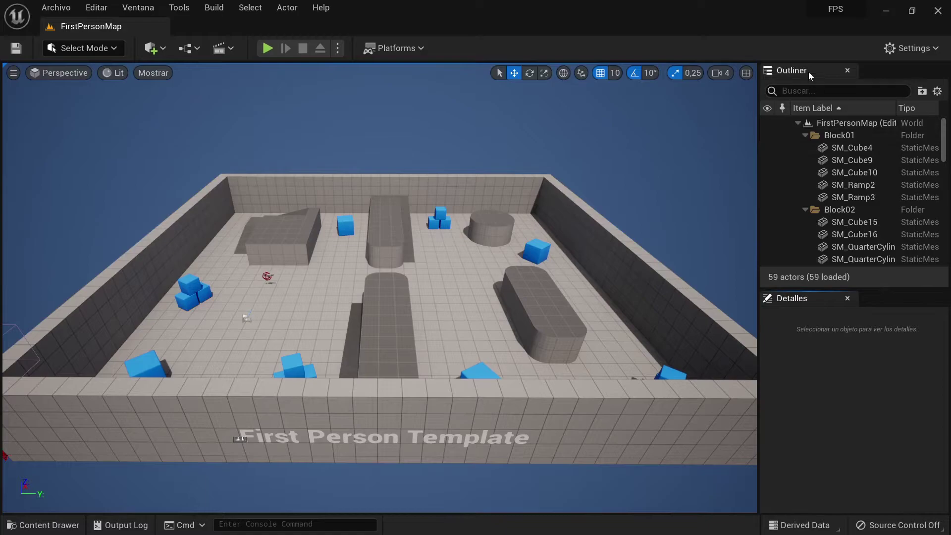
scroll(846, 161, "down", 4)
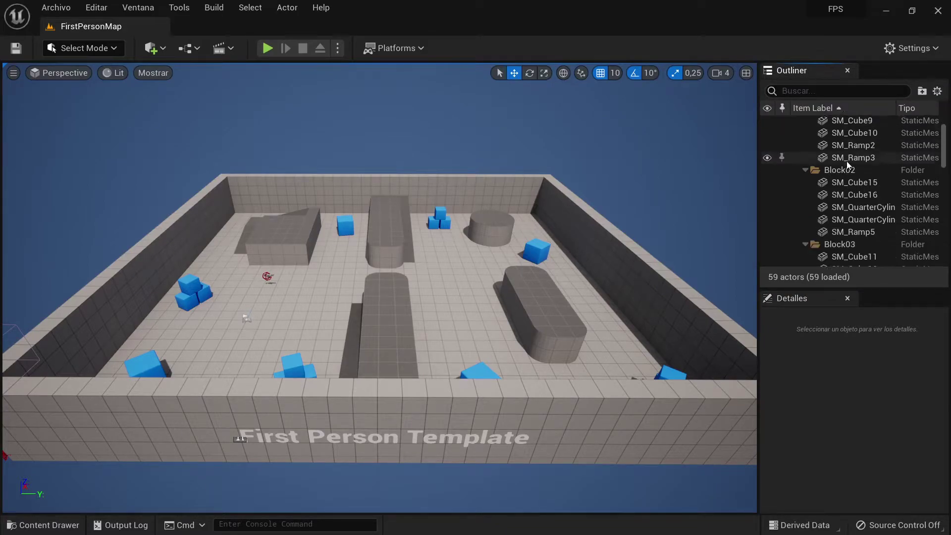
scroll(845, 169, "down", 3)
scroll(844, 175, "down", 3)
scroll(844, 174, "down", 3)
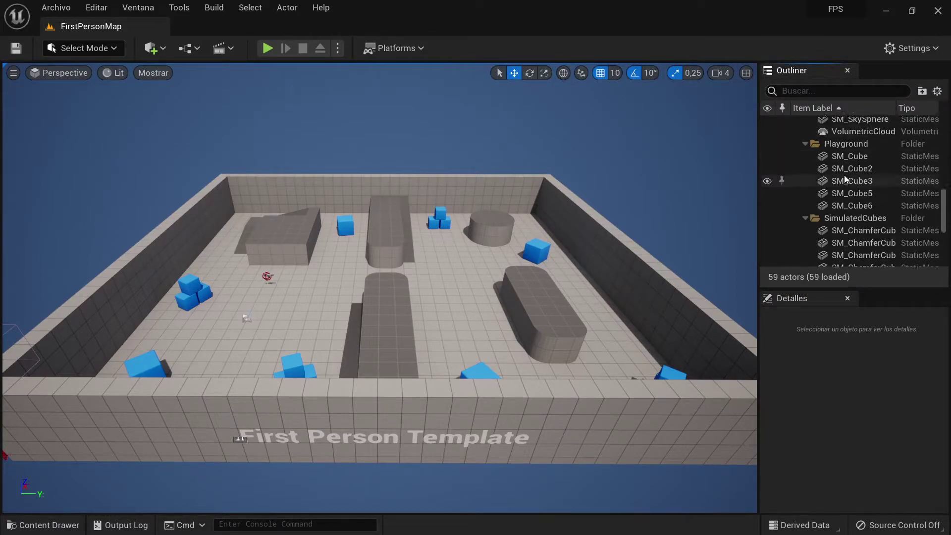
scroll(845, 177, "down", 3)
scroll(844, 175, "down", 2)
scroll(844, 174, "up", 3)
scroll(844, 175, "up", 3)
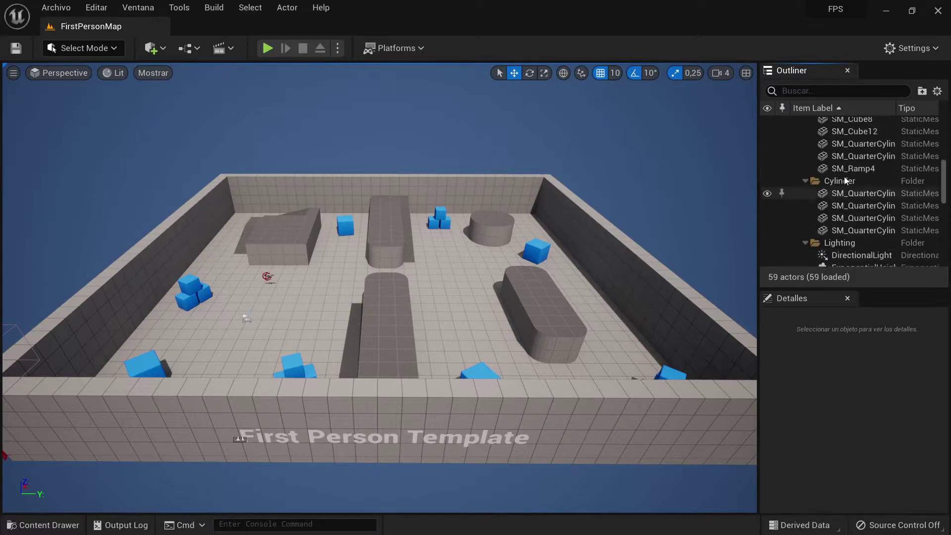
scroll(841, 182, "up", 3)
scroll(842, 176, "up", 2)
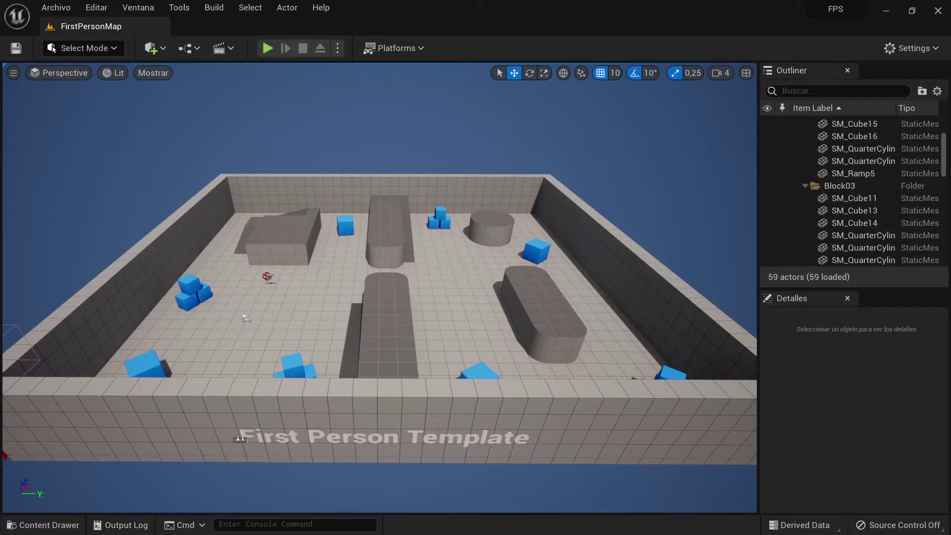
- Inspect the Details of SM_Cube15, a quarter cylinder, SM_Cube3 and SM_SkySphere
left_click(404, 237)
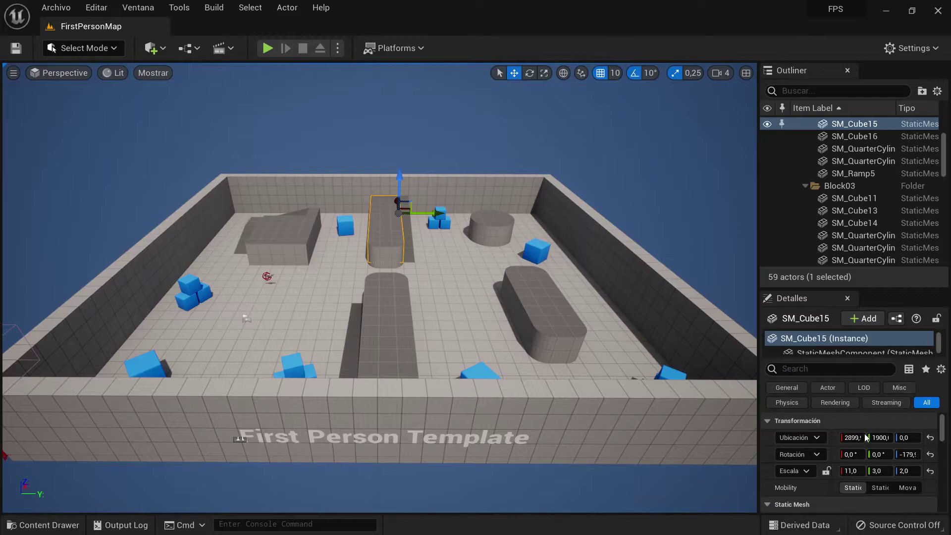
scroll(866, 437, "down", 2)
scroll(866, 437, "down", 3)
scroll(866, 437, "down", 2)
scroll(866, 437, "up", 5)
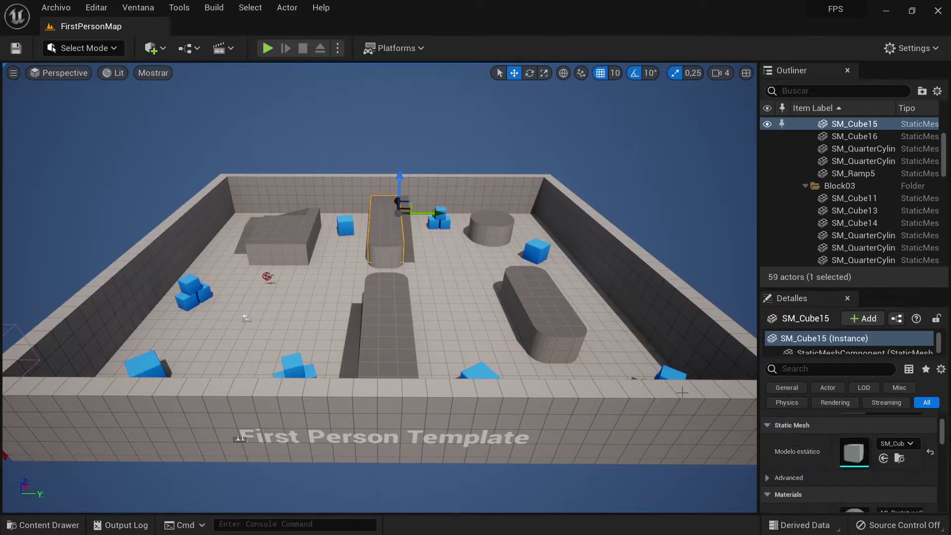
left_click(544, 327)
left_click(633, 228)
left_click(647, 196)
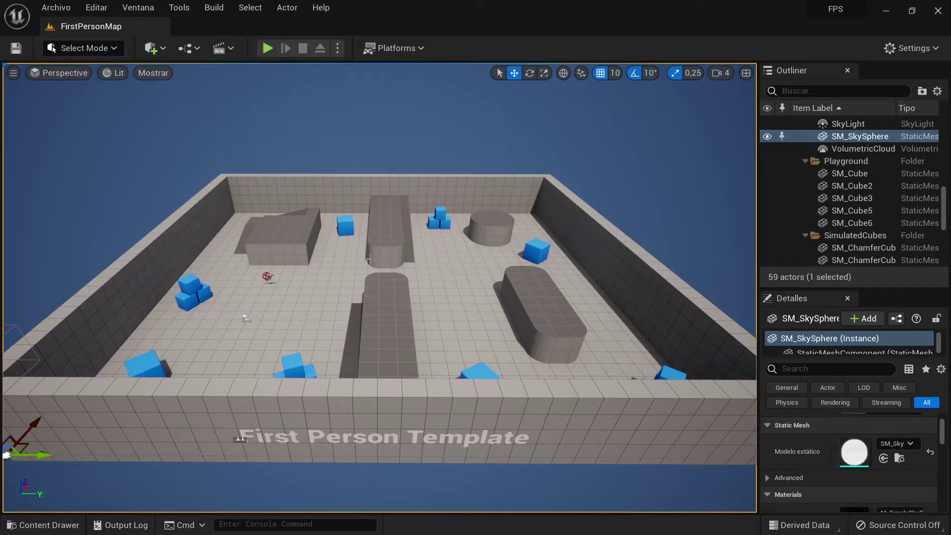
- Look down at the arena corner, then check NVIDIA GPU usage in Task Manager and minimise it
right_click_drag(379, 288, 380, 287)
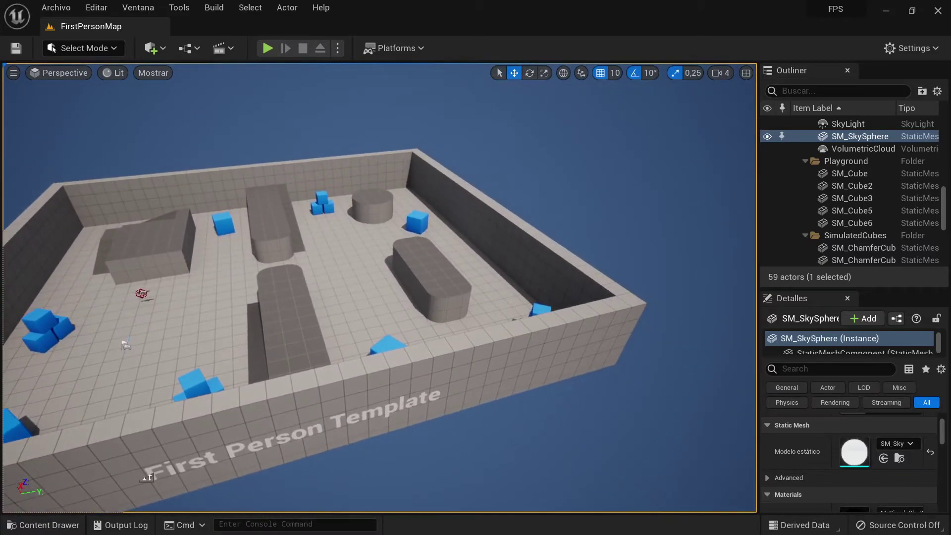
right_click_drag(415, 489, 415, 488)
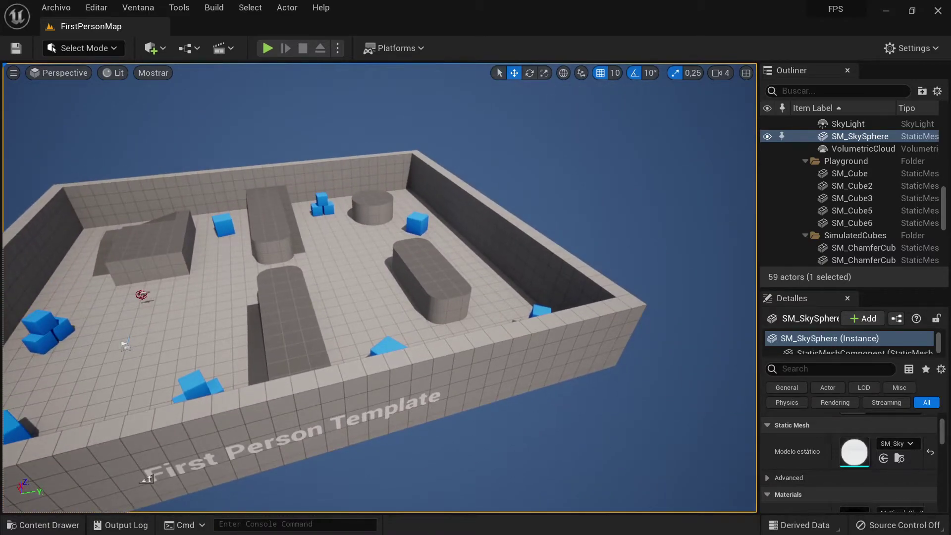
key("super")
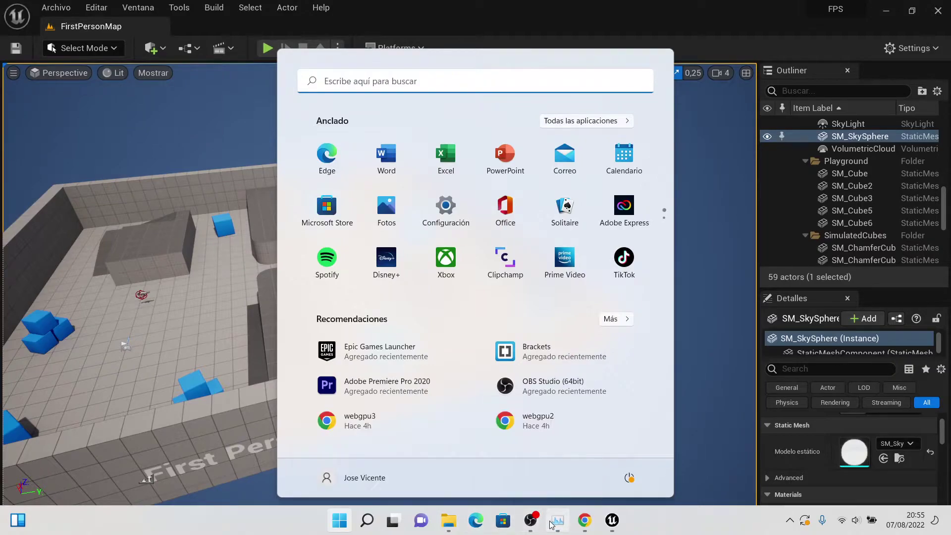
left_click(545, 523)
left_click(471, 344)
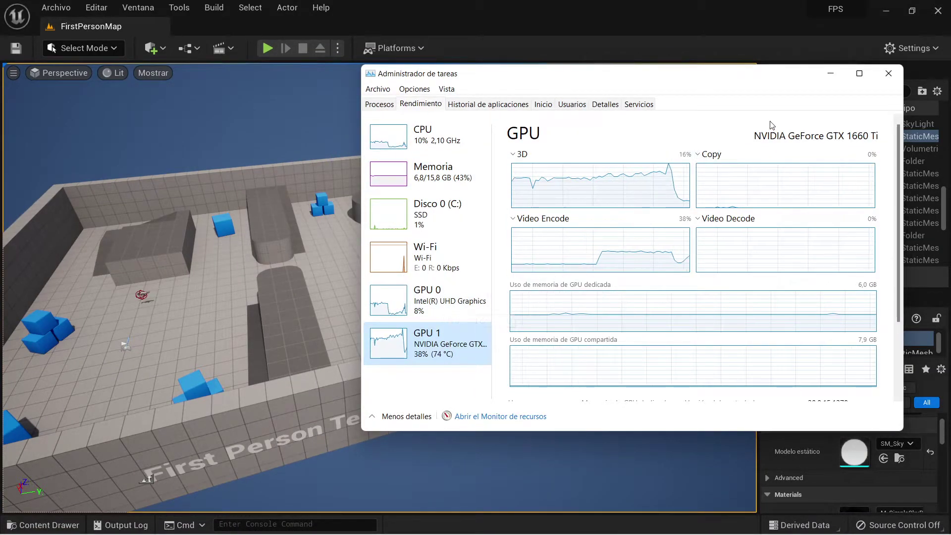
left_click(831, 75)
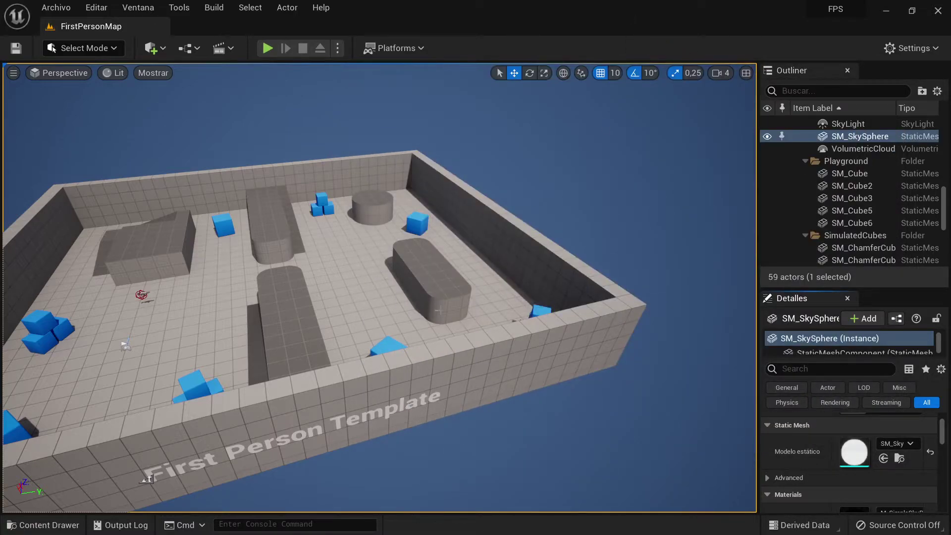
- Fly the camera into the arena, low over the floor and toward the far wall
mouse_move(408, 297)
left_mouse_down()
mouse_move(376, 257)
mouse_move(376, 297)
left_mouse_up()
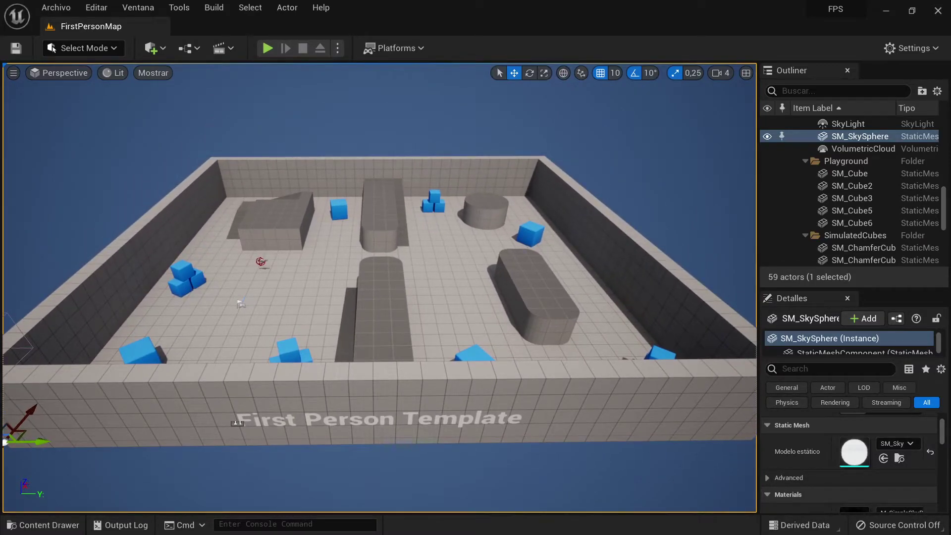
mouse_move(376, 297)
left_mouse_down()
mouse_move(377, 237)
mouse_move(384, 292)
mouse_move(364, 282)
mouse_move(391, 281)
mouse_move(369, 282)
left_mouse_up()
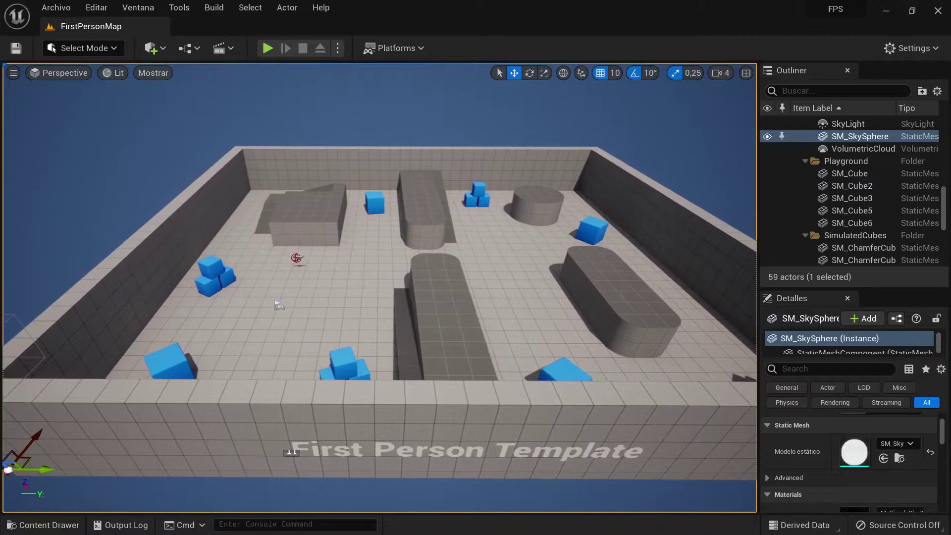
mouse_move(369, 281)
right_mouse_down()
mouse_move(369, 258)
mouse_move(371, 282)
mouse_move(347, 280)
mouse_move(369, 267)
right_mouse_up()
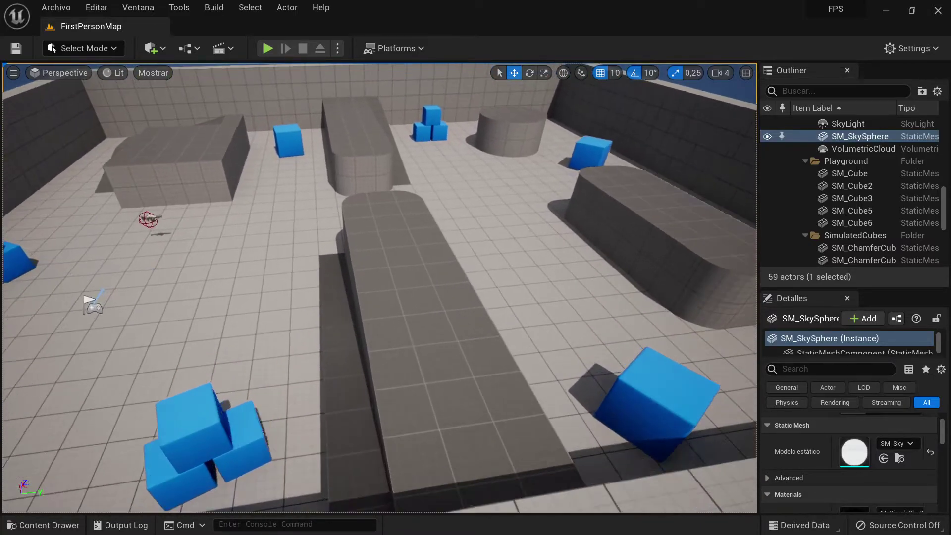
right_click_drag(369, 267, 379, 257)
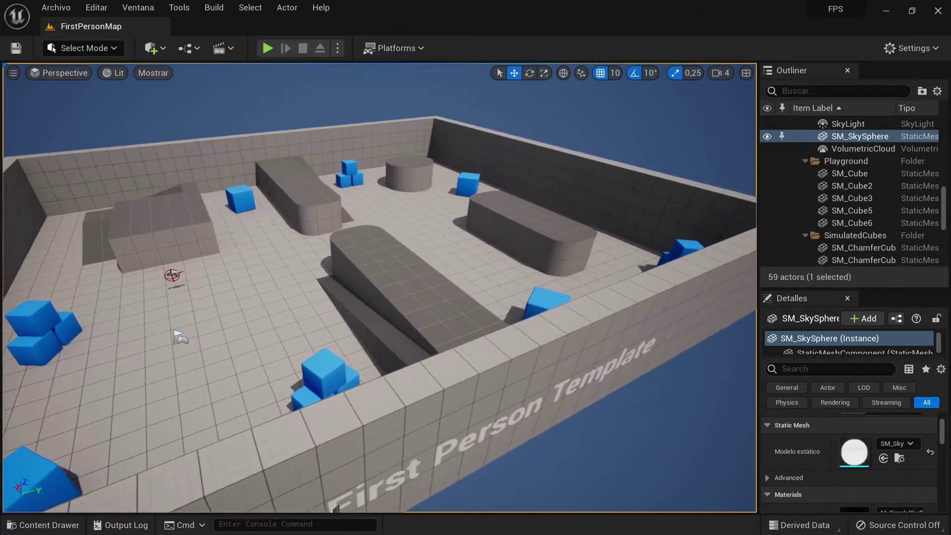
right_click_drag(379, 257, 387, 250)
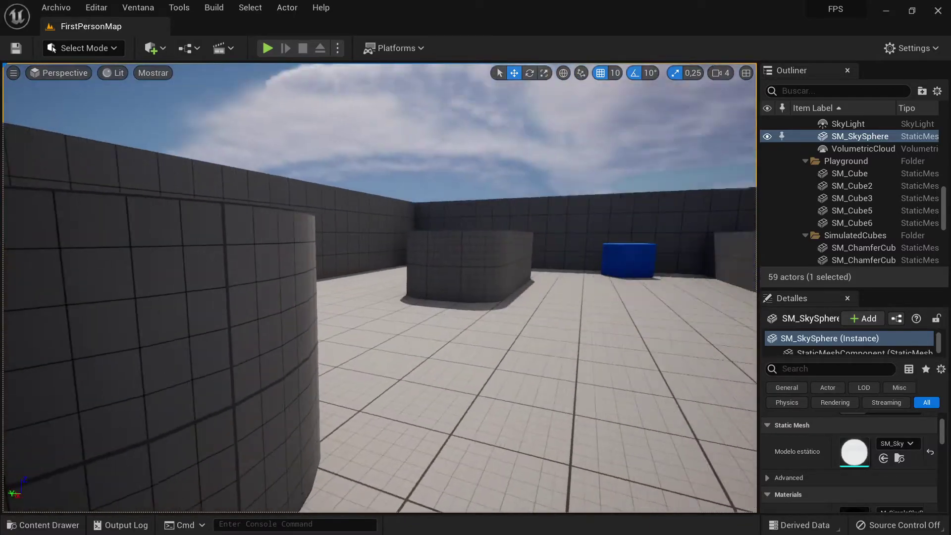
right_click_drag(386, 250, 406, 230)
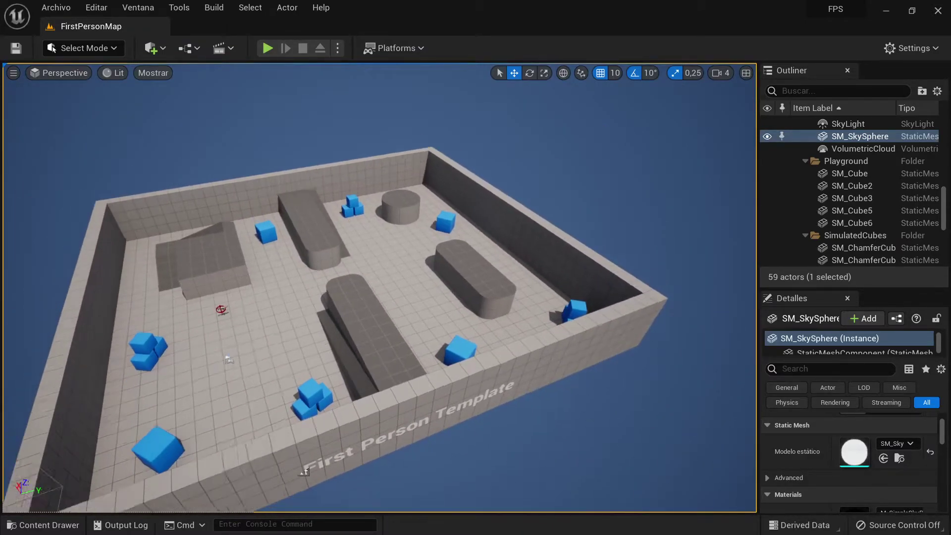
right_click_drag(406, 230, 419, 218)
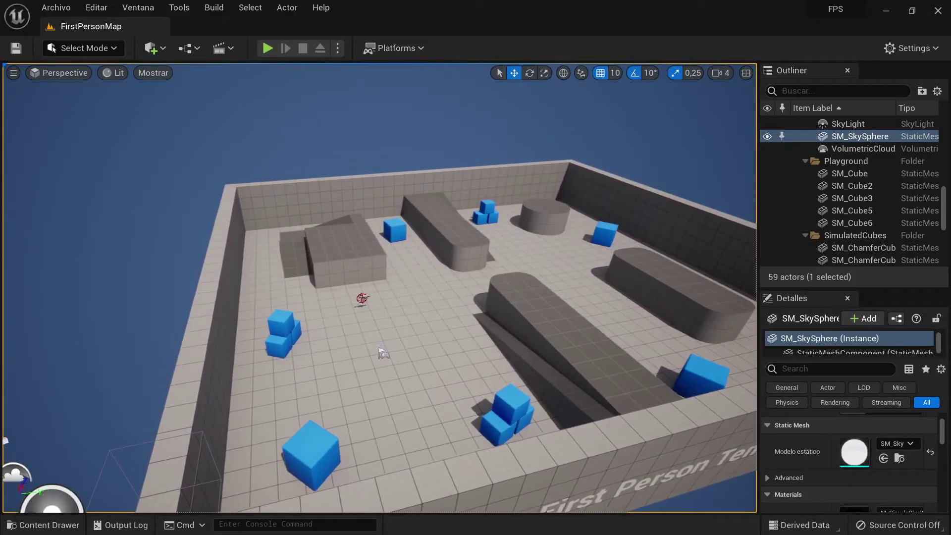
scroll(278, 424, "up", 10)
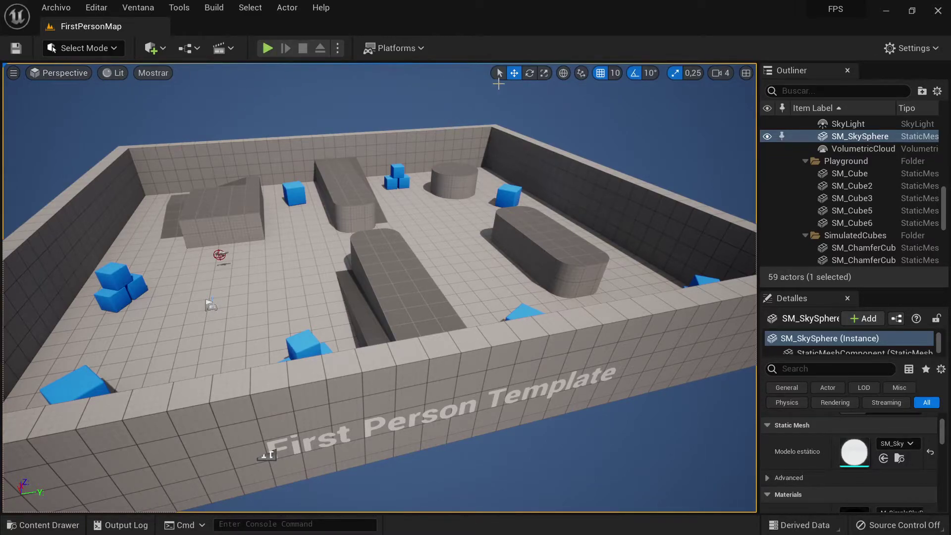
- Switch the viewport through the Top, Bottom, Left and Right views
left_click(60, 75)
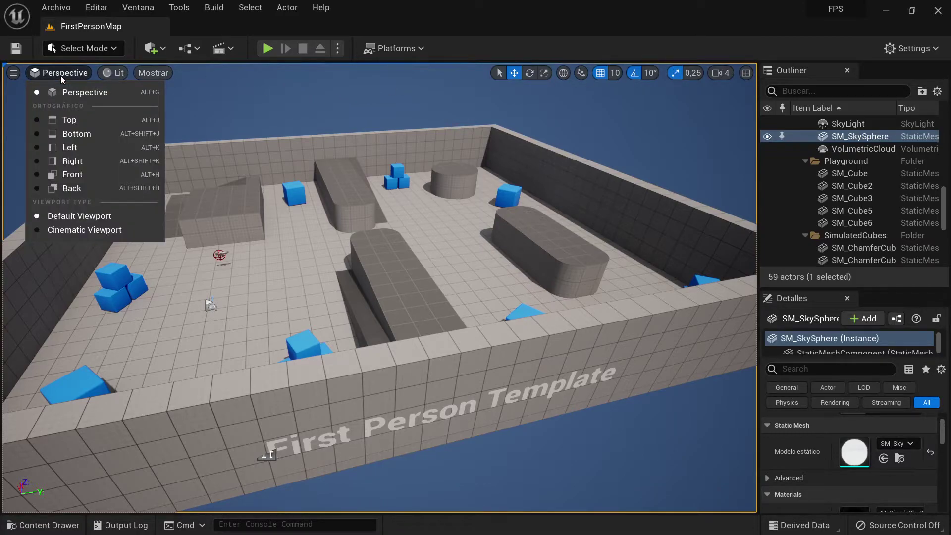
left_click(59, 121)
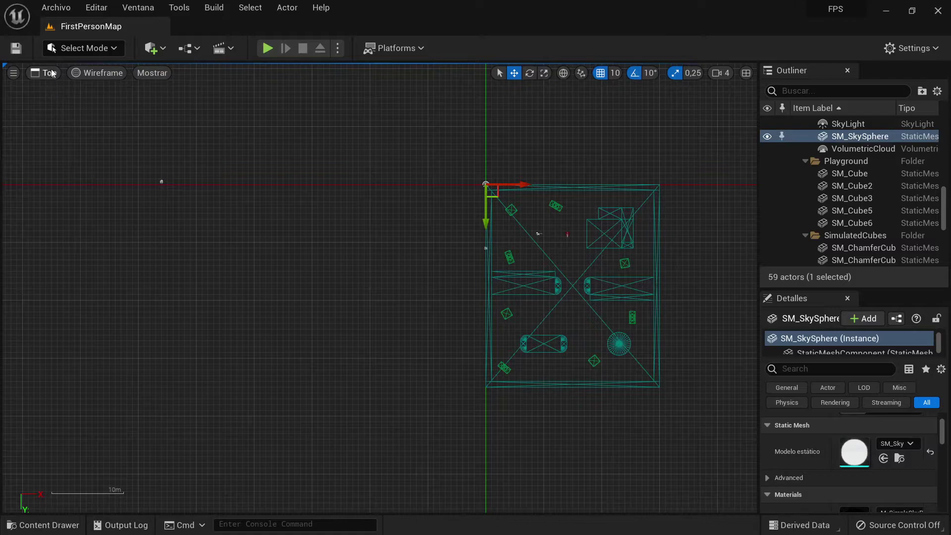
left_click(50, 73)
left_click(59, 133)
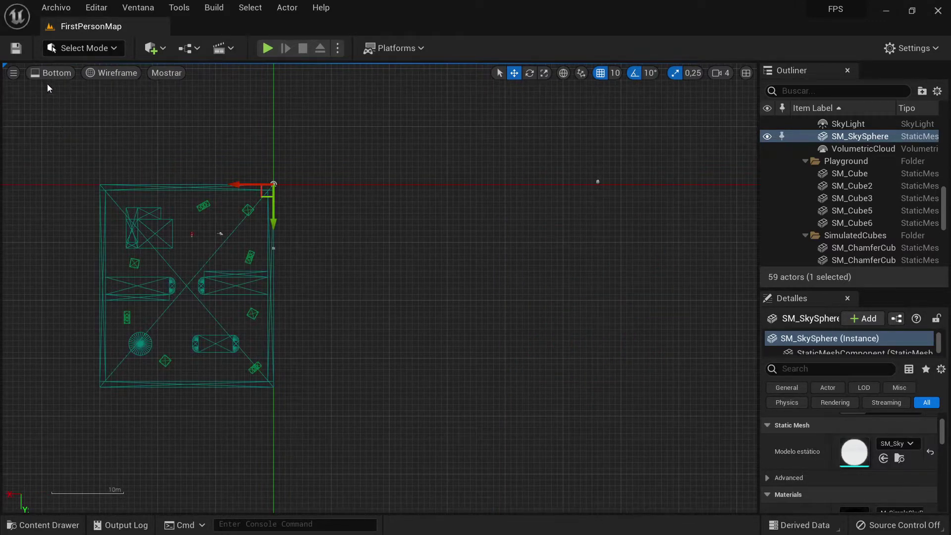
left_click(48, 72)
left_click(64, 146)
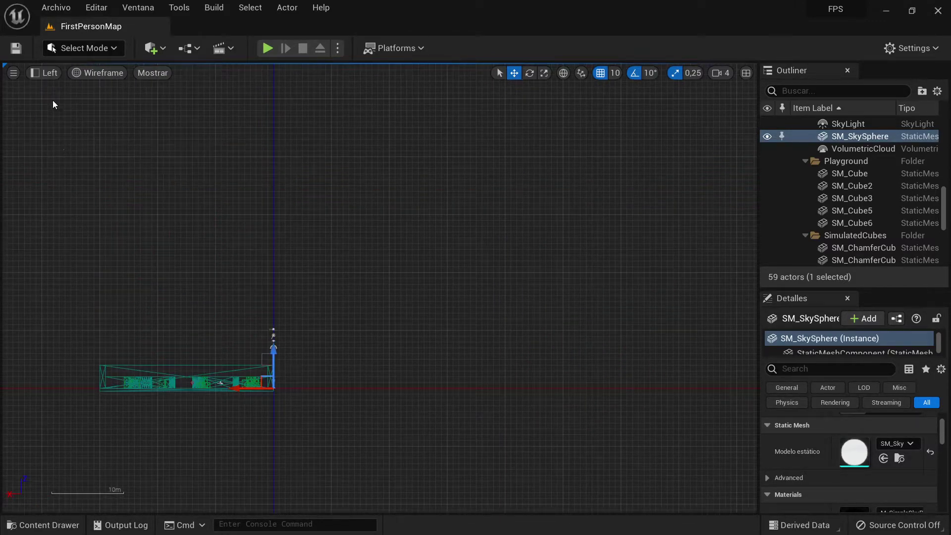
left_click(49, 73)
left_click(65, 161)
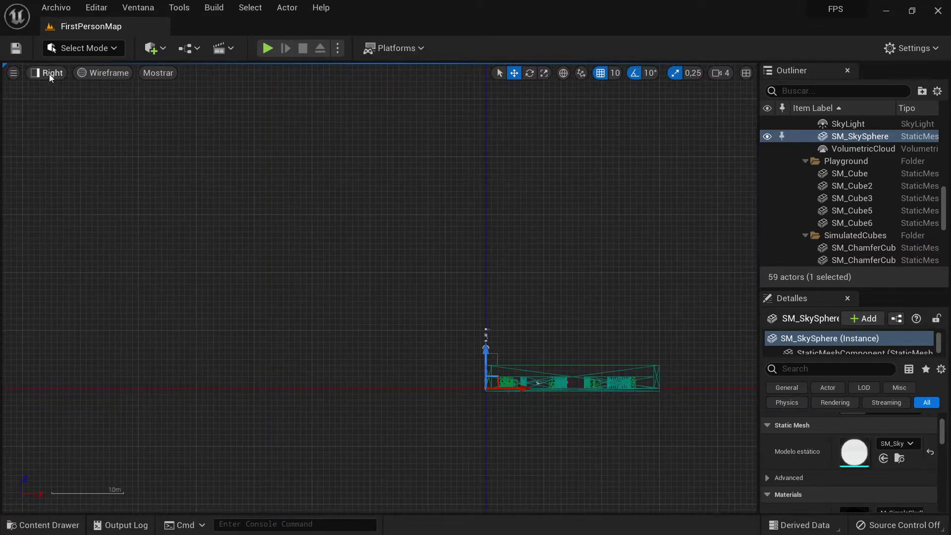
- Show the Front and Back views, clear the selection, and return to Perspective
left_click(49, 73)
left_click(58, 174)
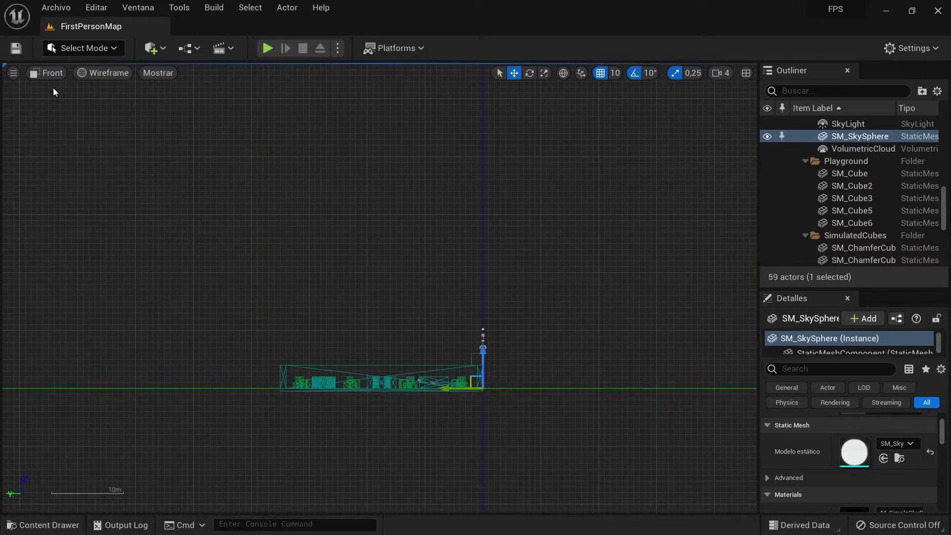
left_click(51, 75)
left_click(70, 187)
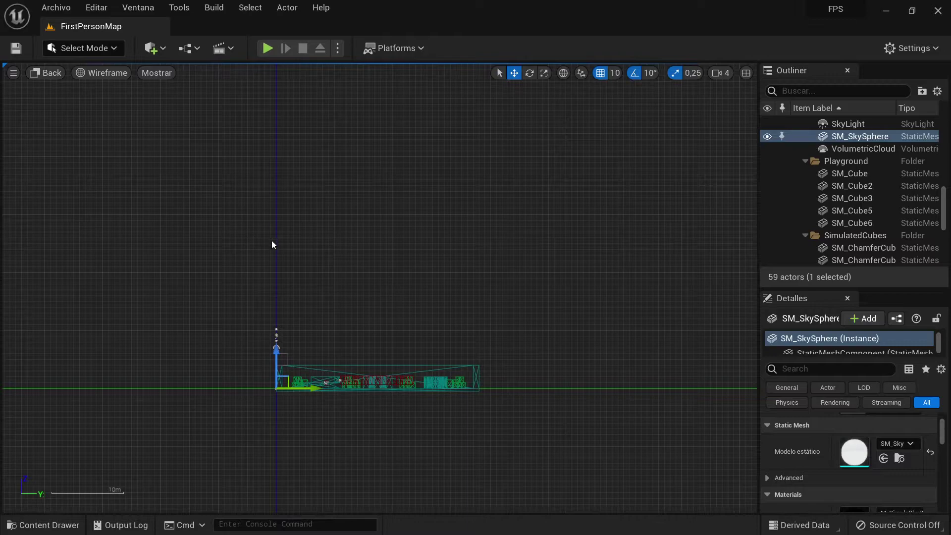
key("Escape")
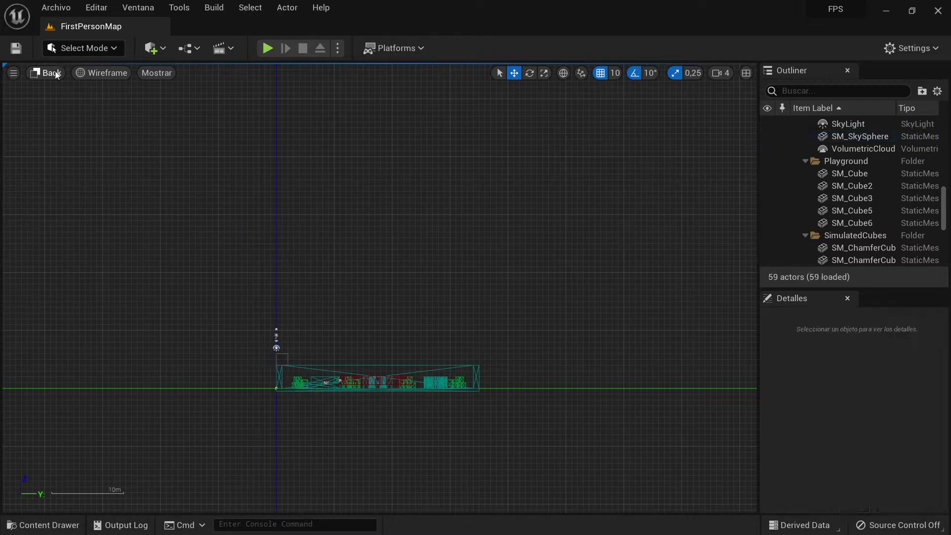
left_click(57, 74)
left_click(62, 88)
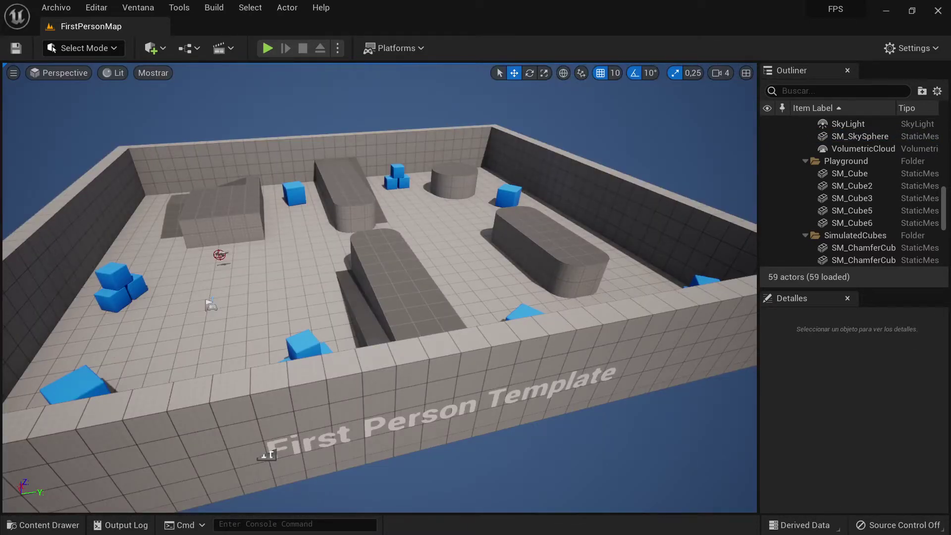
- Fly the camera to the room's centre at floor level facing the far walls, then open the view modes list
right_click_drag(380, 287, 379, 287)
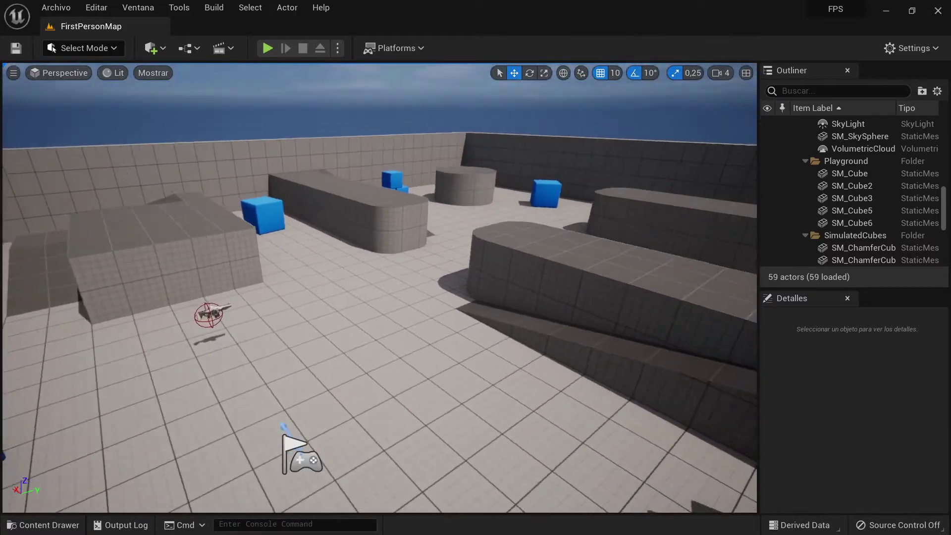
right_click_drag(523, 507, 91, 142)
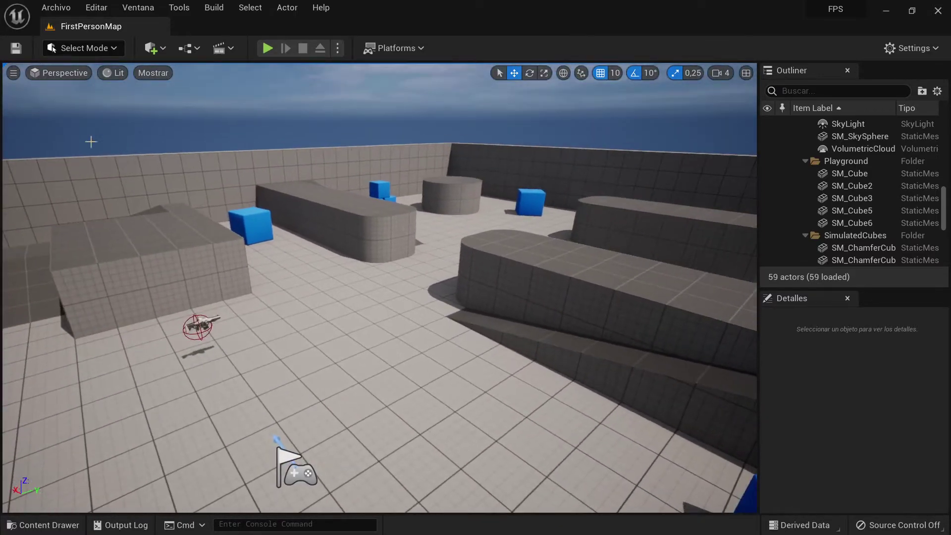
left_click(111, 74)
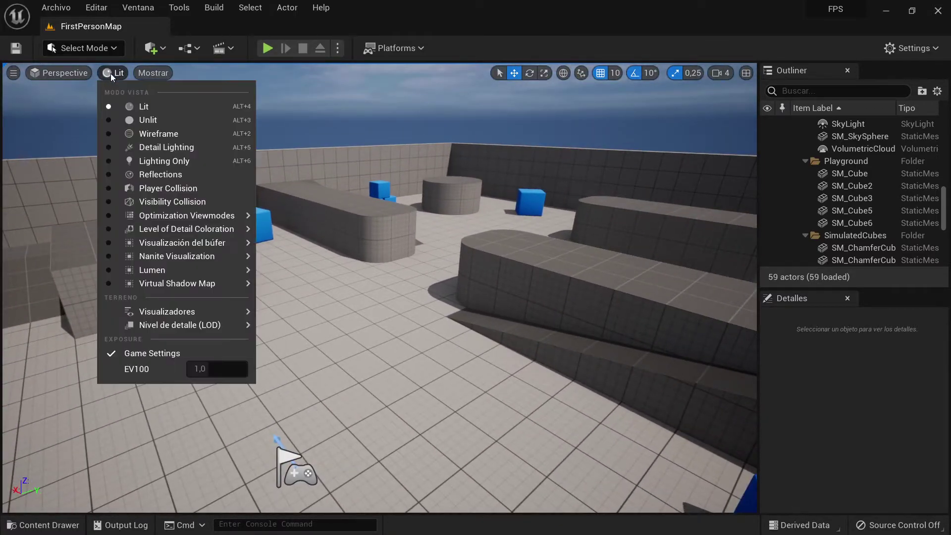
- Preview the arena in Unlit, Wireframe, Detail Lighting and Lighting Only modes
left_click(144, 120)
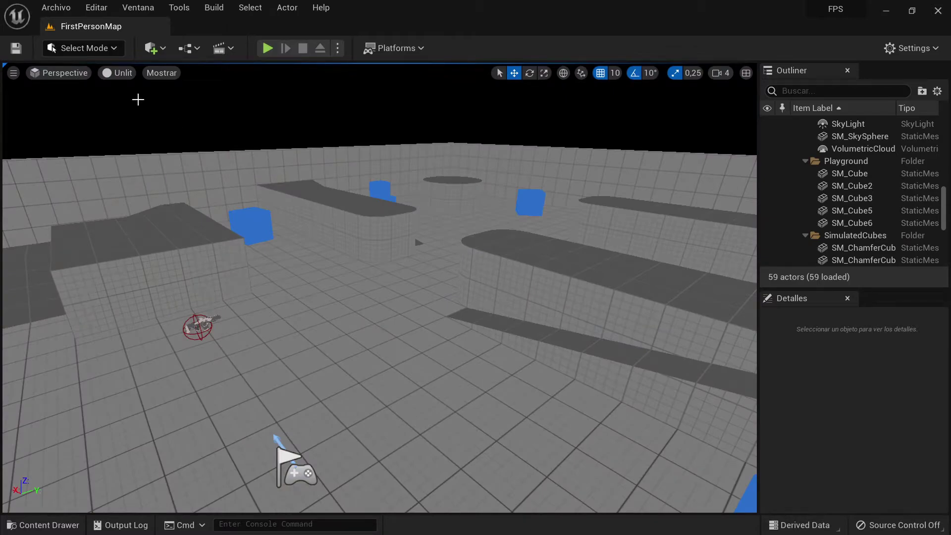
left_click(121, 75)
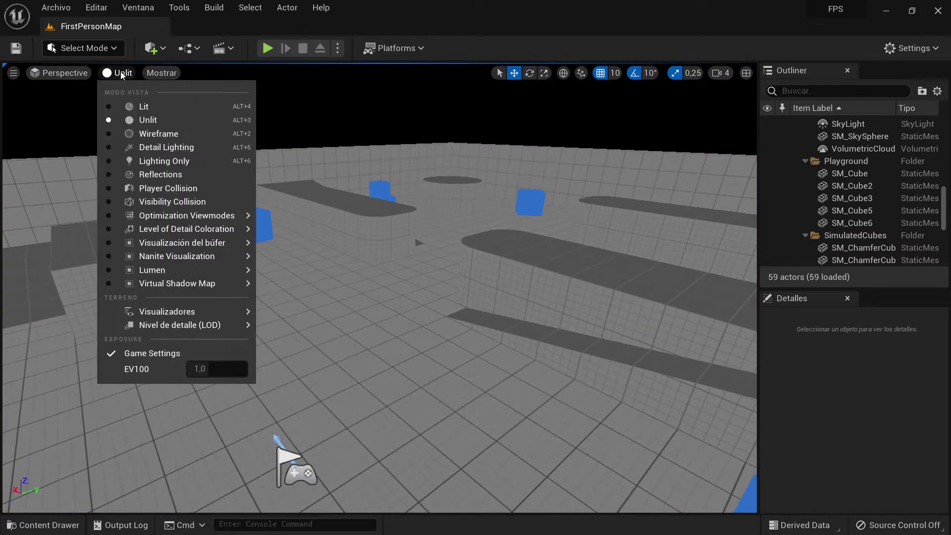
left_click(147, 133)
left_click(127, 73)
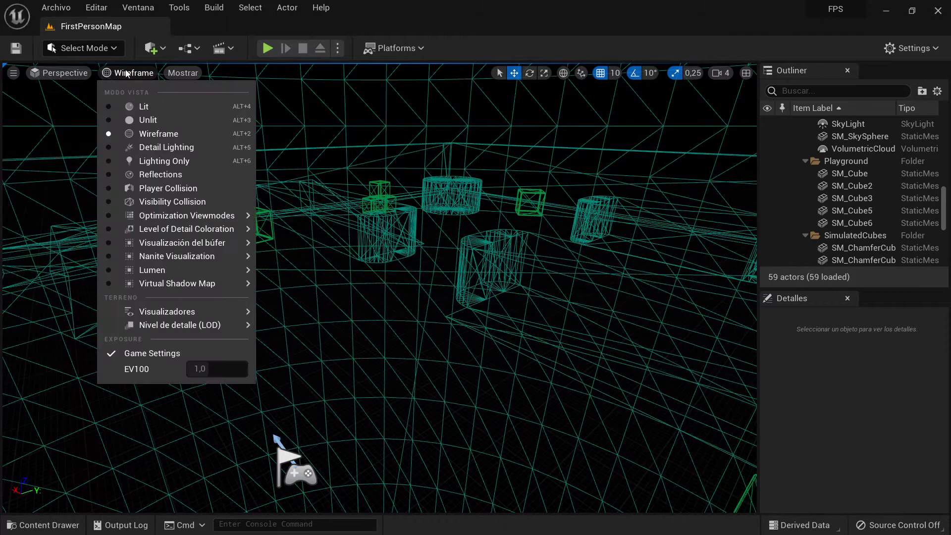
left_click(148, 147)
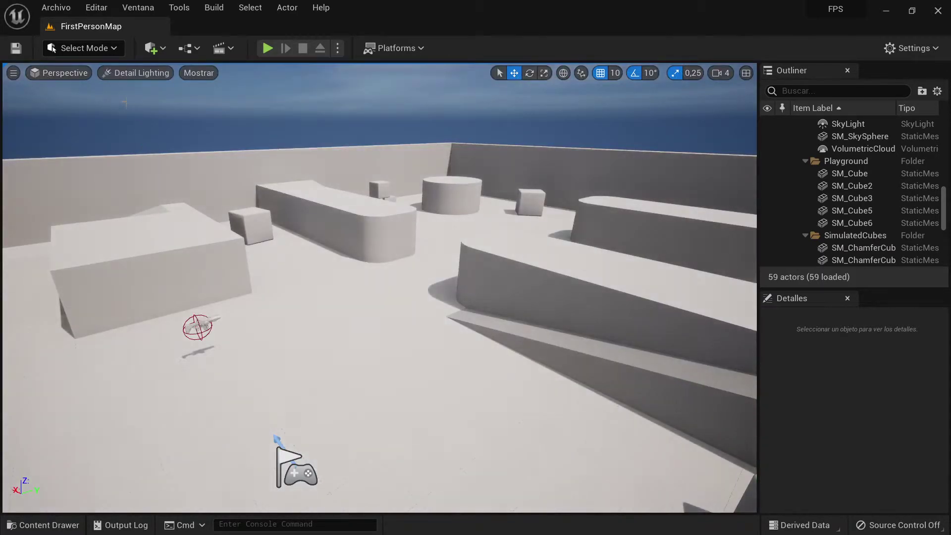
left_click(127, 73)
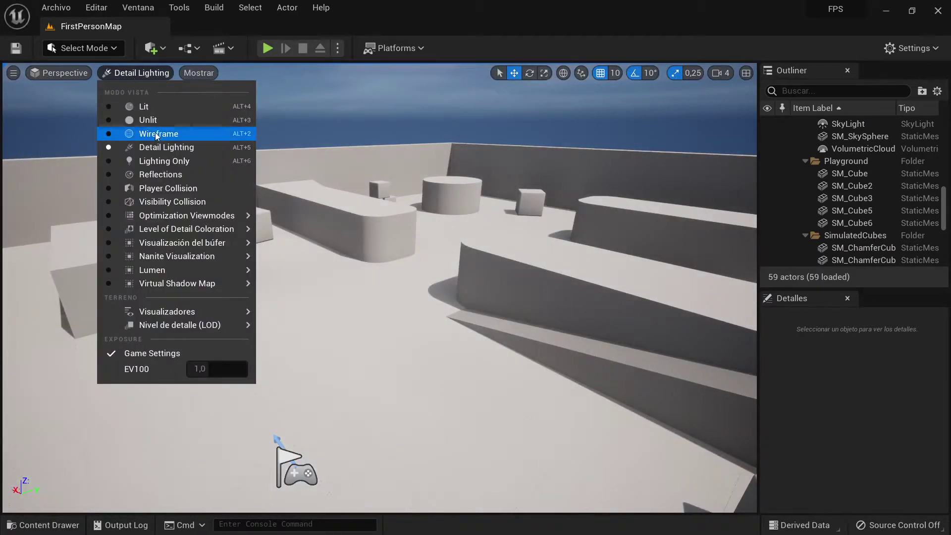
left_click(157, 161)
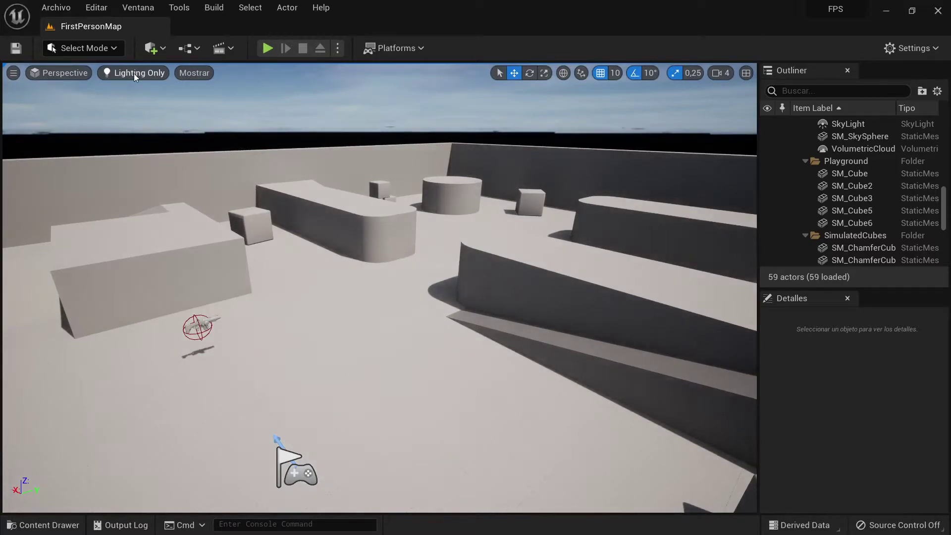
- Preview Reflections and Player Collision, browse the view mode submenus, then return to Lit
left_click(134, 74)
left_click(150, 175)
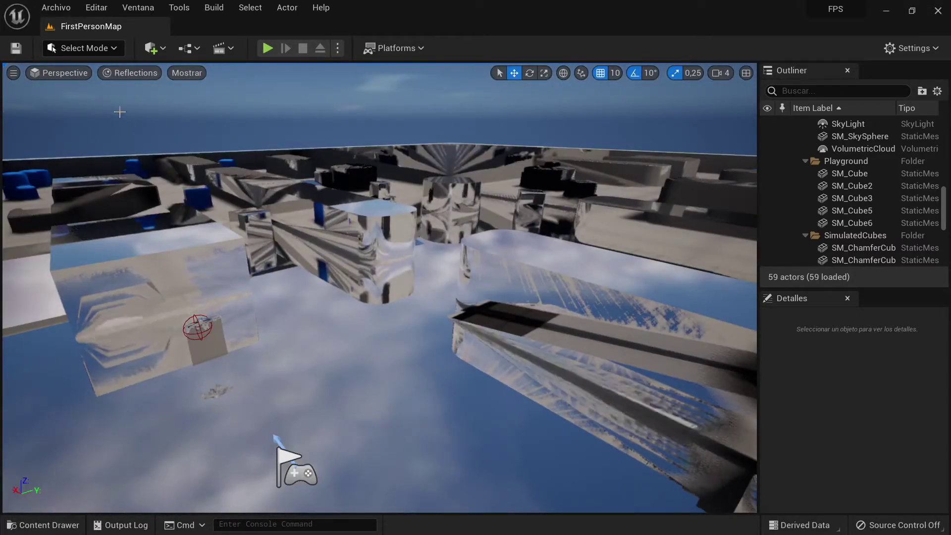
left_click(129, 73)
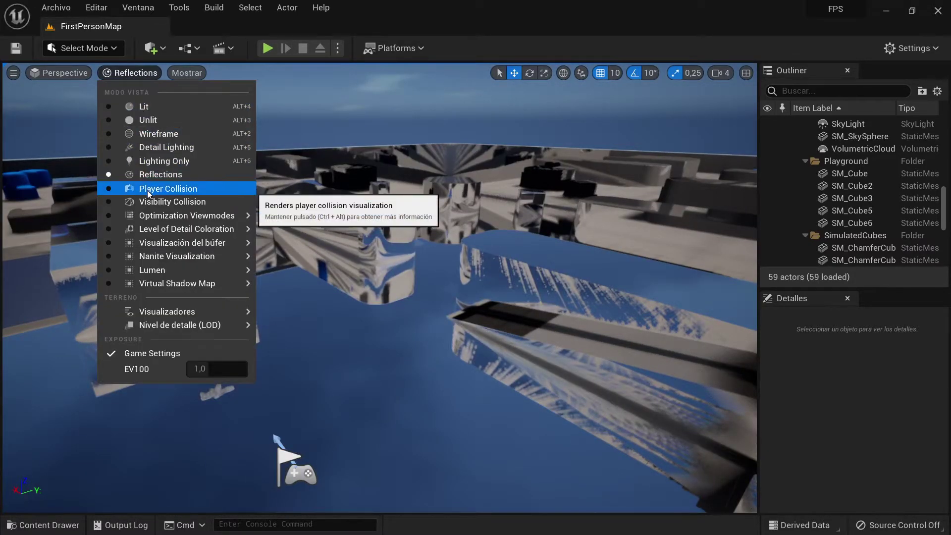
left_click(148, 188)
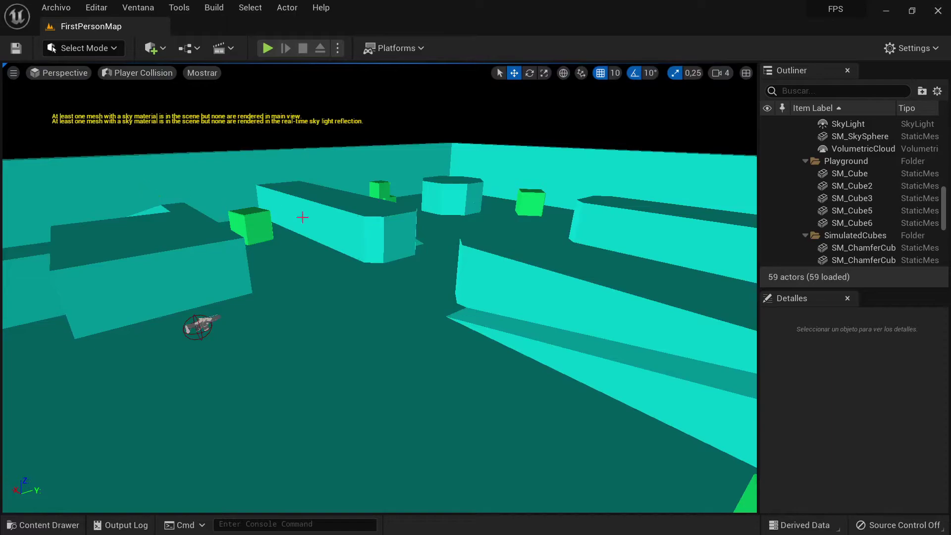
left_click(123, 73)
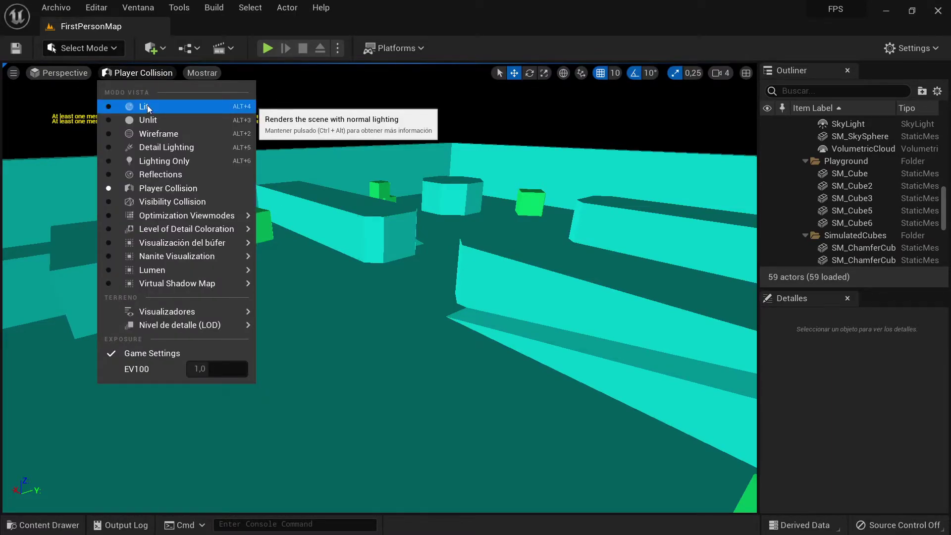
mouse_move(169, 229)
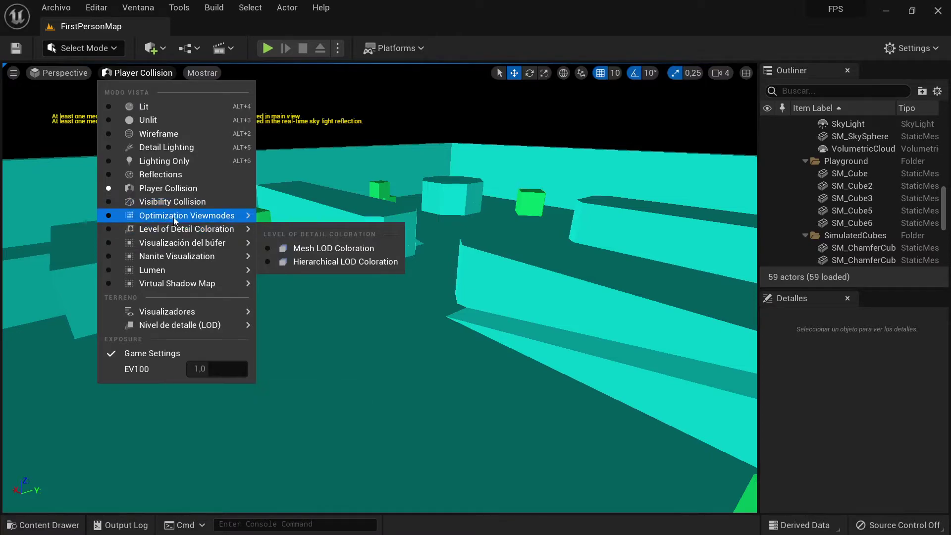
mouse_move(173, 256)
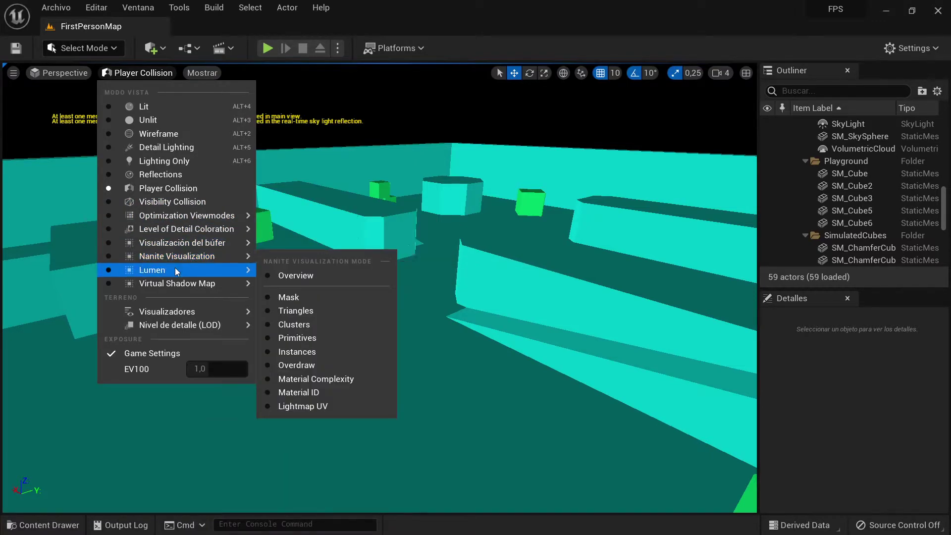
left_click(149, 108)
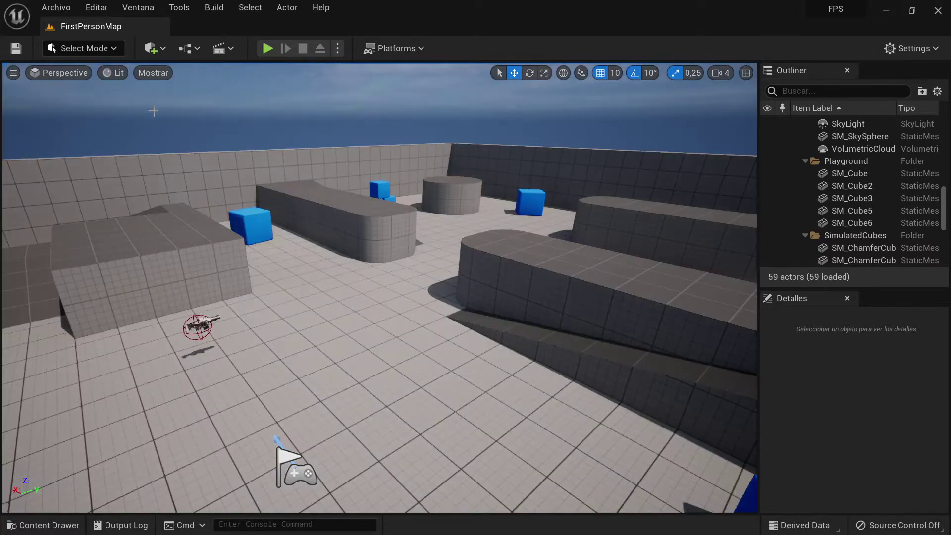
- Open the Show flags dropdown and close it without changing anything
left_click(157, 74)
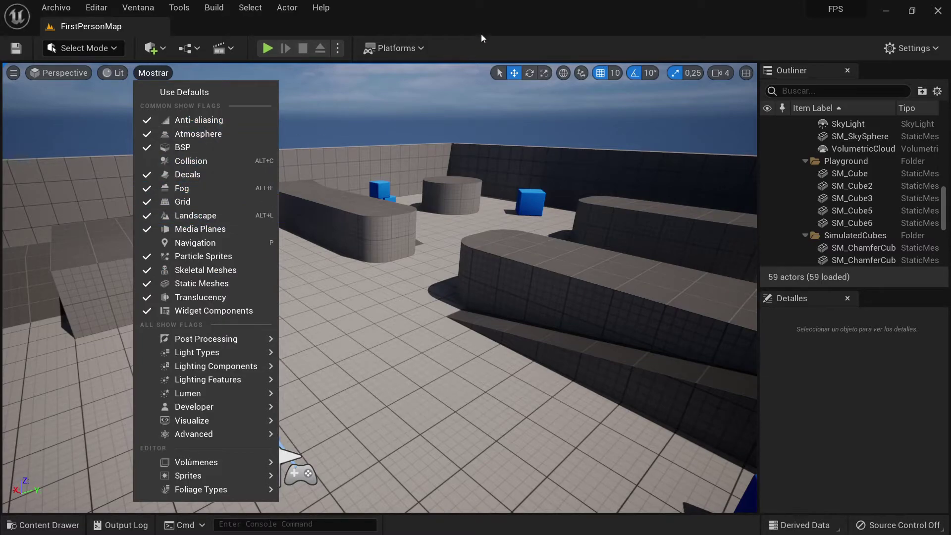
left_click(501, 15)
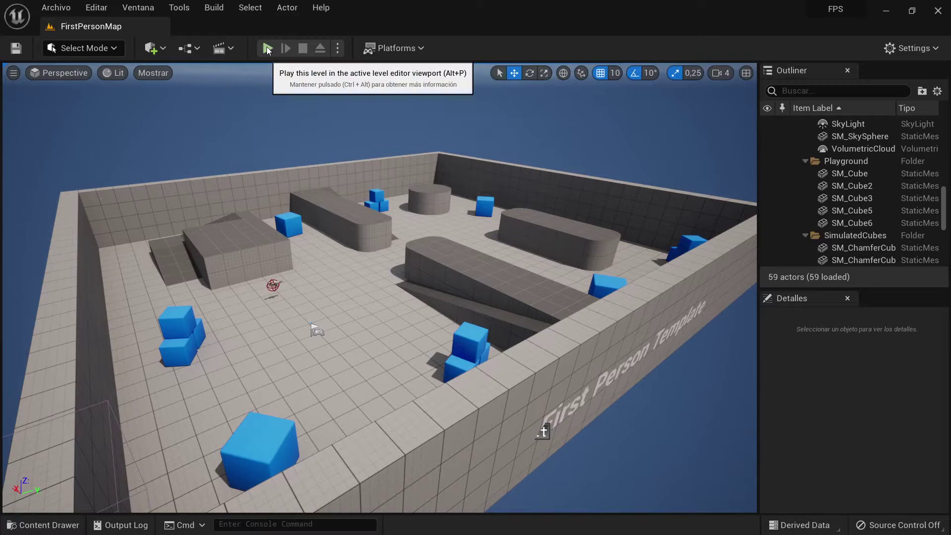
- Play in the editor, walk forward to pick up the rifle, and fire two projectiles at the blue cubes
left_click(267, 49)
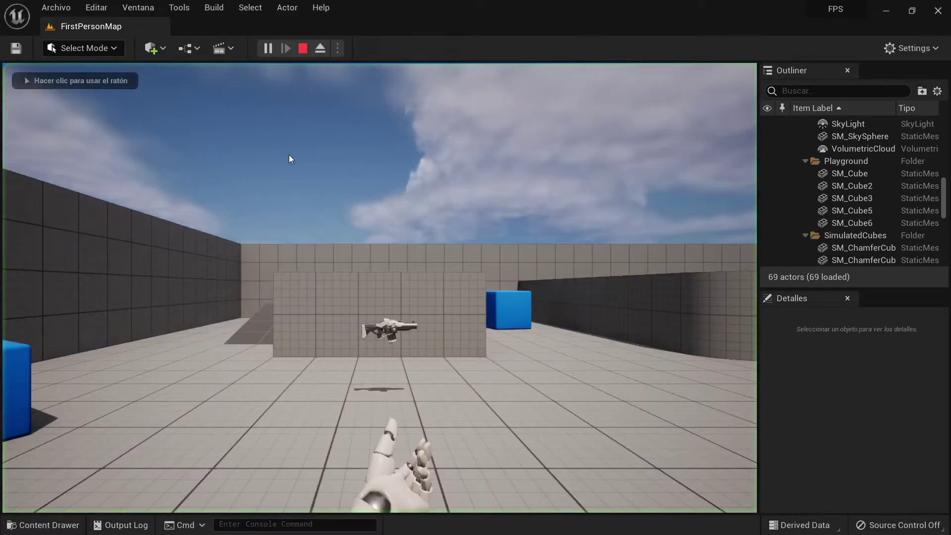
left_click(379, 287)
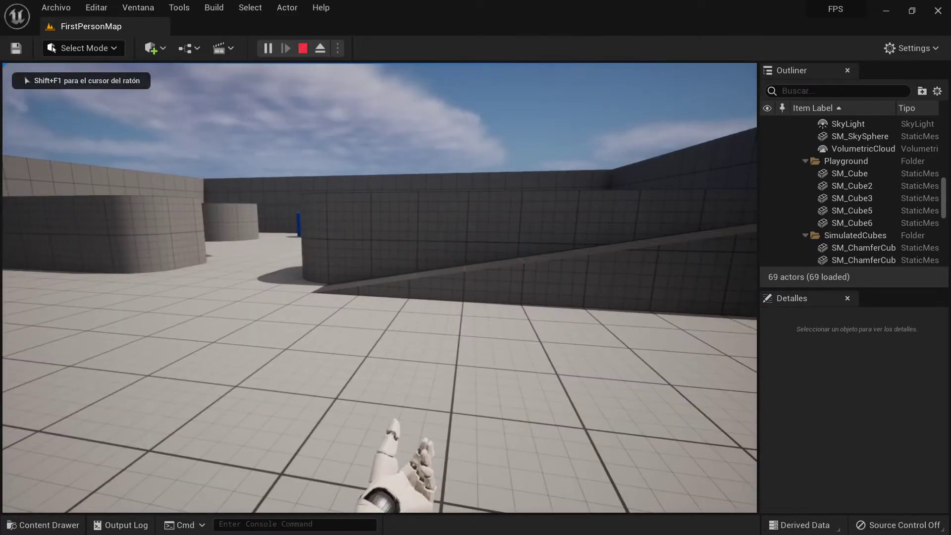
key("w")
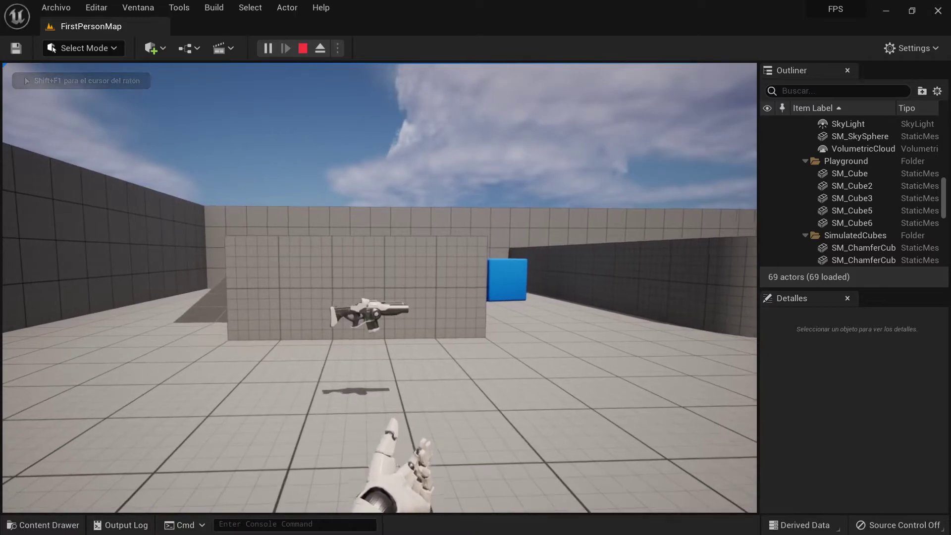
key("w")
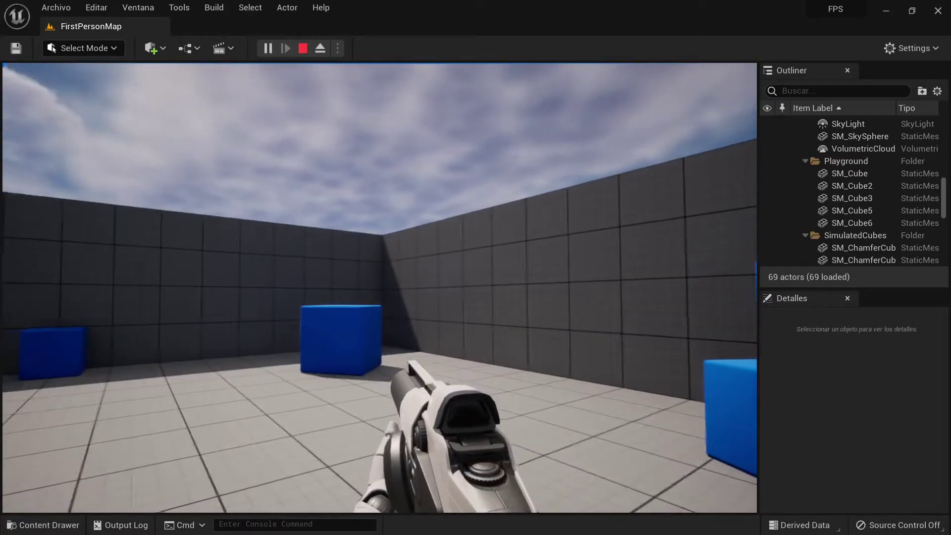
left_click(380, 287)
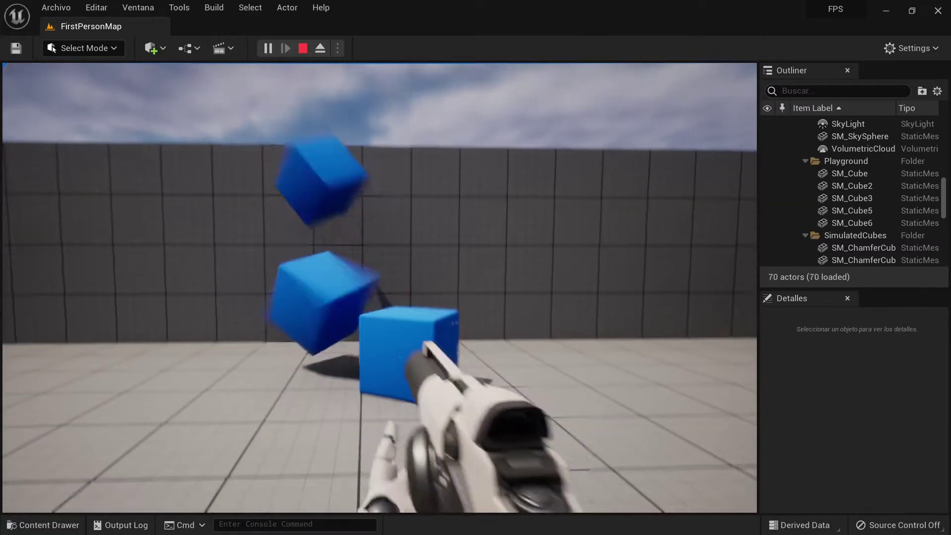
left_click(380, 287)
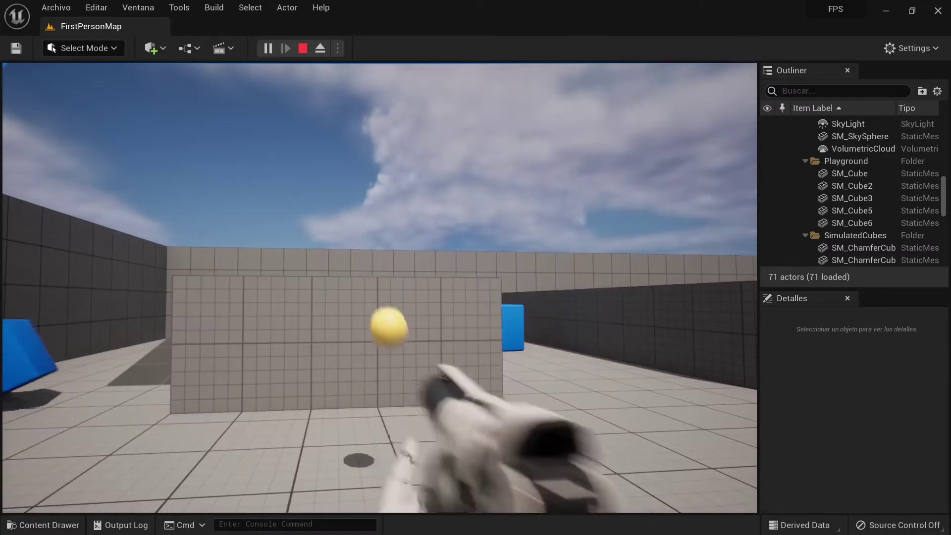
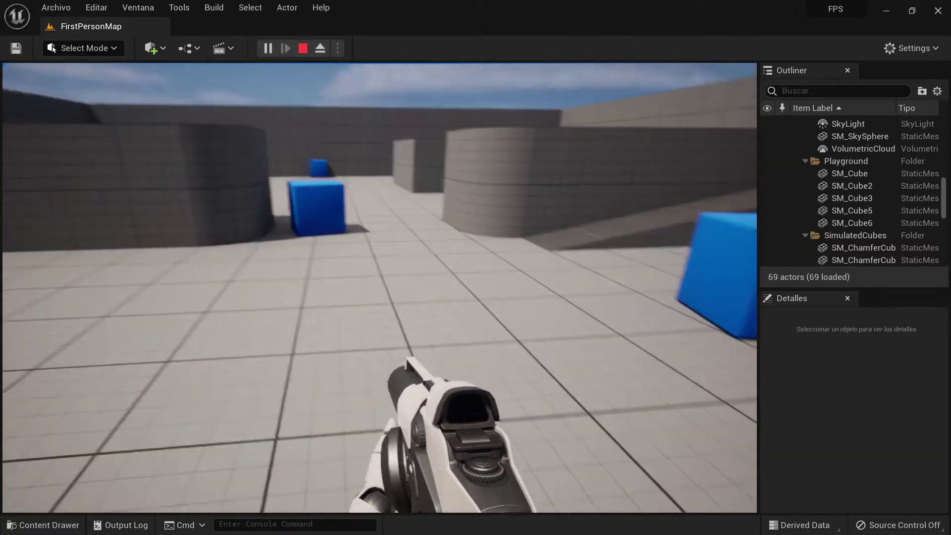
- Stop the game preview and return to editing the FirstPersonMap level
key("Escape")
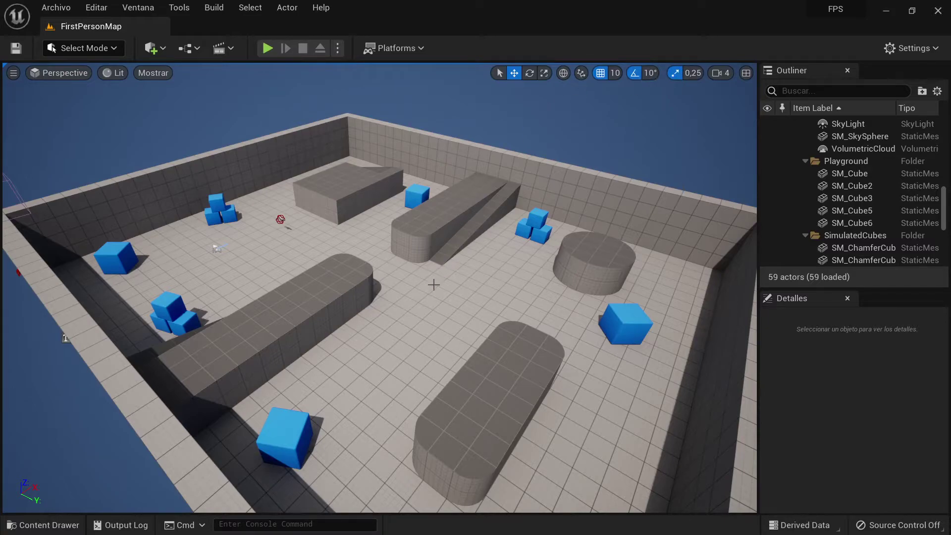
key("alt+Tab")
key("alt+Tab")
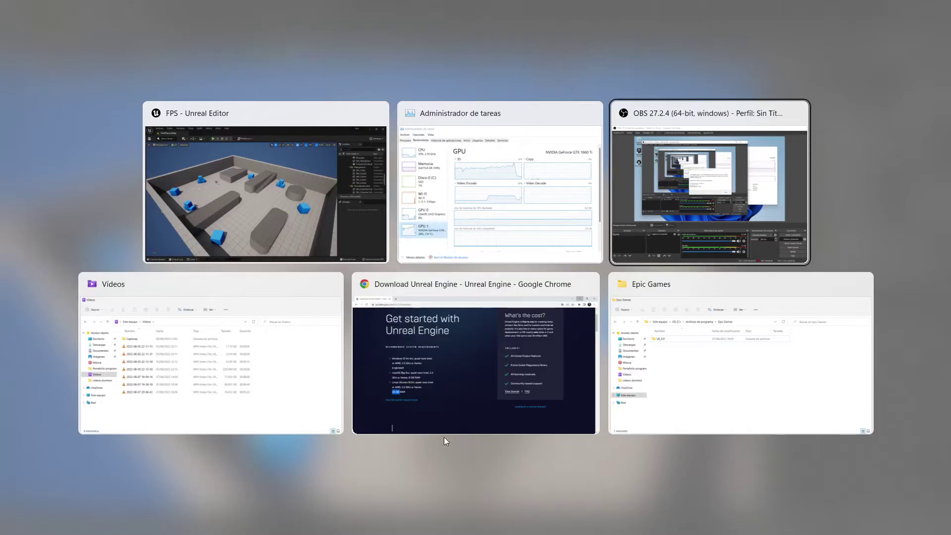
left_click(786, 411)
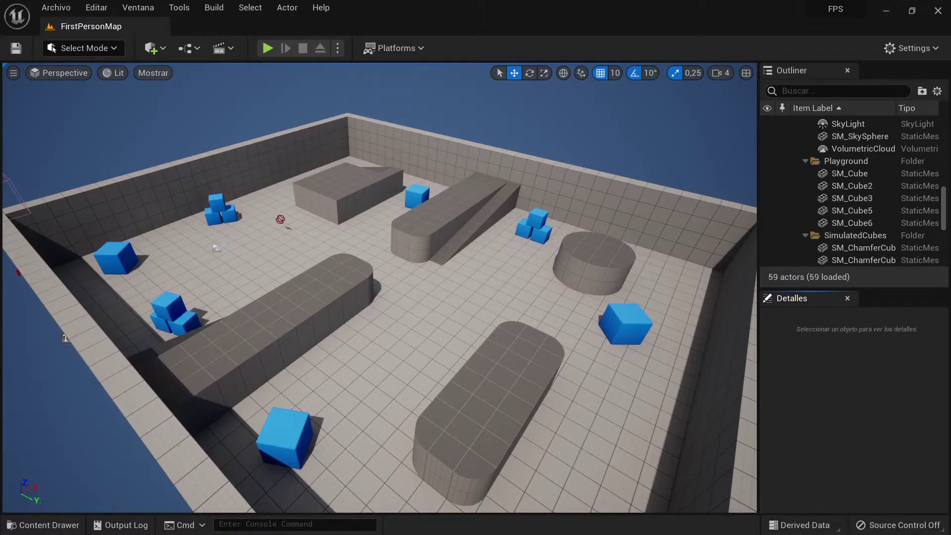
- Select the top cube of the blue stack and enlarge the Outliner list
right_click_drag(380, 288, 351, 279)
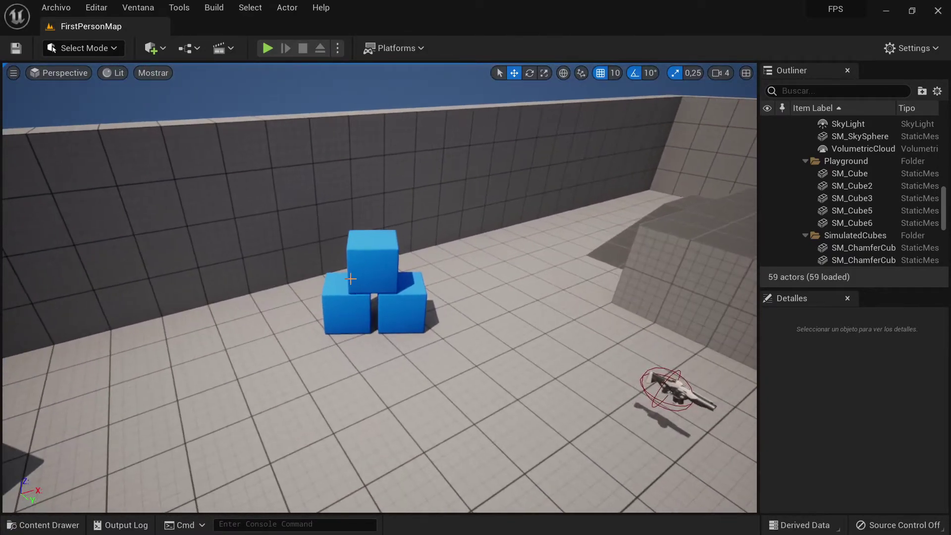
left_click(386, 289)
scroll(379, 288, "up", 3)
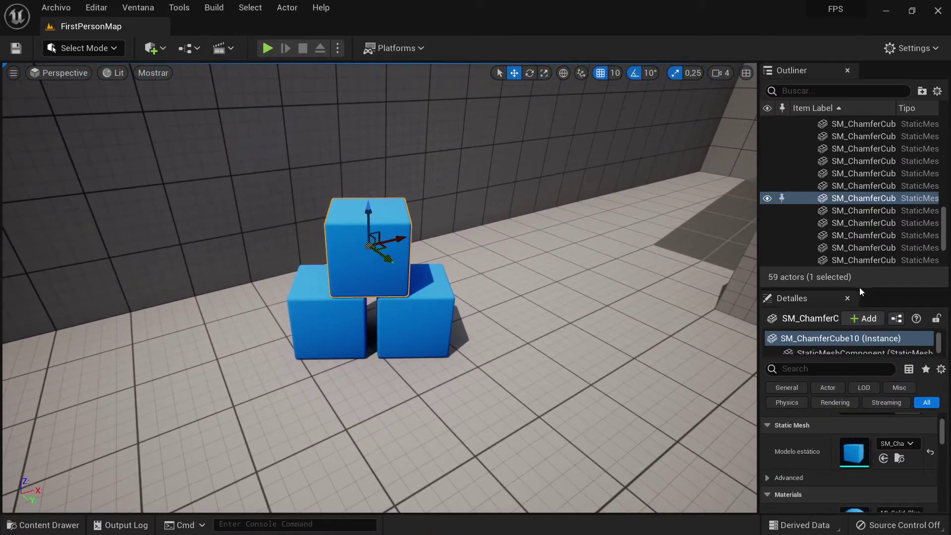
left_click_drag(857, 288, 859, 395)
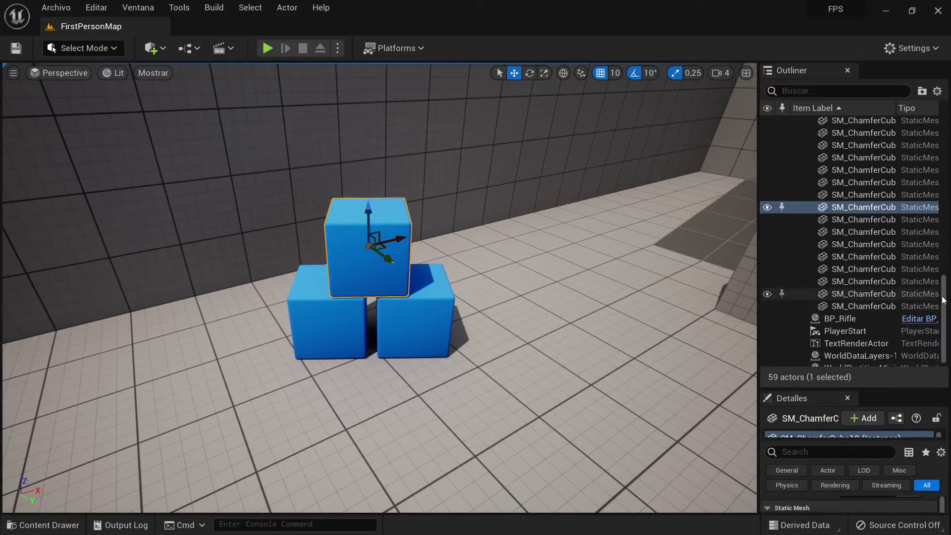
mouse_move(944, 282)
left_mouse_down()
mouse_move(944, 212)
mouse_move(905, 246)
left_mouse_up()
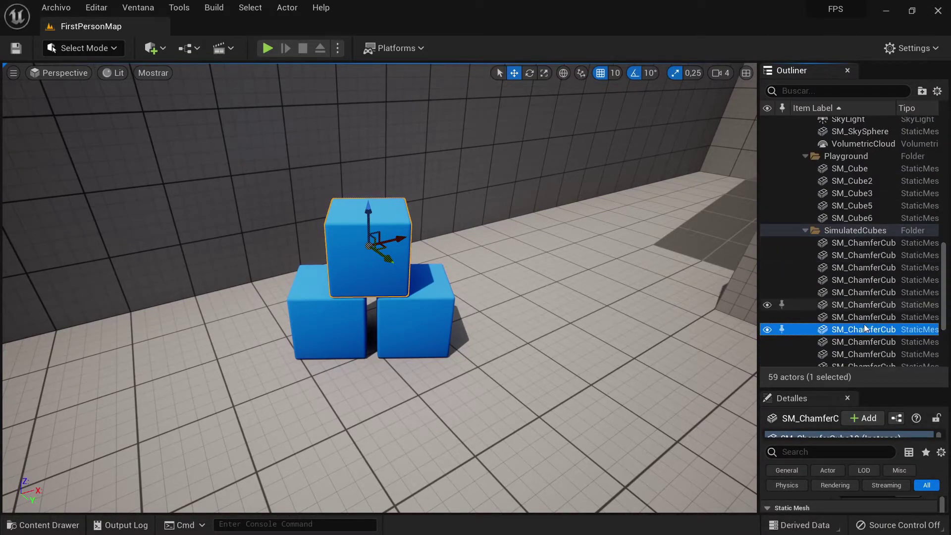
- Cancel a rename to keep the cube's name, then fly the view closer to it
left_click(862, 331)
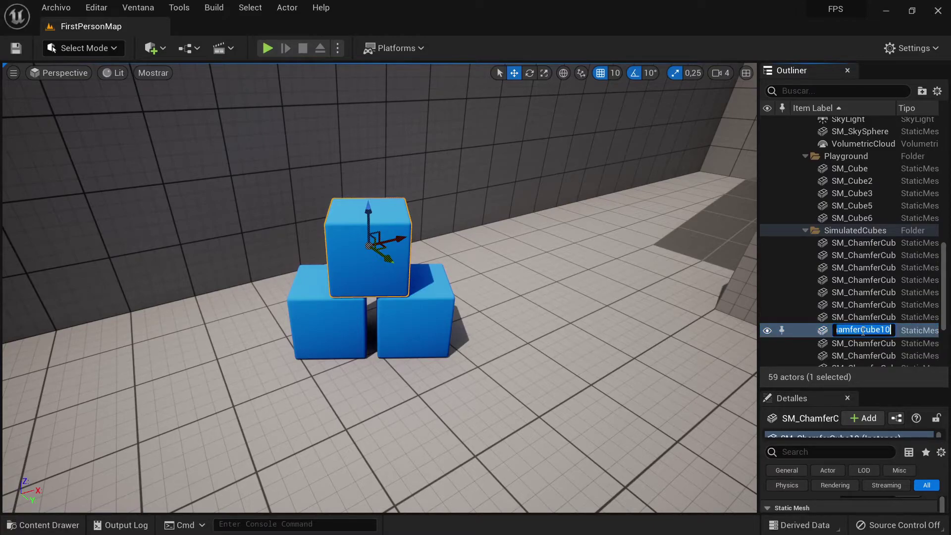
key("Escape")
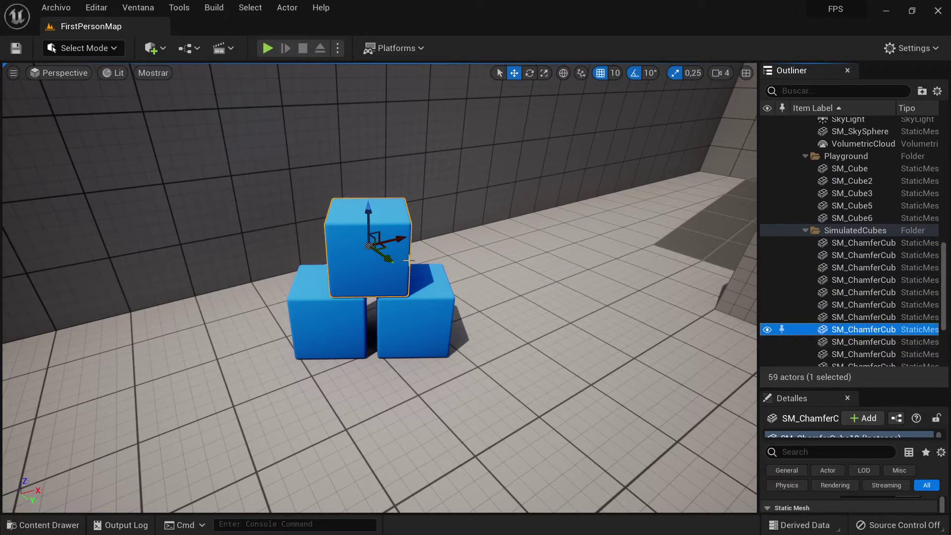
right_click_drag(409, 260, 408, 260)
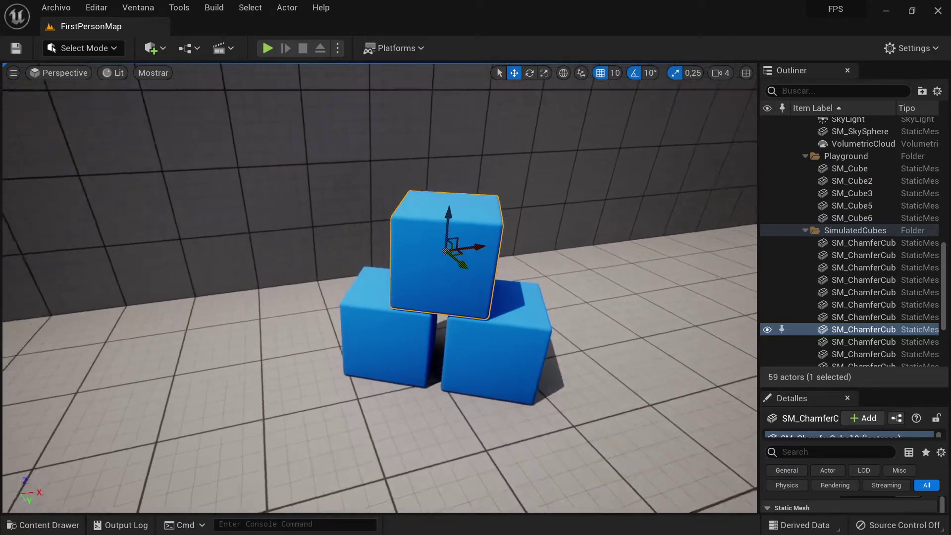
right_click_drag(408, 260, 408, 260)
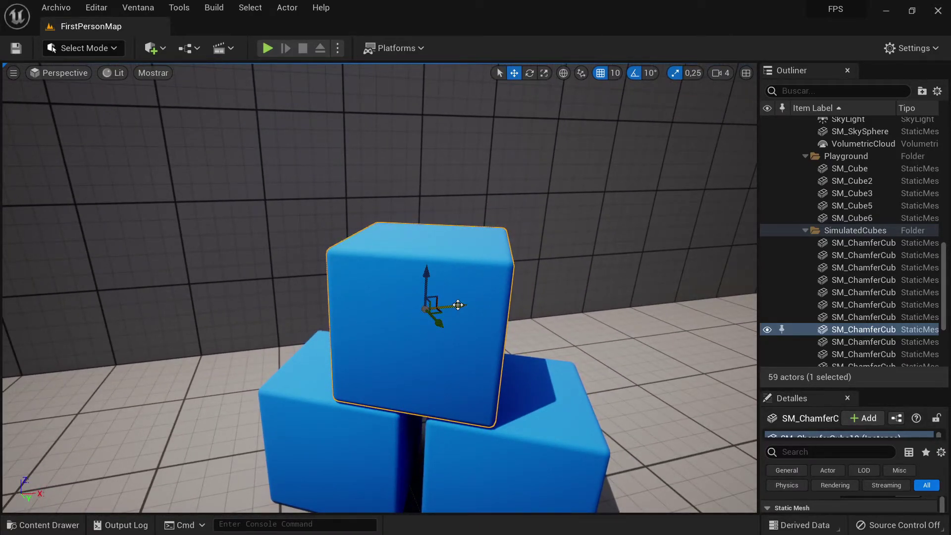
- Reselect the top cube and frame the view on it
left_click(500, 73)
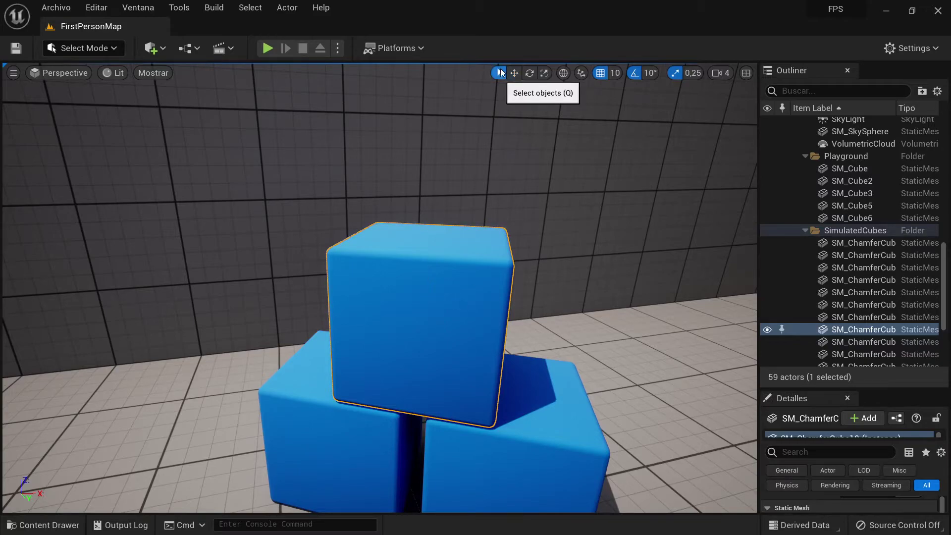
left_click(424, 420)
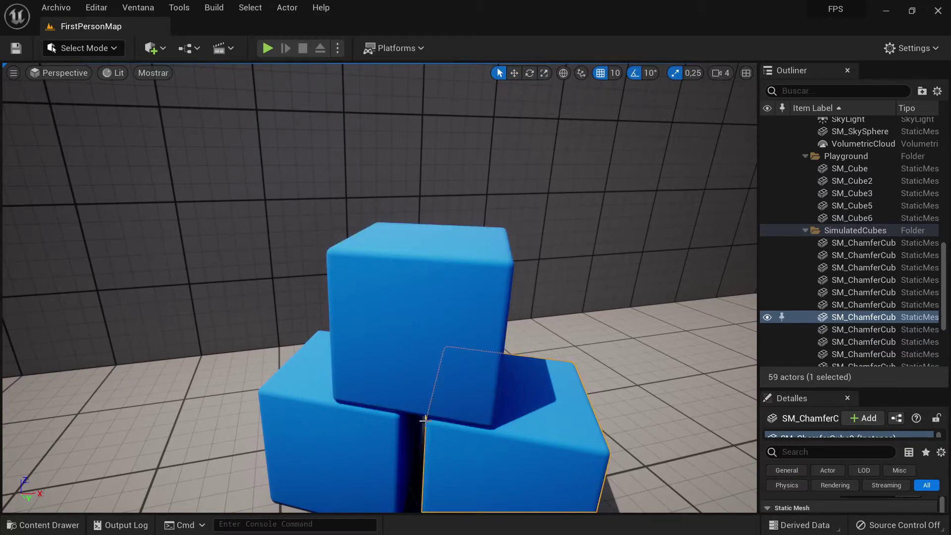
left_click(396, 318)
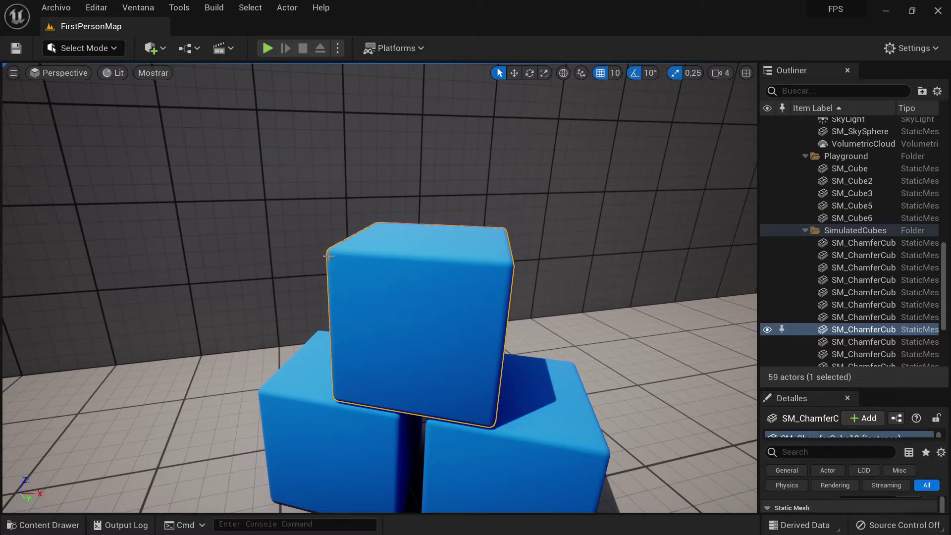
key("f")
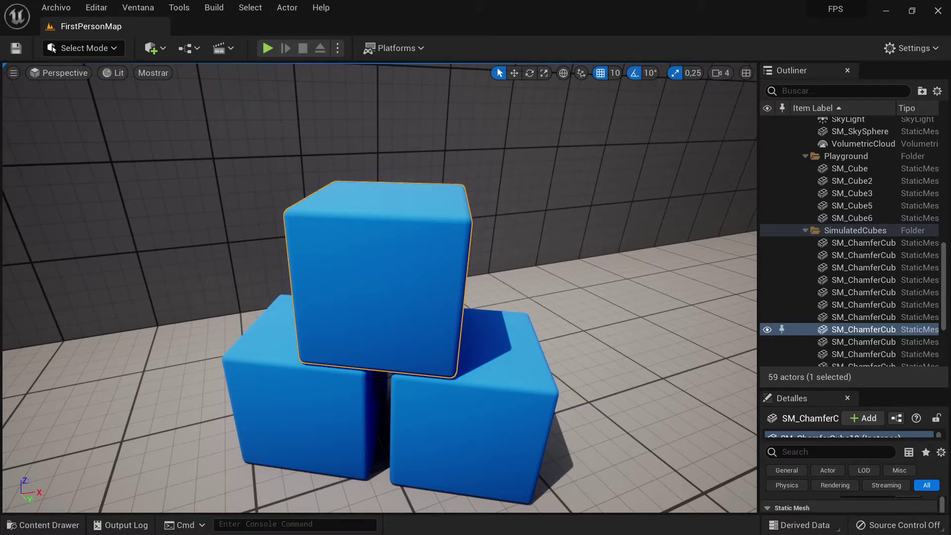
right_click_drag(527, 162, 501, 162)
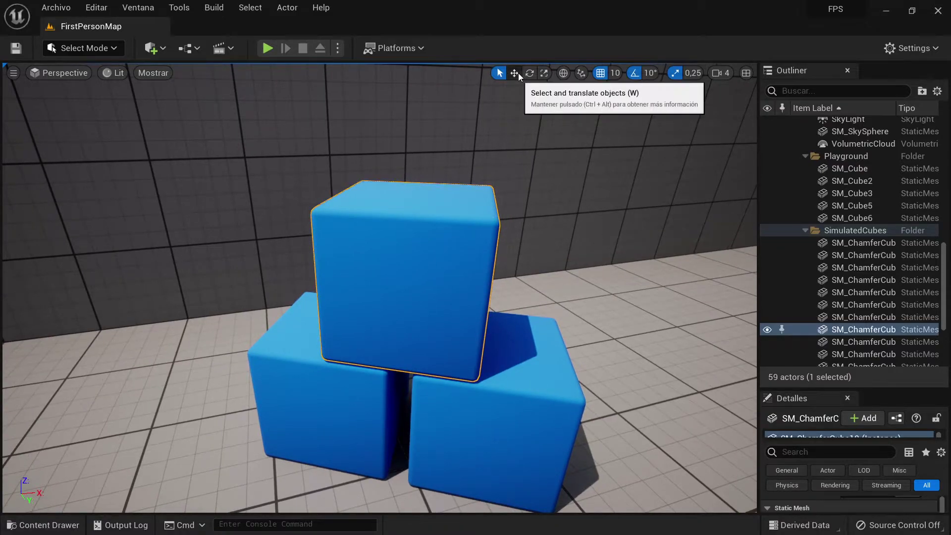
- Drag the top cube along its X, Y and Z arrows, leaving it near its spot
left_click(515, 73)
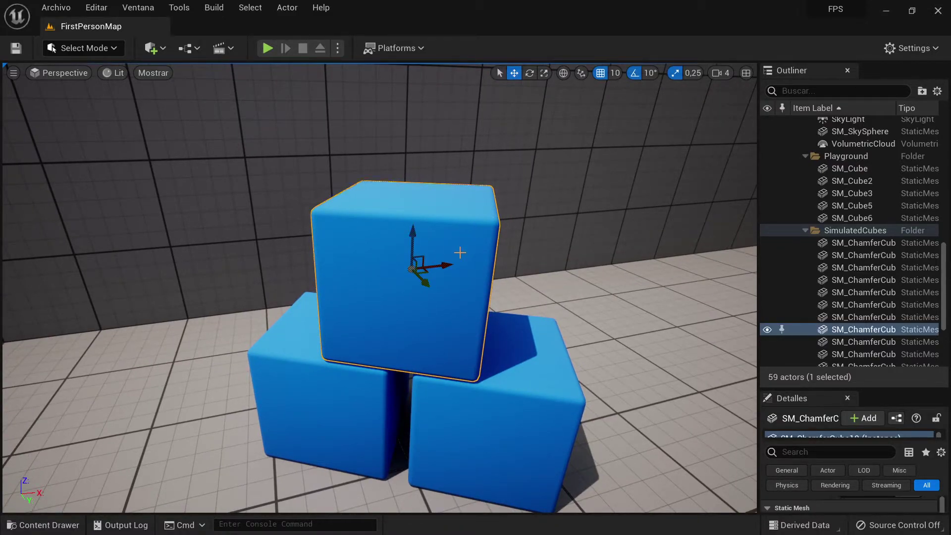
mouse_move(452, 264)
left_mouse_down()
mouse_move(466, 249)
mouse_move(447, 269)
left_mouse_up()
mouse_move(427, 285)
left_mouse_down()
mouse_move(434, 298)
mouse_move(425, 282)
left_mouse_up()
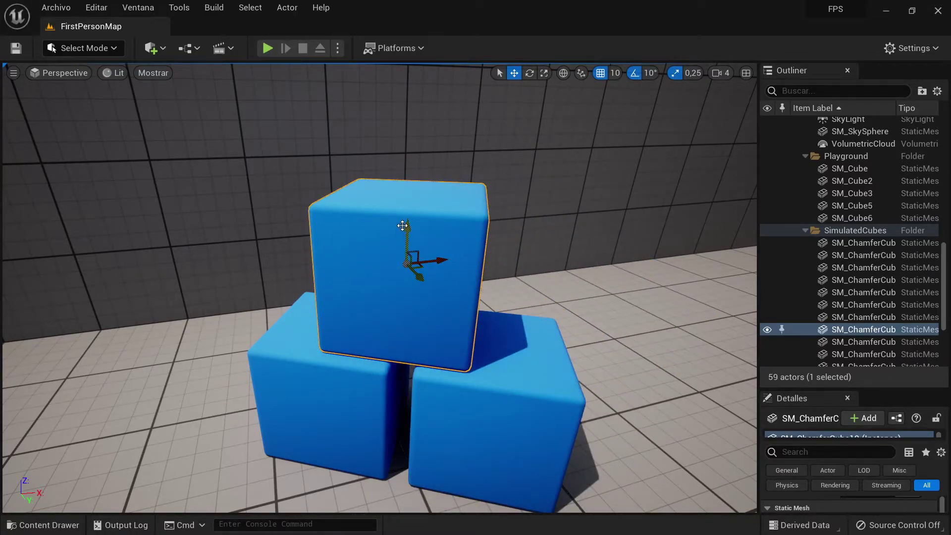
left_click_drag(405, 226, 426, 228)
- Tilt the top cube with the Rotate tool, undo each rotation, and check the Editar menu
left_click(529, 73)
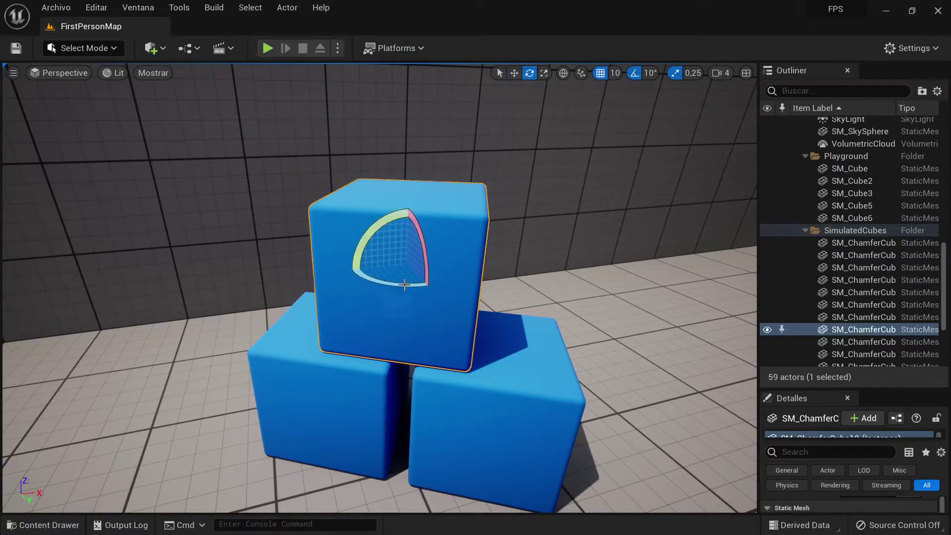
left_click_drag(420, 232, 405, 212)
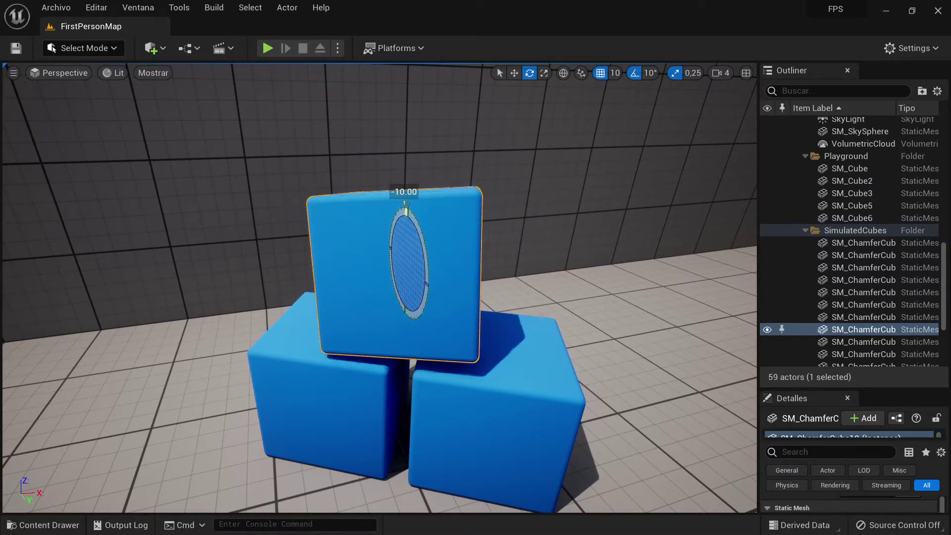
left_click_drag(405, 211, 416, 208)
key("ctrl+z")
mouse_move(458, 258)
left_mouse_down()
mouse_move(448, 277)
mouse_move(478, 324)
left_mouse_up()
key("ctrl+z")
key("ctrl+z")
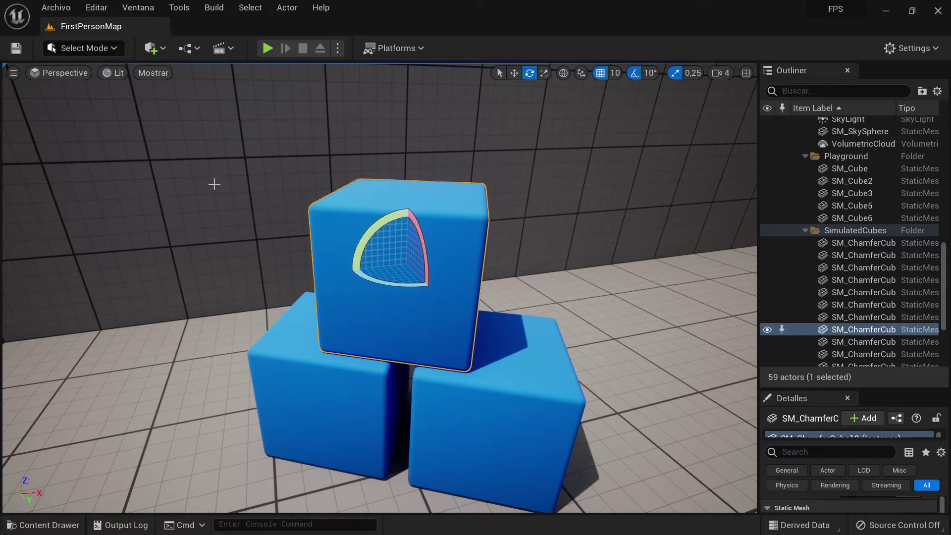
left_click(93, 7)
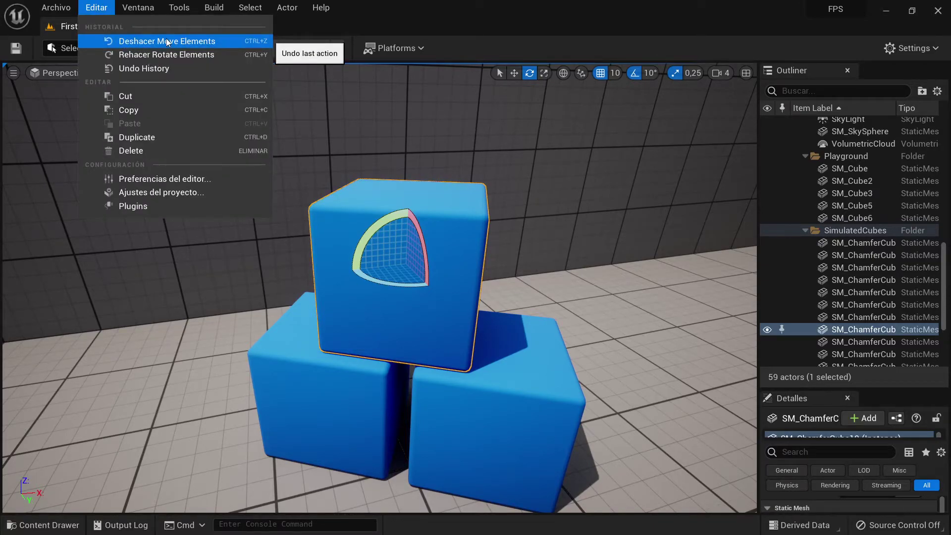
left_click(495, 87)
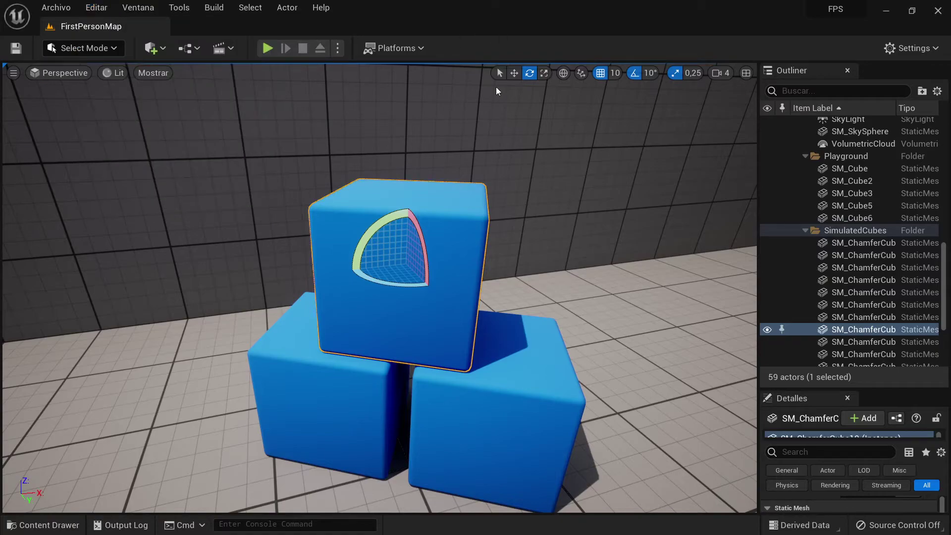
- Stretch and scale the top cube, undo the changes, then return to the Select tool
left_click(545, 73)
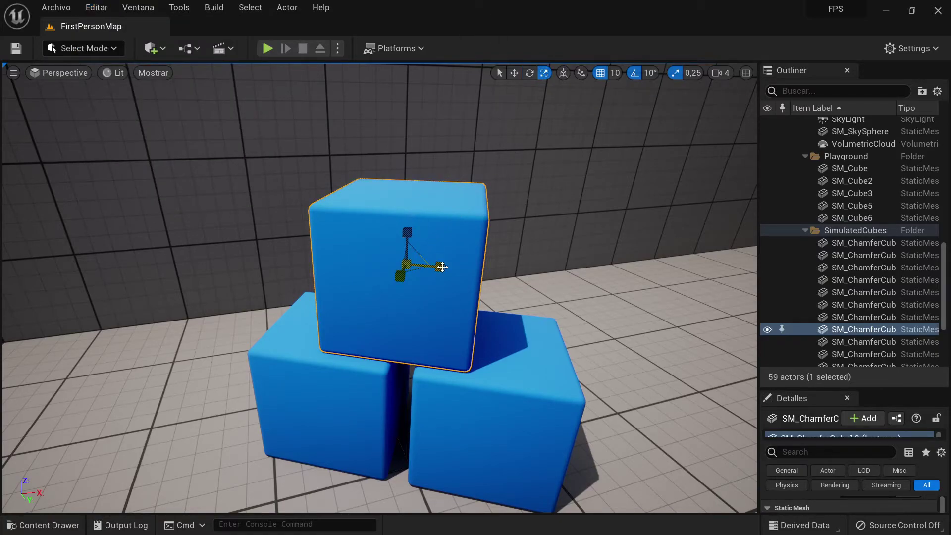
left_click_drag(439, 267, 452, 268)
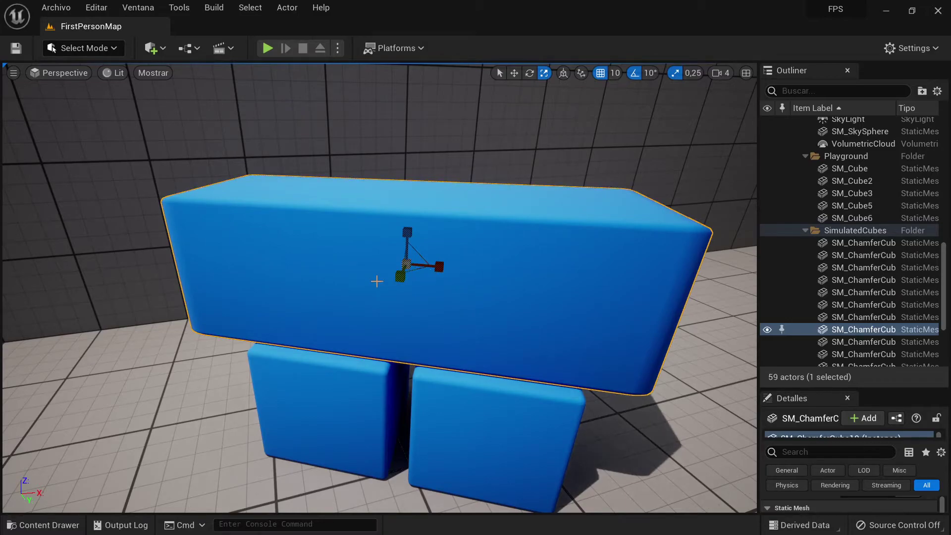
key("ctrl+z")
key("ctrl+z")
key("ctrl+z")
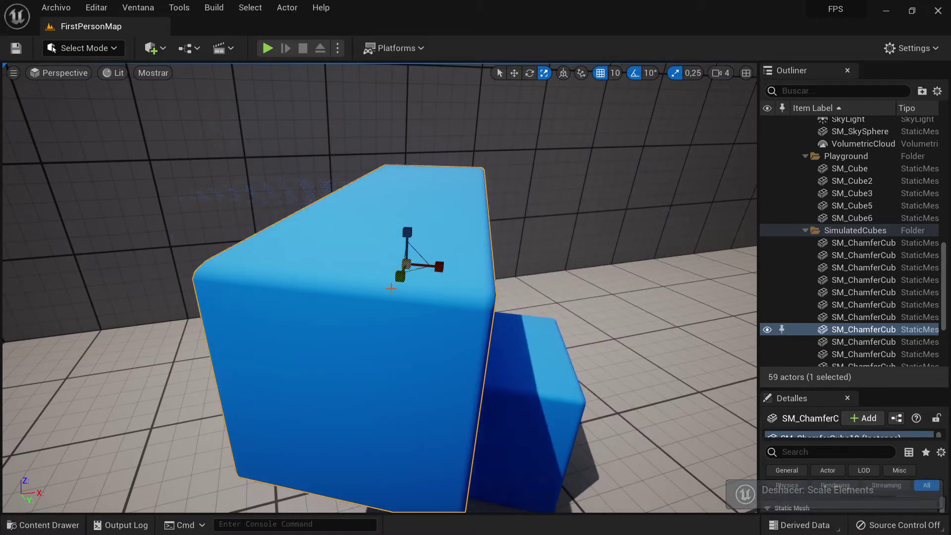
key("ctrl+z")
left_click_drag(407, 231, 409, 237)
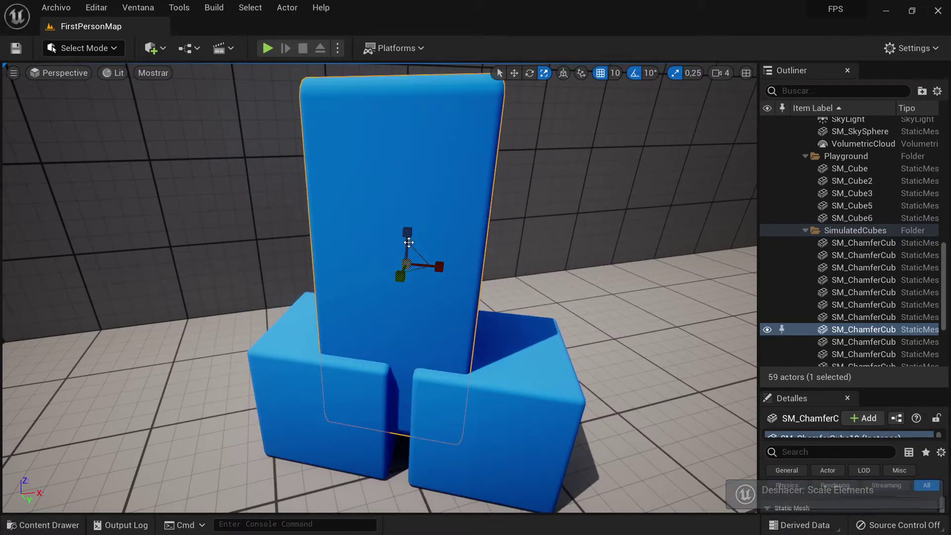
key("ctrl+z")
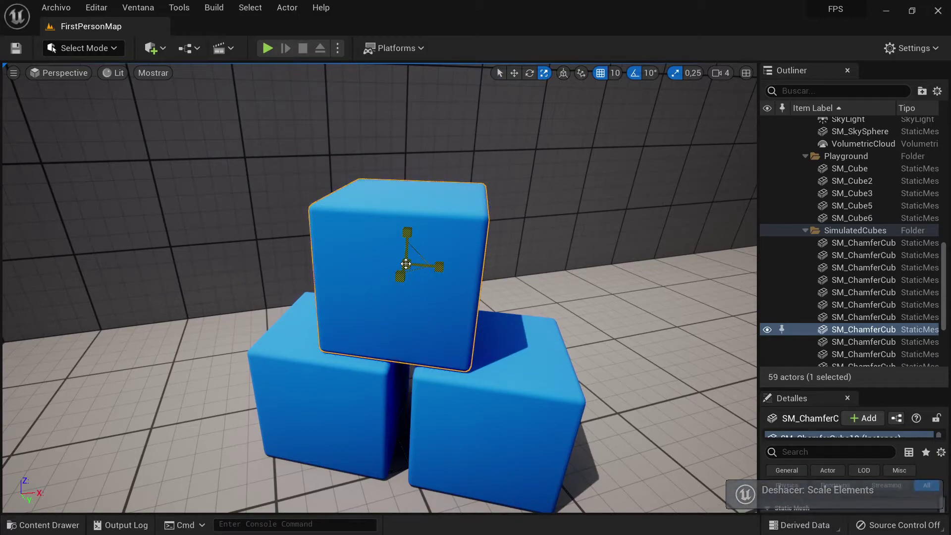
mouse_move(406, 263)
left_mouse_down()
mouse_move(421, 247)
mouse_move(399, 277)
mouse_move(416, 257)
left_mouse_up()
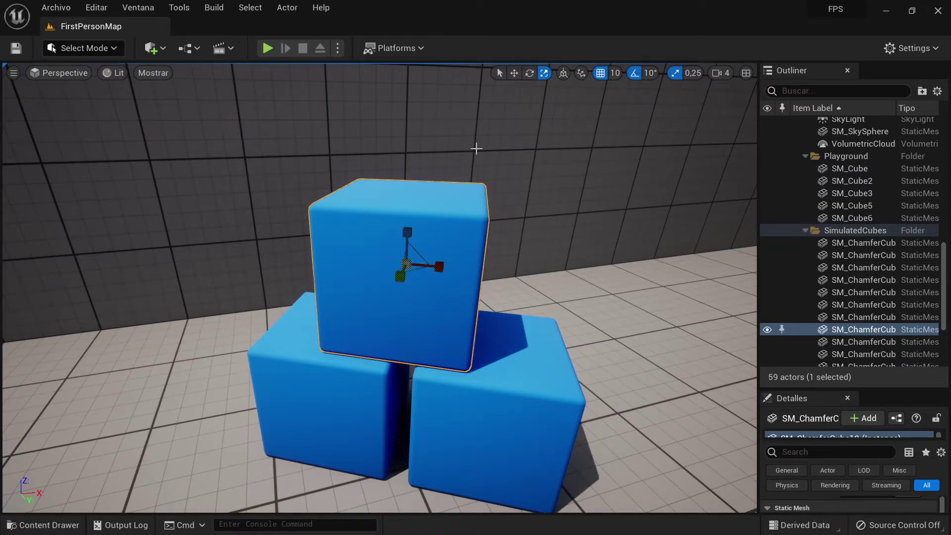
left_click(500, 73)
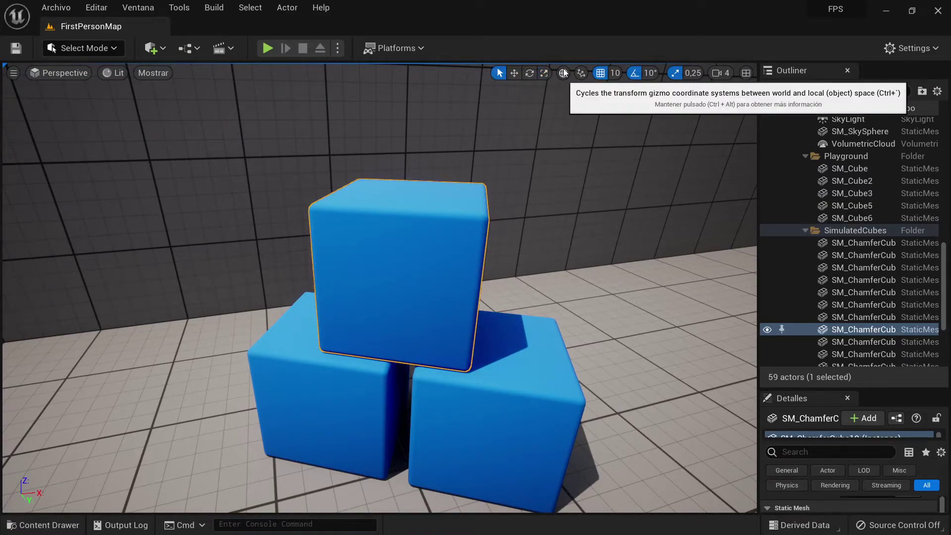
- Slide the top cube along its X axis with the Move tool in local coordinates
left_click(514, 73)
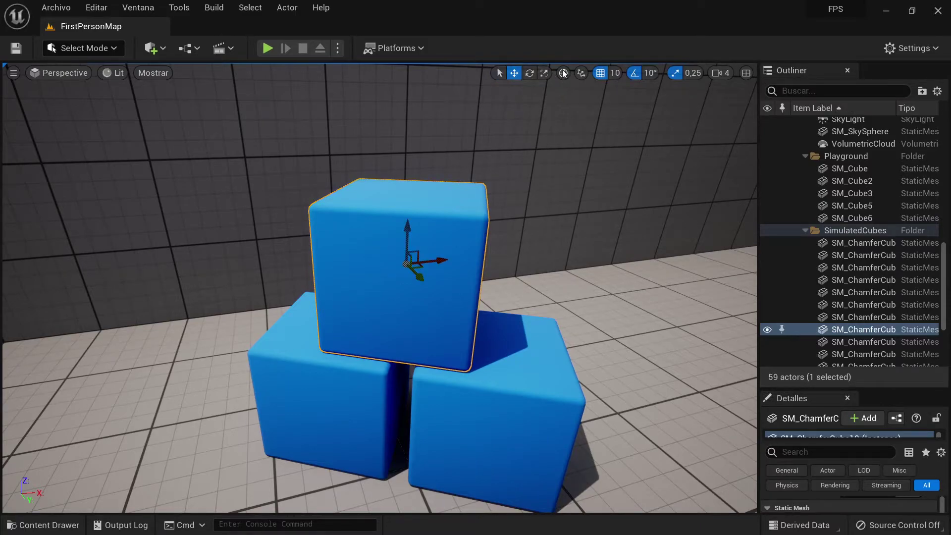
left_click(566, 79)
right_click_drag(457, 229, 475, 232)
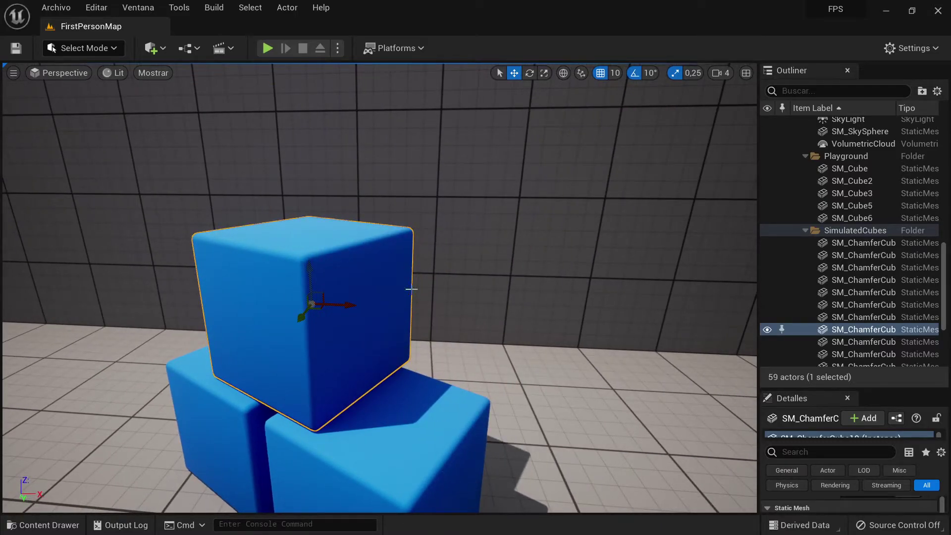
right_click_drag(411, 289, 410, 289)
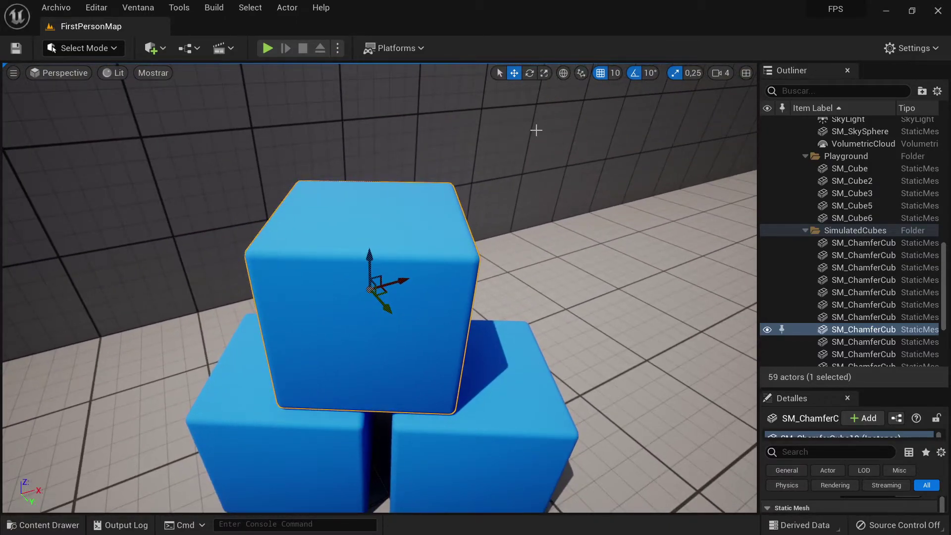
left_click(563, 73)
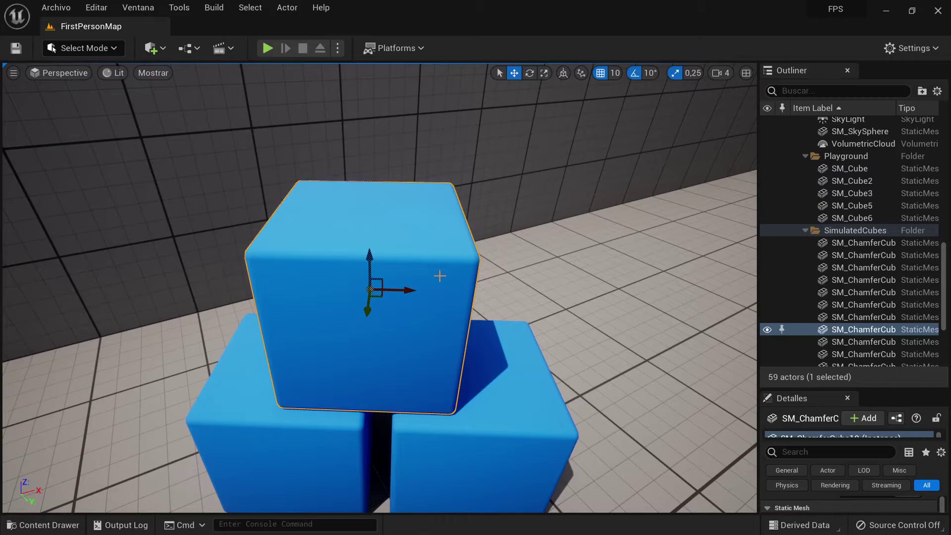
mouse_move(409, 289)
left_mouse_down()
mouse_move(330, 299)
mouse_move(415, 322)
left_mouse_up()
scroll(380, 287, "down", 2)
scroll(379, 287, "down", 3)
scroll(380, 287, "down", 1)
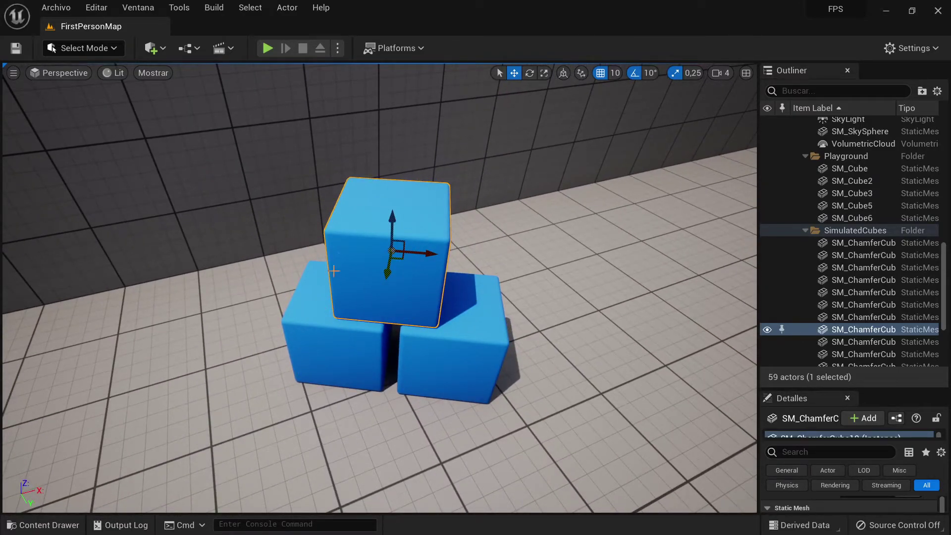
- Back in world axes, slide the cube in snapped steps, then disable grid snapping and move it freely
left_click(564, 73)
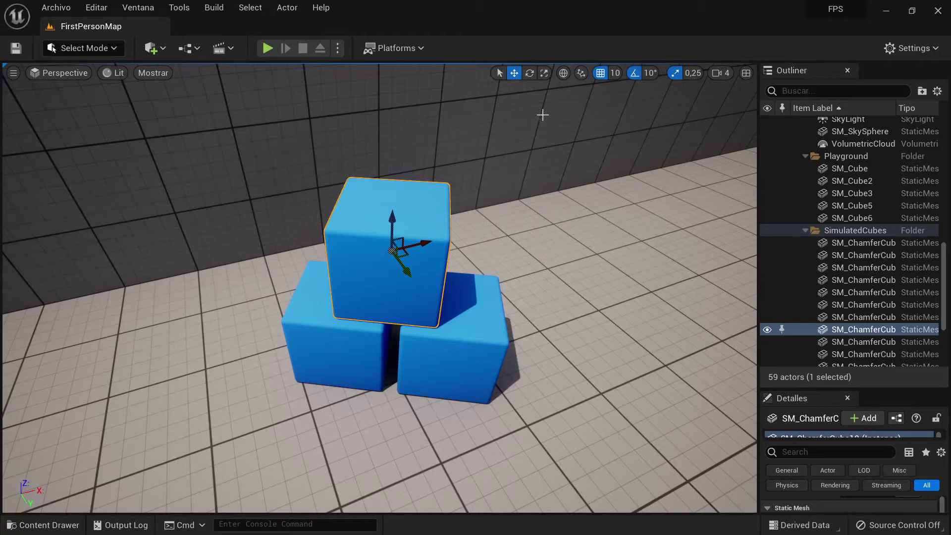
left_click(564, 73)
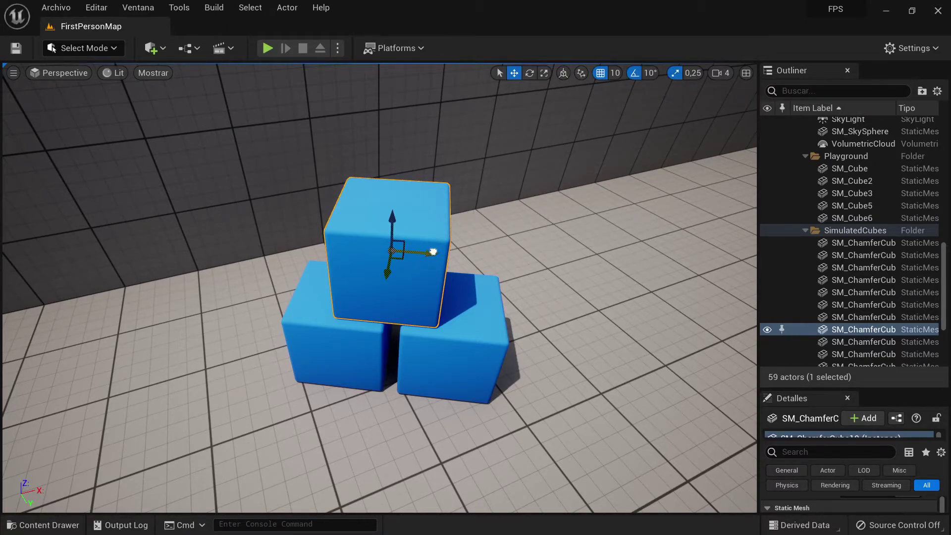
left_click_drag(434, 251, 535, 268)
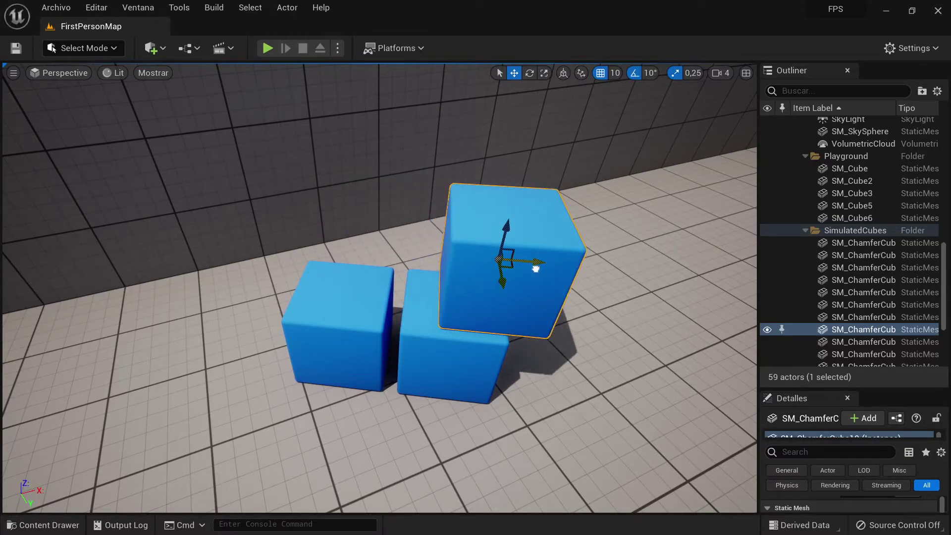
mouse_move(535, 268)
left_mouse_down()
mouse_move(430, 244)
mouse_move(440, 245)
left_mouse_up()
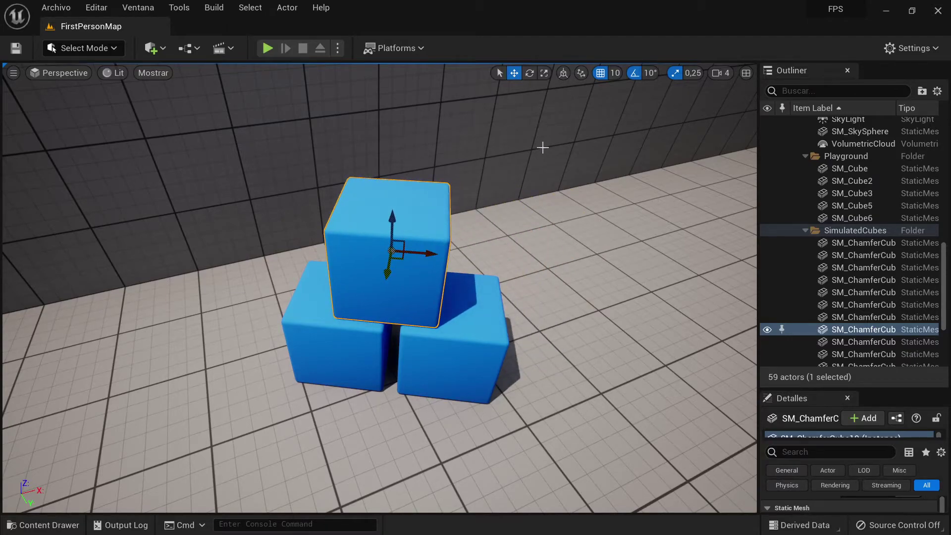
left_click(600, 73)
mouse_move(431, 254)
left_mouse_down()
mouse_move(407, 245)
mouse_move(436, 256)
left_mouse_up()
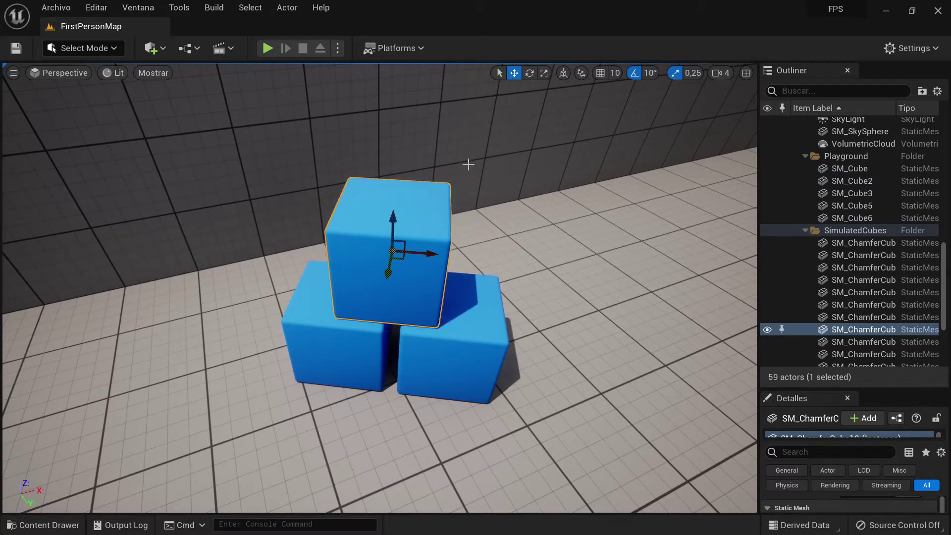
left_click(613, 73)
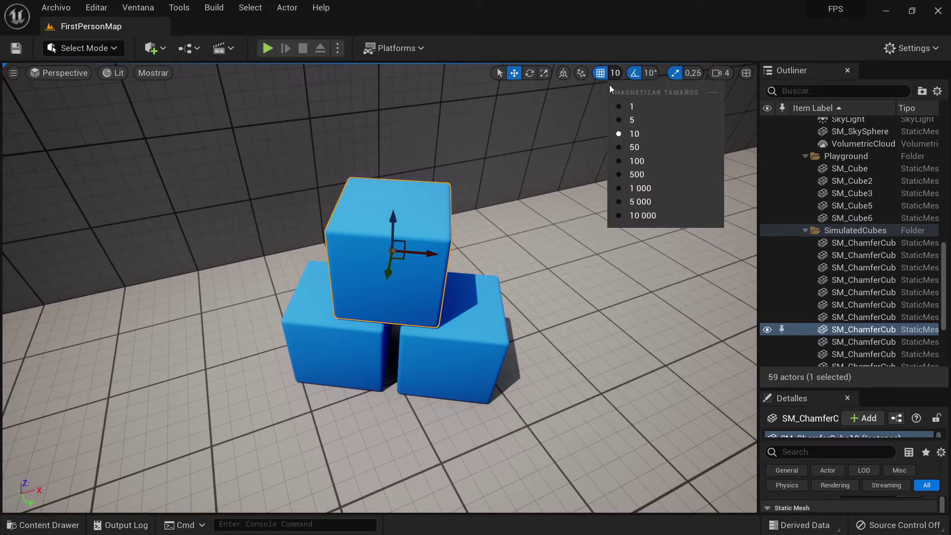
mouse_move(639, 78)
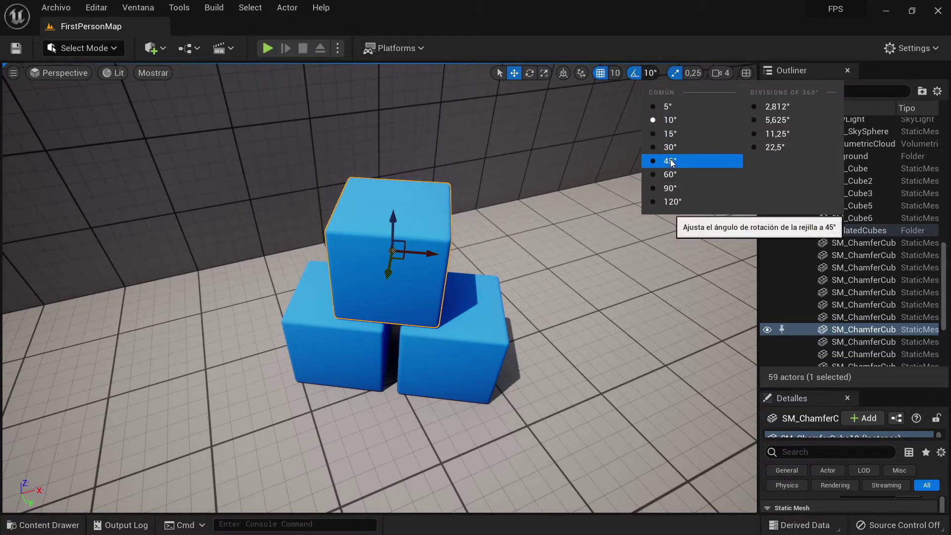
mouse_move(696, 73)
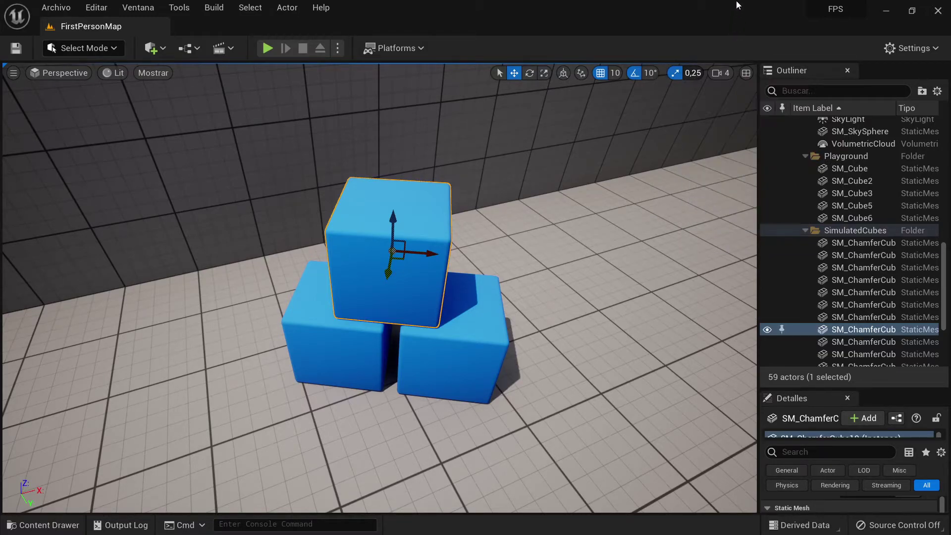
right_click_drag(664, 148, 664, 148)
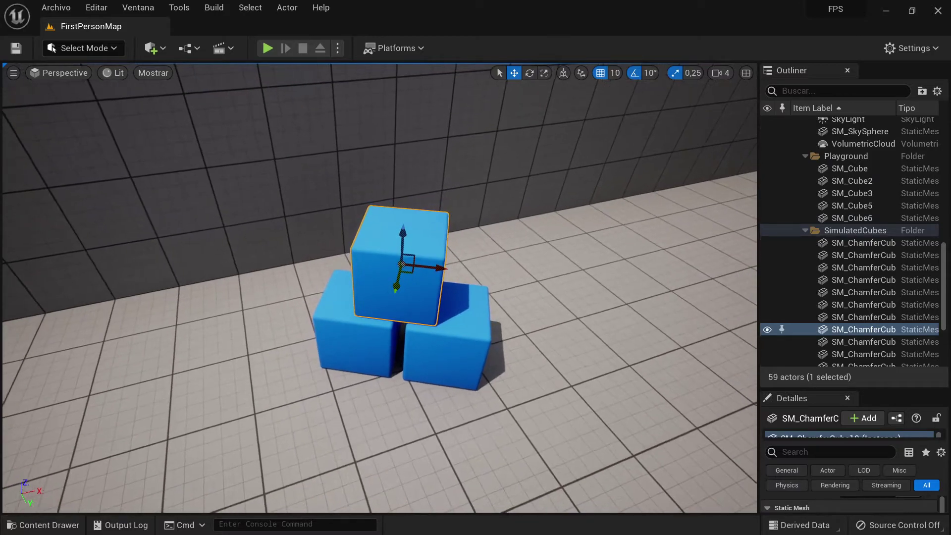
left_click(747, 74)
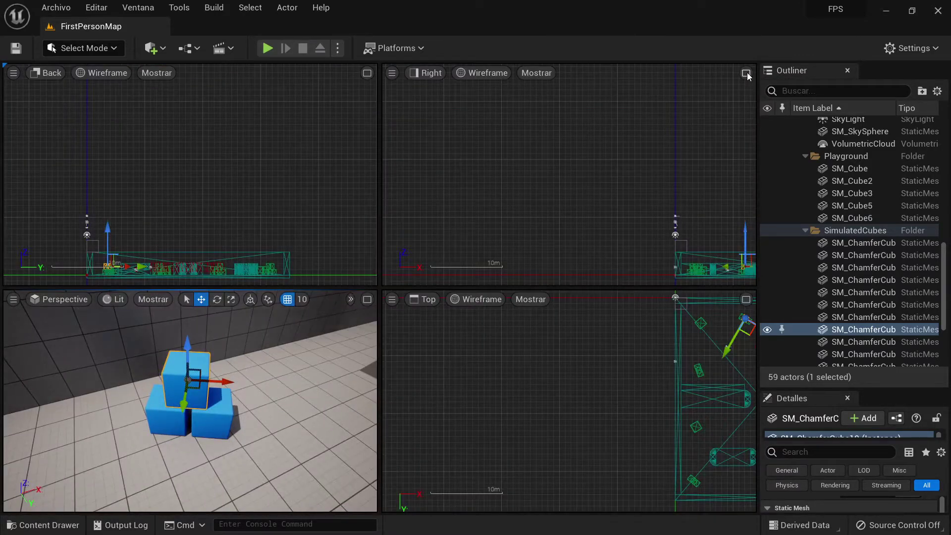
left_click(367, 299)
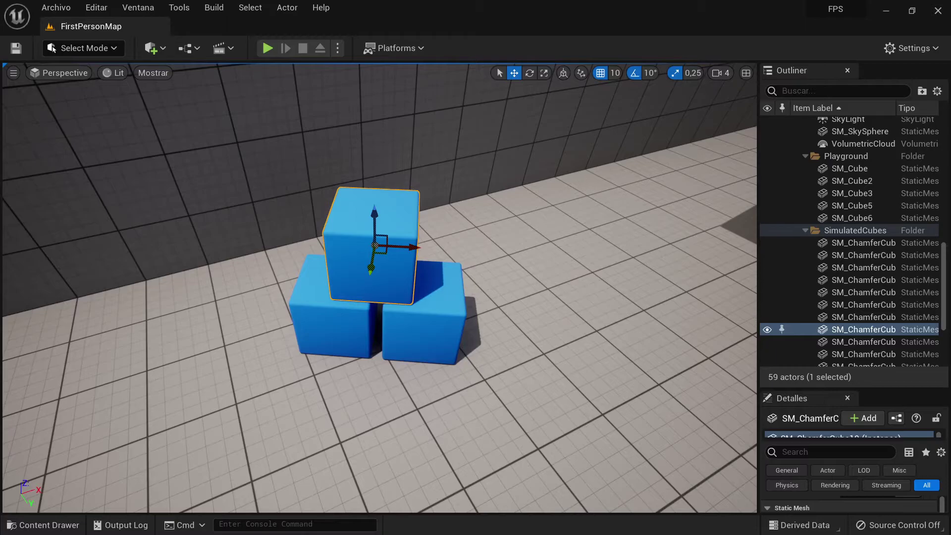
right_click_drag(644, 148, 693, 149)
right_click_drag(377, 257, 376, 376)
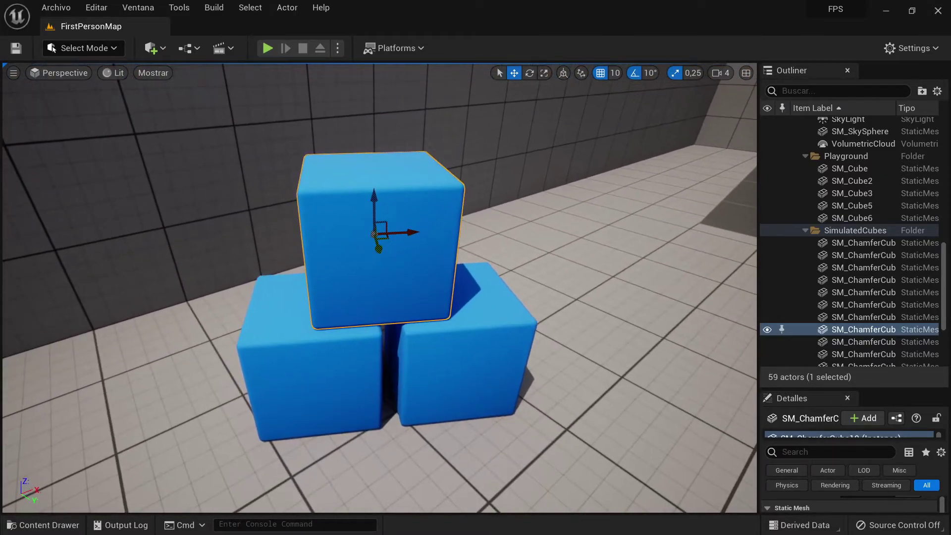
- Raise the viewport camera speed from 1 to 8
left_click(726, 69)
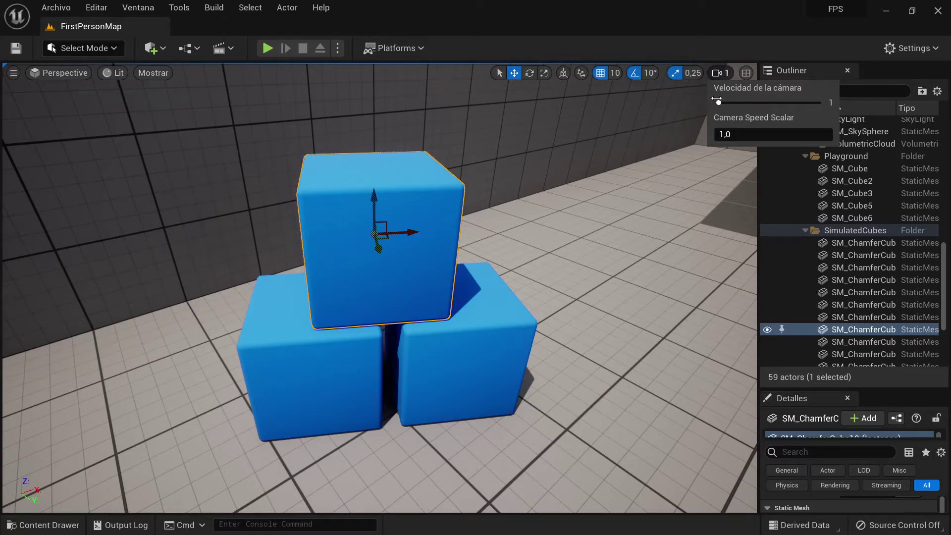
mouse_move(545, 247)
right_mouse_down()
mouse_move(521, 257)
mouse_move(515, 243)
right_mouse_up()
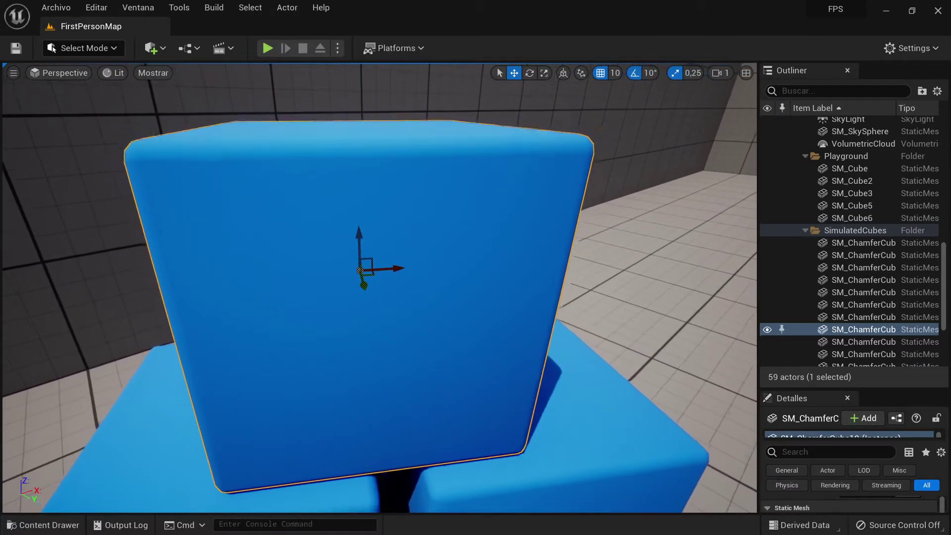
right_click_drag(515, 243, 515, 243)
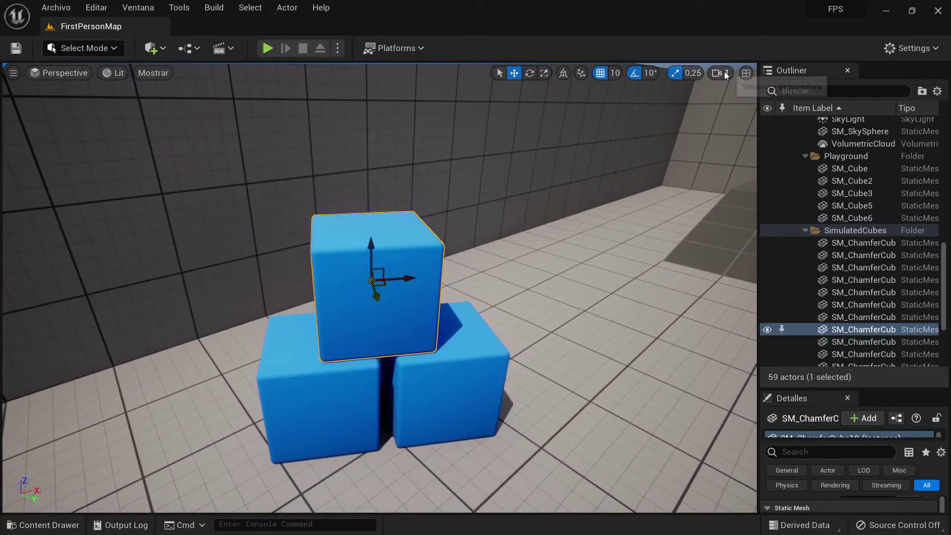
left_click(721, 73)
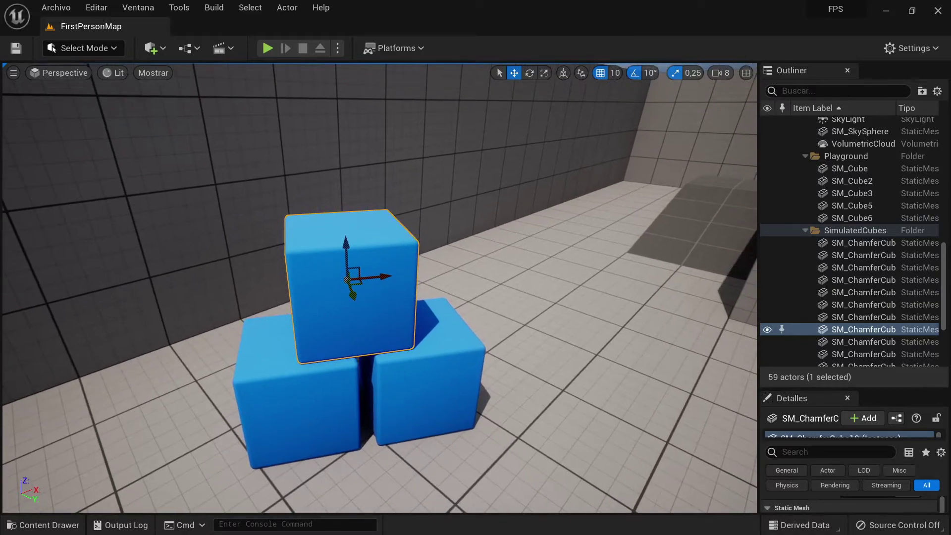
right_click_drag(500, 226, 501, 225)
scroll(258, 297, "down", 3)
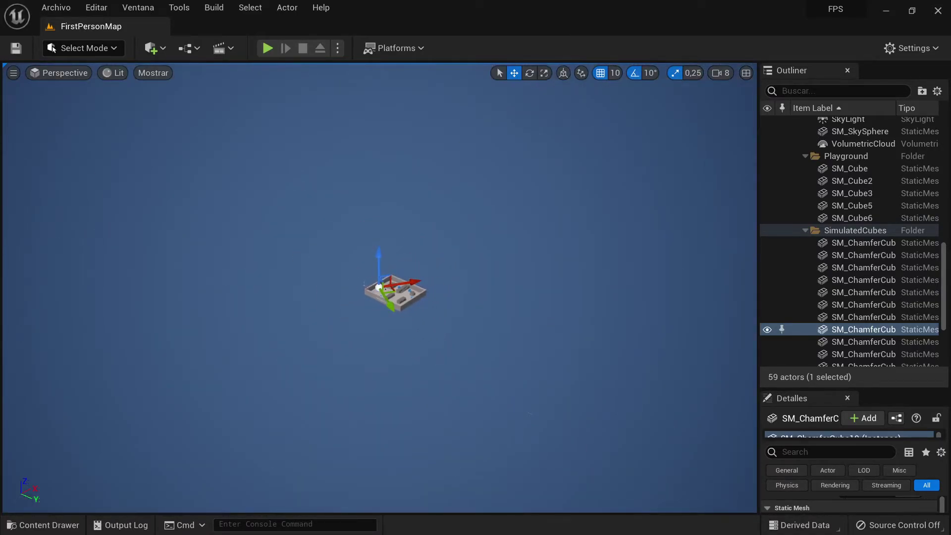
scroll(258, 297, "up", 8)
scroll(258, 296, "up", 5)
scroll(258, 296, "down", 6)
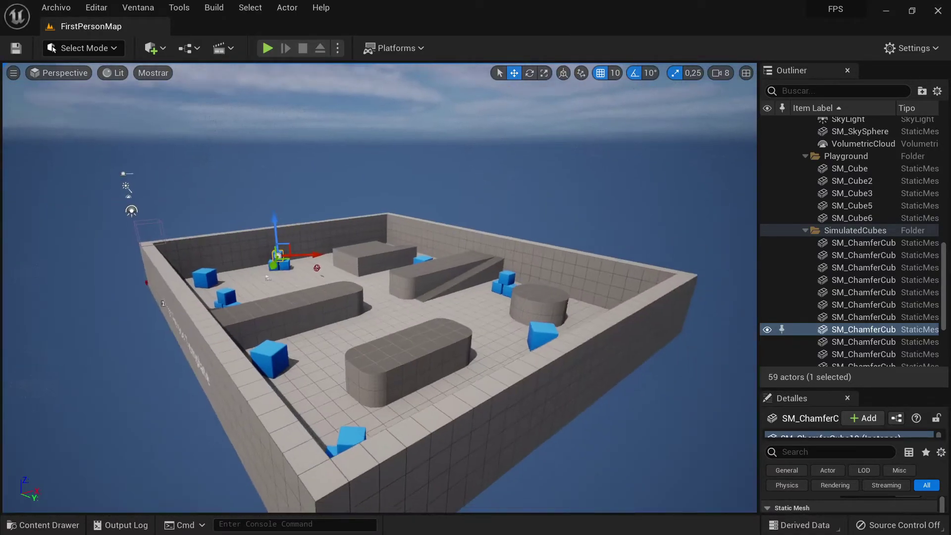
right_click_drag(258, 296, 258, 296)
scroll(399, 360, "up", 5)
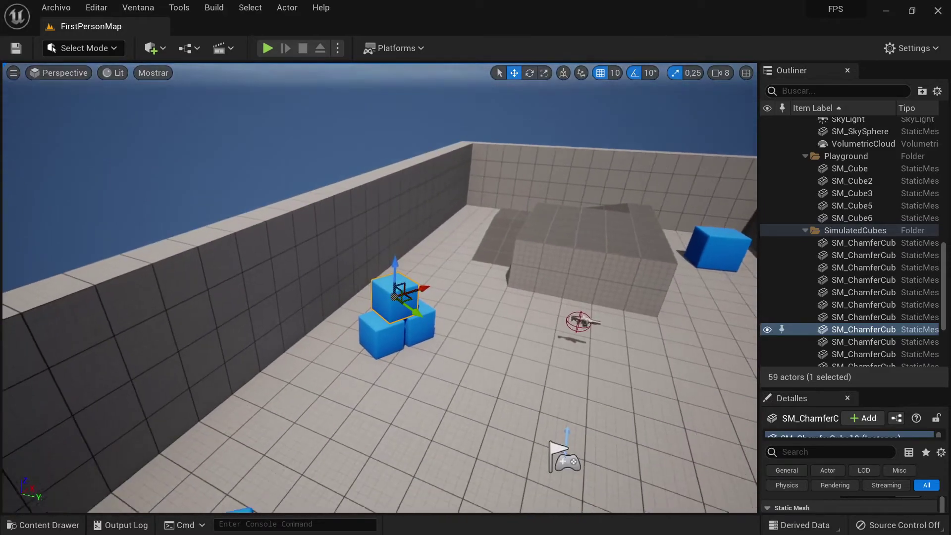
right_click_drag(400, 360, 444, 347)
key("f")
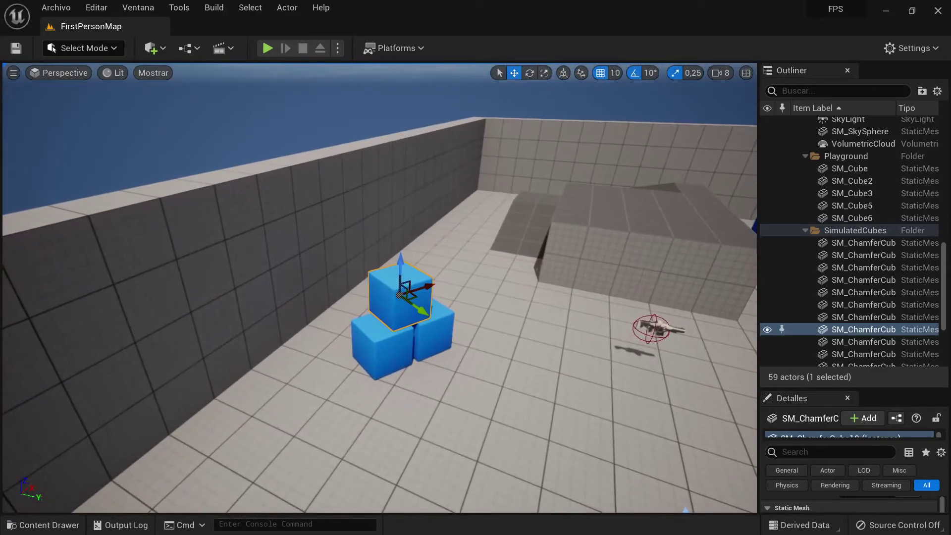
left_click(720, 73)
left_click(685, 43)
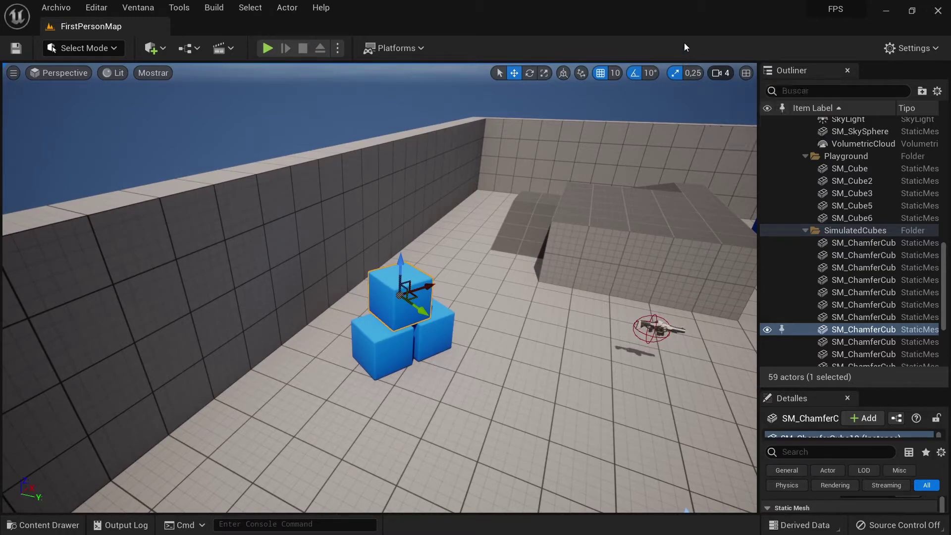
right_click_drag(380, 287, 380, 287)
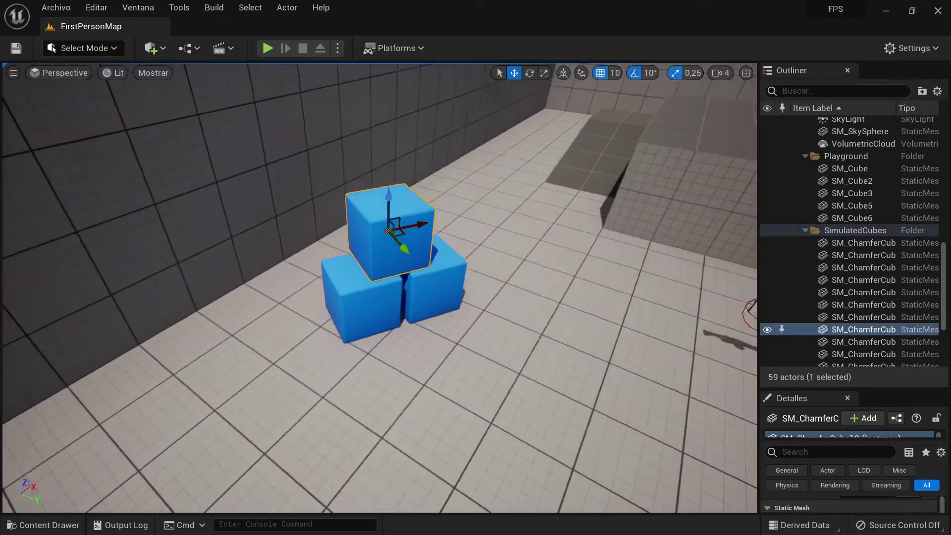
scroll(379, 288, "up", 5)
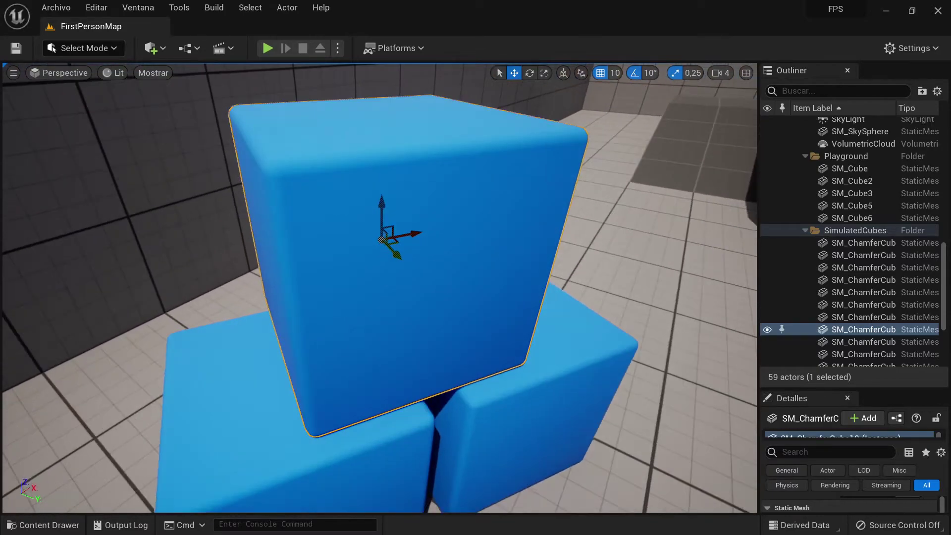
scroll(380, 288, "down", 4)
scroll(380, 288, "down", 5)
right_click_drag(380, 287, 380, 222)
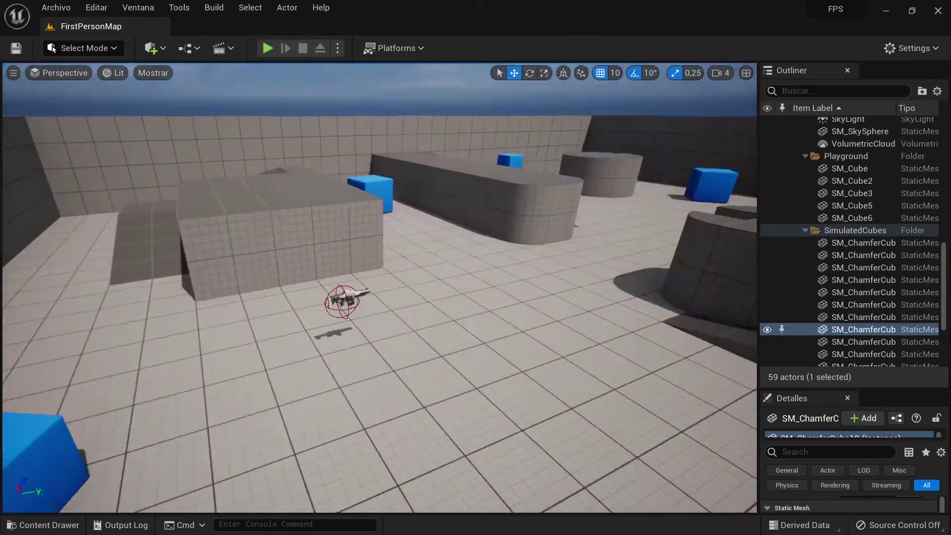
key("f")
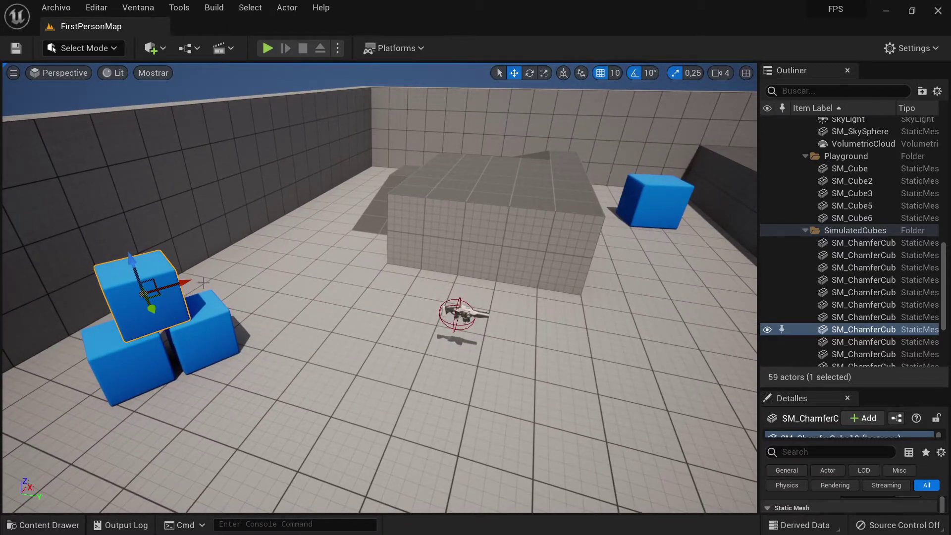
left_click_drag(203, 283, 183, 283)
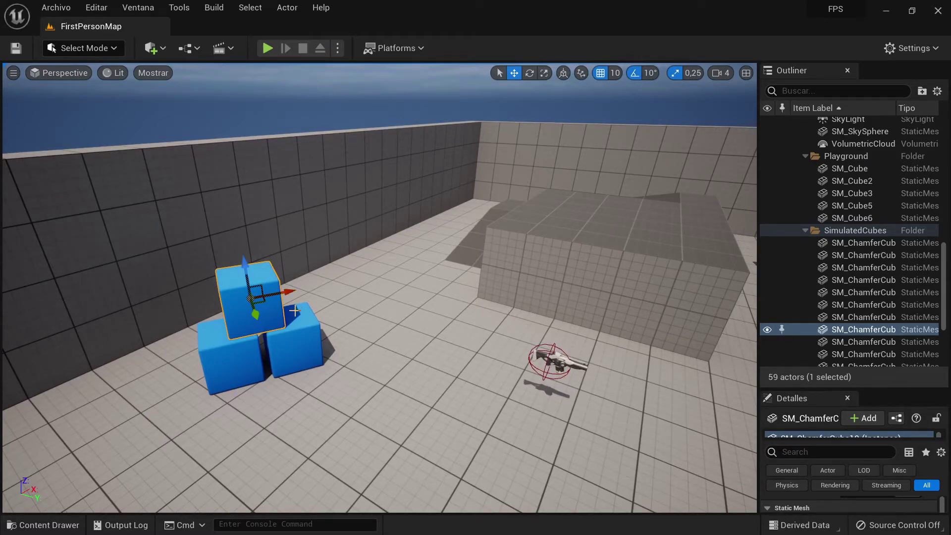
- Duplicate the top cube and place the copy on the floor in front of the grey block
key("ctrl+d")
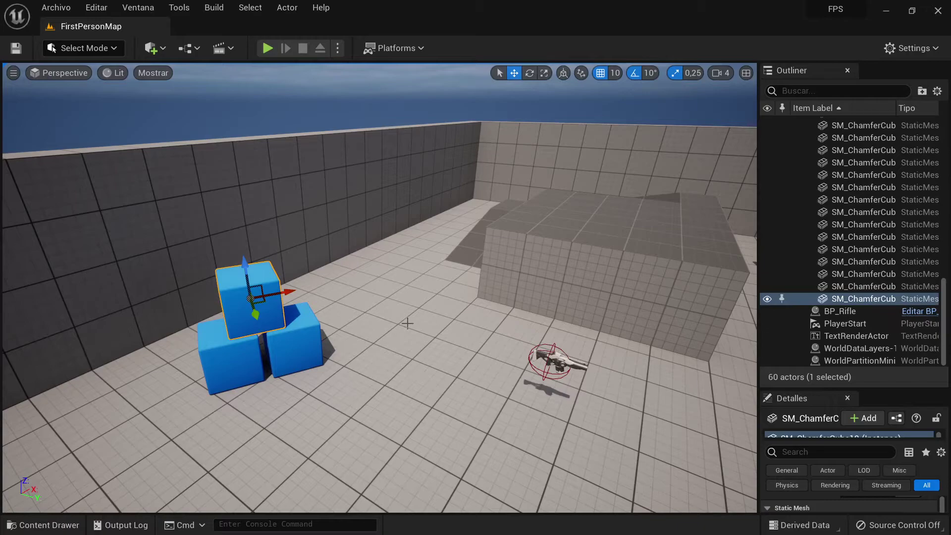
mouse_move(289, 293)
left_mouse_down()
mouse_move(435, 269)
mouse_move(542, 381)
left_mouse_up()
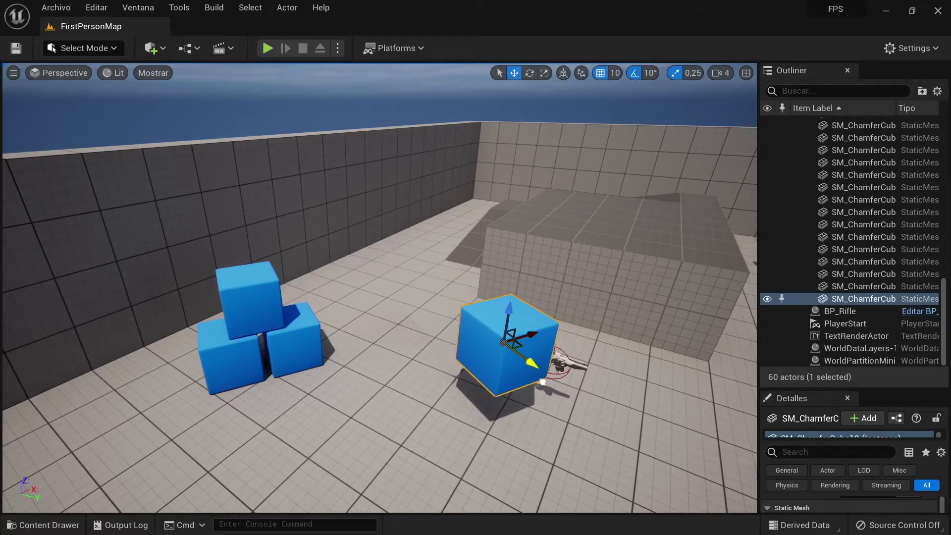
left_click_drag(486, 349, 545, 298)
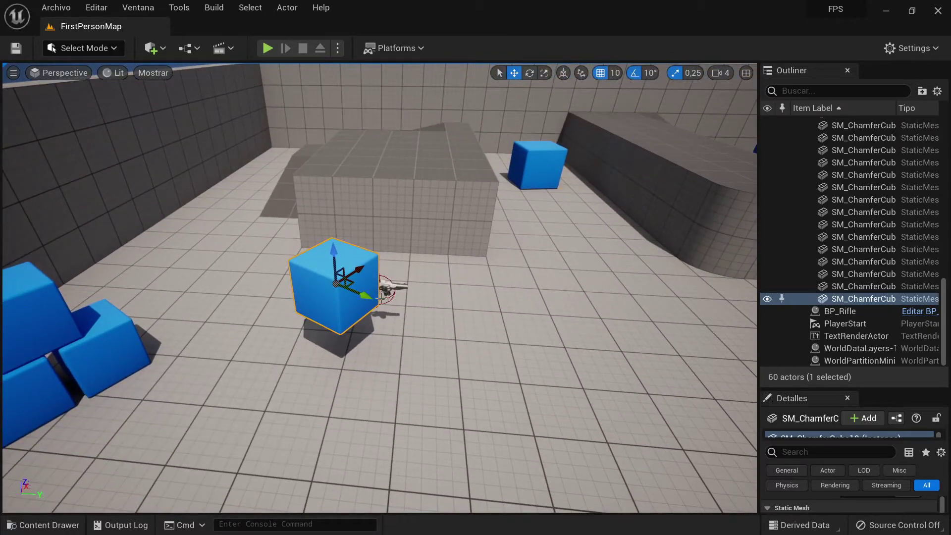
left_click_drag(365, 295, 488, 381)
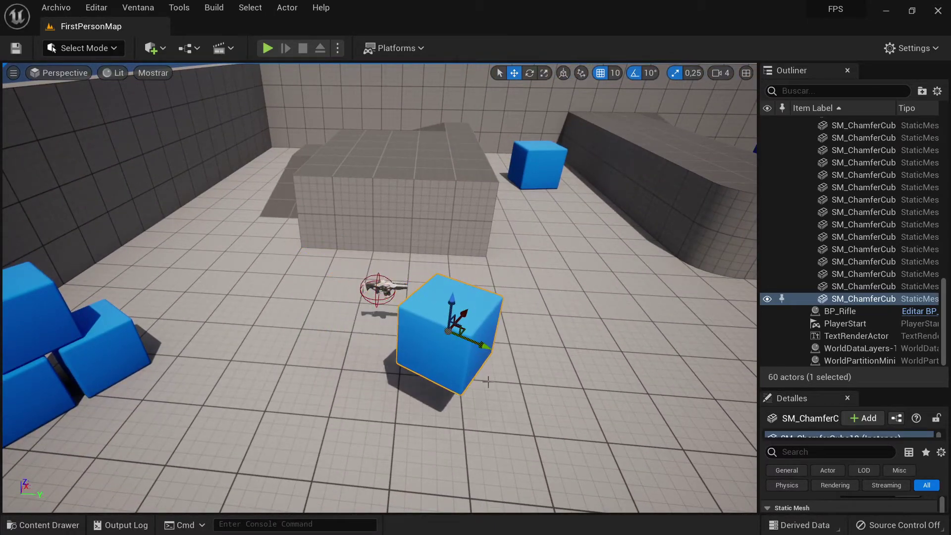
left_click_drag(462, 312, 547, 299)
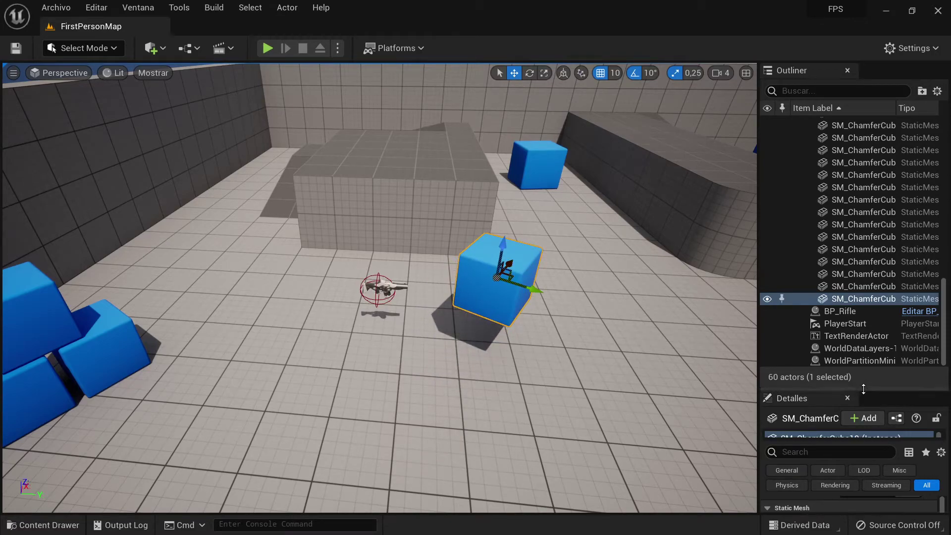
- Enlarge the Details panel and scroll to SM_ChamferCube19's Transformación settings
left_click_drag(872, 389, 881, 183)
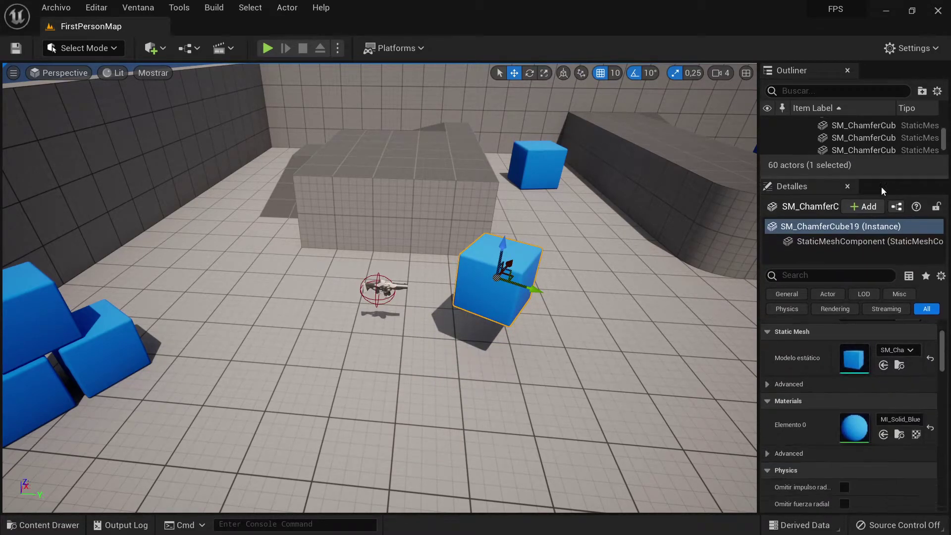
scroll(832, 371, "up", 3)
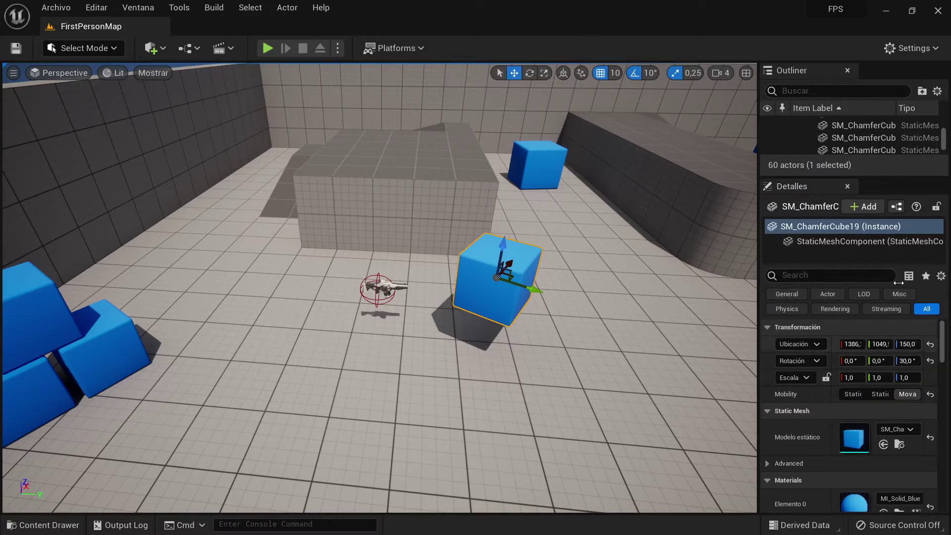
left_click(511, 283)
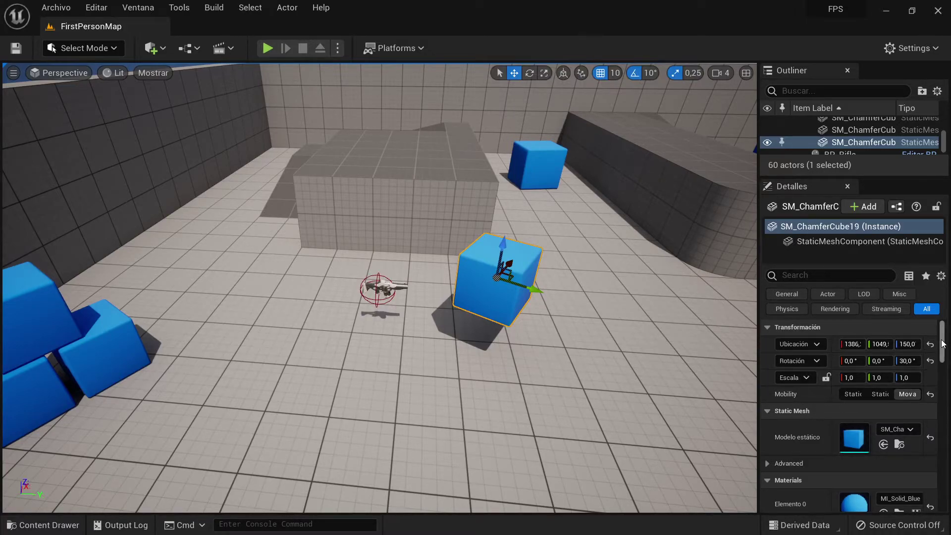
left_click_drag(943, 344, 949, 411)
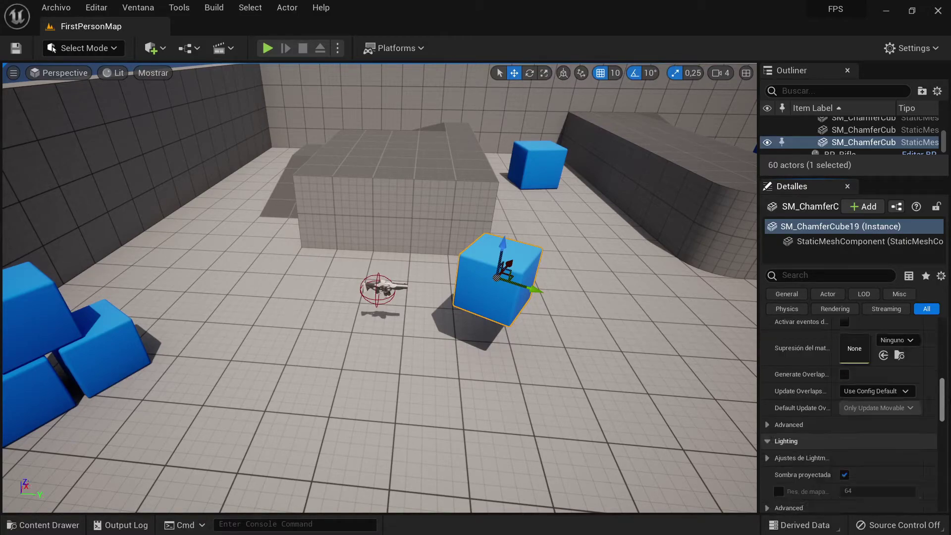
scroll(843, 497, "down", 1)
scroll(843, 498, "down", 3)
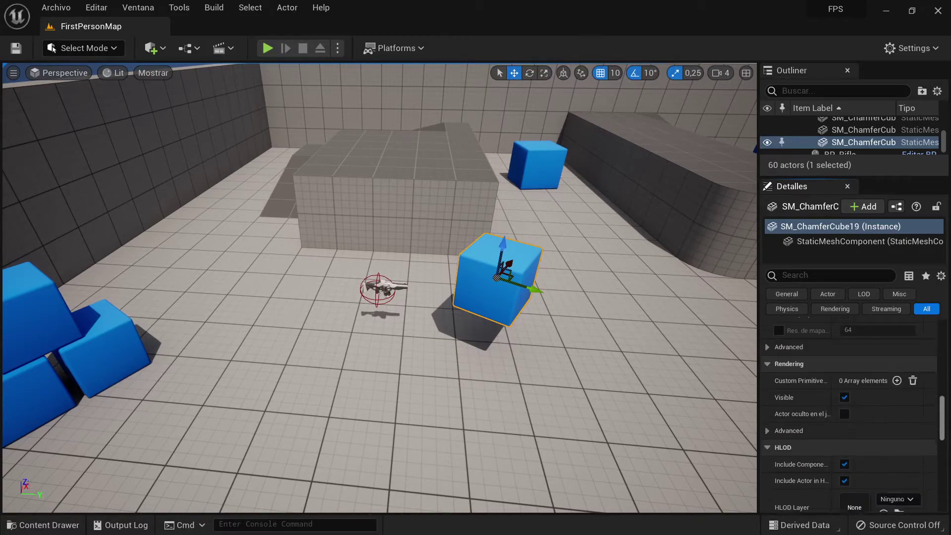
scroll(843, 498, "down", 3)
mouse_move(949, 428)
left_mouse_down()
mouse_move(950, 440)
mouse_move(942, 334)
left_mouse_up()
type("0")
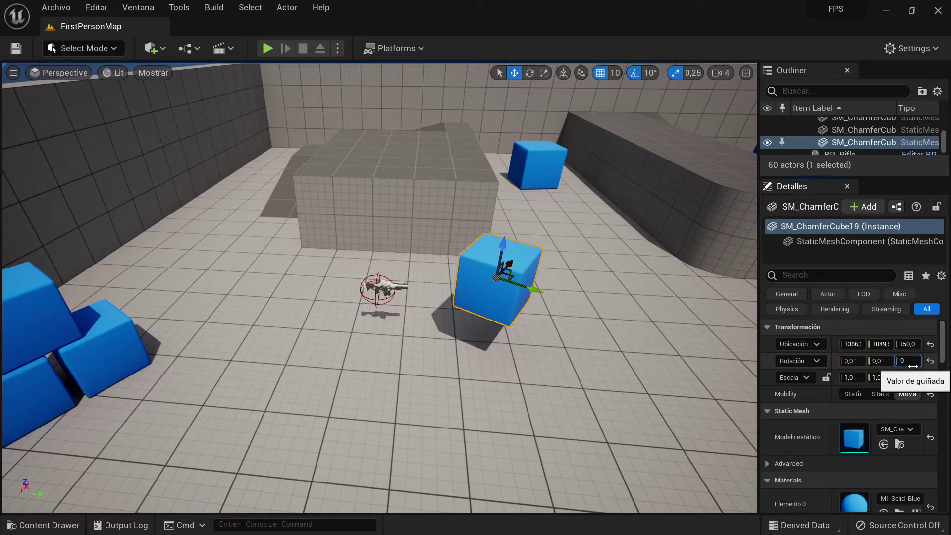
- Zero the cube's yaw, move it to Y 1629 and Z 50, and Alt-drag a copy beside it
key("Return")
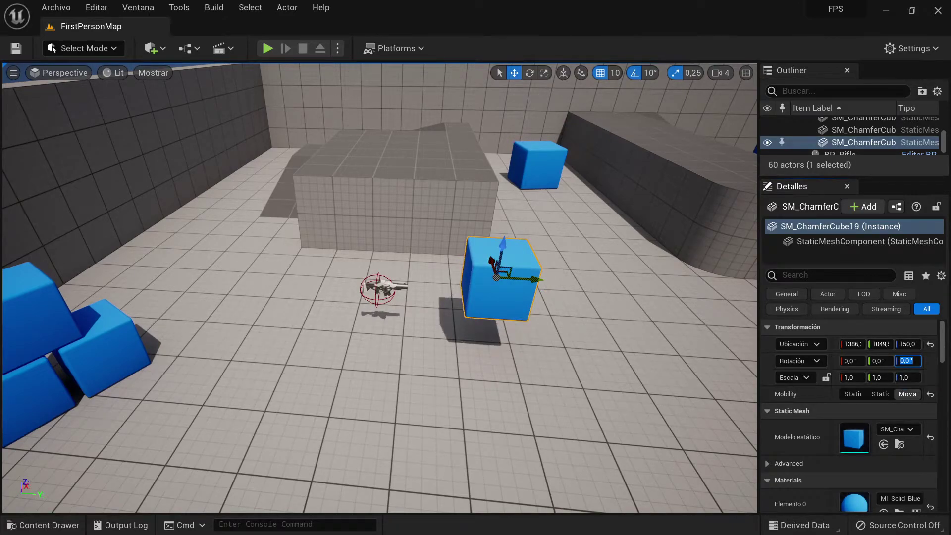
right_click_drag(379, 287, 445, 297)
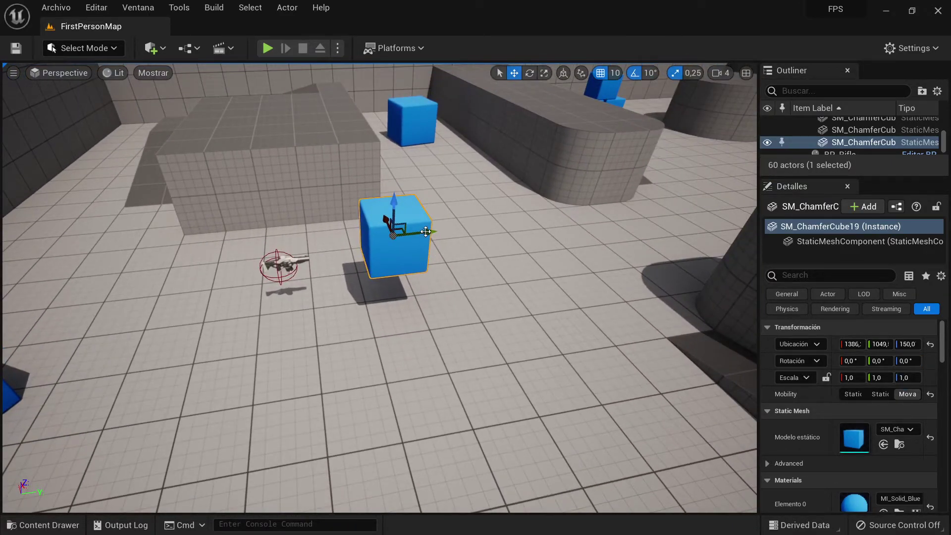
left_click_drag(426, 231, 610, 256)
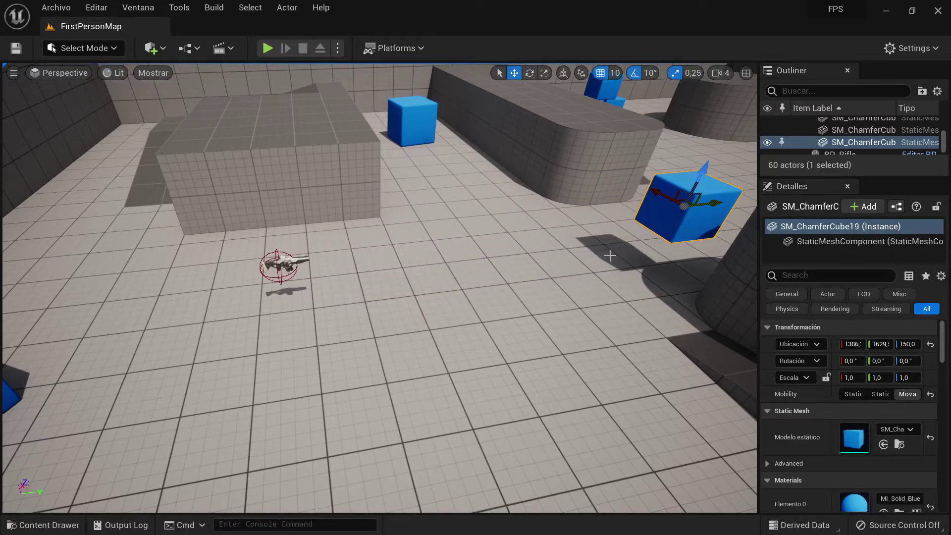
key("f")
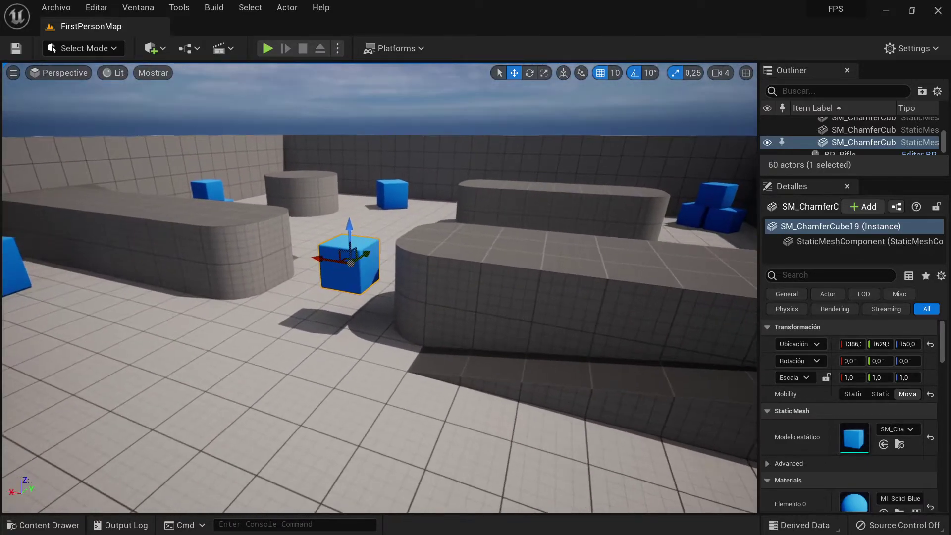
mouse_move(471, 258)
left_mouse_down("alt")
mouse_move(400, 267)
mouse_move(479, 232)
left_mouse_up("alt")
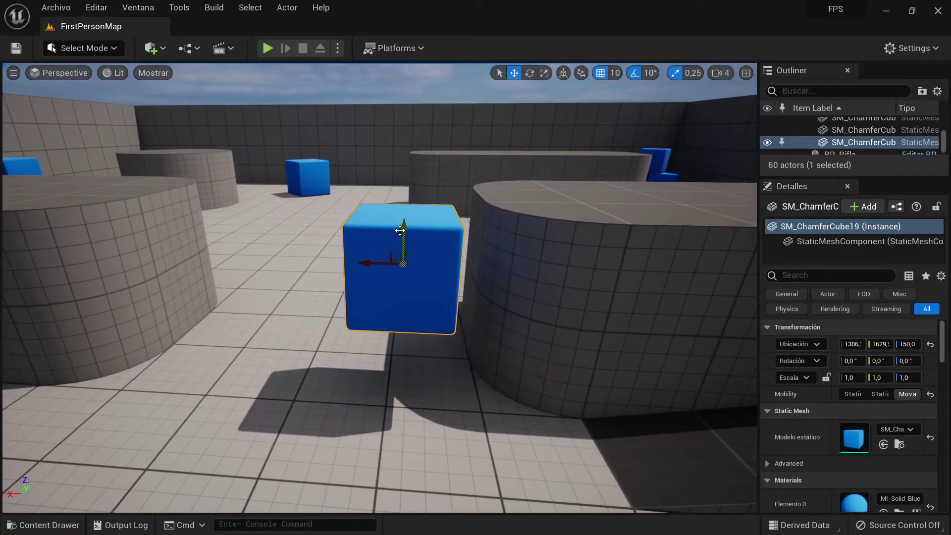
left_click_drag(399, 231, 404, 308)
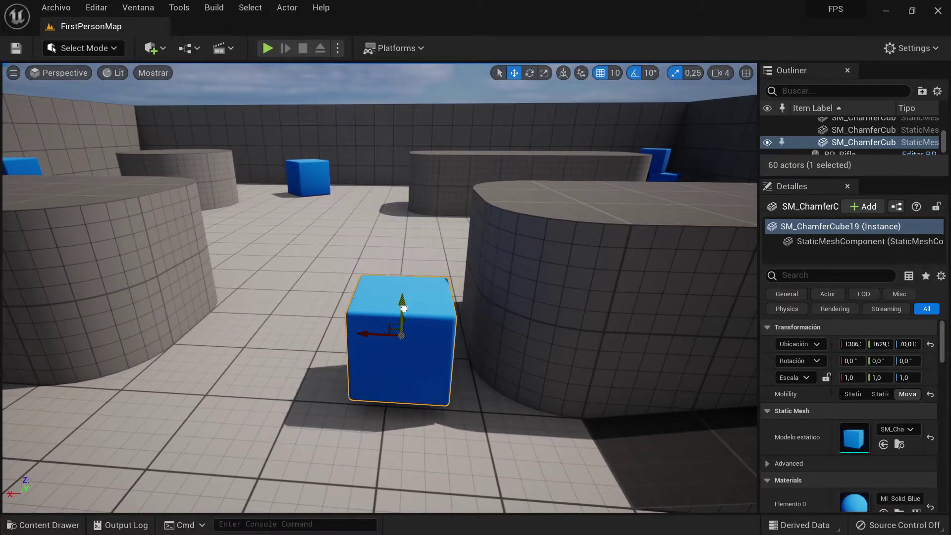
left_click_drag(402, 303, 402, 317)
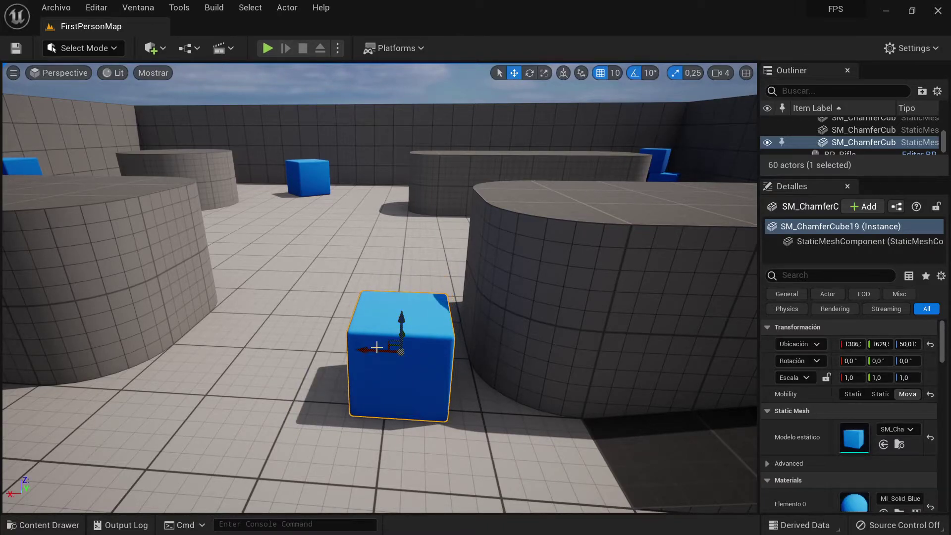
mouse_move(364, 351)
left_mouse_down("alt")
mouse_move(310, 336)
mouse_move(186, 327)
left_mouse_up("alt")
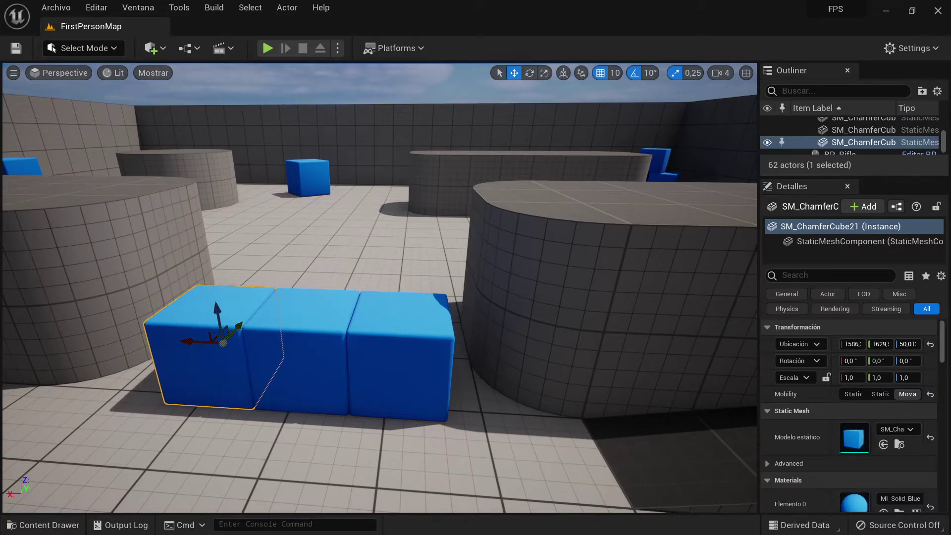
- Select the three chamfered cubes, duplicate them and raise the copies into a second row
right_click_drag(358, 305, 357, 305)
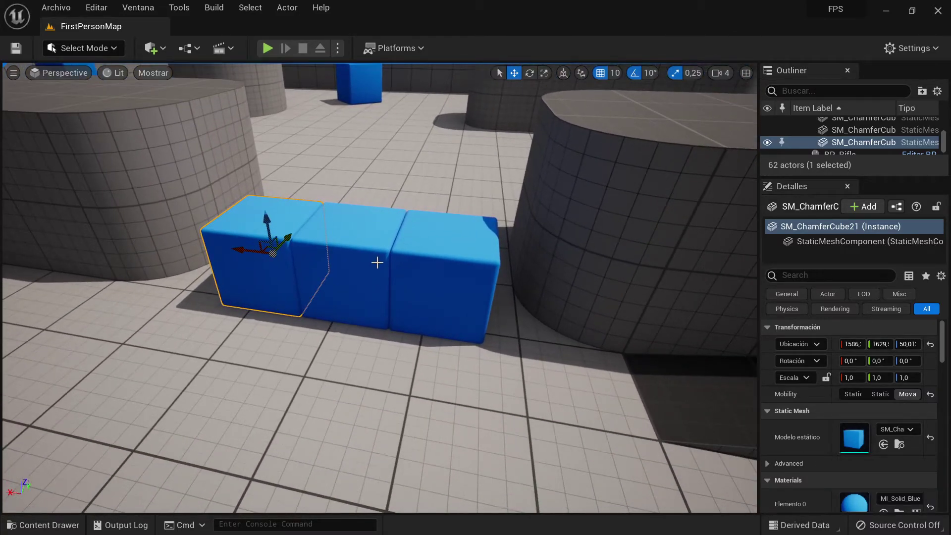
left_click(377, 262, "ctrl")
left_click(447, 295, "ctrl")
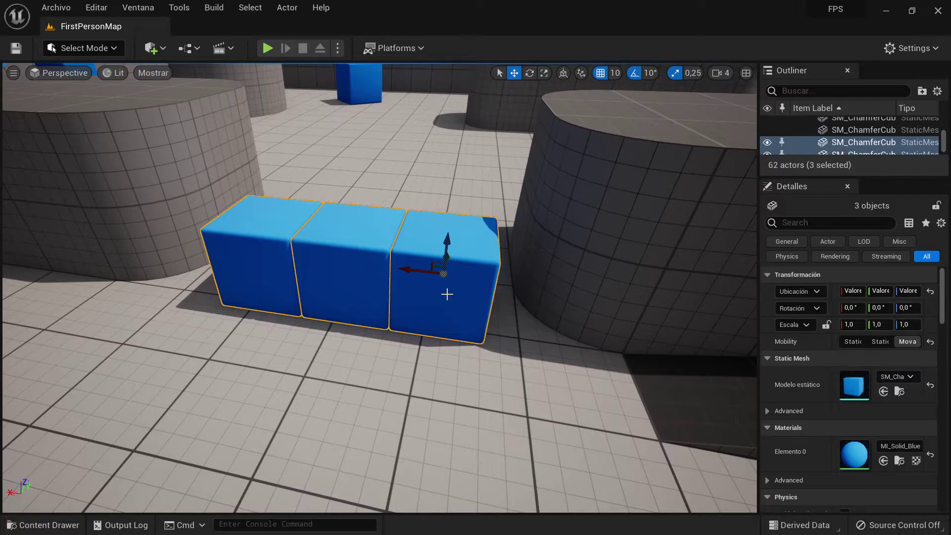
key("ctrl+d")
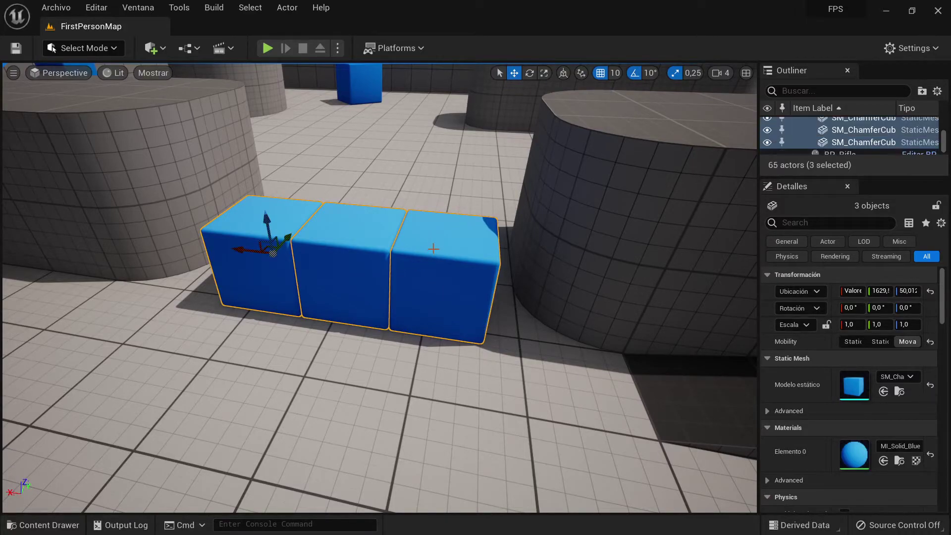
left_click_drag(261, 216, 242, 127)
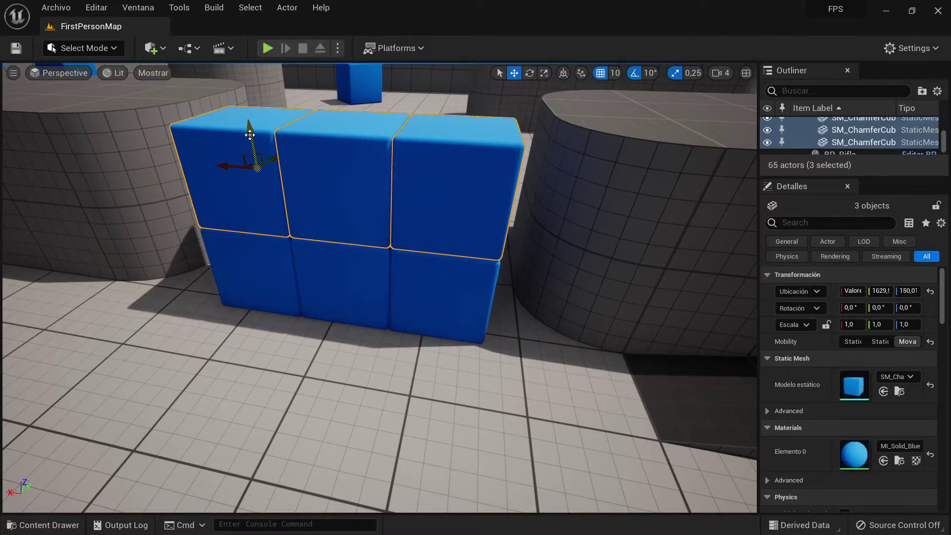
- Lift three more cube copies into a third layer, completing a nine-cube wall topped at Z 250
right_click_drag(319, 172, 319, 172)
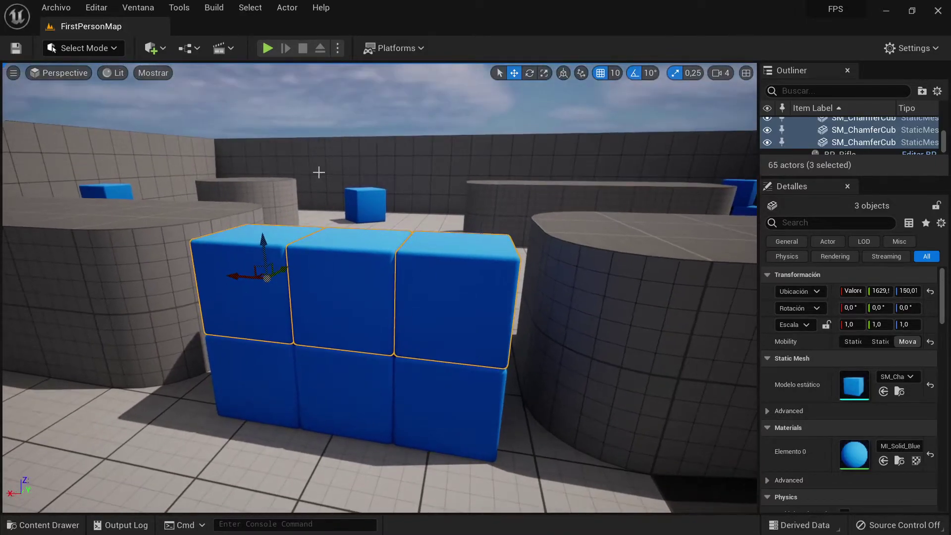
left_click_drag(263, 237, 260, 136)
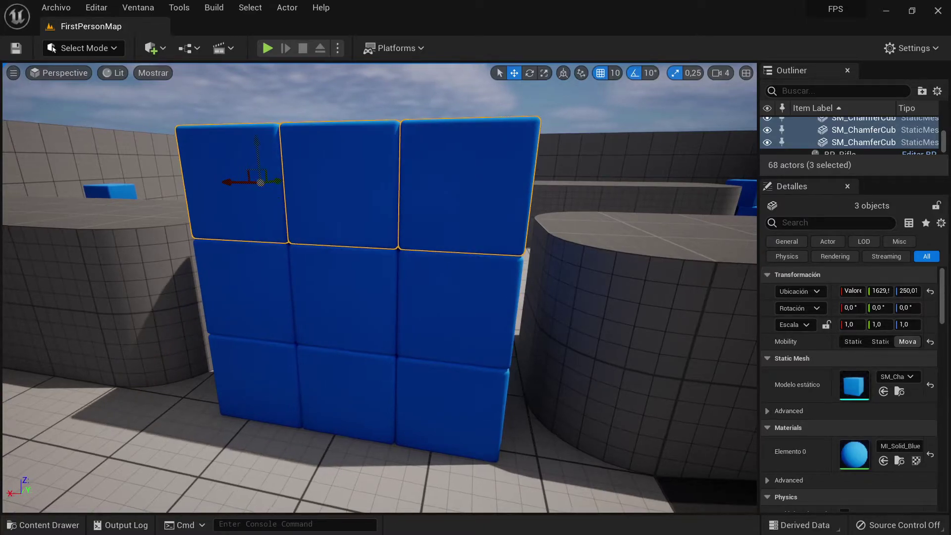
right_click_drag(259, 136, 260, 136)
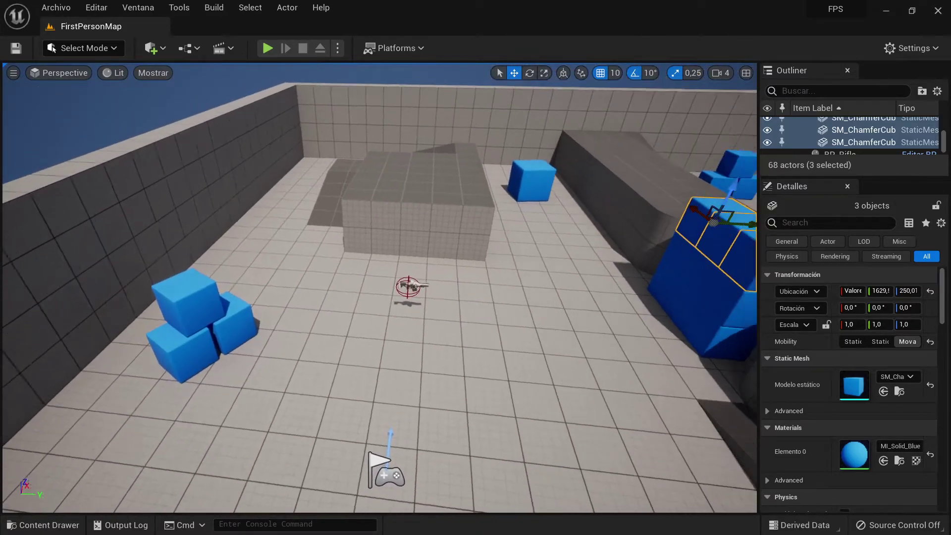
- Select PlayerStart and BP_Rifle, then start a Play-In-Editor session
right_click_drag(376, 278, 375, 279)
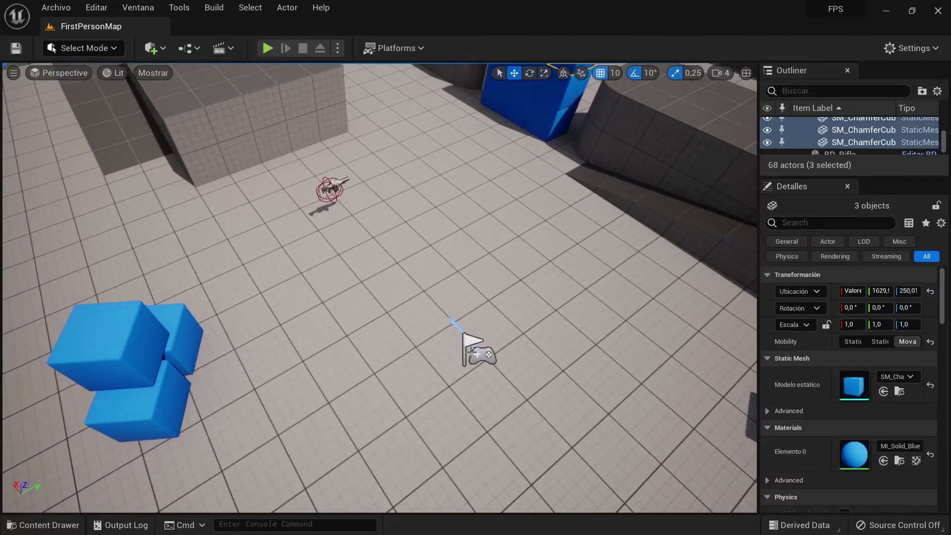
left_click(470, 353)
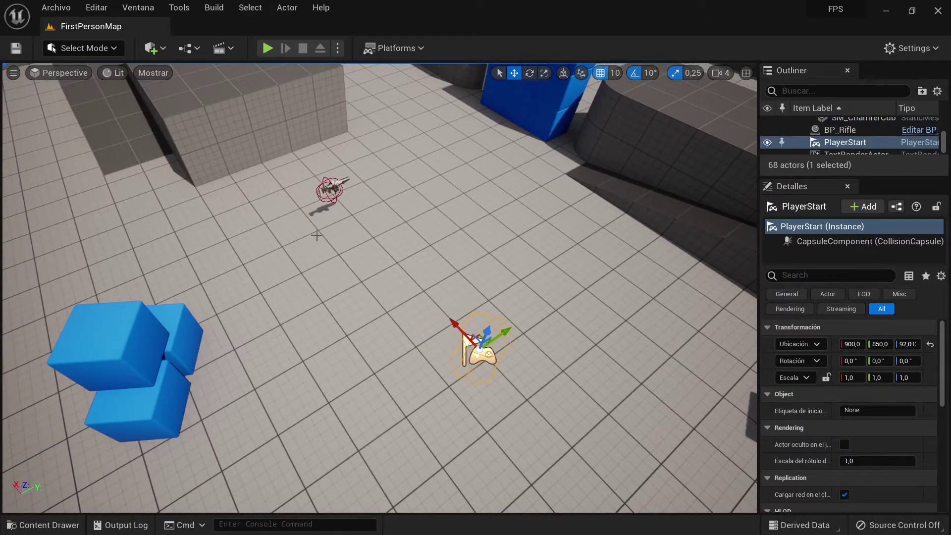
left_click(330, 192)
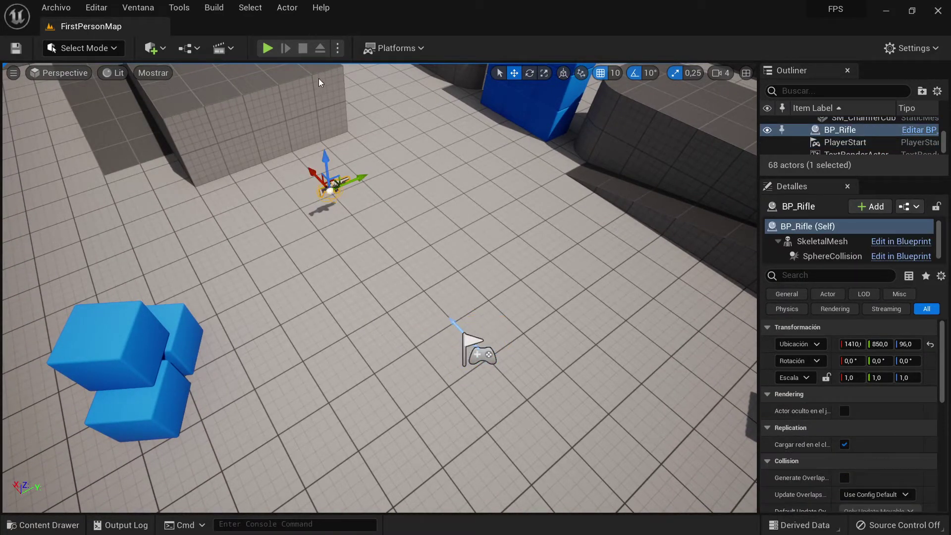
left_click(267, 49)
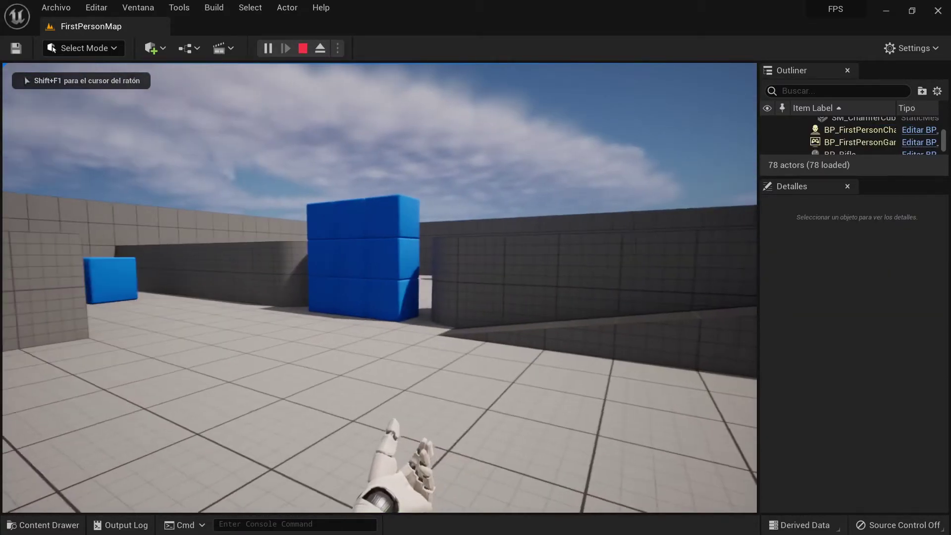
- Walk with W/S to pick up the rifle and fire projectiles at the blue cubes
key("w")
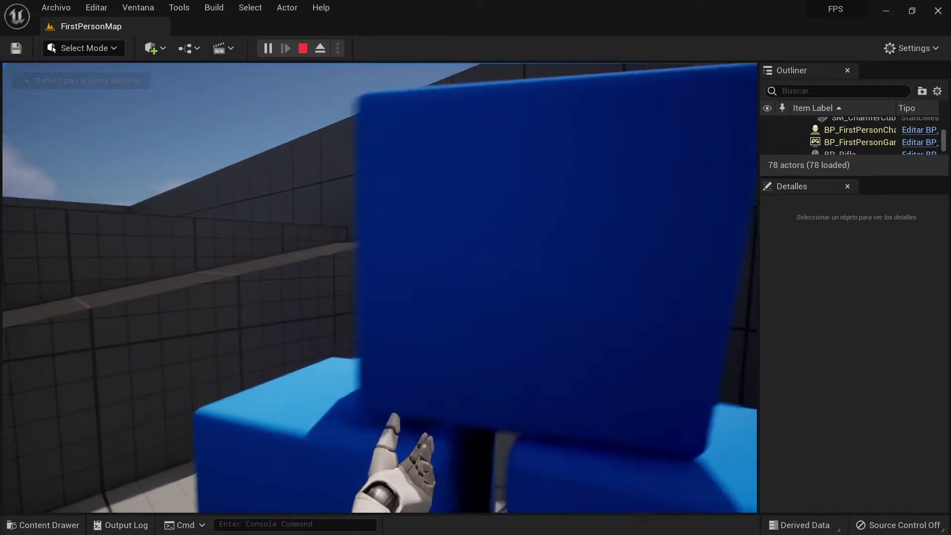
key("s")
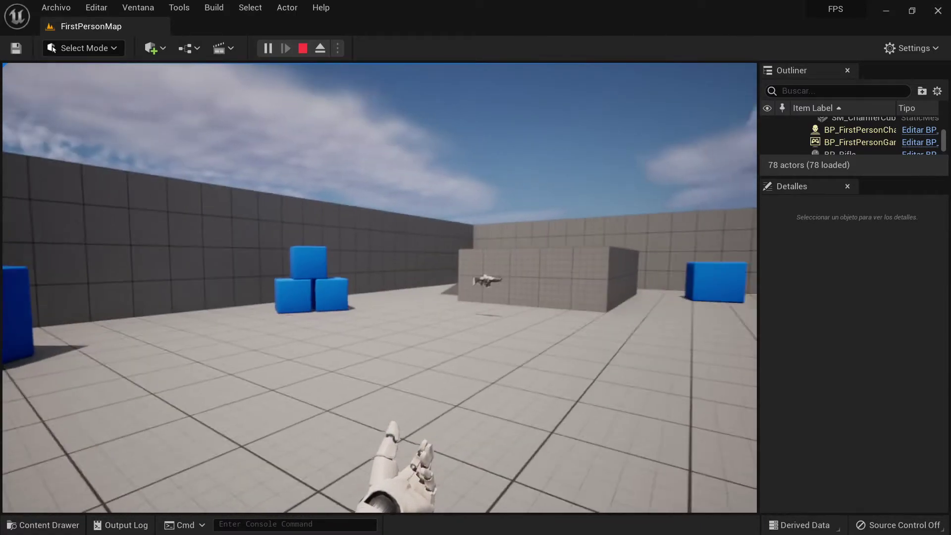
key("w")
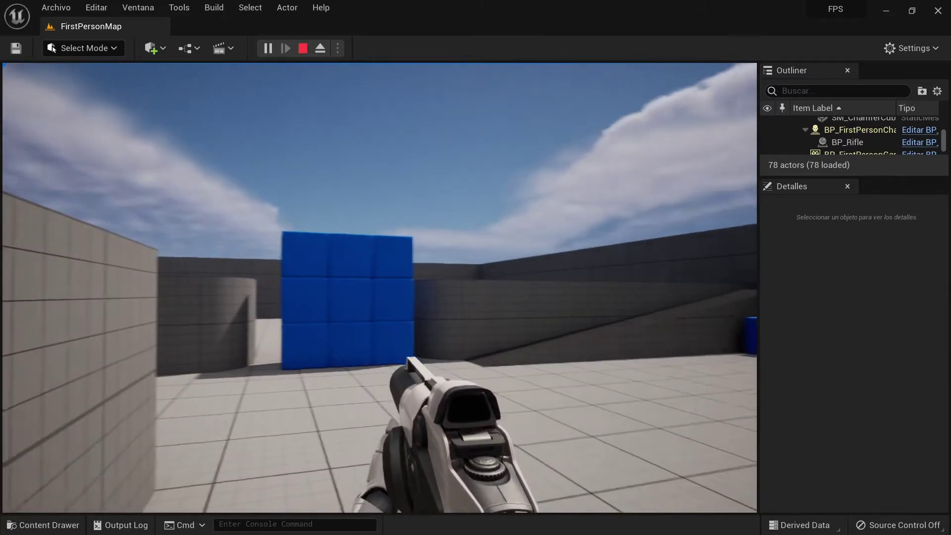
left_click(379, 287)
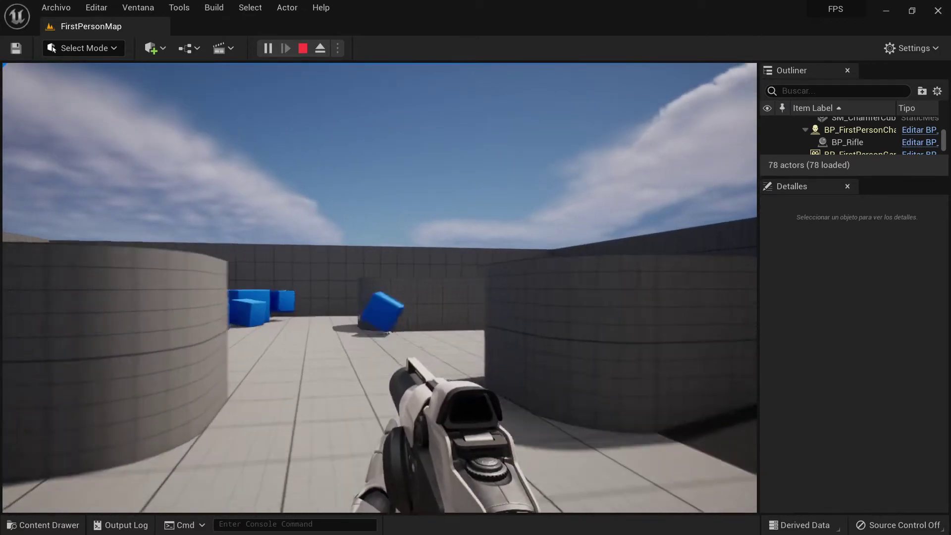
left_click(379, 287)
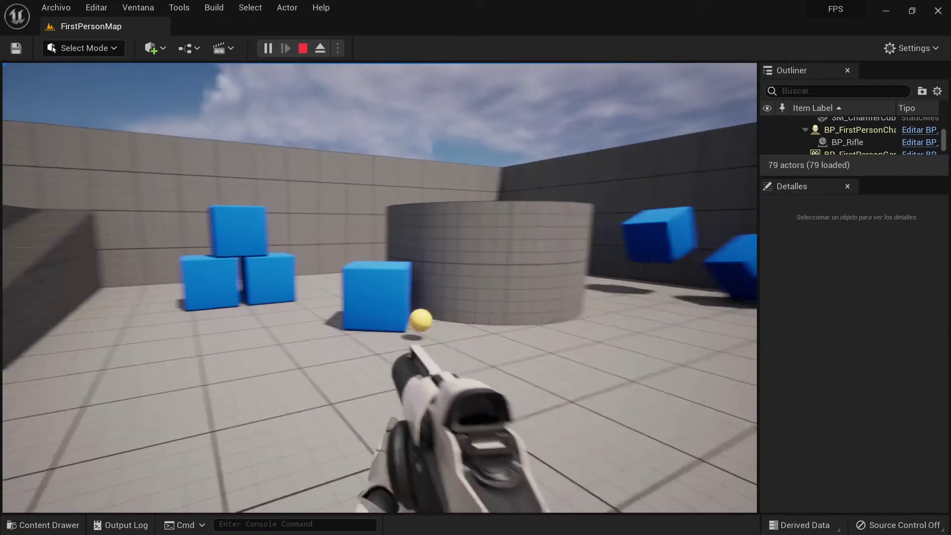
left_click(379, 288)
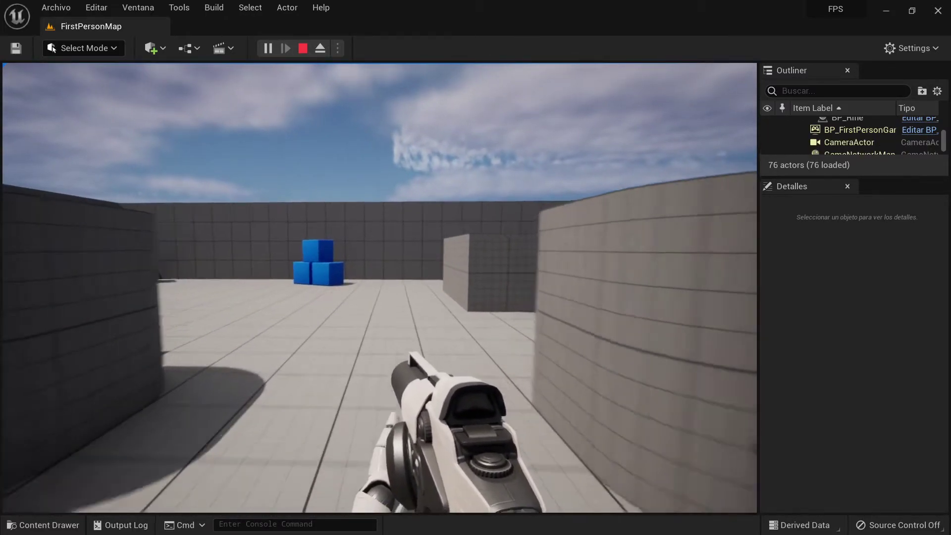
- Stop the play preview with Esc and save the level immediately via Guardar ahora
key("w")
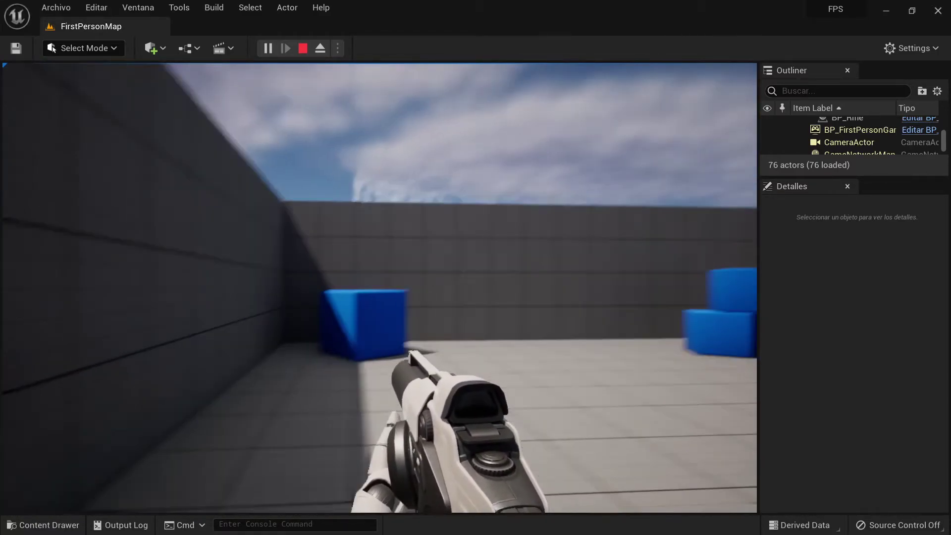
mouse_move(475, 267)
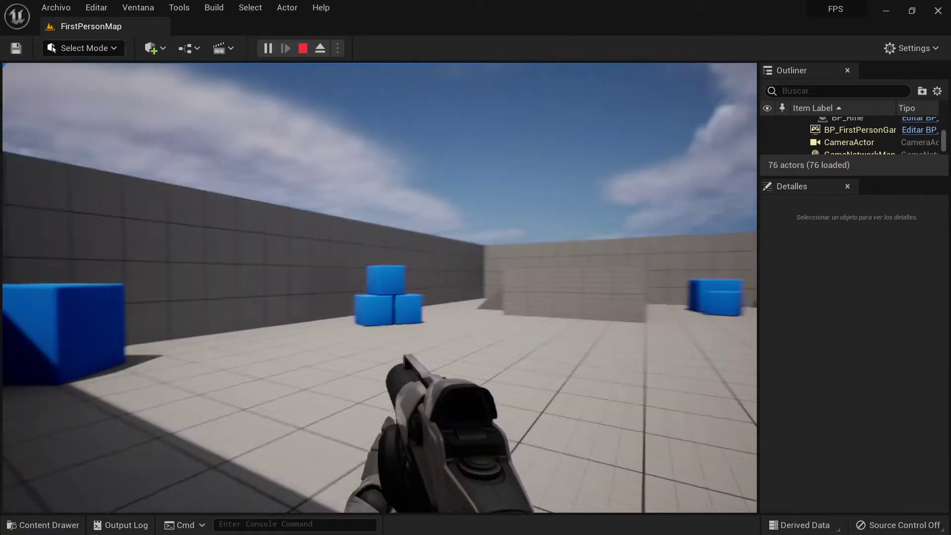
key("Escape")
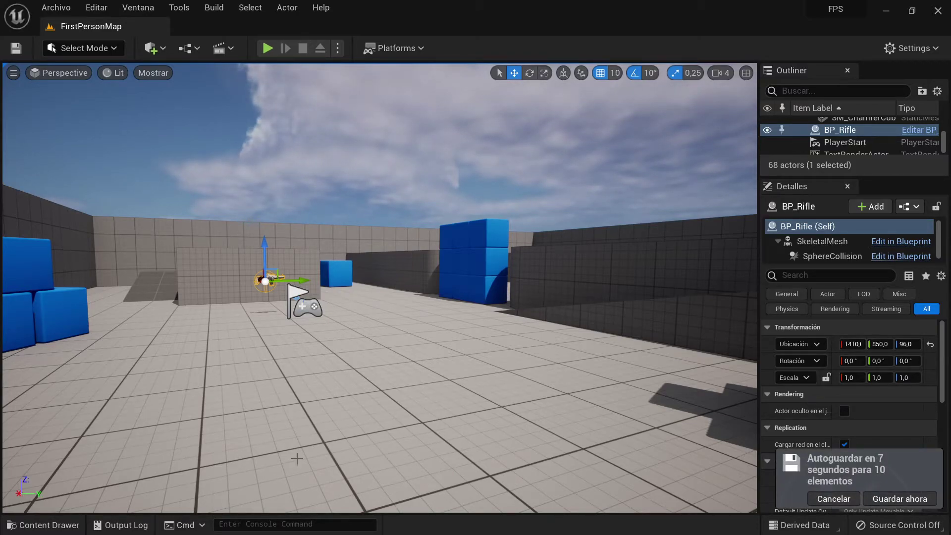
left_click(868, 497)
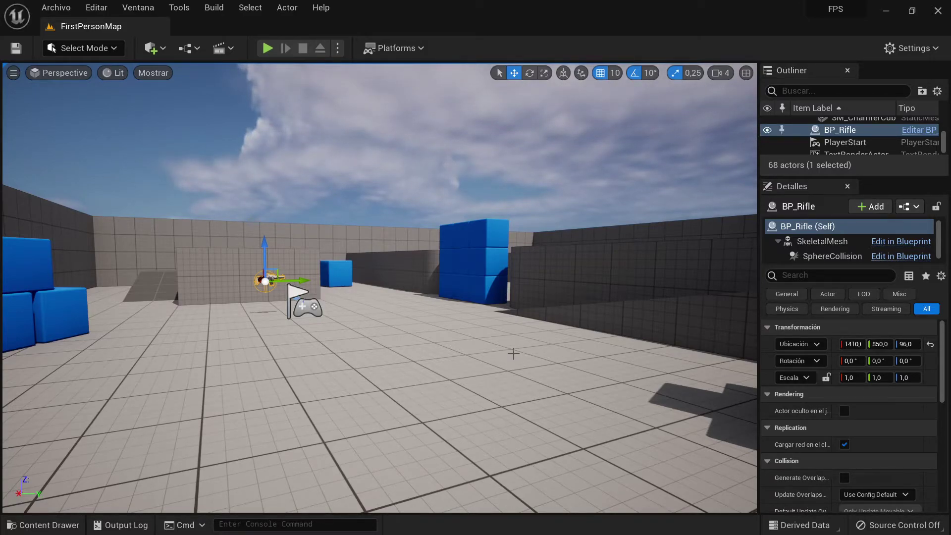
- Choose Platforms > Windows > Package Project, bringing up the SDK Not Setup warning
left_click(421, 48)
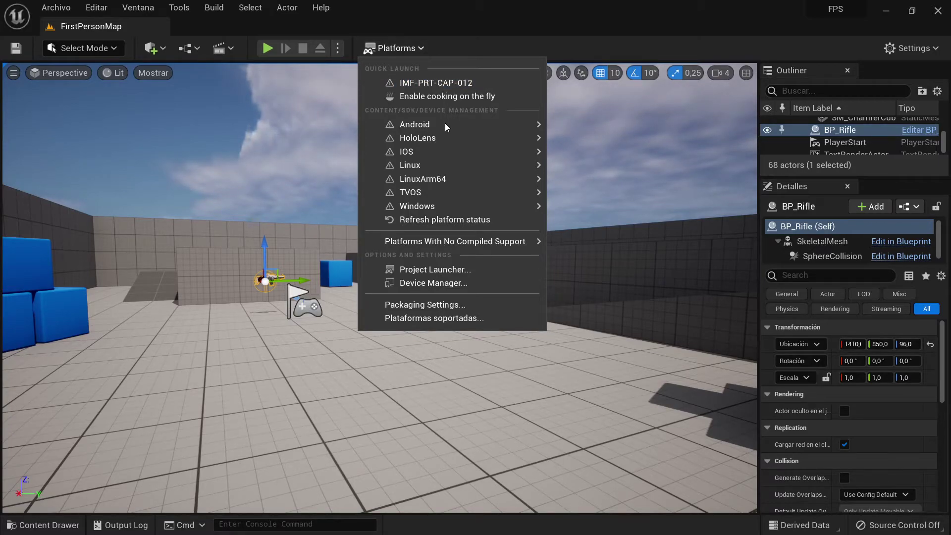
mouse_move(444, 124)
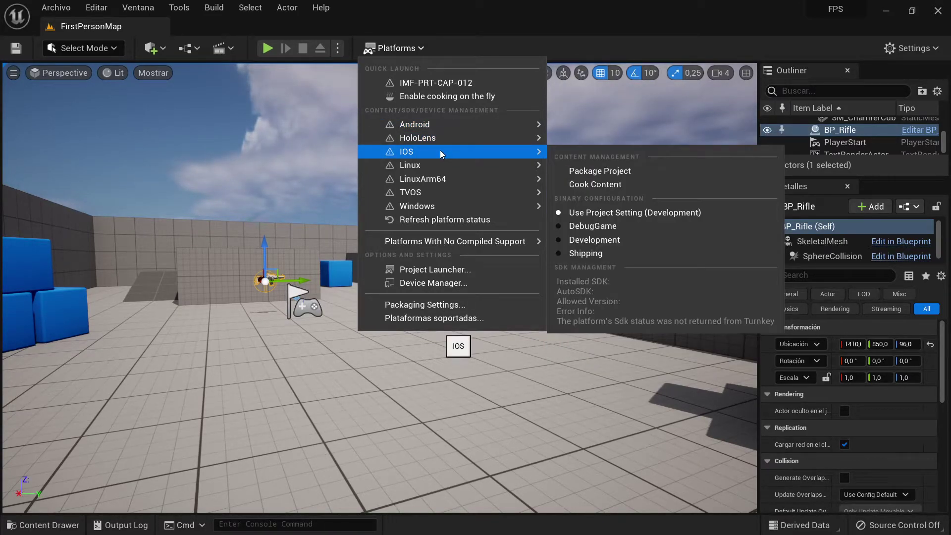
mouse_move(441, 169)
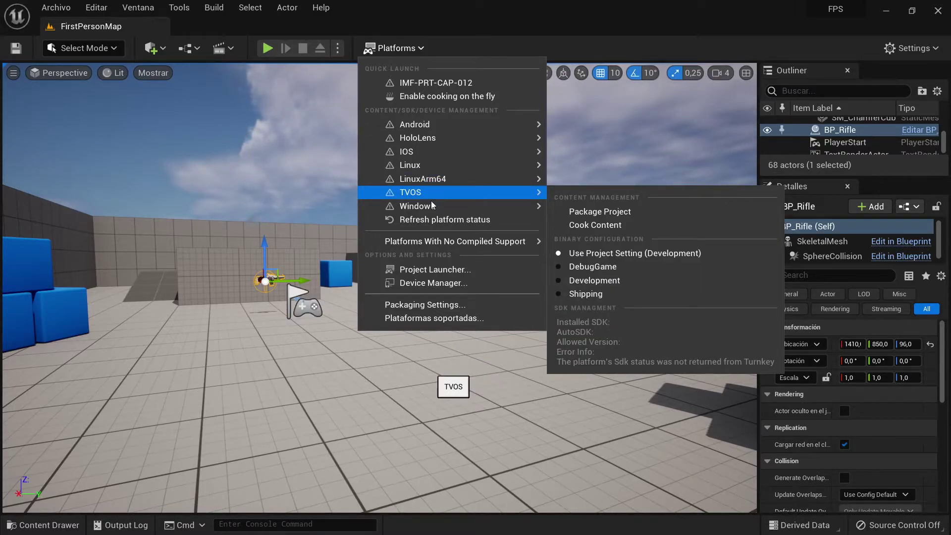
mouse_move(433, 210)
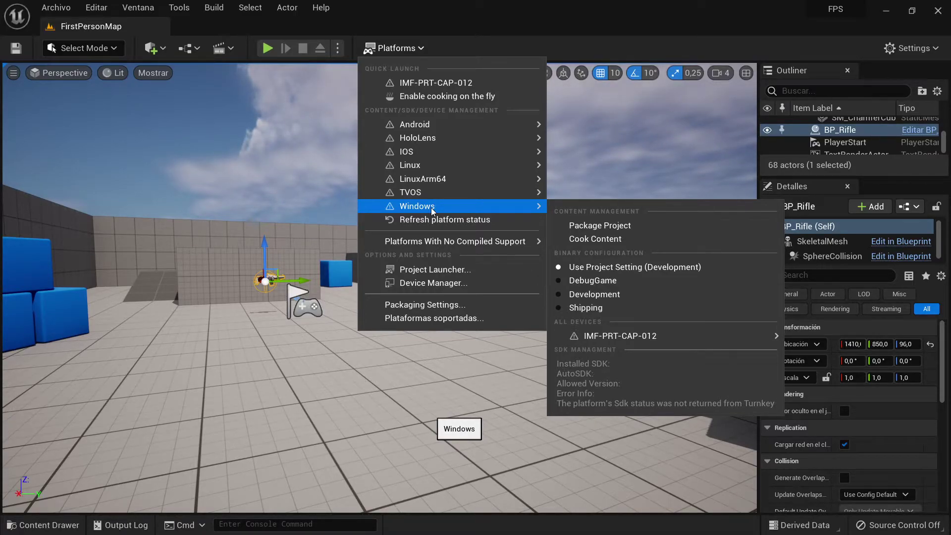
mouse_move(599, 339)
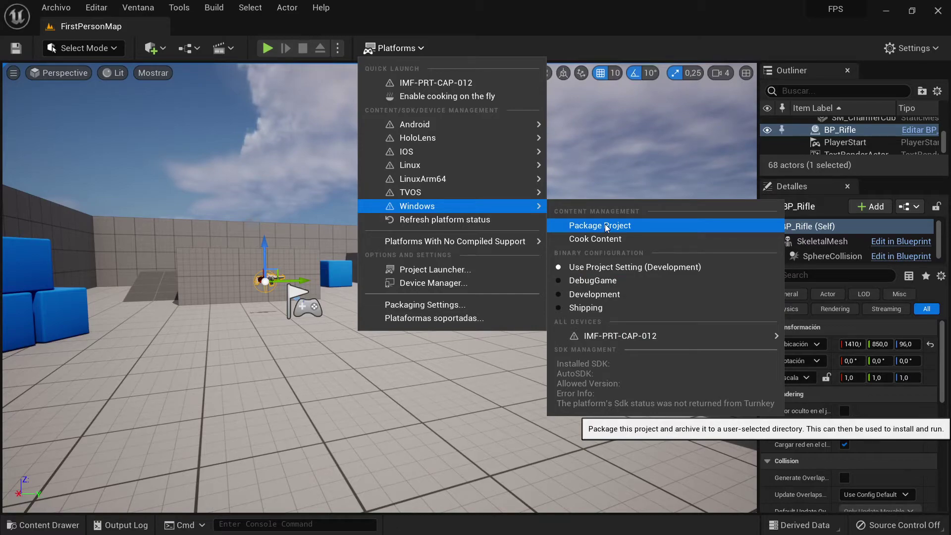
left_click(606, 227)
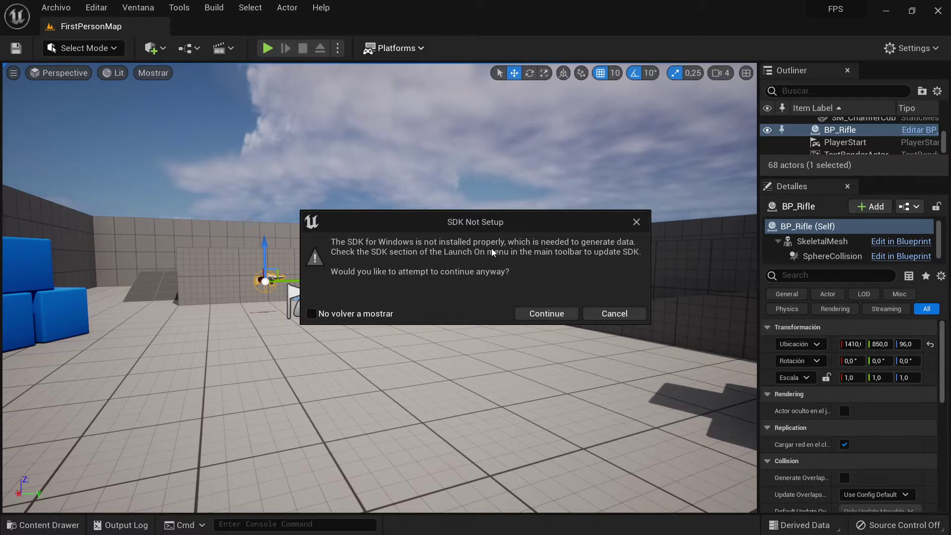
- Continue past the SDK warning and create an Unreal folder on the Escritorio
left_click(520, 314)
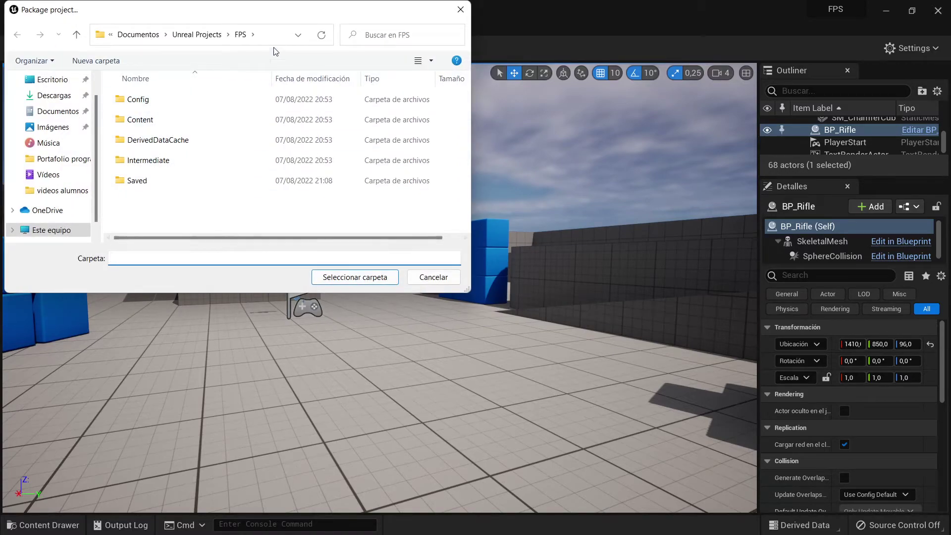
left_click_drag(265, 10, 362, 26)
left_click(149, 95)
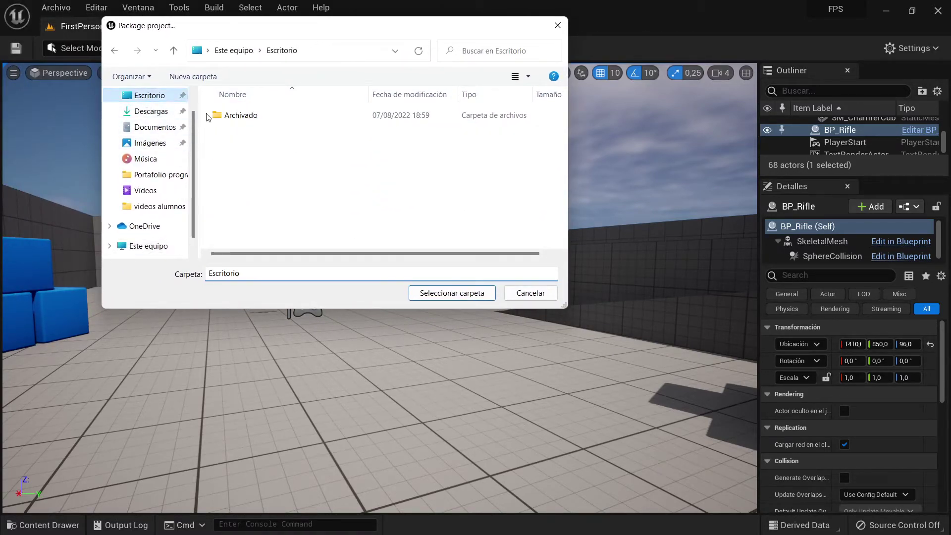
right_click(267, 172)
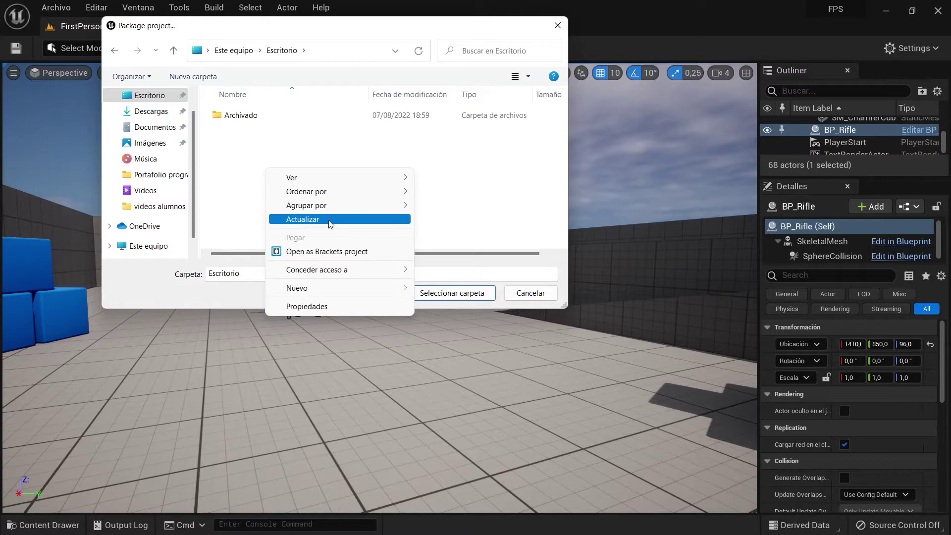
mouse_move(375, 288)
left_click(429, 289)
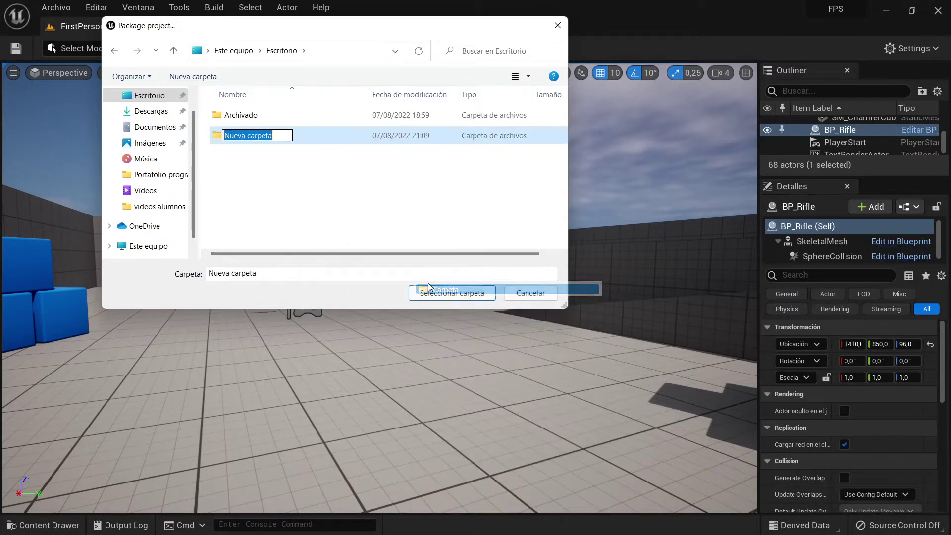
type("Unreal")
key("Return")
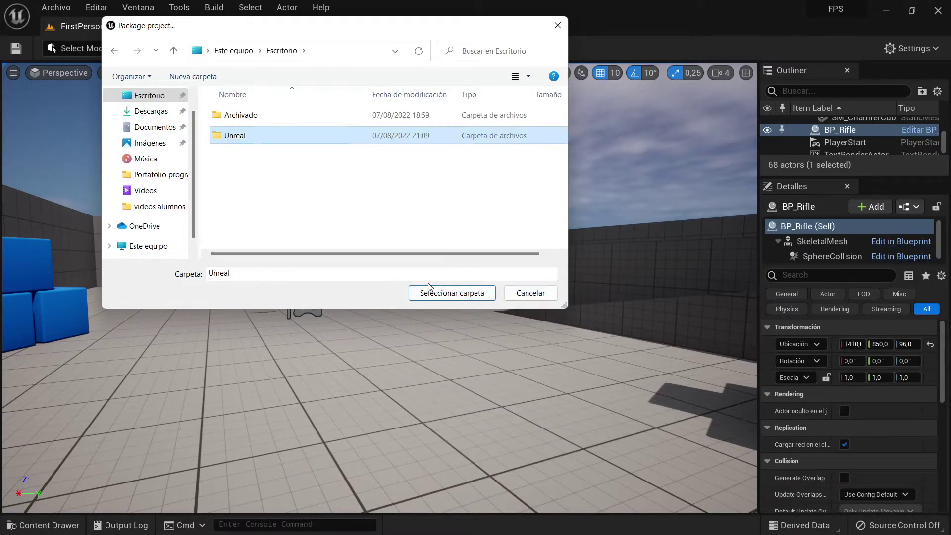
- Create an FPS1 folder inside Unreal and select it as the packaging destination
double_click(233, 138)
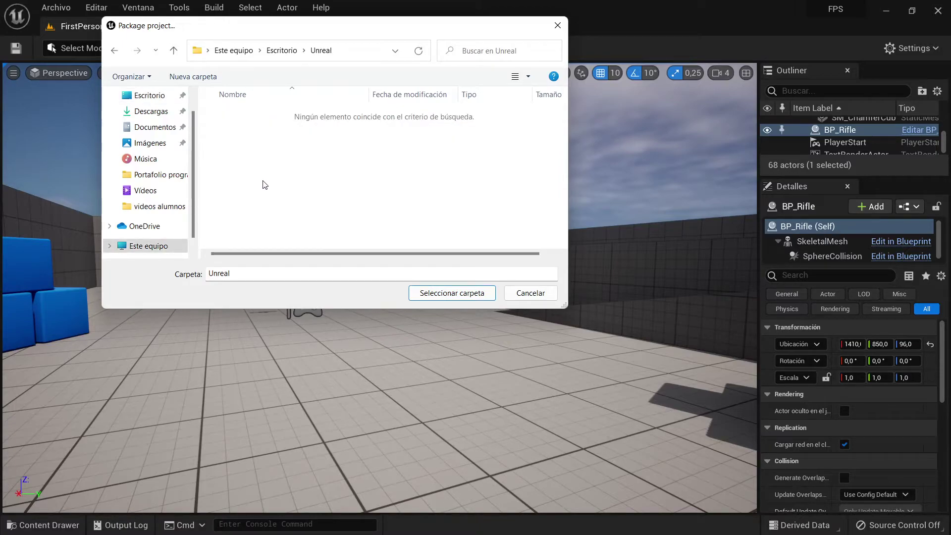
key("ctrl+shift+n")
type("FPS1")
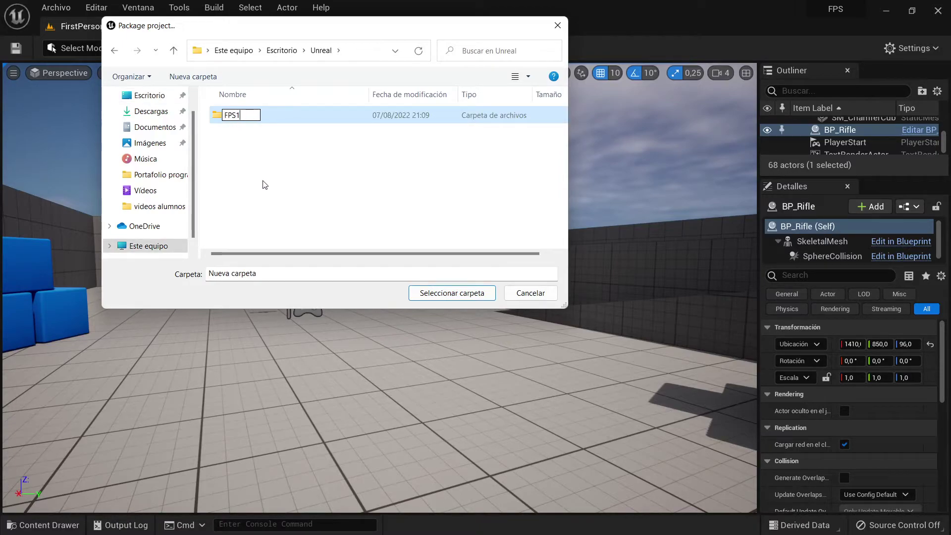
key("Return")
double_click(227, 116)
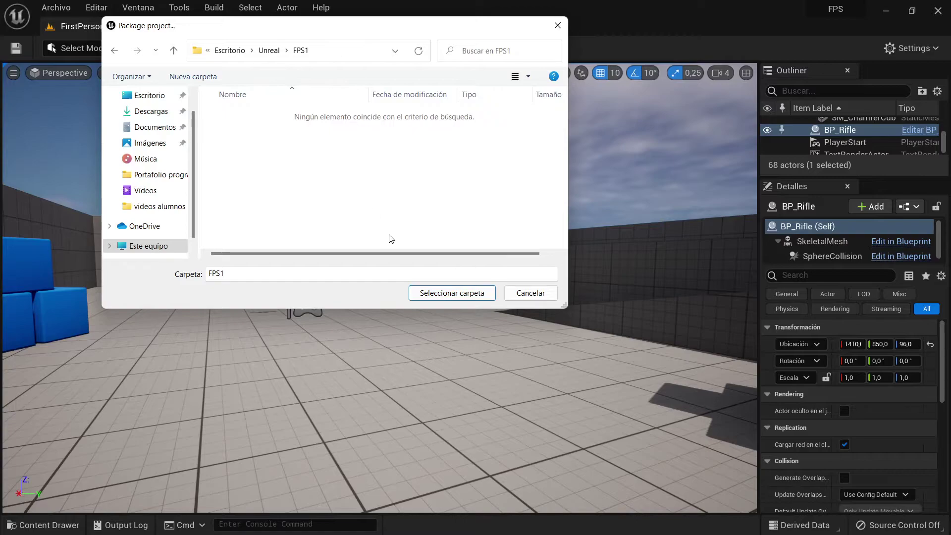
left_click(443, 294)
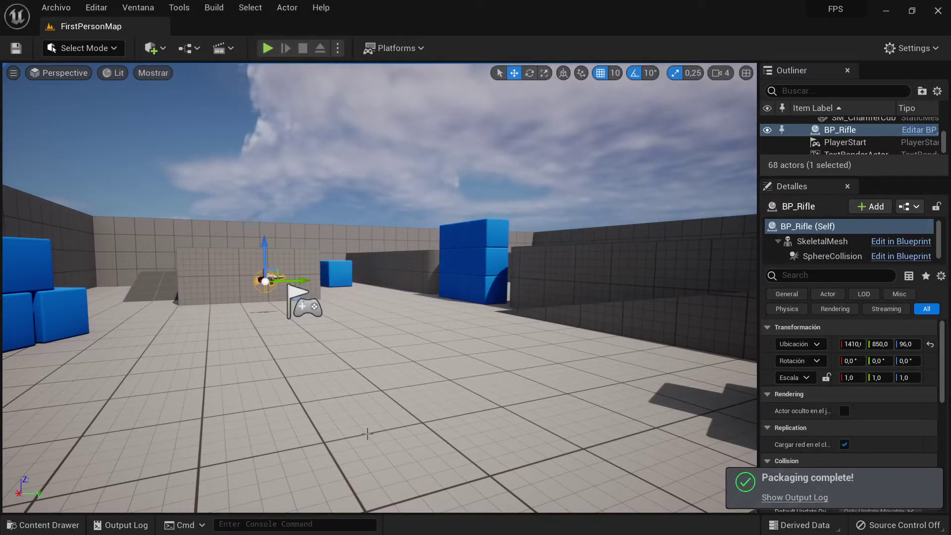
- Open Escritorio\Unreal\FPS1 in File Explorer to inspect the build, then minimize it
key("super+e")
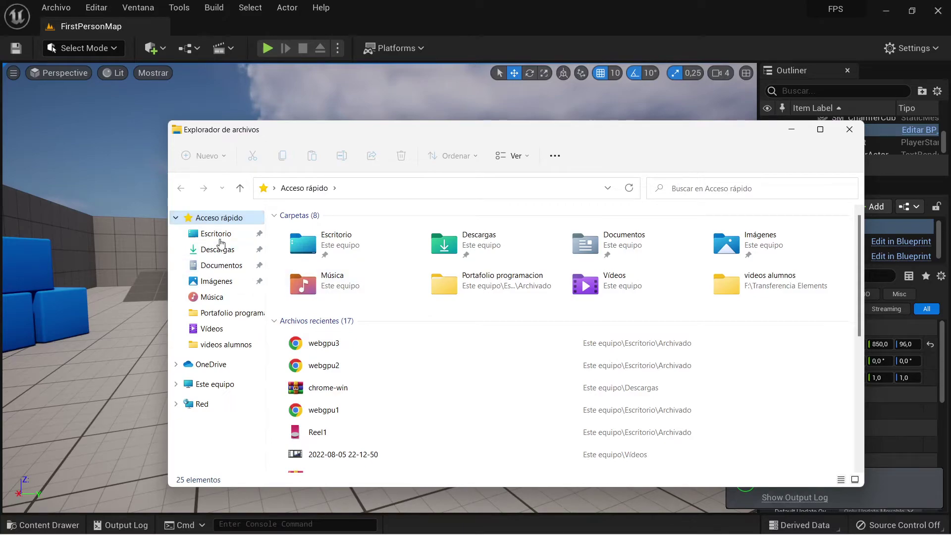
left_click(217, 234)
double_click(325, 254)
double_click(325, 232)
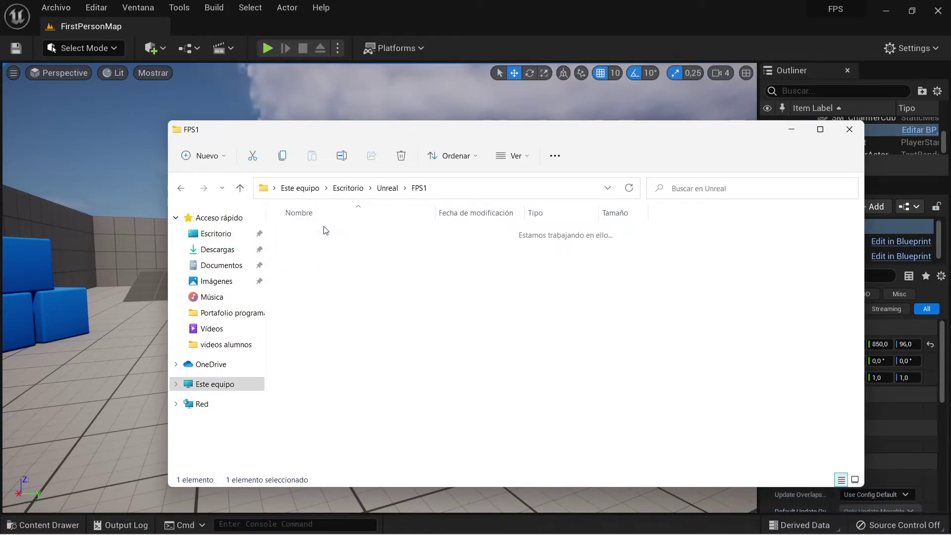
left_click(791, 130)
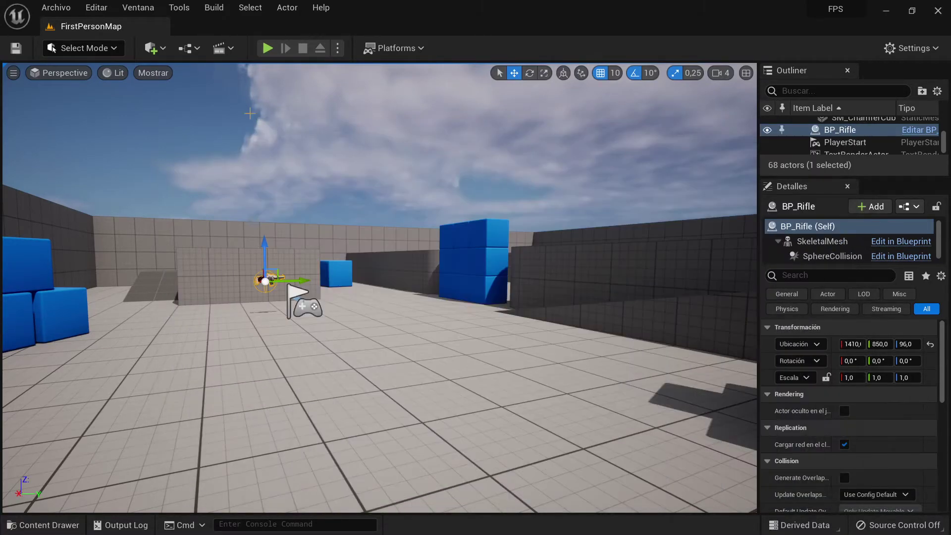
- Browse the editor's Archivo, Tools and Build menus, then close the Build menu
left_click(66, 9)
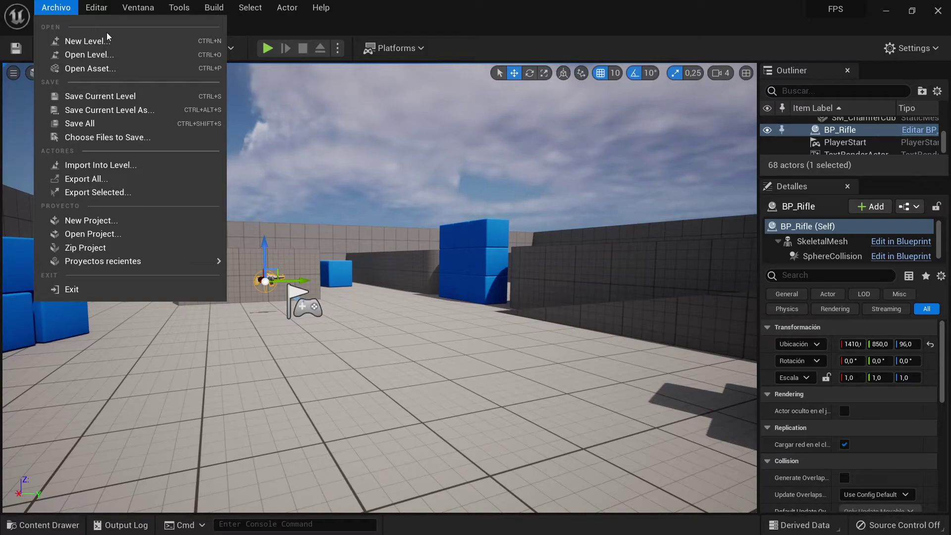
left_click(179, 8)
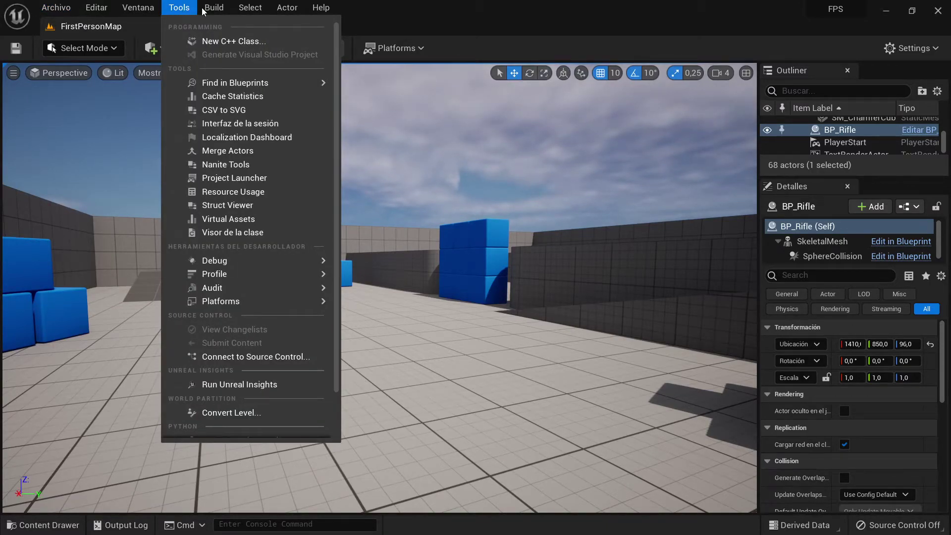
left_click(214, 10)
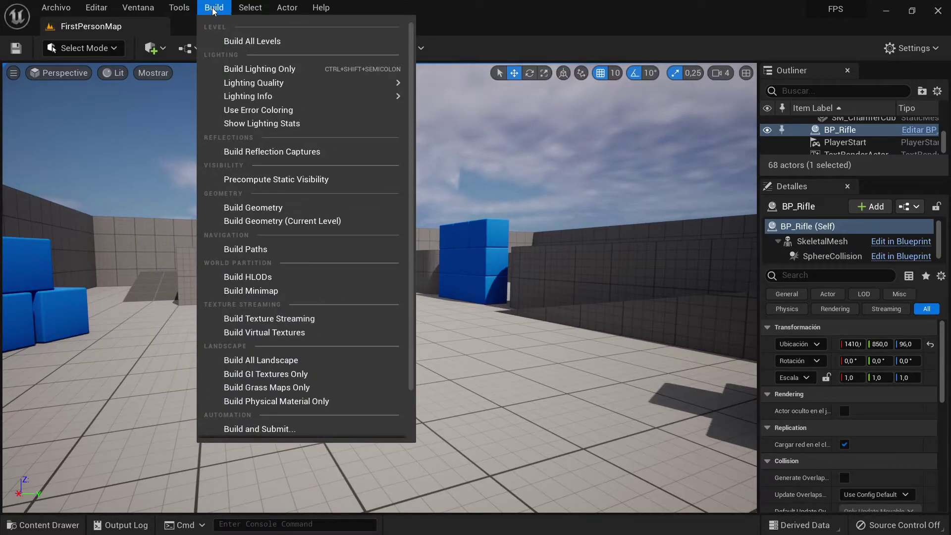
left_click(492, 22)
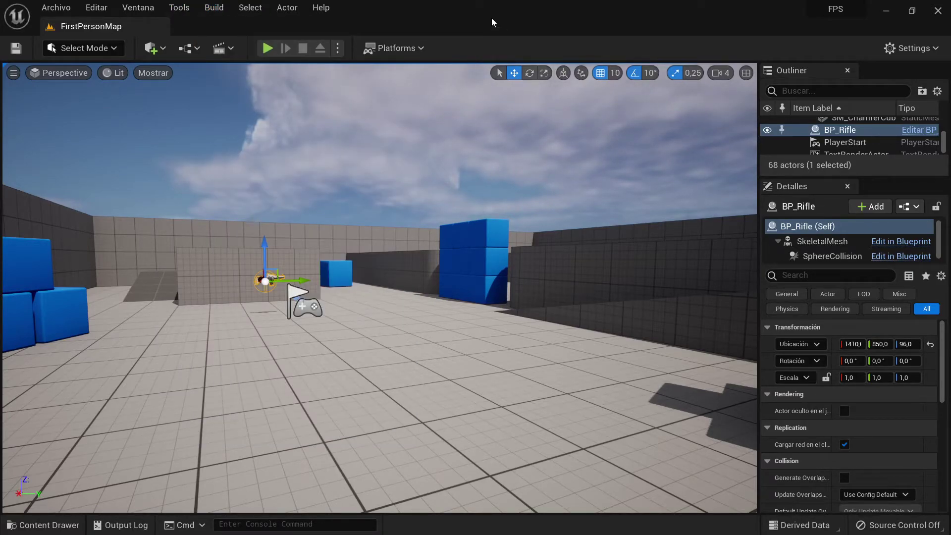
- Use Alt+Tab to bring the Unreal editor back to the front
key("alt+Tab")
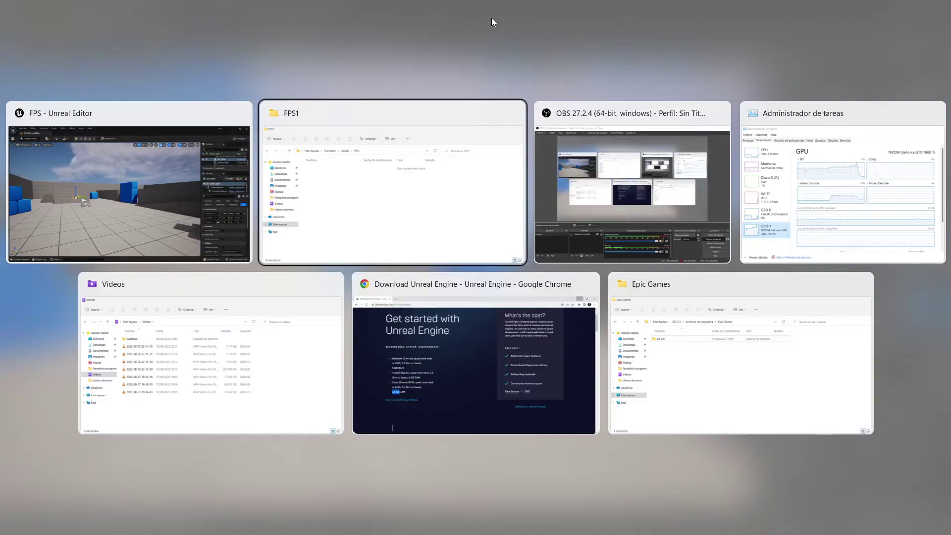
key("alt+Tab")
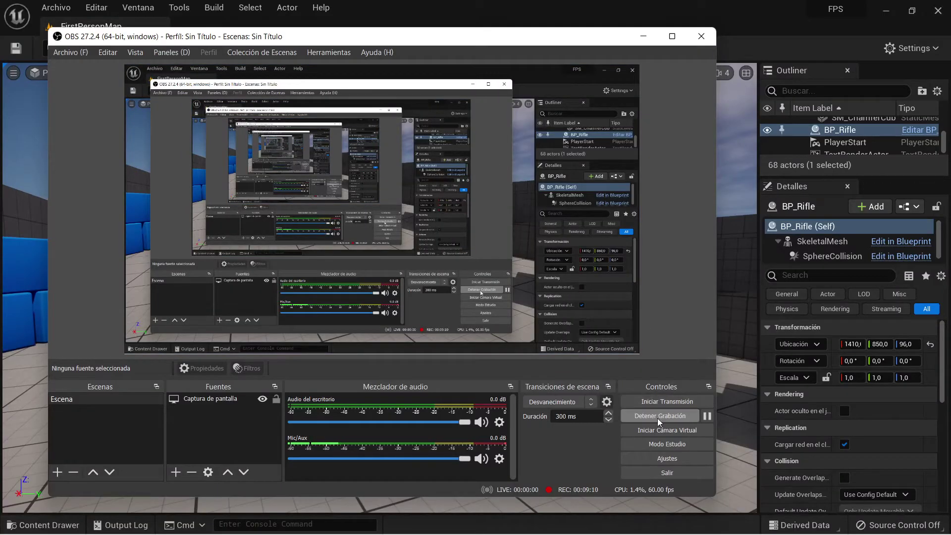
left_click(667, 23)
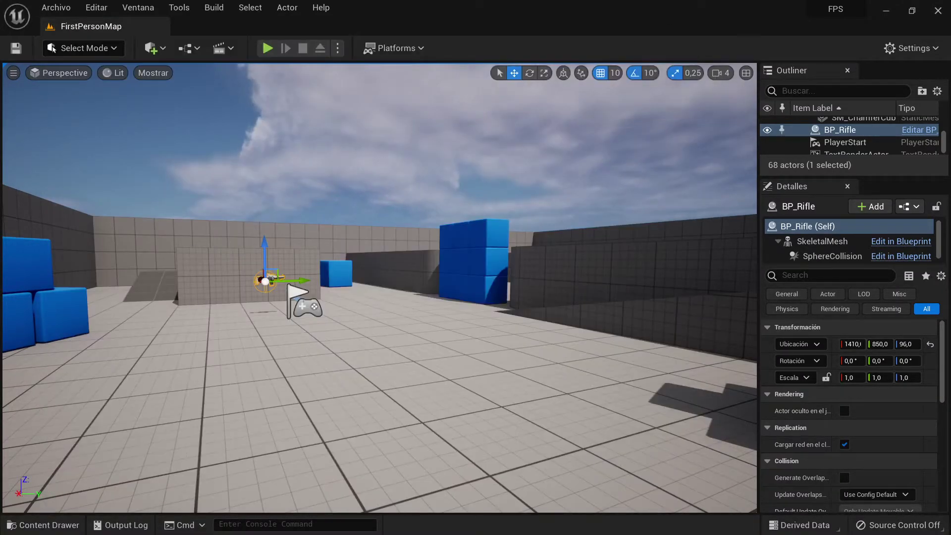
- Search 'chrome' in the Start menu and launch Google Chrome
key("super")
type("chromr")
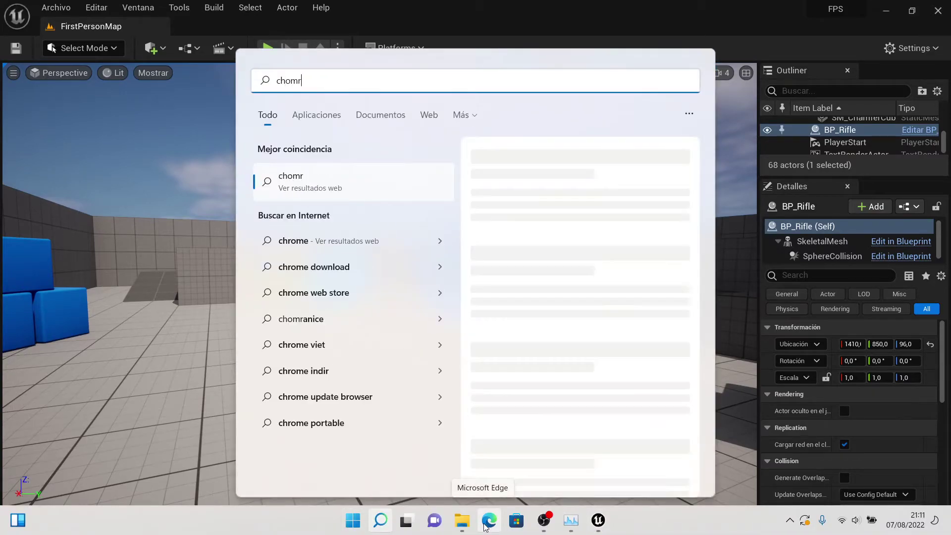
key("BackSpace")
key("BackSpace")
key("BackSpace")
type("tom")
key("BackSpace")
key("BackSpace")
key("BackSpace")
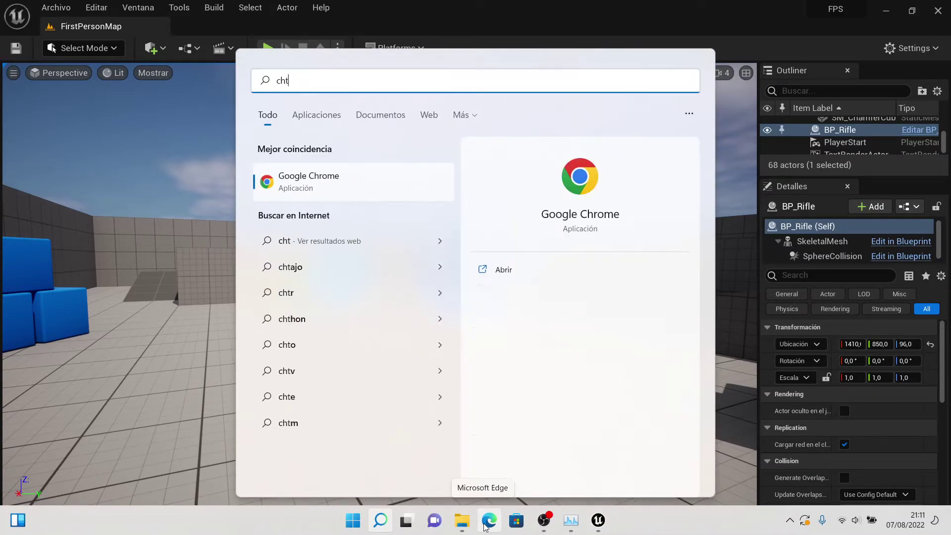
type("rome")
key("Return")
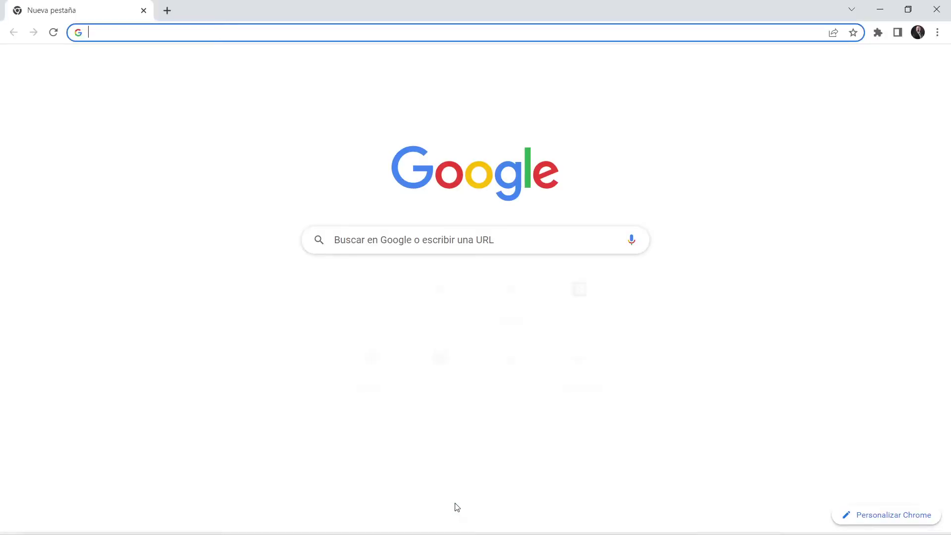
- Search 'windows sdk' and open Microsoft's Windows SDK download page
type("windows ")
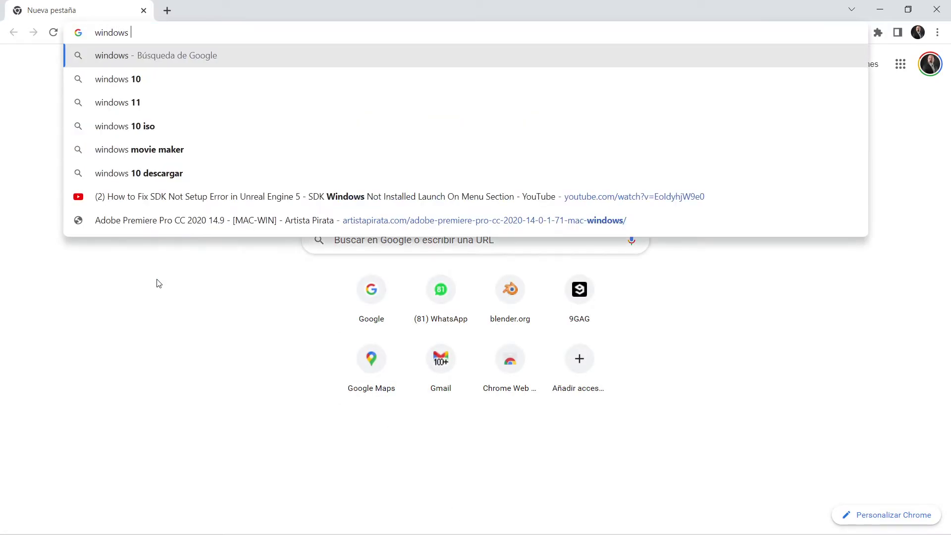
type("sdk")
key("Return")
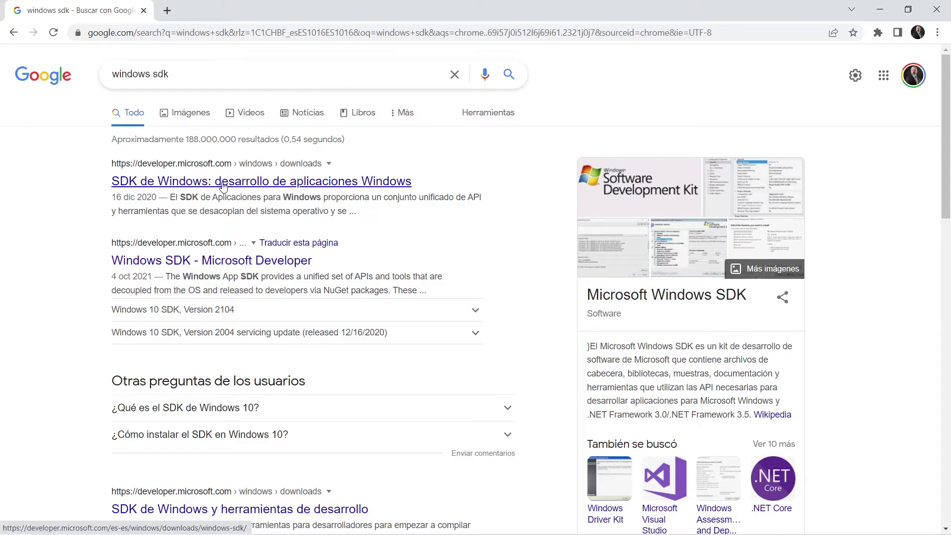
left_click(223, 187)
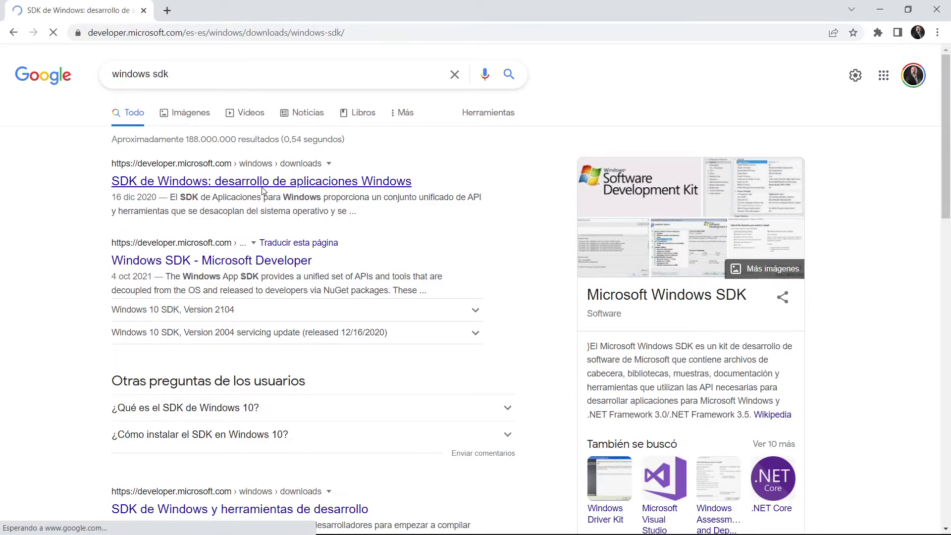
- Download the winsdksetup.exe installer and show it in its folder
scroll(283, 291, "down", 9)
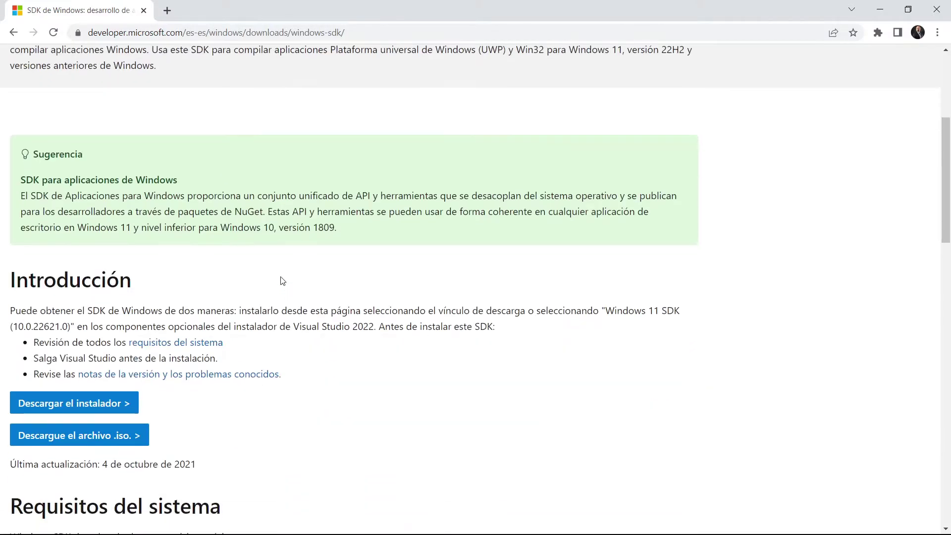
left_click(100, 218)
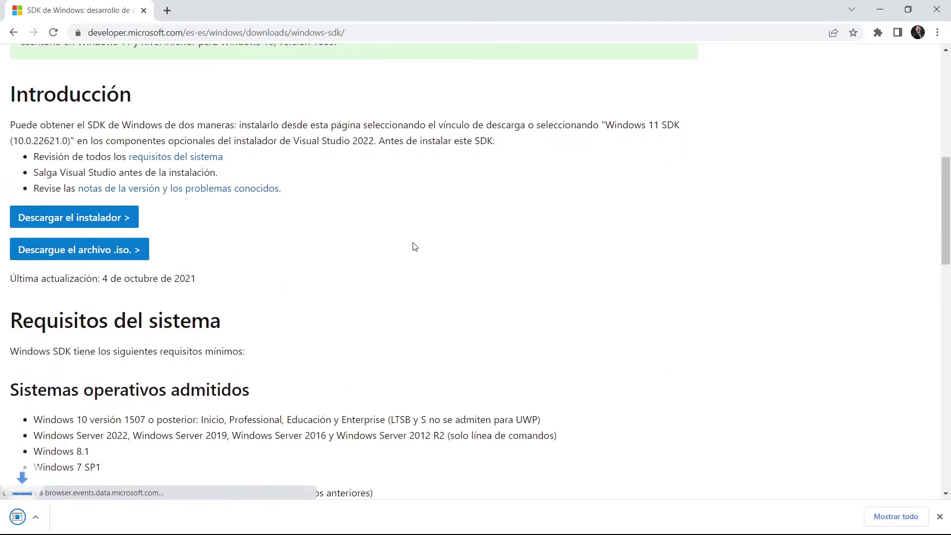
left_click(131, 517)
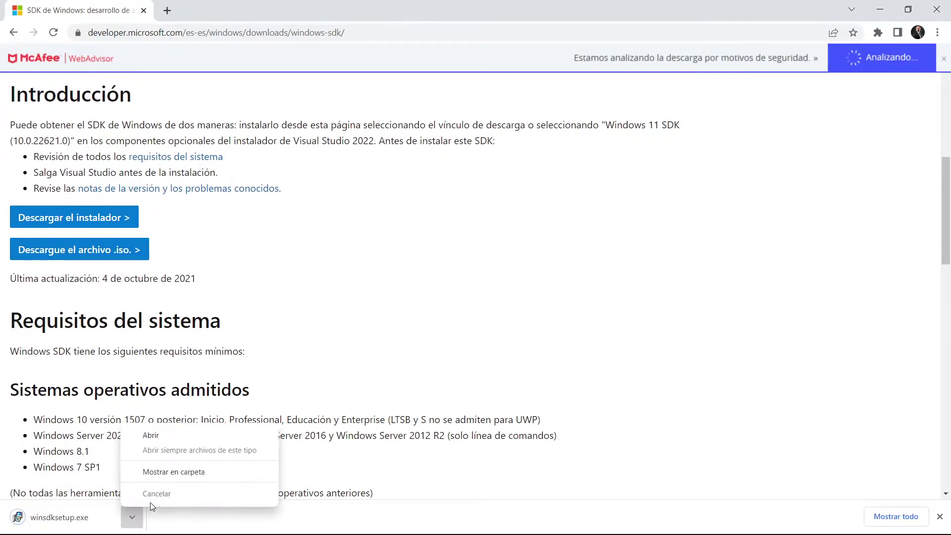
left_click(177, 473)
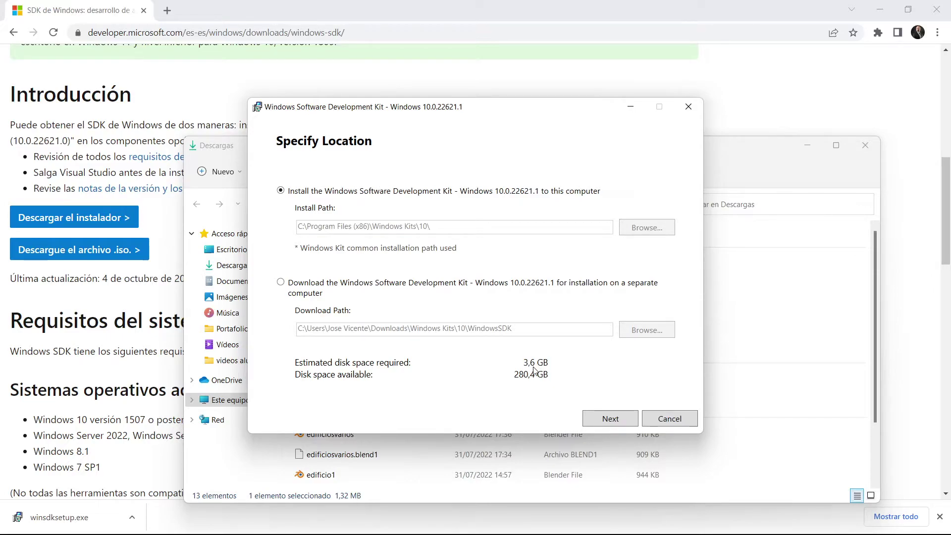
- Keep the default location and privacy settings, accept the license, and install all SDK 10.0.22621.1 features
left_click(609, 421)
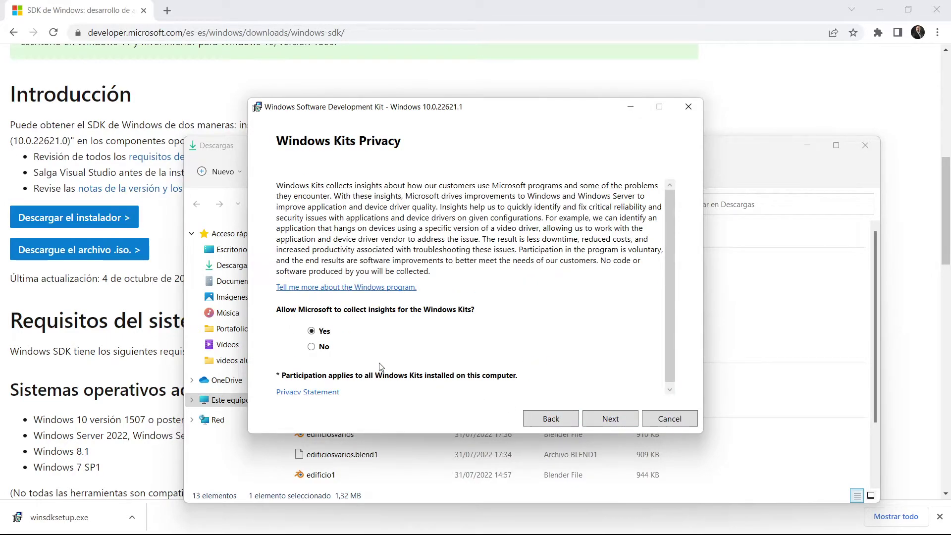
scroll(366, 332, "down", 1)
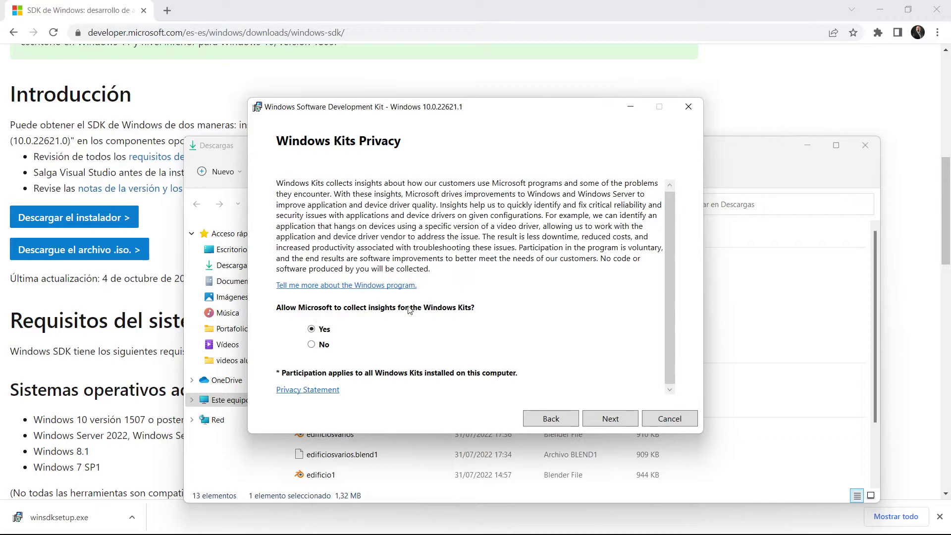
left_click(585, 413)
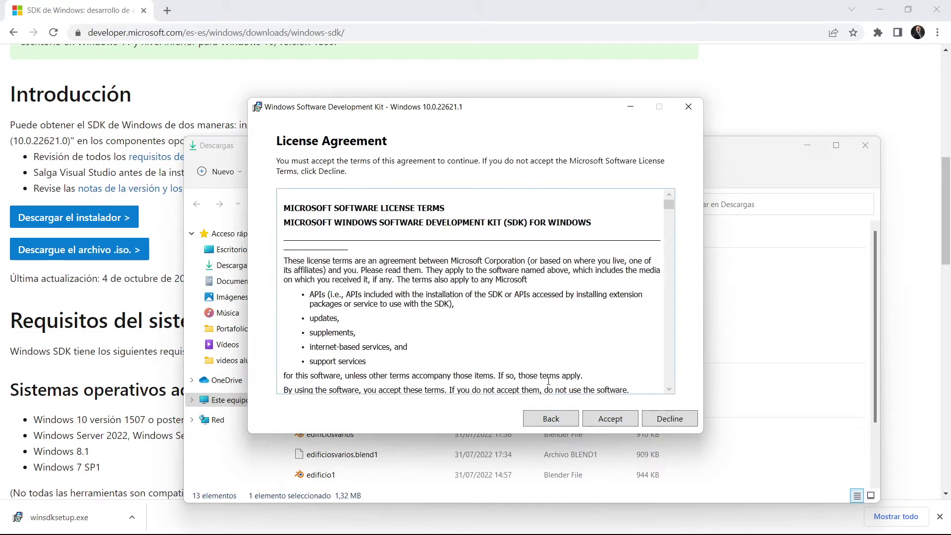
left_click(589, 415)
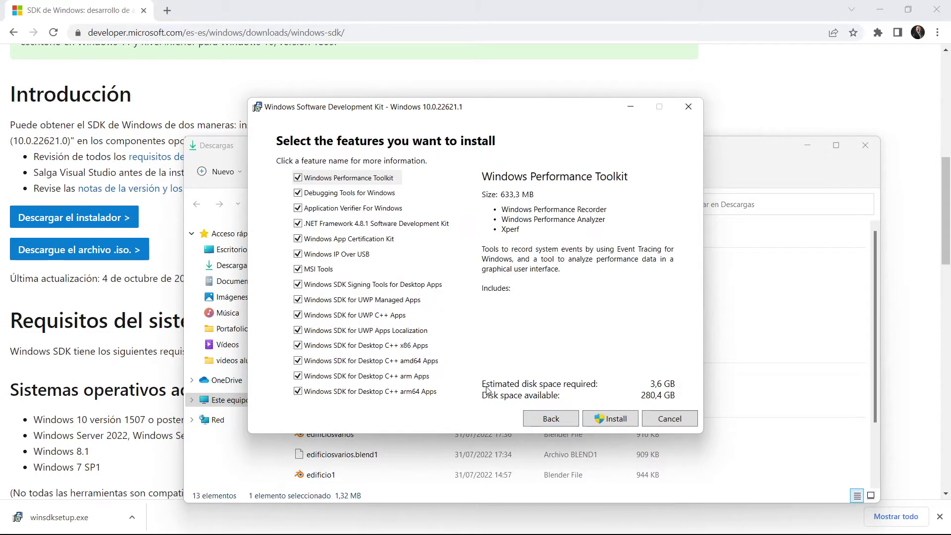
left_click(614, 422)
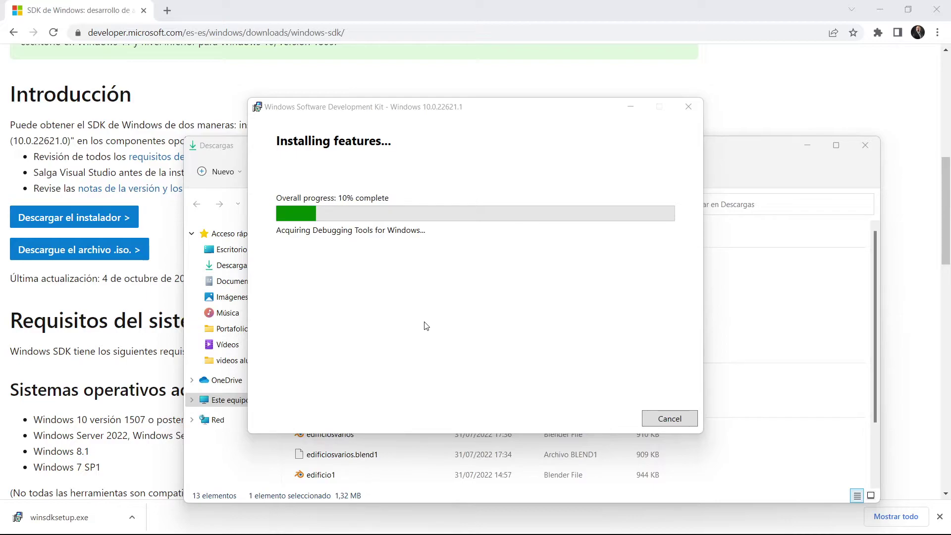
- Return to the Unreal editor and run Archivo > Save All
key("super")
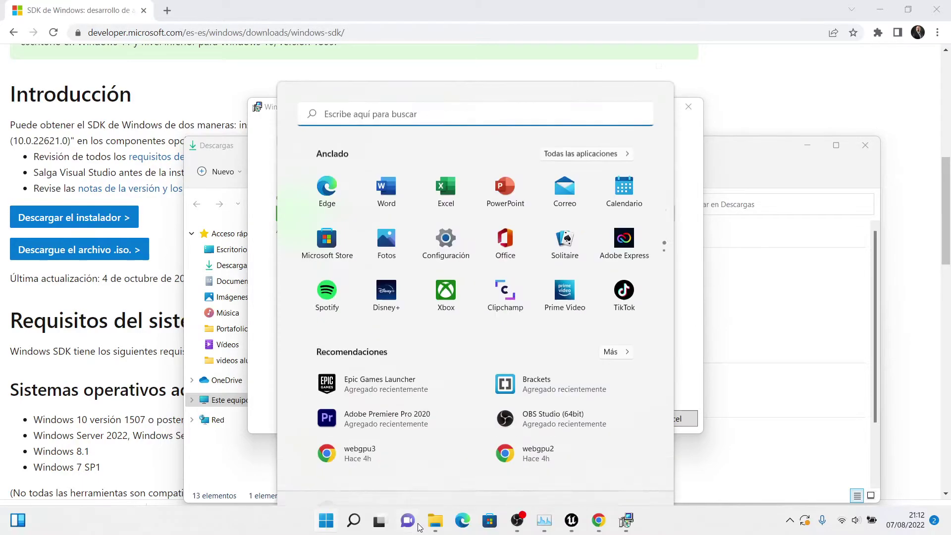
left_click(579, 520)
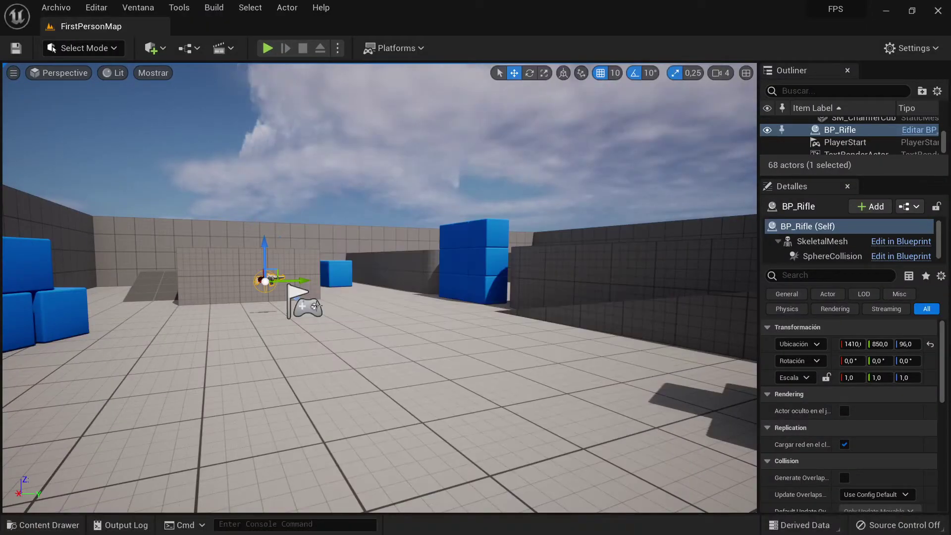
left_click(59, 10)
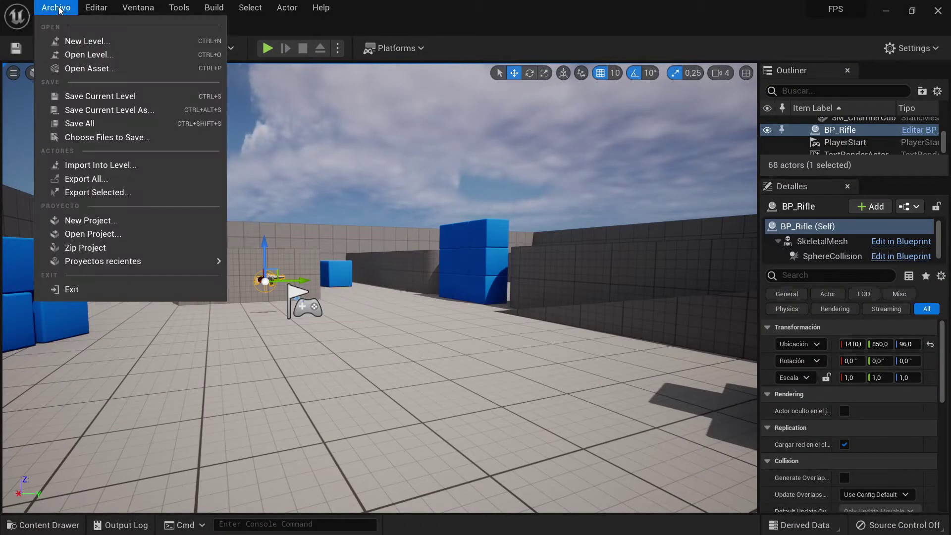
left_click(91, 124)
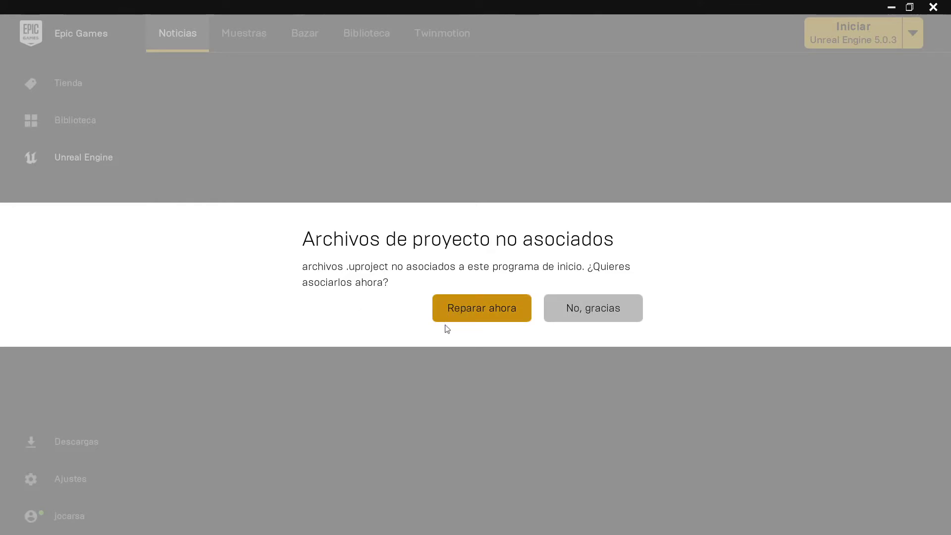
- Dismiss the 'Archivos de proyecto no asociados' prompt and minimize the Epic Games Launcher
key("Escape")
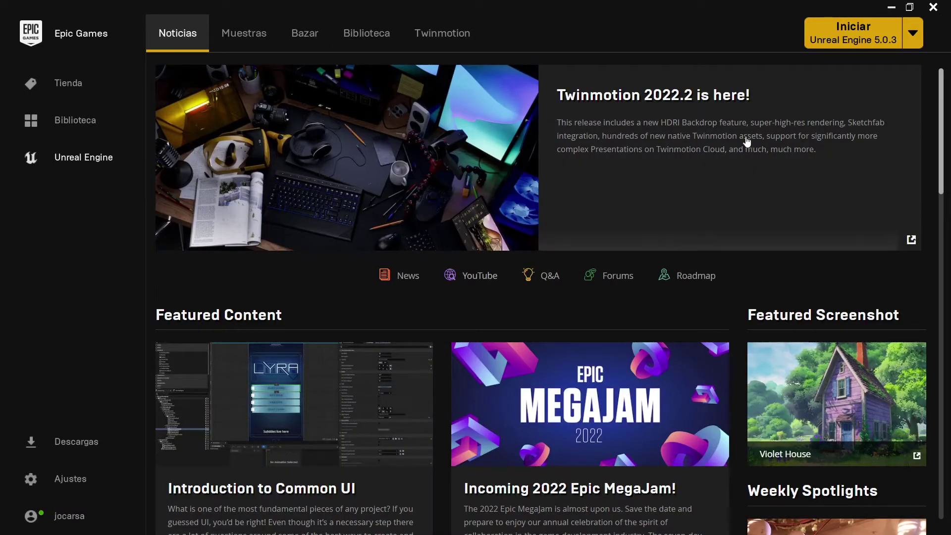
left_click(890, 8)
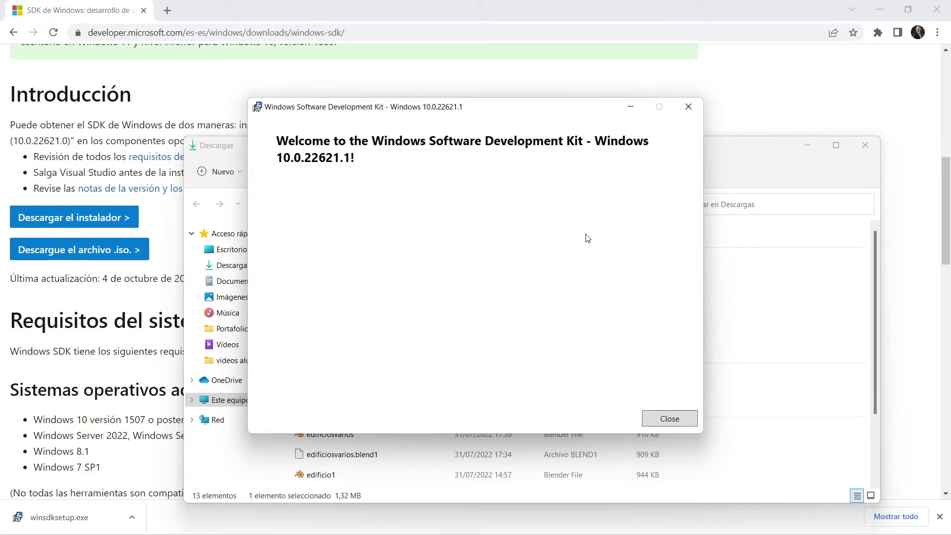
- Close the finished SDK installer, the Downloads folder window and the Chrome browser
left_click_drag(495, 107, 453, 101)
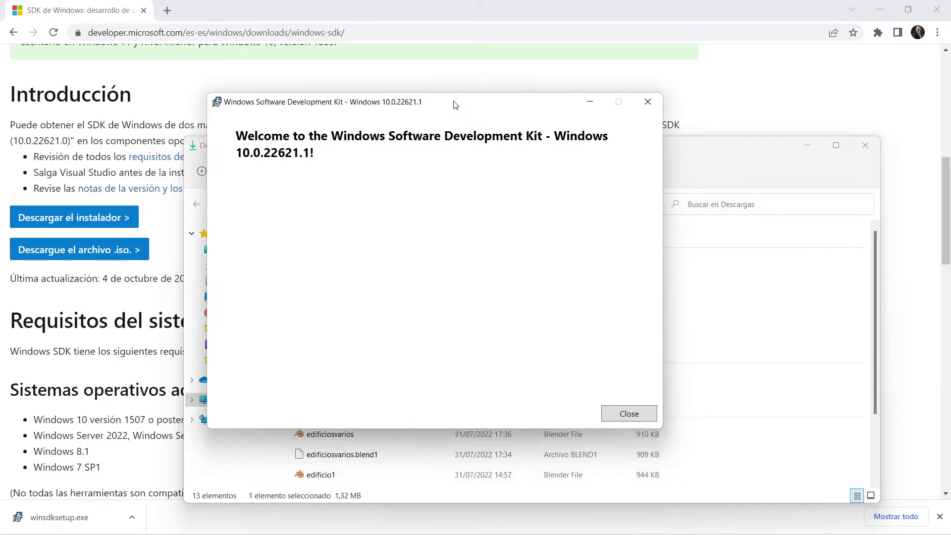
left_click(626, 414)
left_click(866, 145)
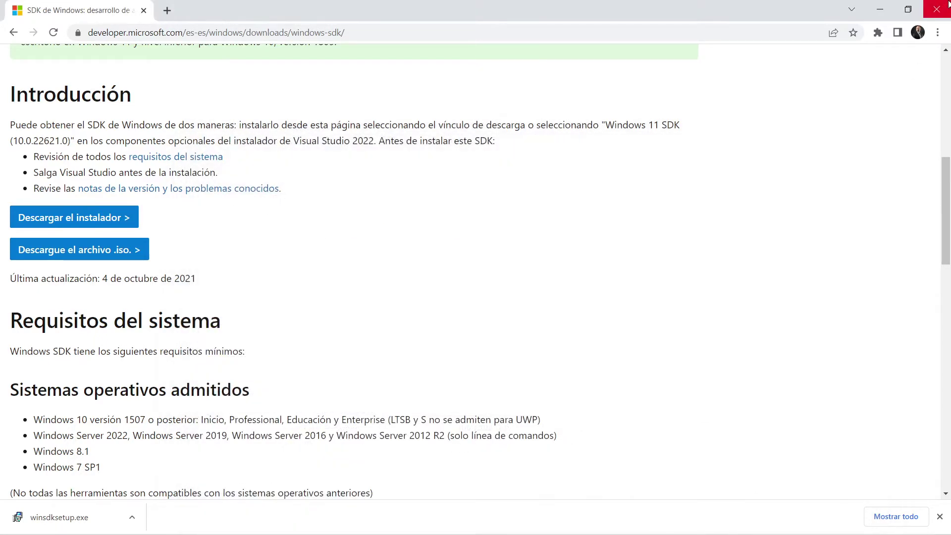
left_click(947, 4)
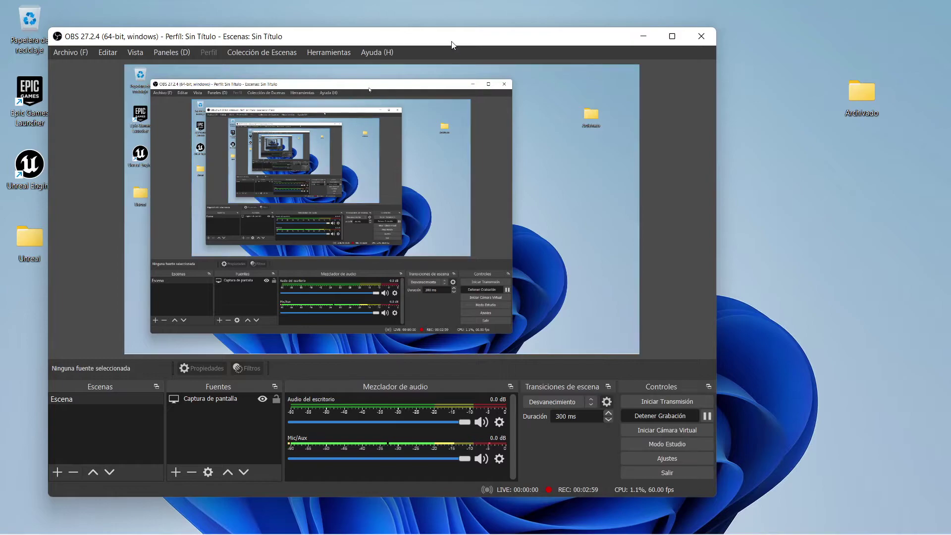
- Stop the OBS recording and launch Unreal Engine from its desktop icon
left_click_drag(451, 43, 550, 39)
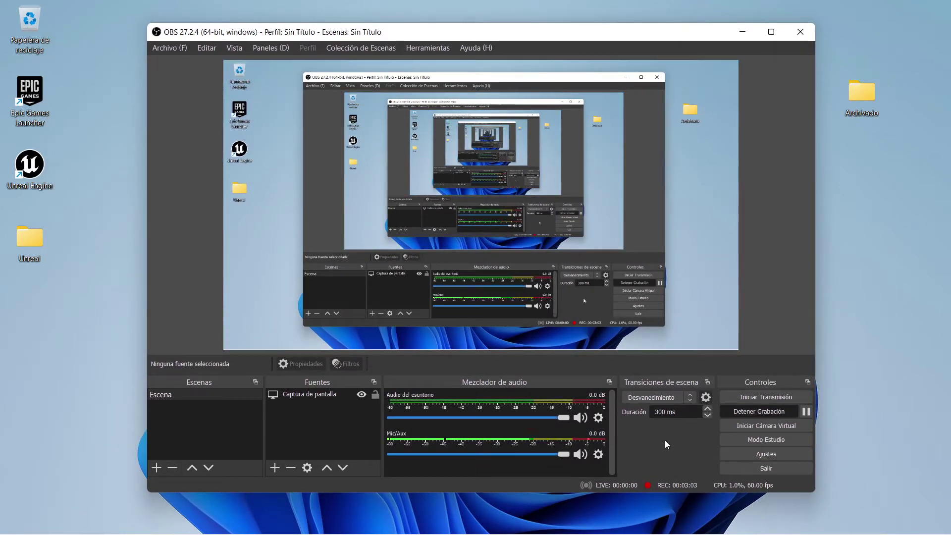
left_click(759, 411)
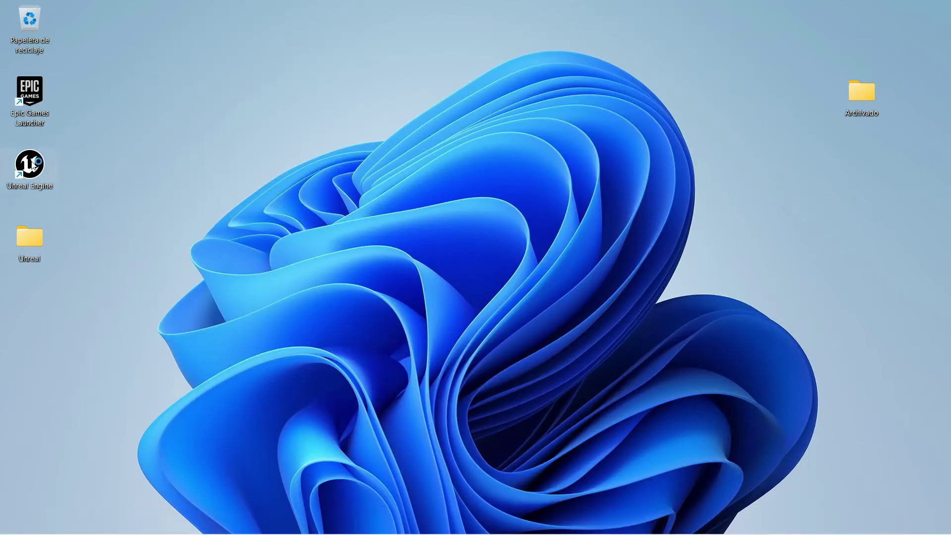
double_click(30, 165)
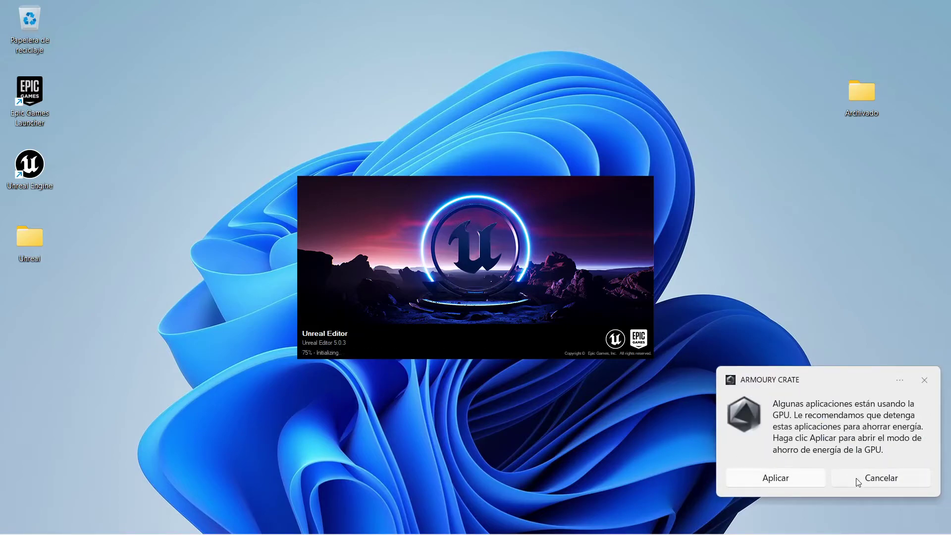
- Dismiss the GPU notification, open the FPS project and accept the graphics driver warning
left_click(859, 481)
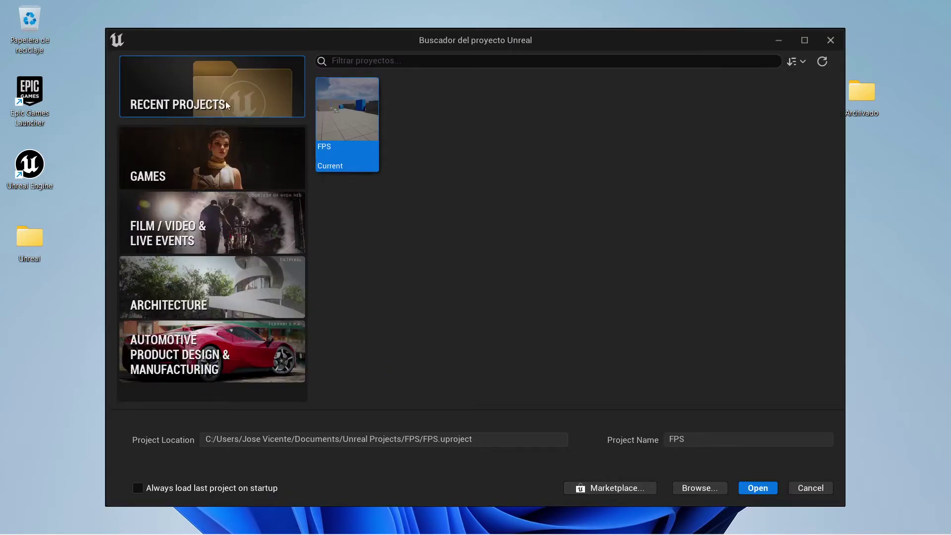
double_click(356, 121)
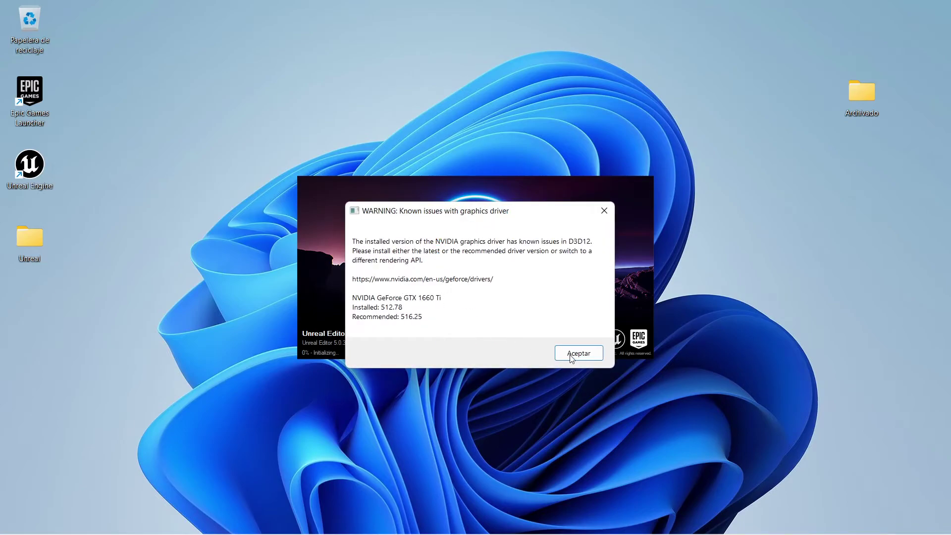
left_click(571, 356)
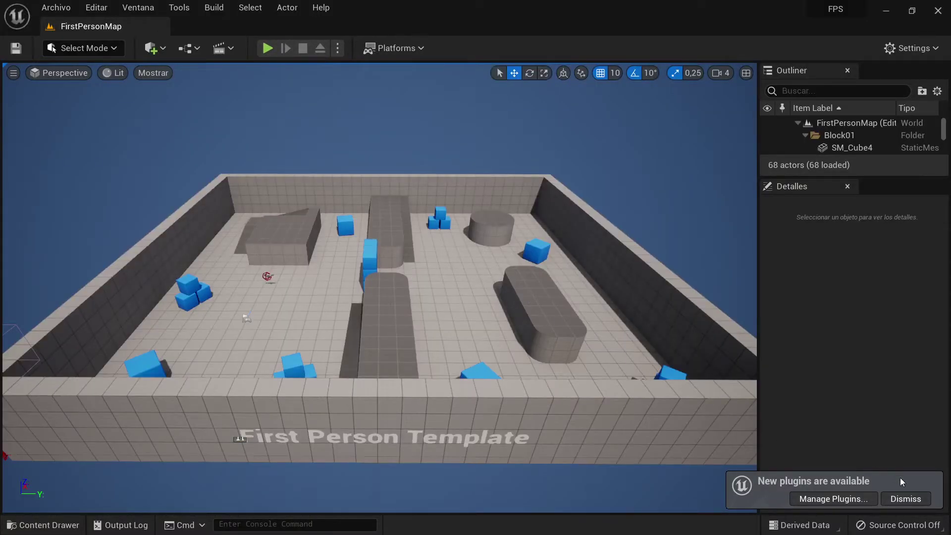
- Refresh the status of all target platforms from the Platforms menu
left_click(906, 499)
mouse_move(256, 318)
right_mouse_down()
mouse_move(4, 303)
mouse_move(30, 304)
right_mouse_up()
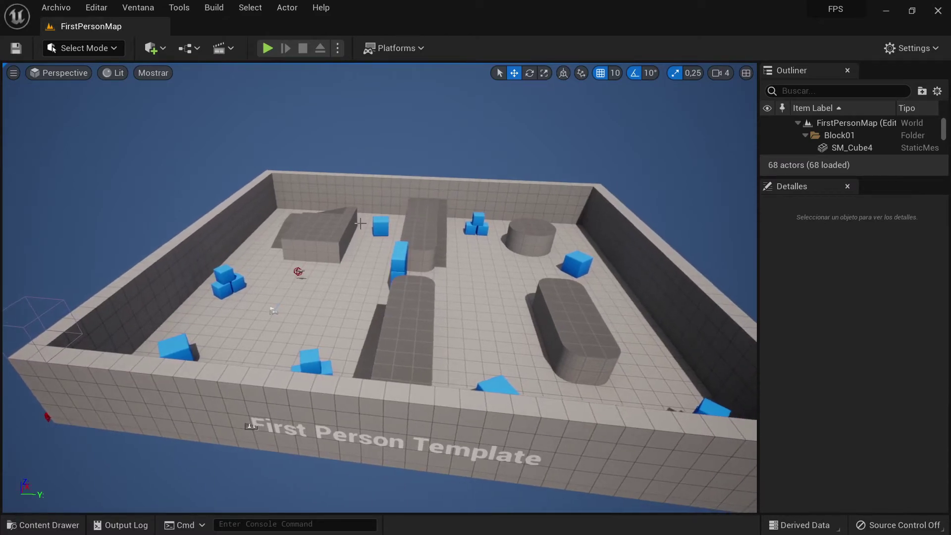
left_click(413, 48)
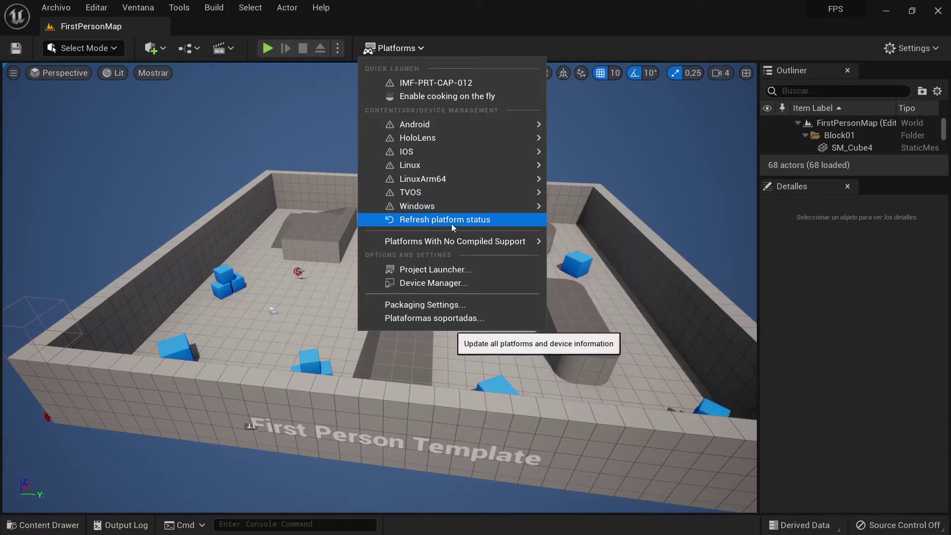
left_click(451, 223)
left_click(396, 48)
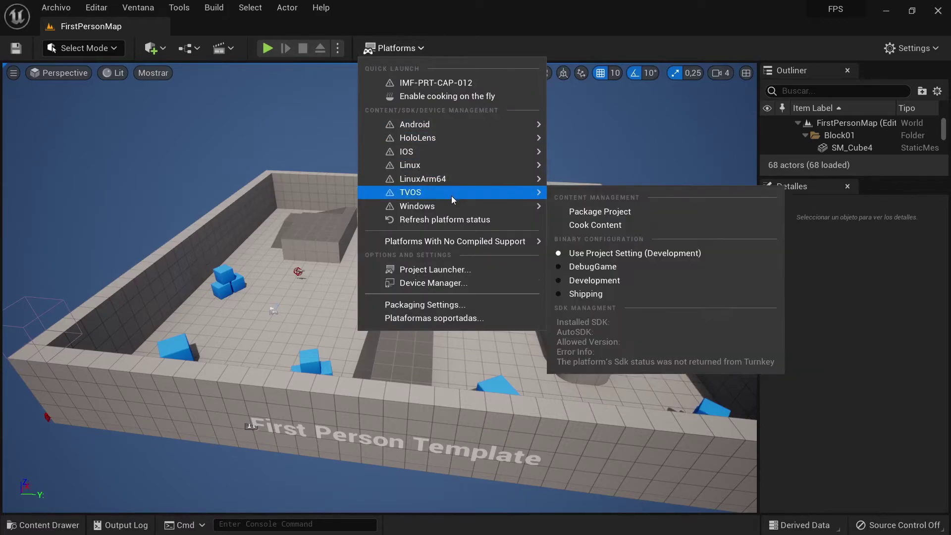
mouse_move(447, 212)
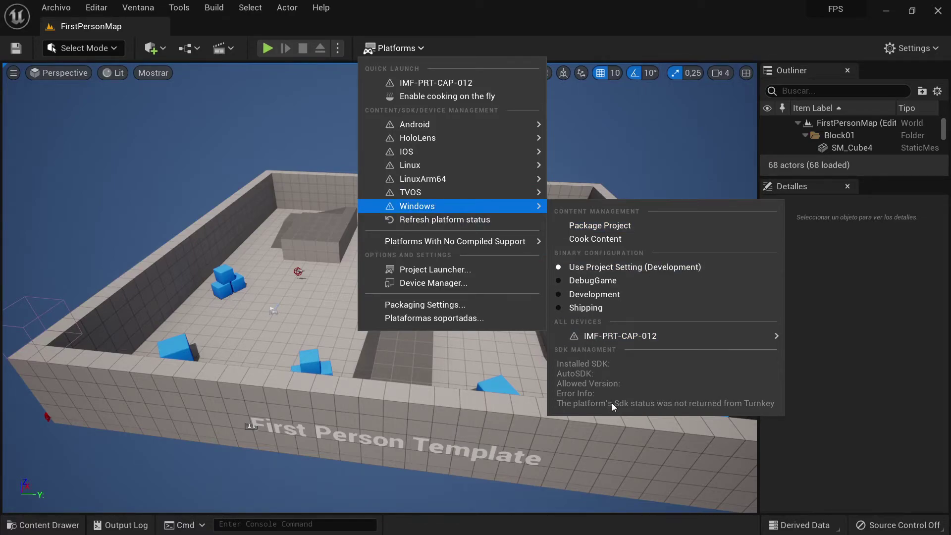
left_click(619, 266)
- Try Platforms > Windows > Package Project, then cancel at the SDK Not Setup warning
left_click(394, 48)
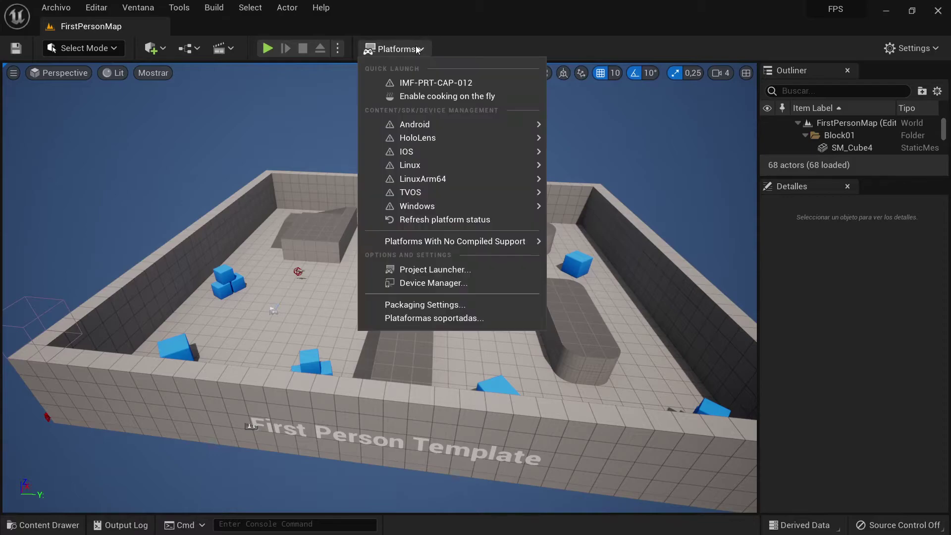
mouse_move(445, 207)
left_click(596, 227)
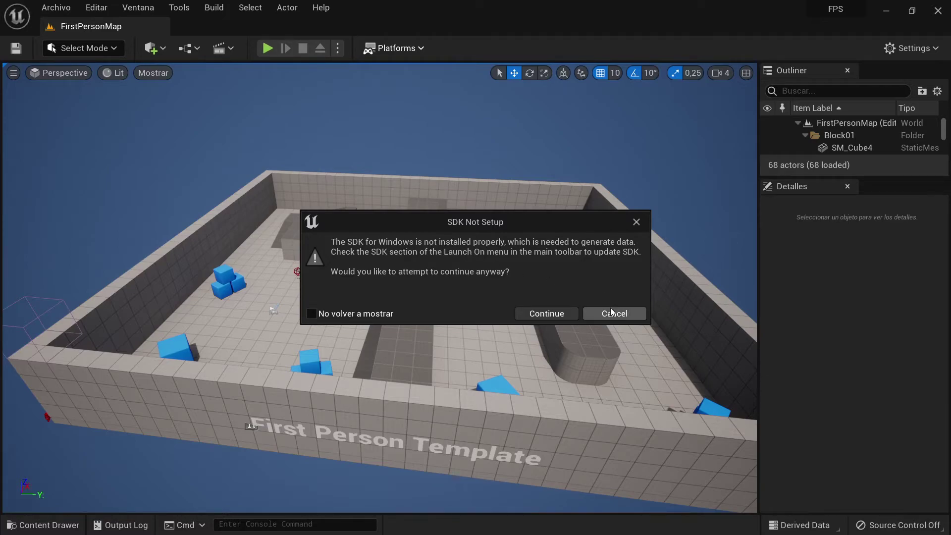
left_click(635, 222)
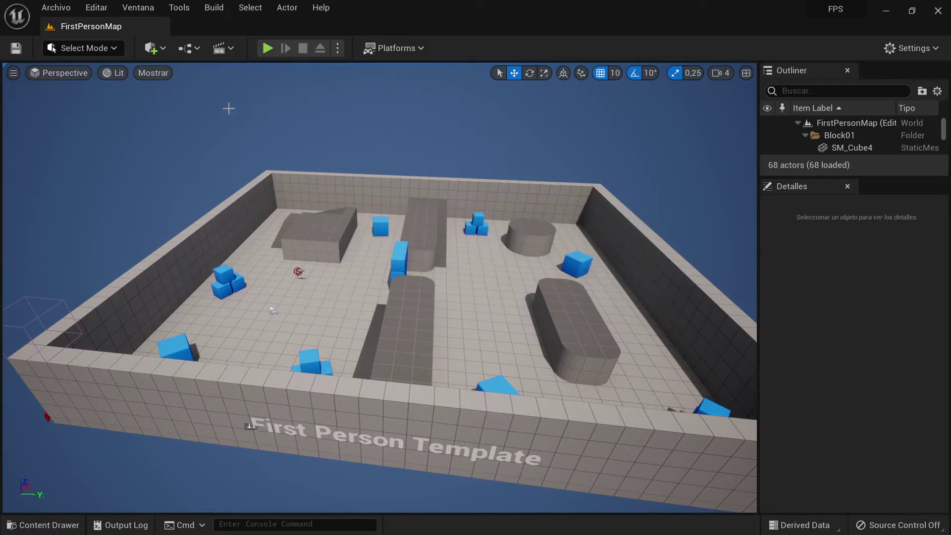
- Look through the content-adding menus, then bring up the Settings list
left_click(164, 50)
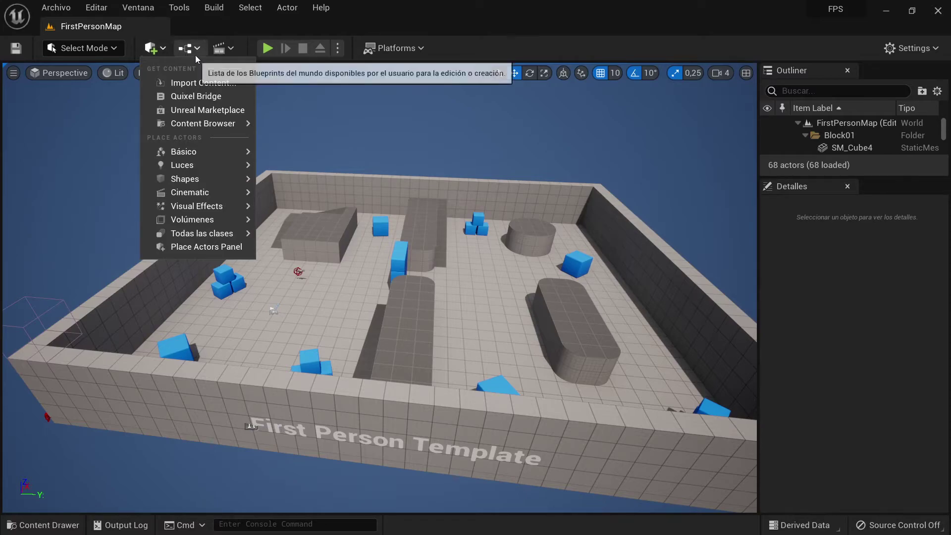
mouse_move(237, 43)
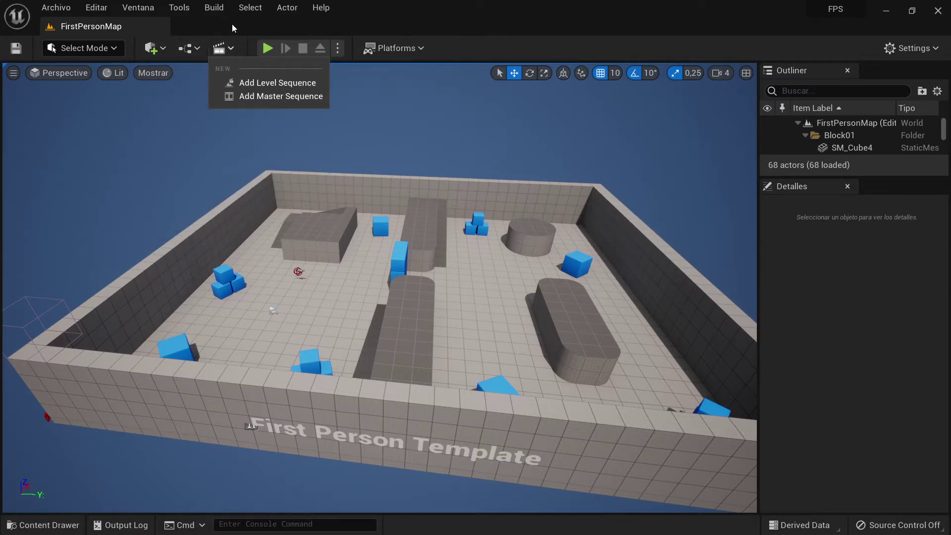
left_click(231, 23)
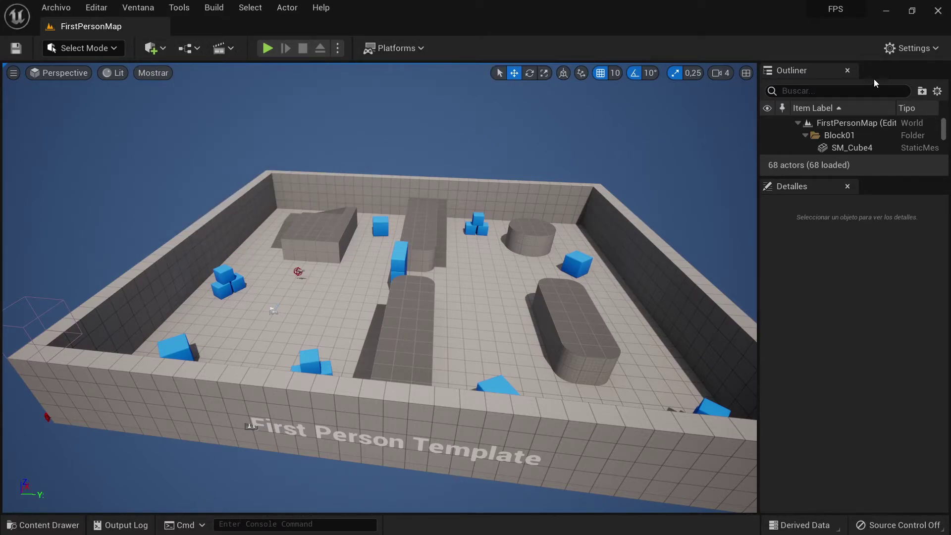
left_click(913, 49)
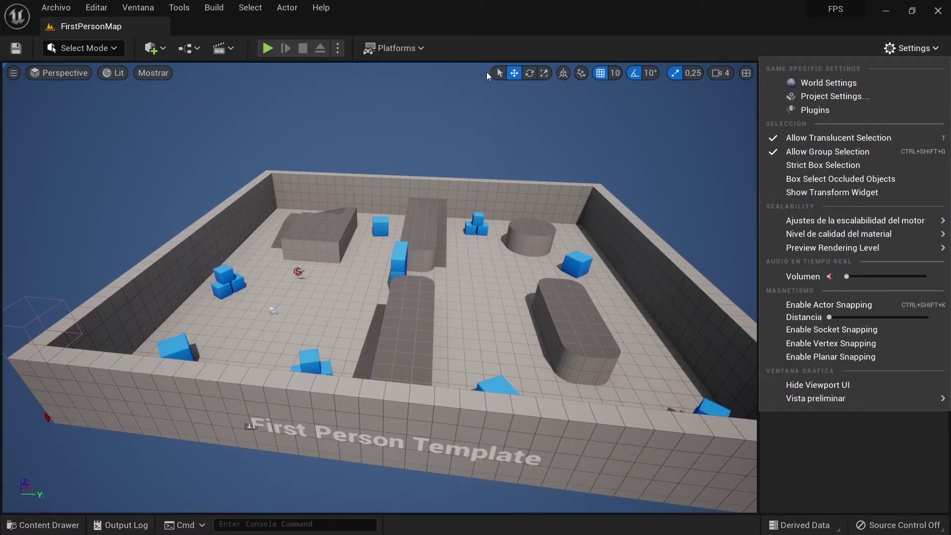
- Open Project Settings and navigate to the Windows platform settings
left_click(834, 96)
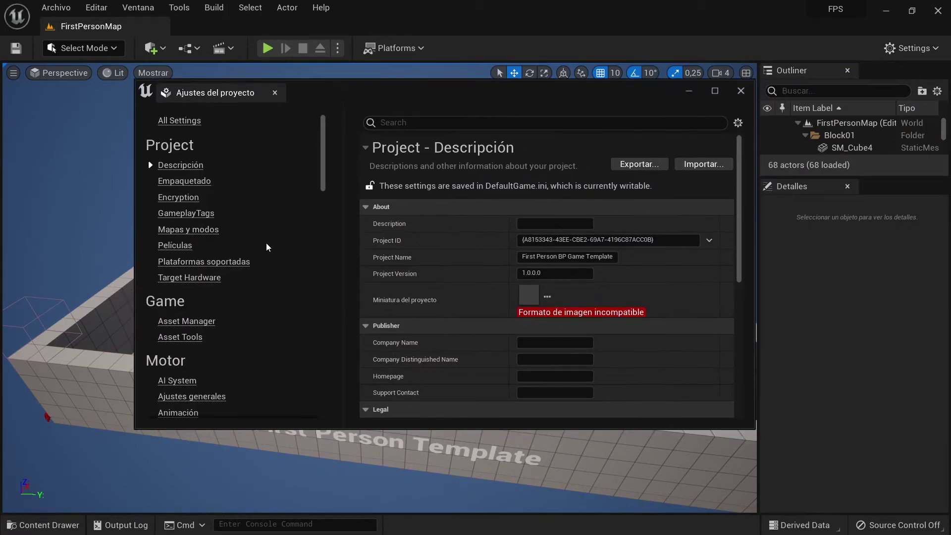
left_click(207, 180)
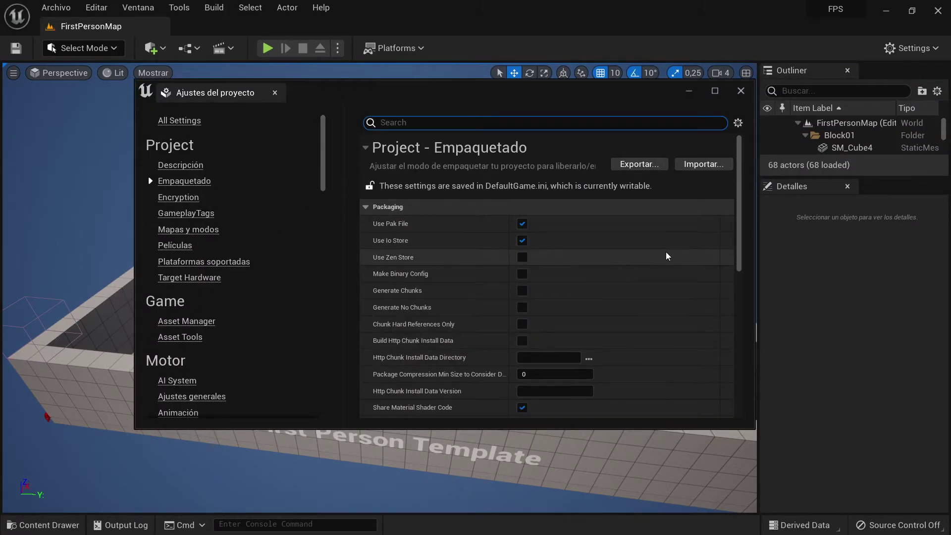
scroll(740, 176, "down", 5)
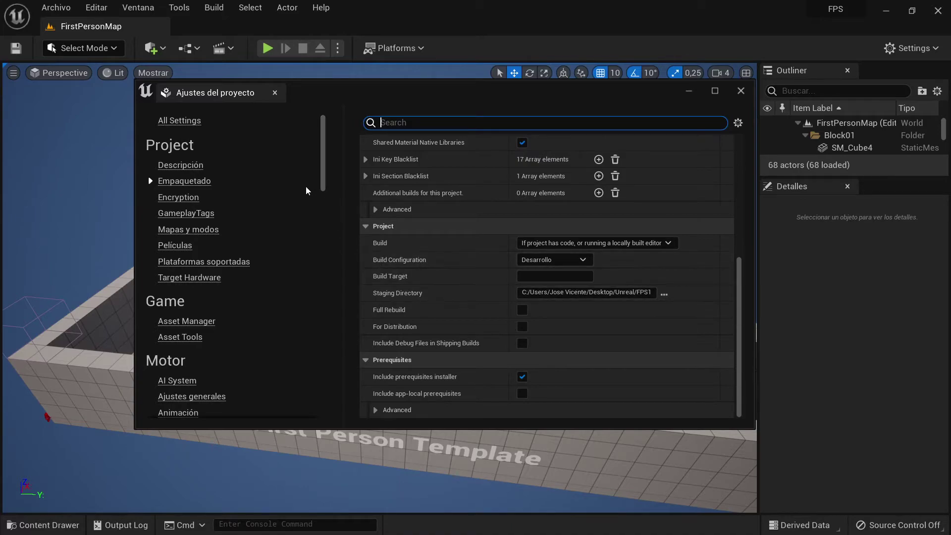
left_click_drag(322, 150, 323, 148)
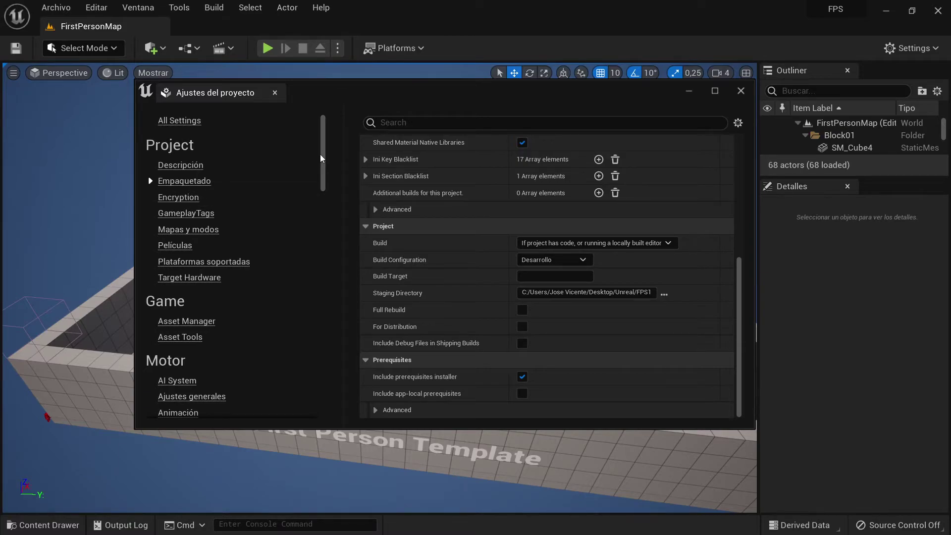
left_click_drag(321, 154, 322, 340)
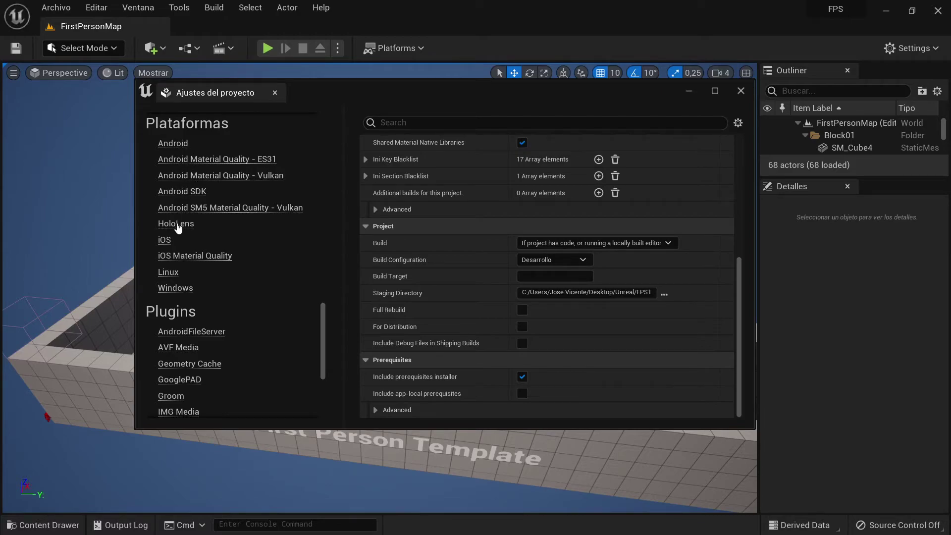
left_click(177, 292)
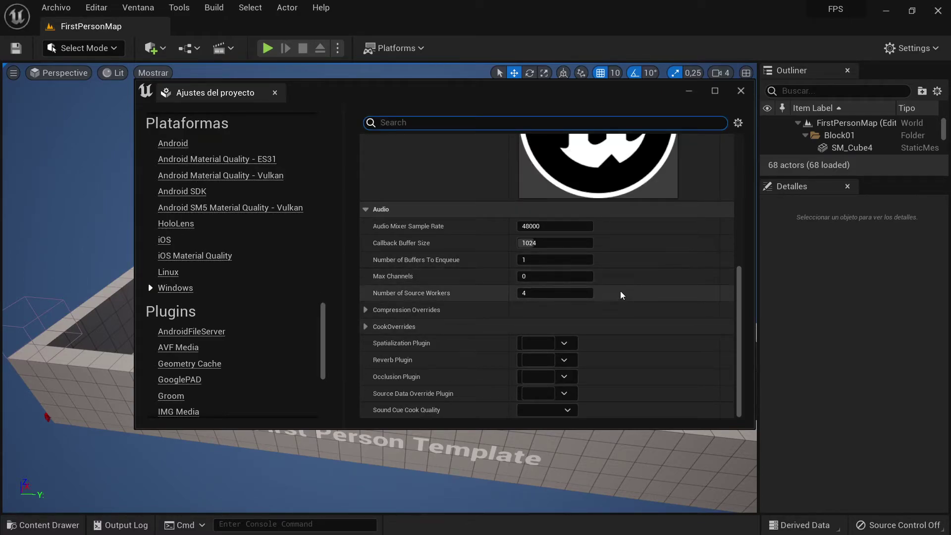
left_click_drag(743, 293, 742, 204)
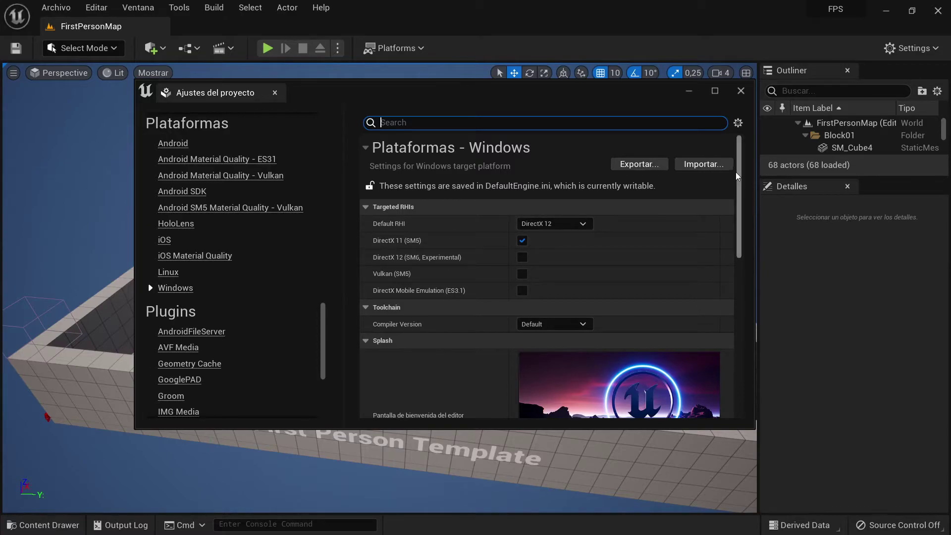
scroll(740, 170, "down", 2)
left_click_drag(740, 170, 735, 222)
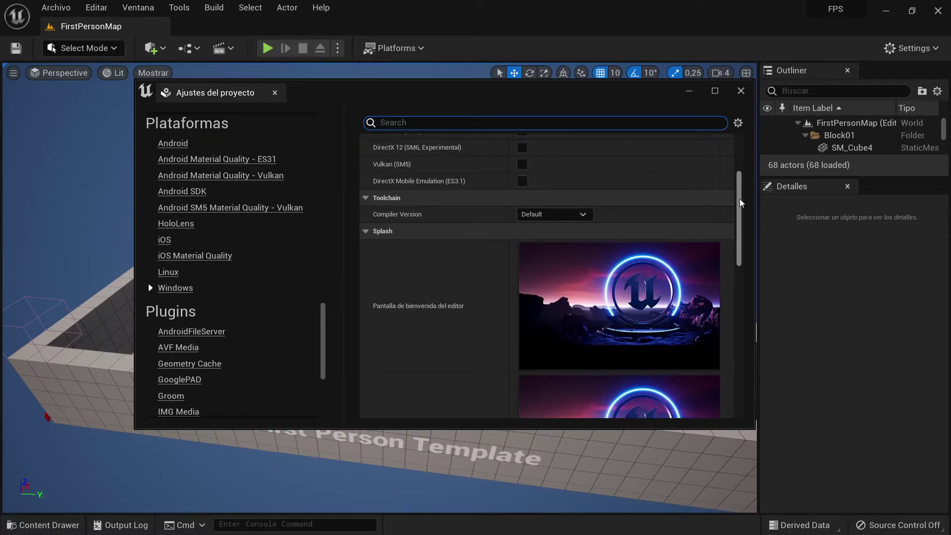
- Set the Toolchain Compiler Version to Visual Studio 2019
left_click(581, 175)
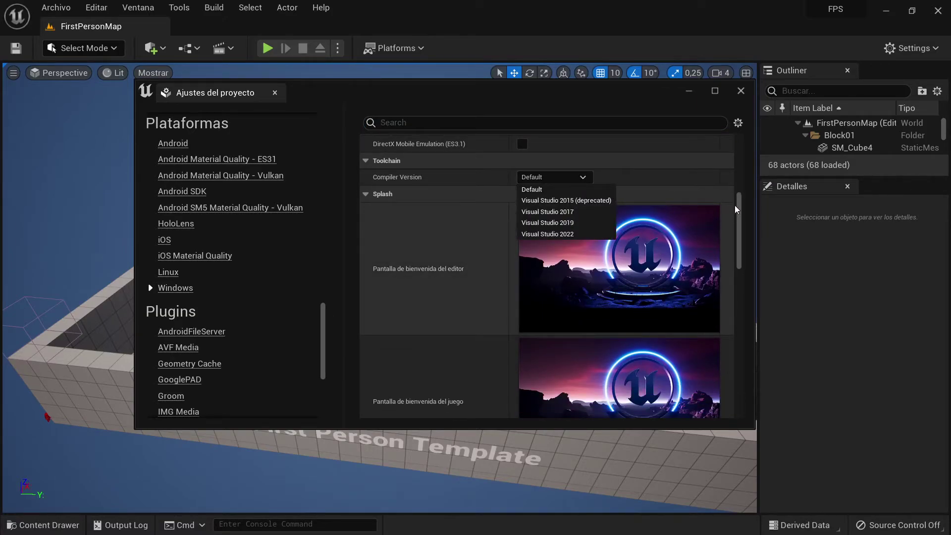
left_click(736, 204)
left_click(582, 177)
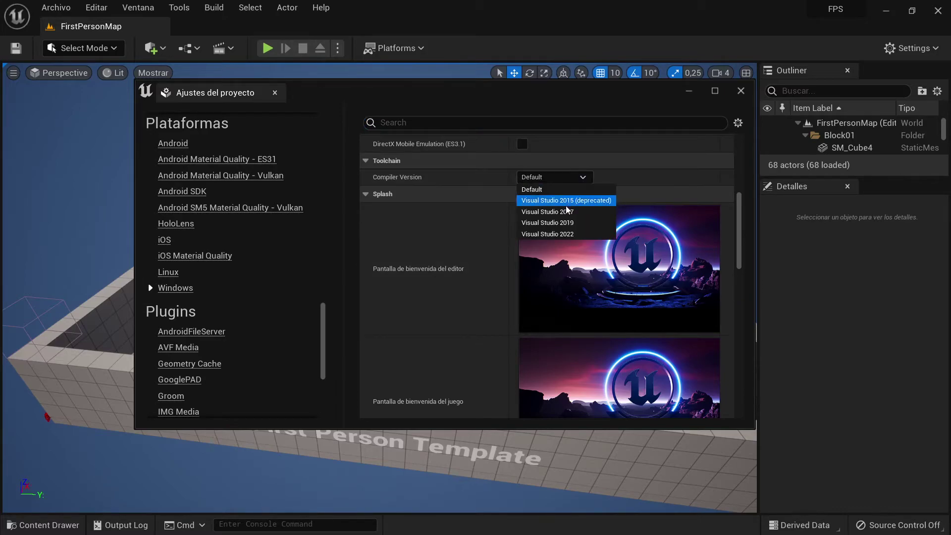
left_click(549, 222)
left_click_drag(739, 214, 732, 302)
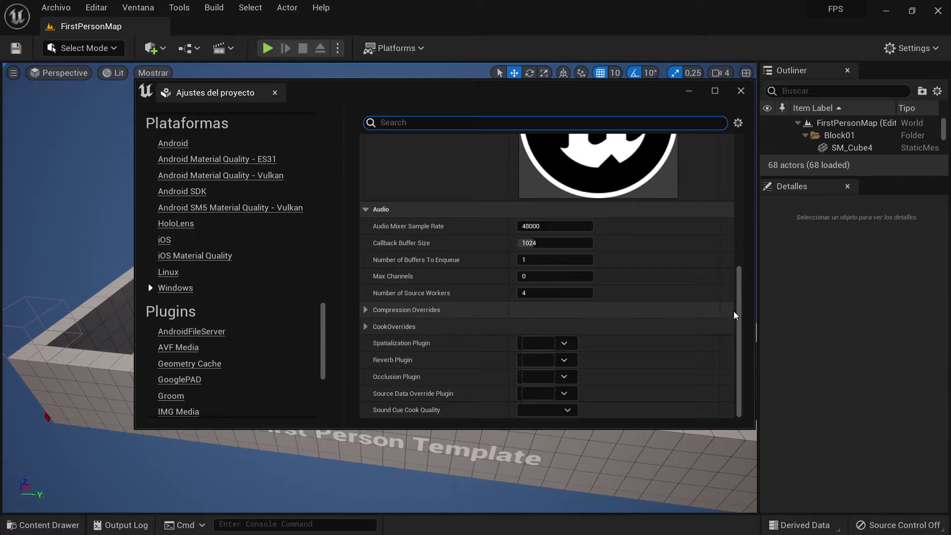
left_click_drag(737, 284, 738, 194)
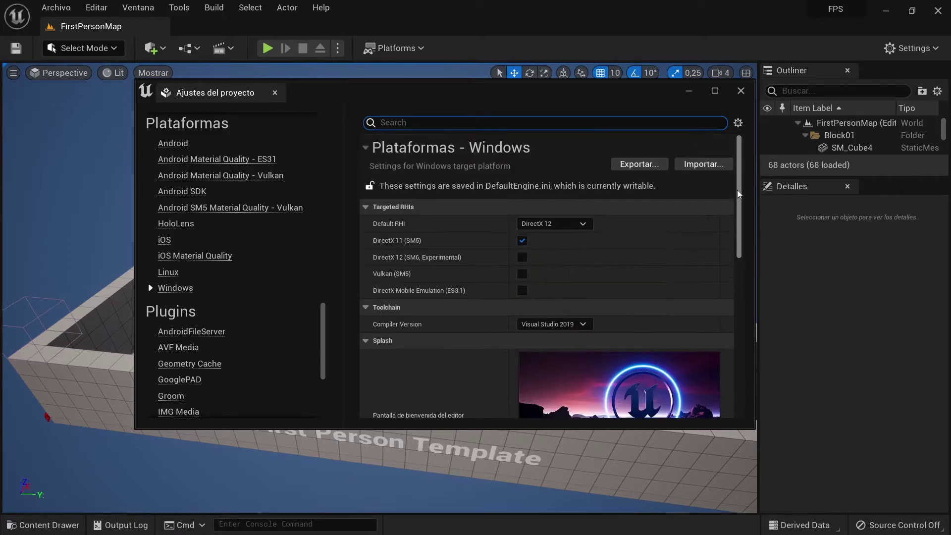
- Close Project Settings and update the local device under Platforms > Windows
left_click(740, 90)
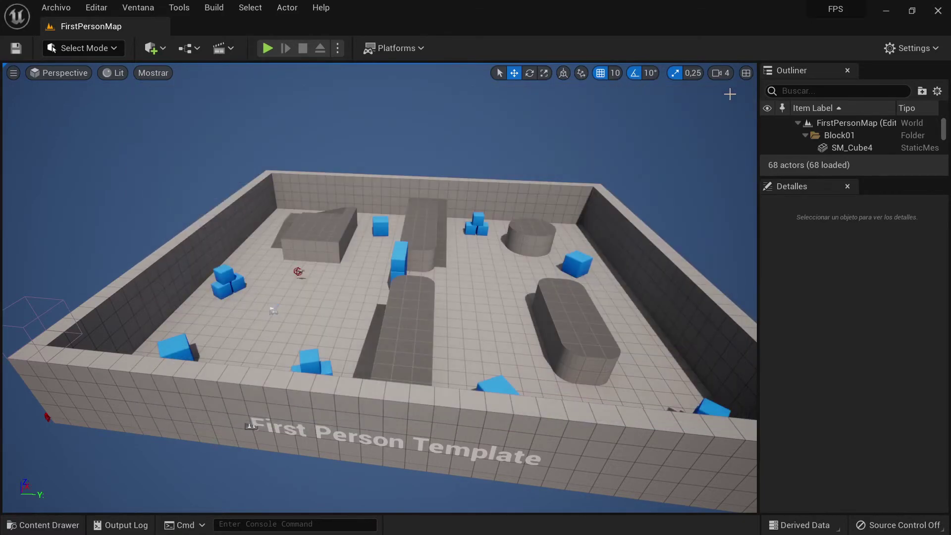
left_click(414, 52)
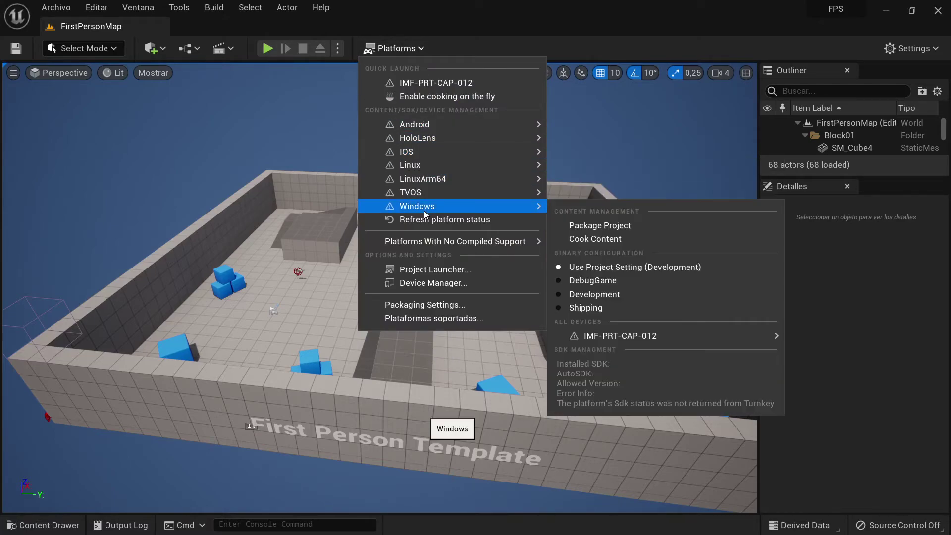
left_click(424, 210)
left_click(396, 50)
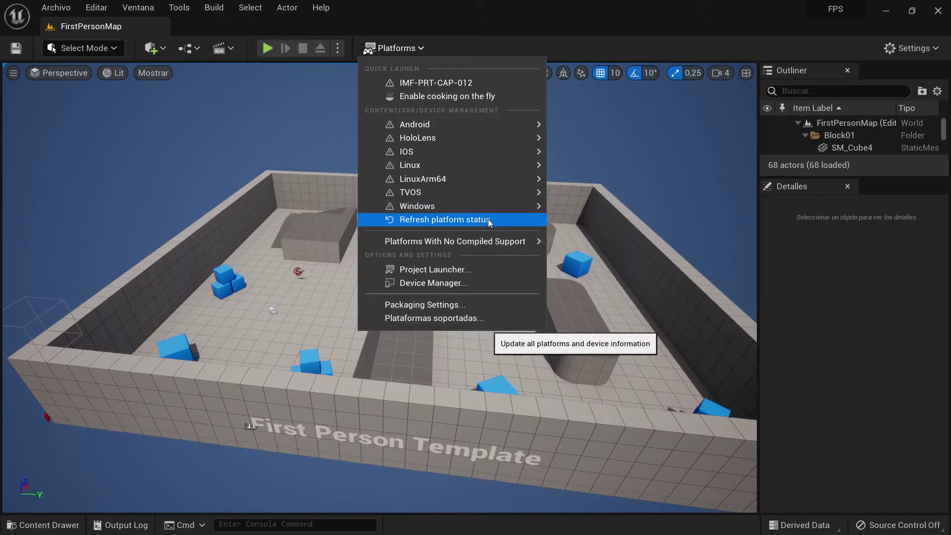
mouse_move(528, 208)
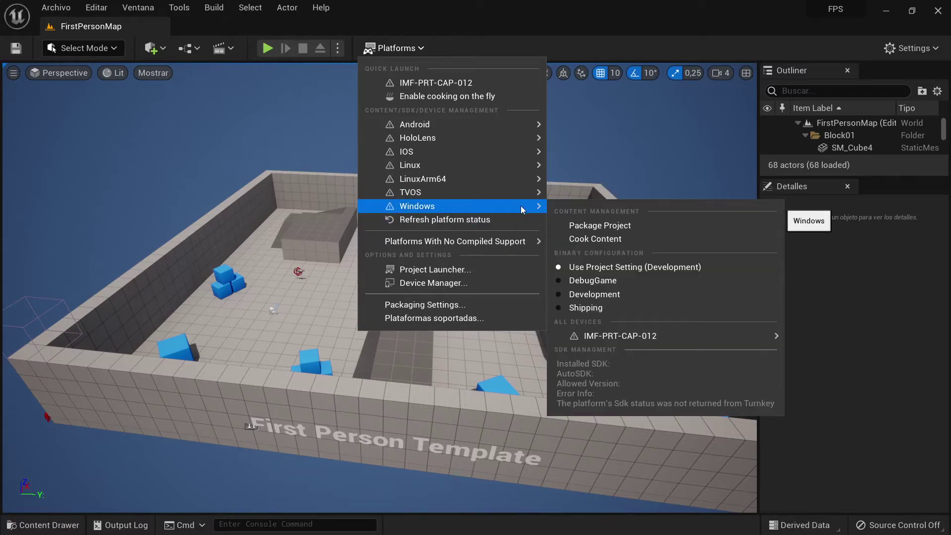
mouse_move(589, 337)
left_click(494, 379)
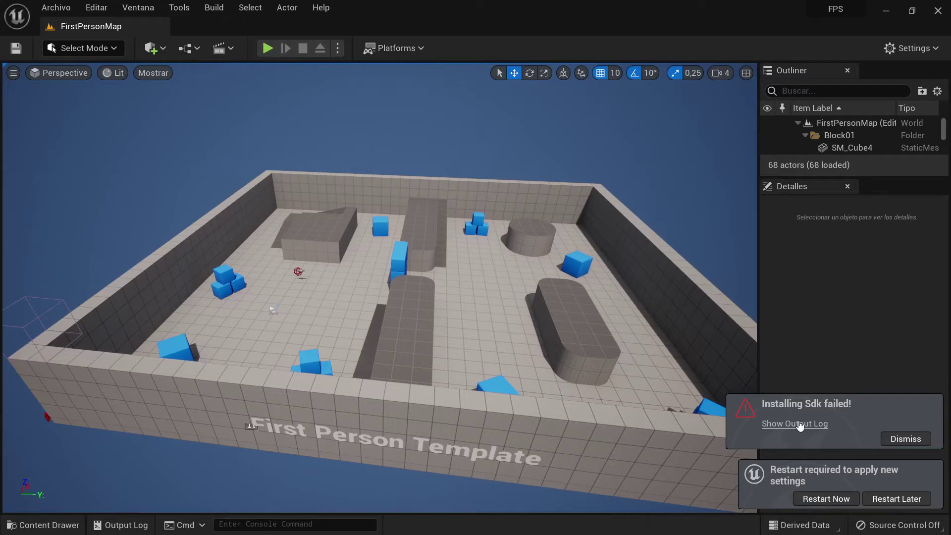
- Restart the editor, accept the NVIDIA driver warning, recheck Platforms, then minimize it
left_click(825, 498)
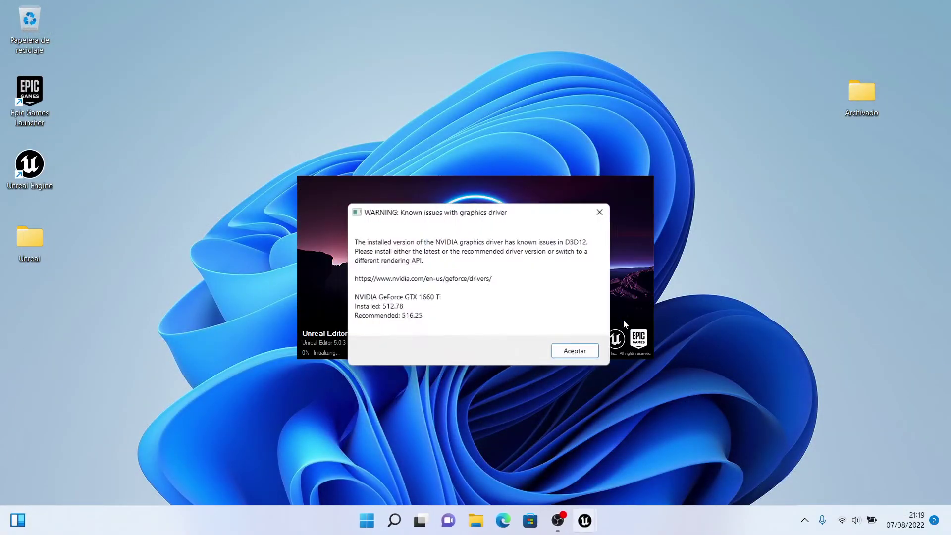
left_click(580, 352)
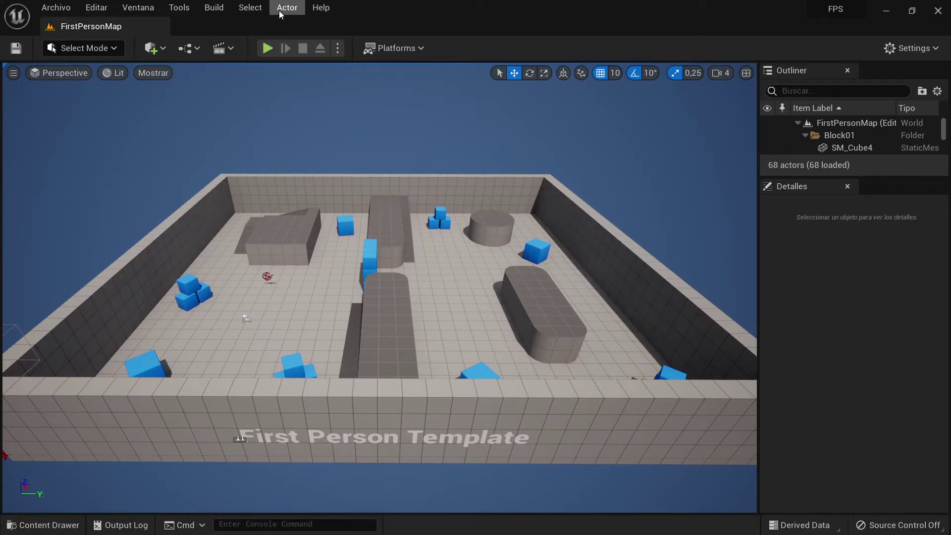
left_click(423, 46)
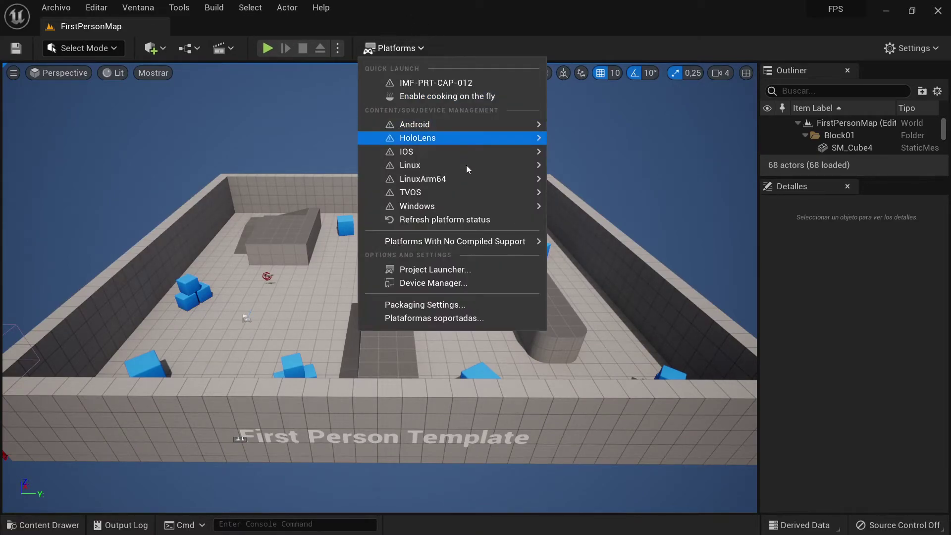
mouse_move(505, 204)
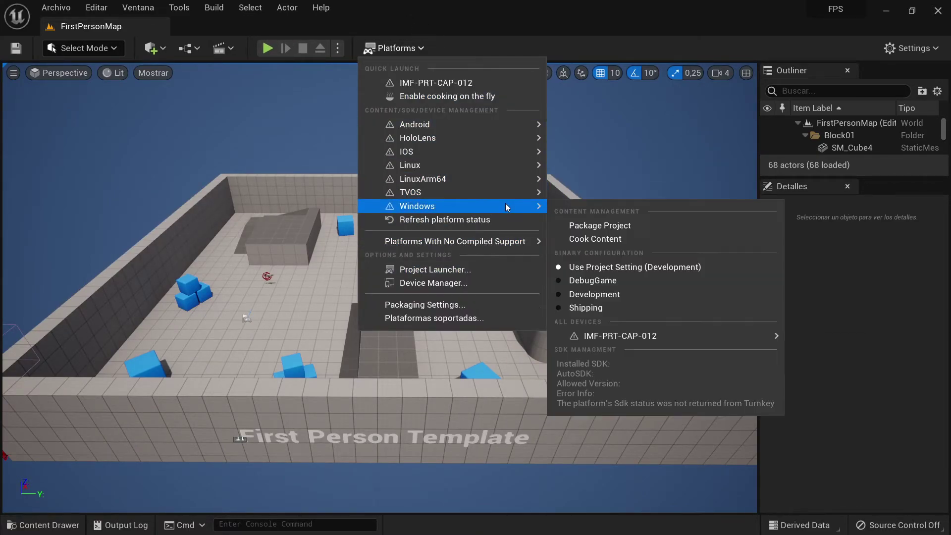
mouse_move(621, 342)
left_click(884, 333)
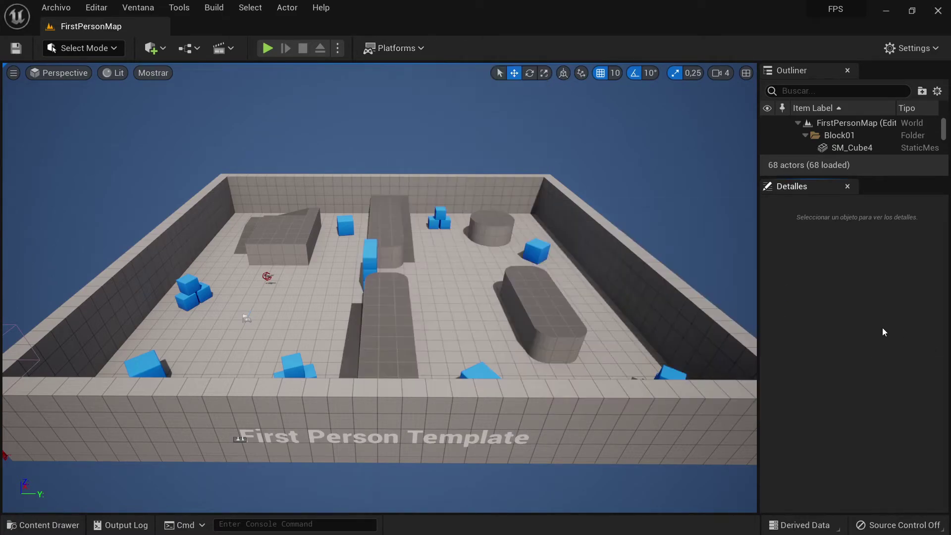
left_click(885, 12)
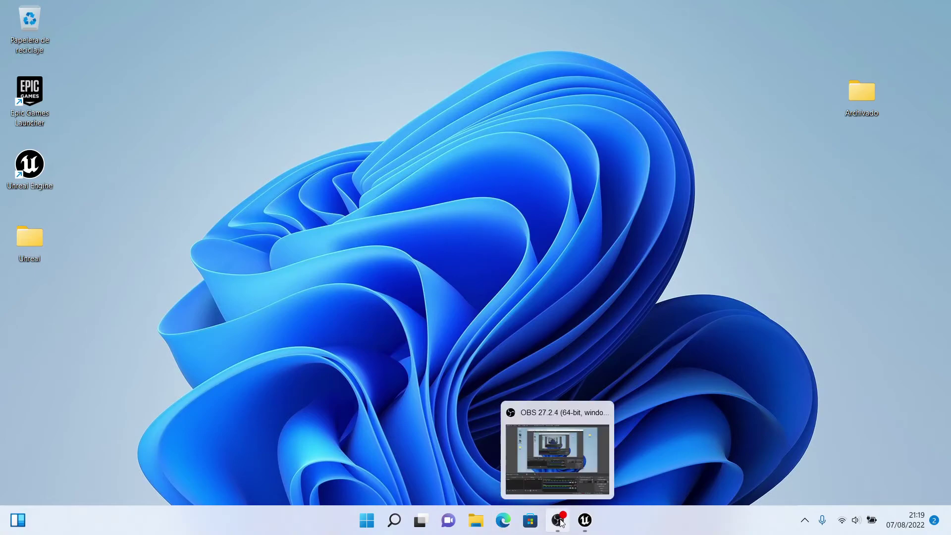
- Arrange the fxr 3.1.9 folder window and copy hostfxr.dll
left_click(562, 522)
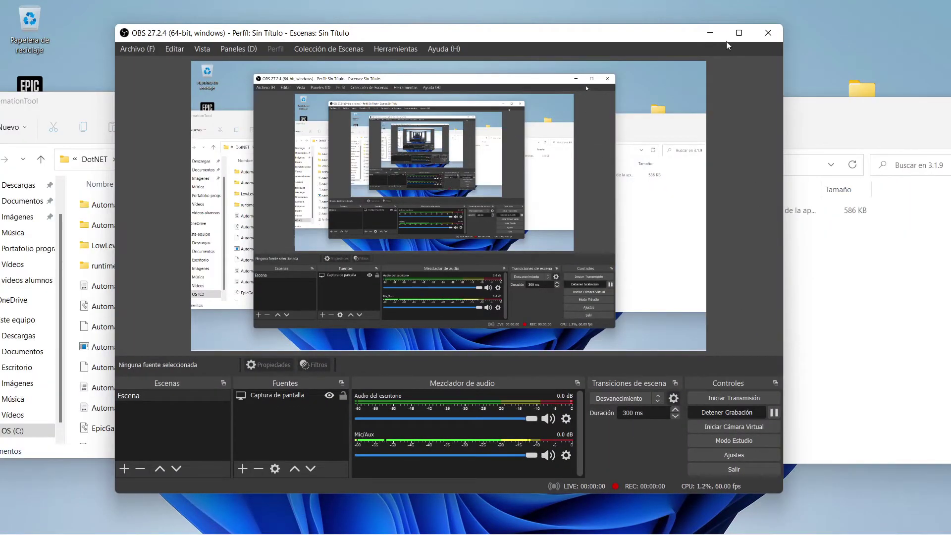
left_click(710, 32)
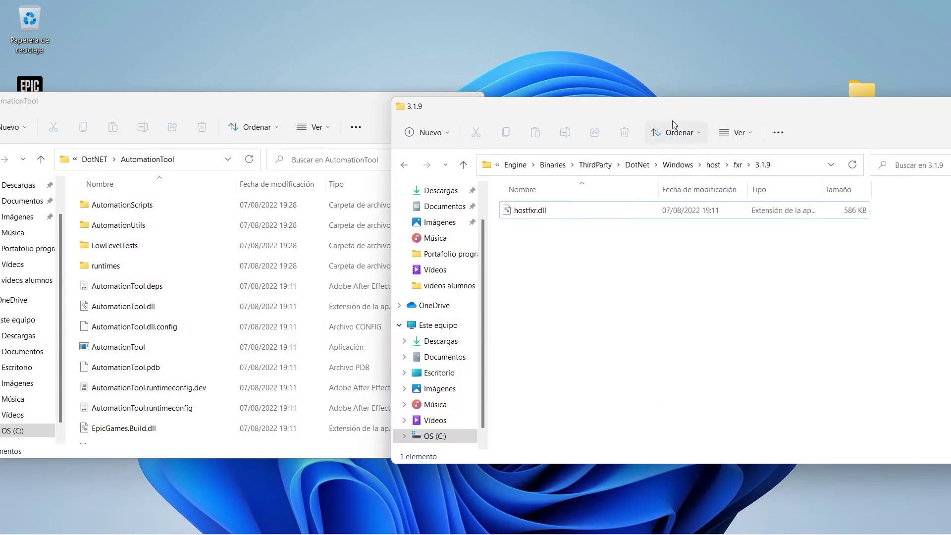
left_click_drag(674, 115, 442, 31)
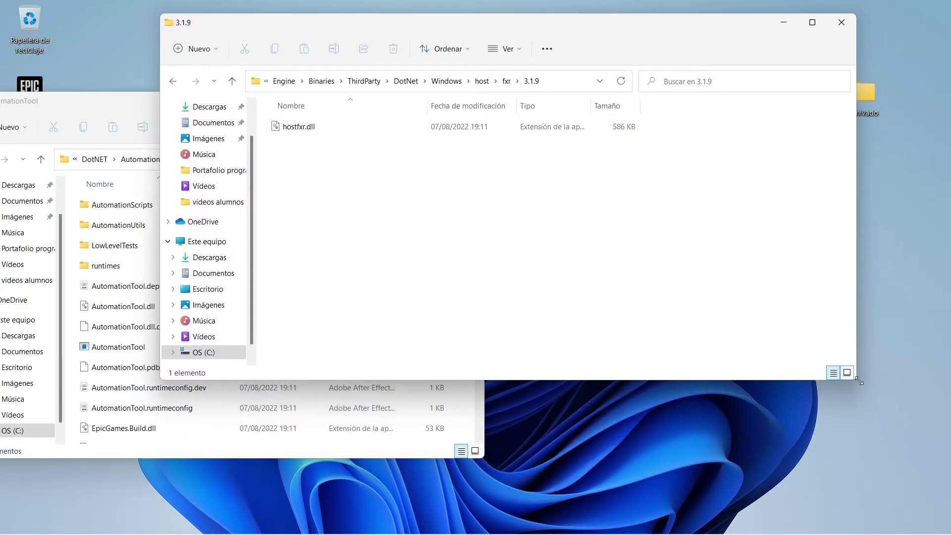
left_click_drag(860, 381, 946, 506)
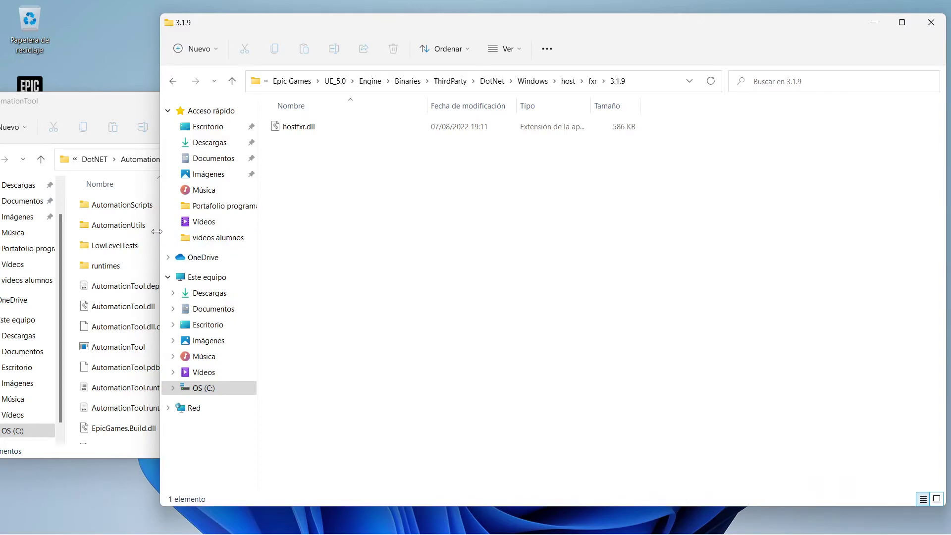
left_click_drag(157, 231, 56, 232)
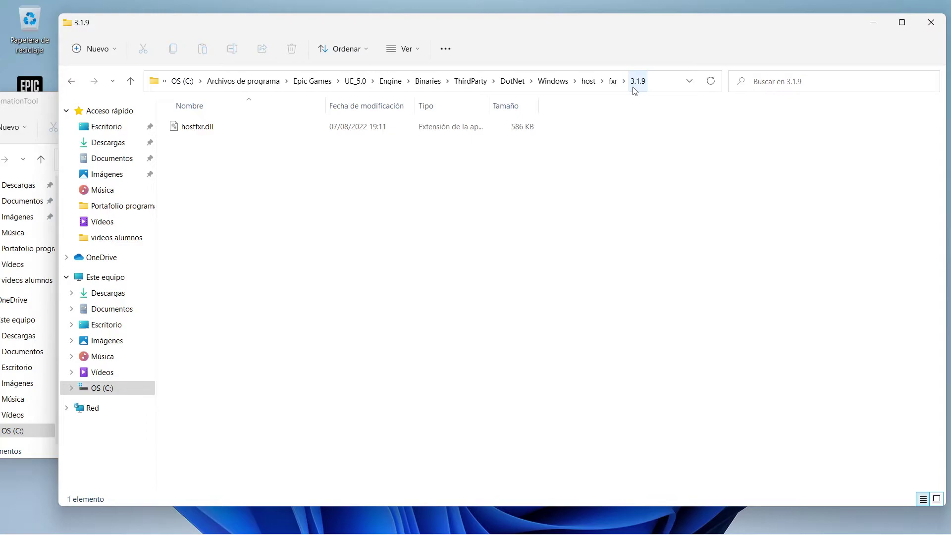
left_click(218, 132)
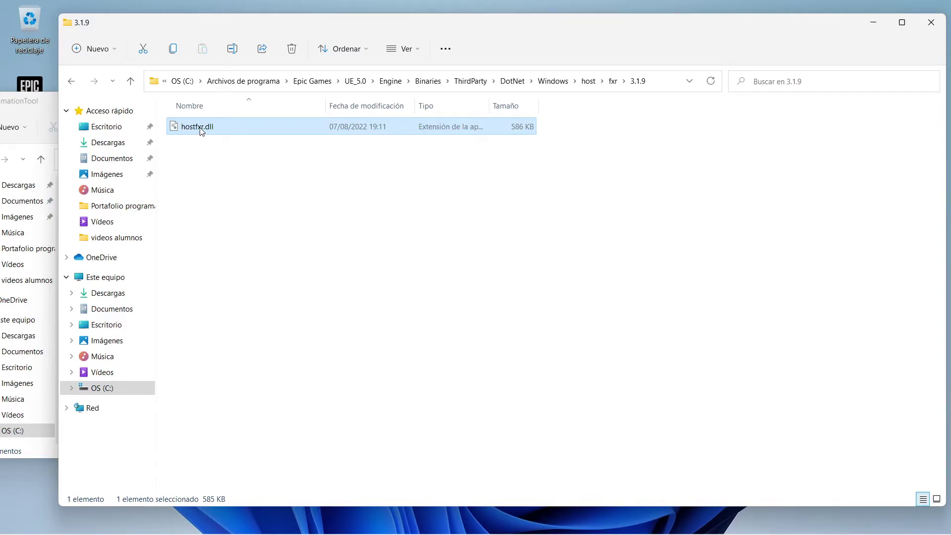
right_click(201, 132)
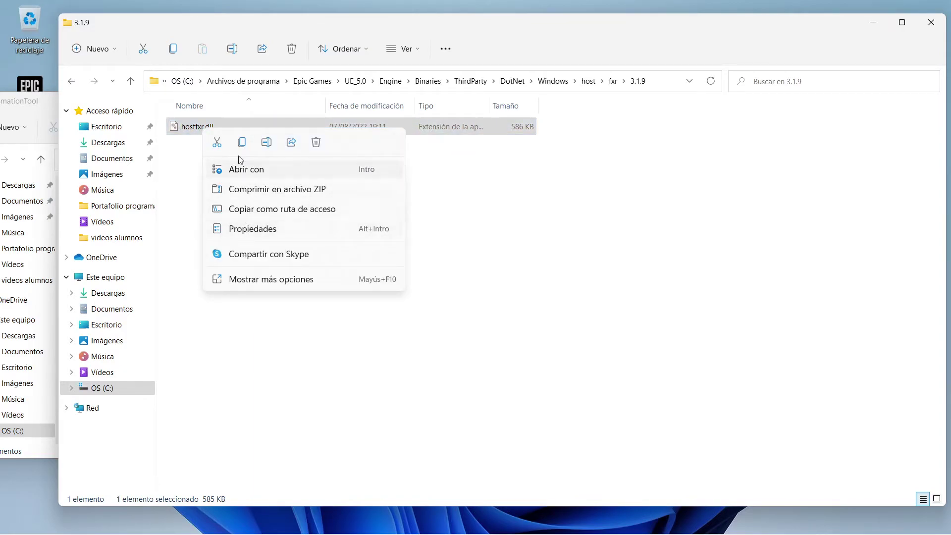
left_click(242, 143)
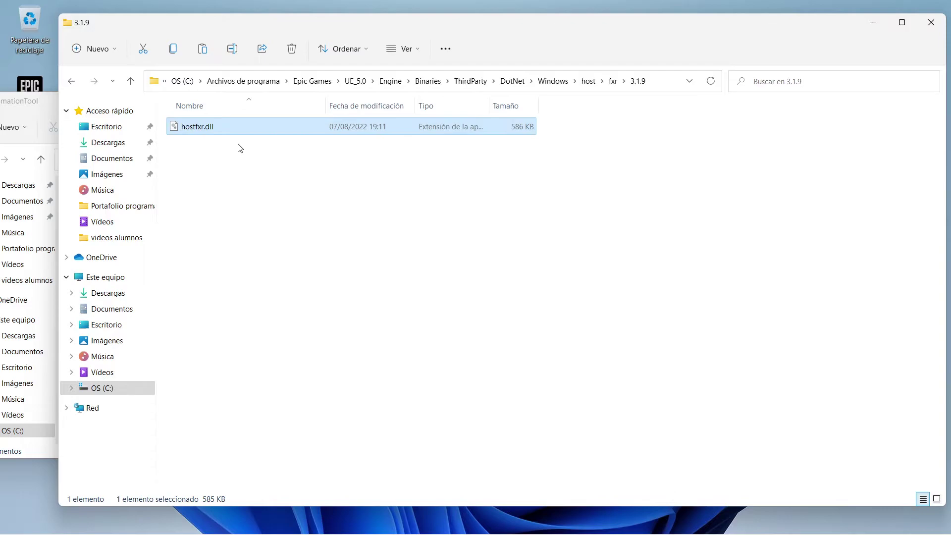
- Paste hostfxr.dll into the DotNET AutomationTool folder and close that window
left_click_drag(48, 112, 170, 102)
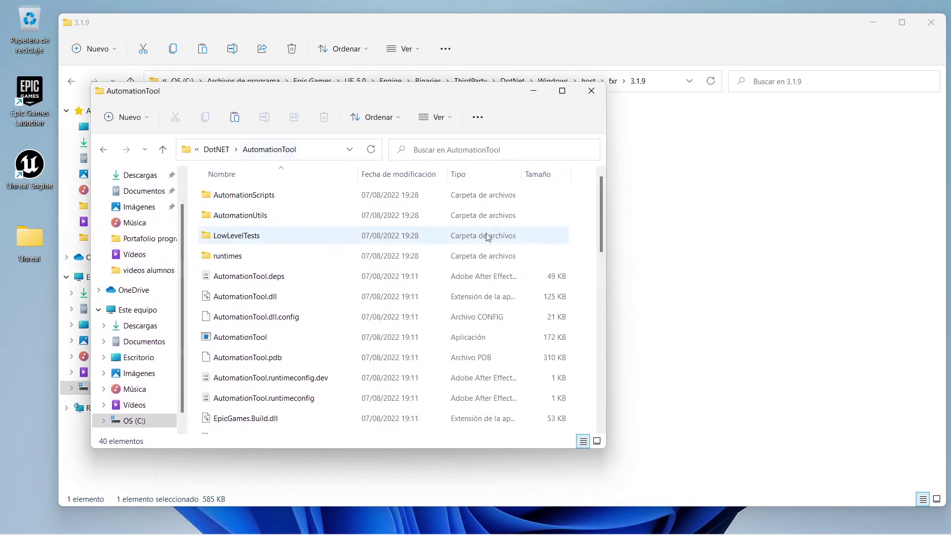
left_click_drag(605, 222, 916, 221)
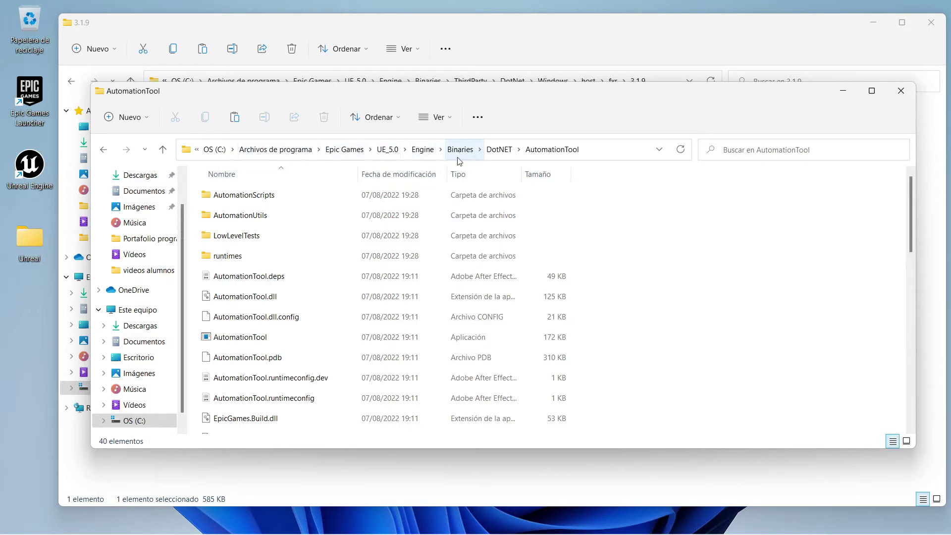
left_click(543, 148)
right_click(672, 242)
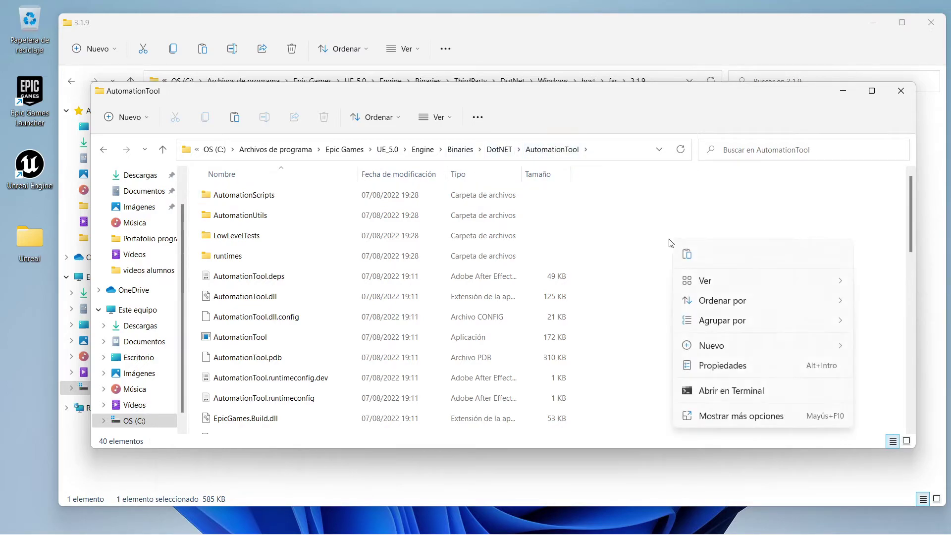
left_click(688, 255)
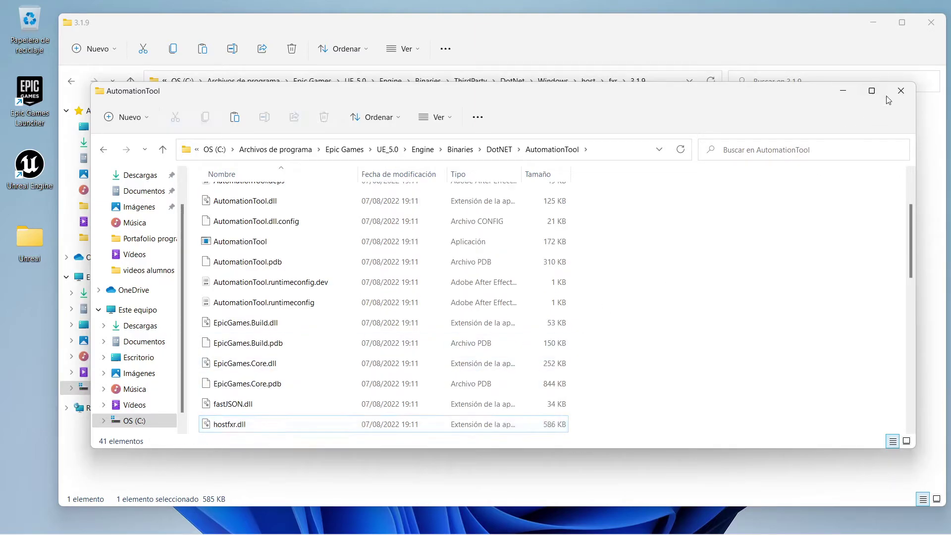
left_click(901, 90)
- Save All, close the editor, reopen the FPS project and accept the driver warning
left_click(928, 26)
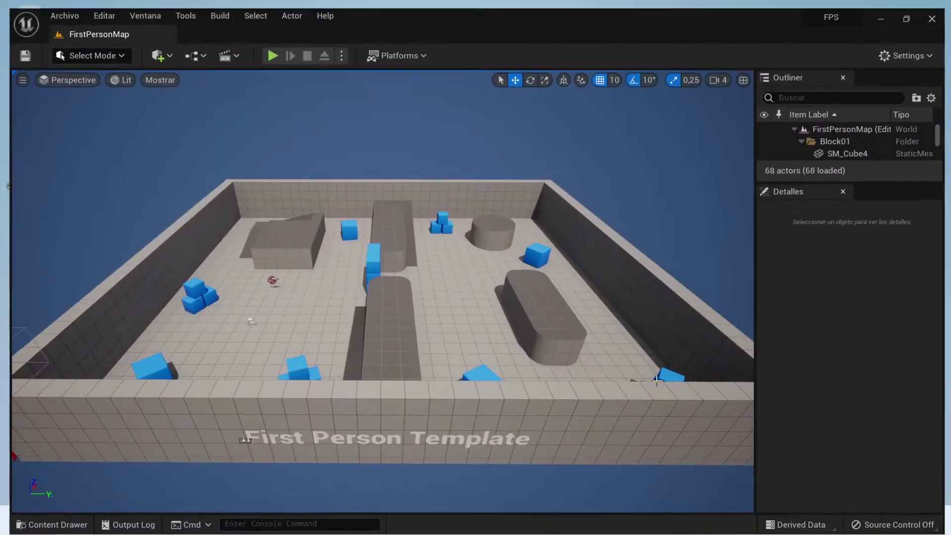
left_click(57, 9)
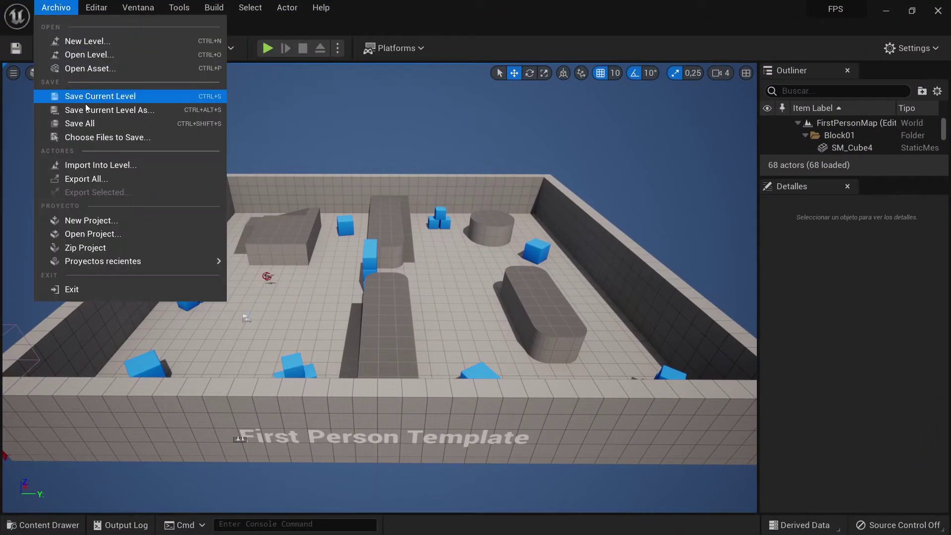
left_click(180, 126)
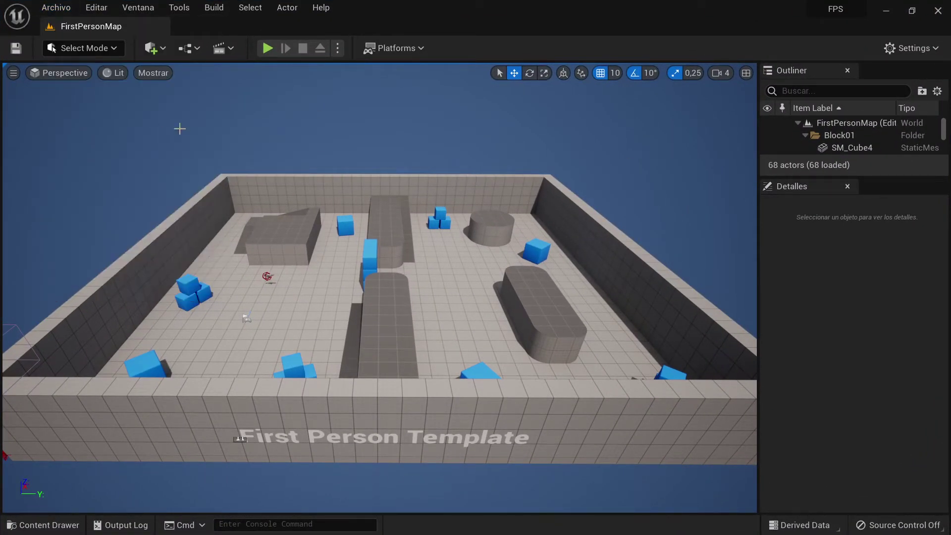
left_click(937, 11)
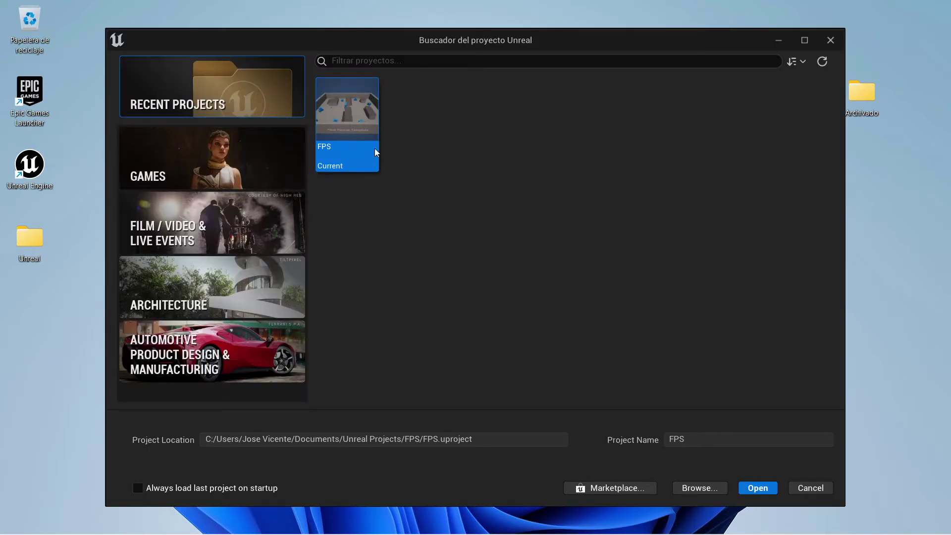
double_click(361, 120)
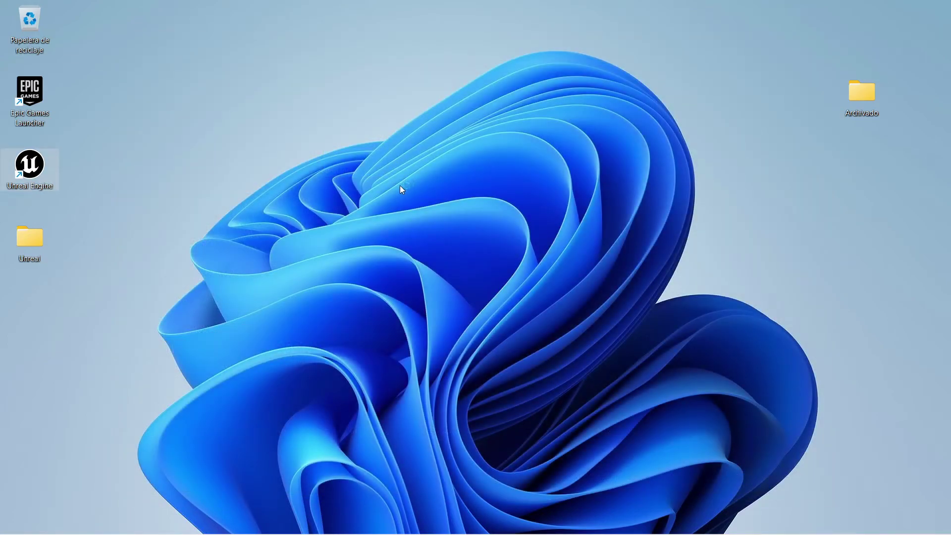
left_click(584, 354)
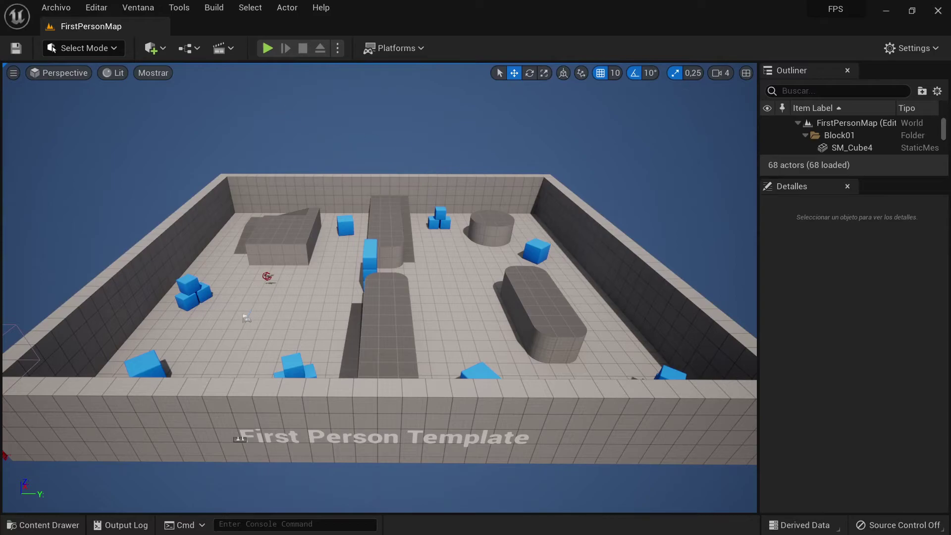
- Refresh platforms and package for Windows into the FPS1 folder, continuing past the SDK warning
left_click(420, 48)
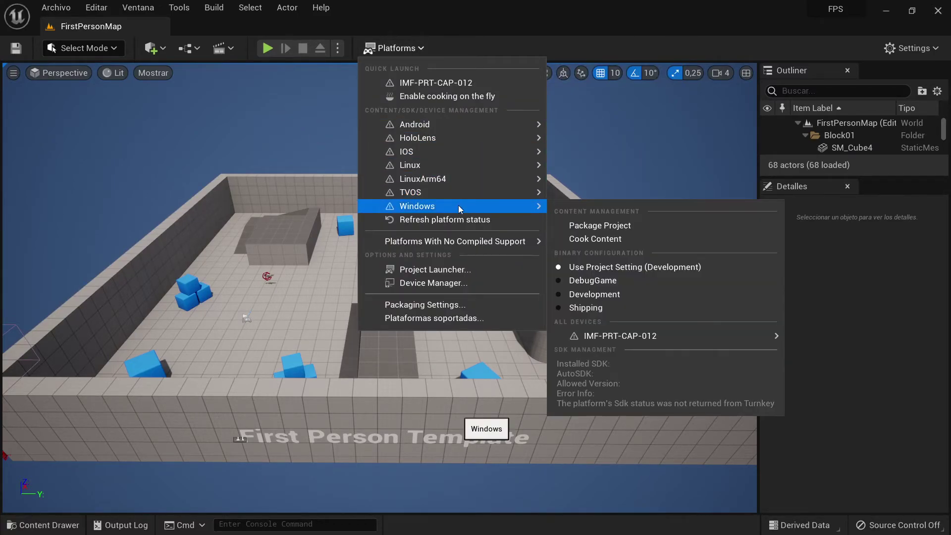
left_click(462, 219)
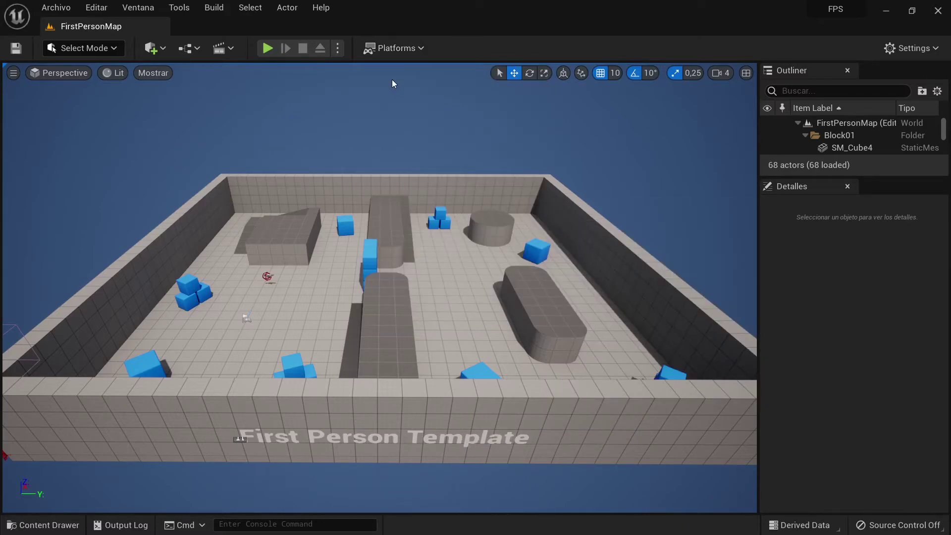
left_click(409, 52)
mouse_move(448, 210)
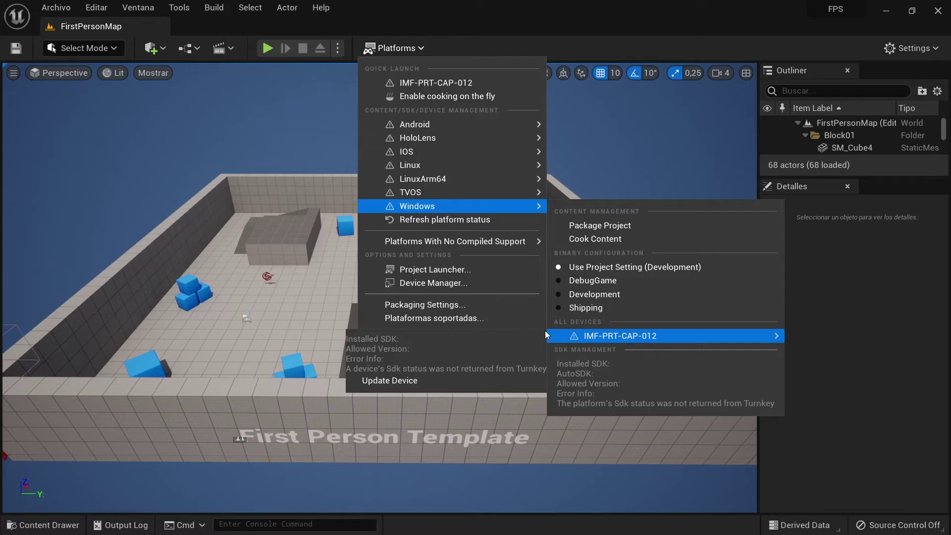
left_click(618, 238)
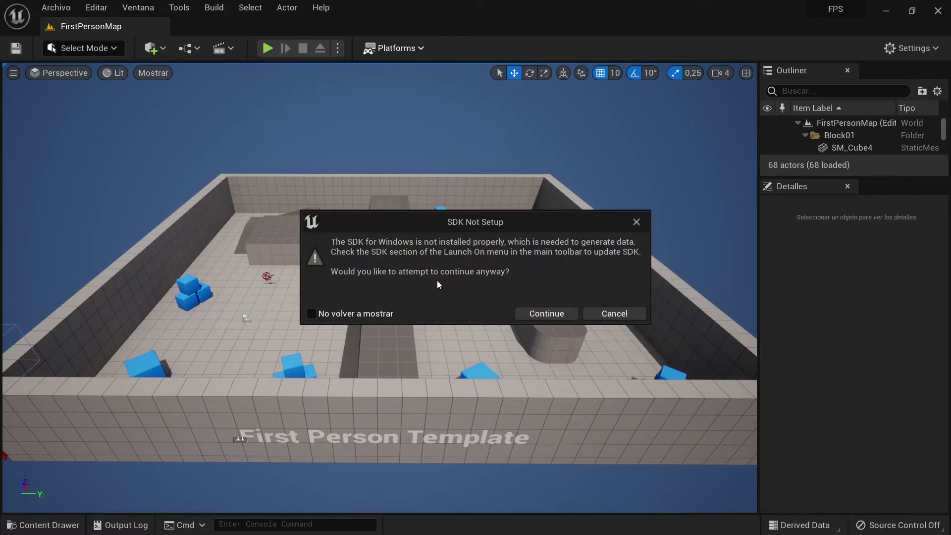
left_click(544, 313)
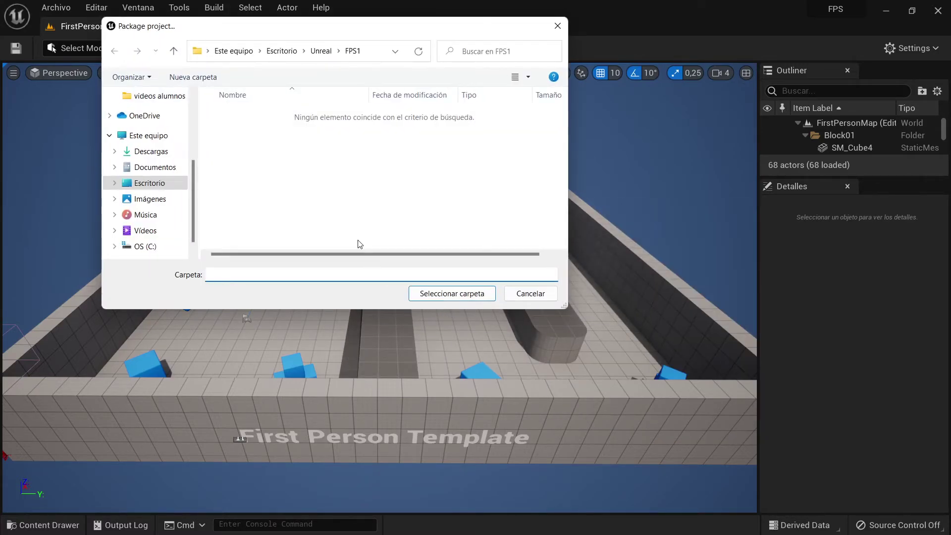
left_click(444, 296)
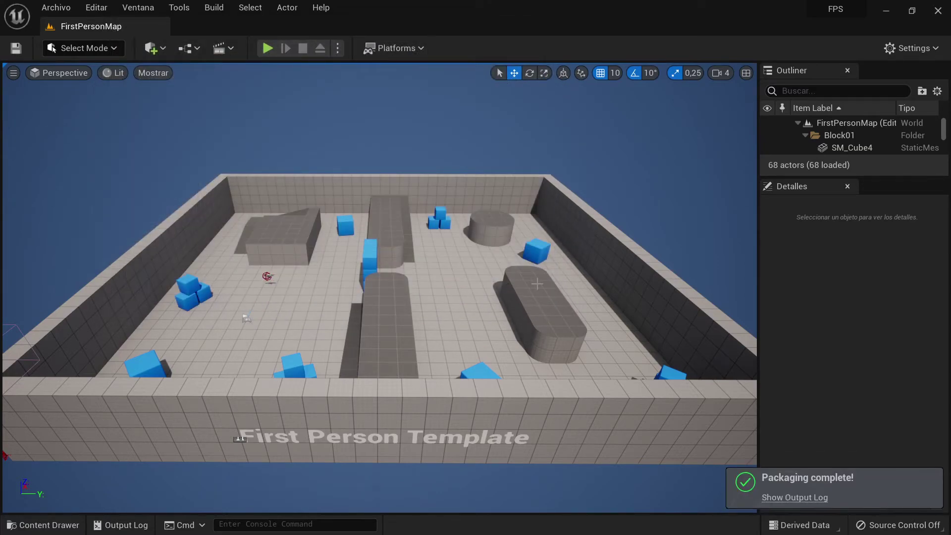
- Review the packaging output log, close it, and minimize the editor
left_click(799, 498)
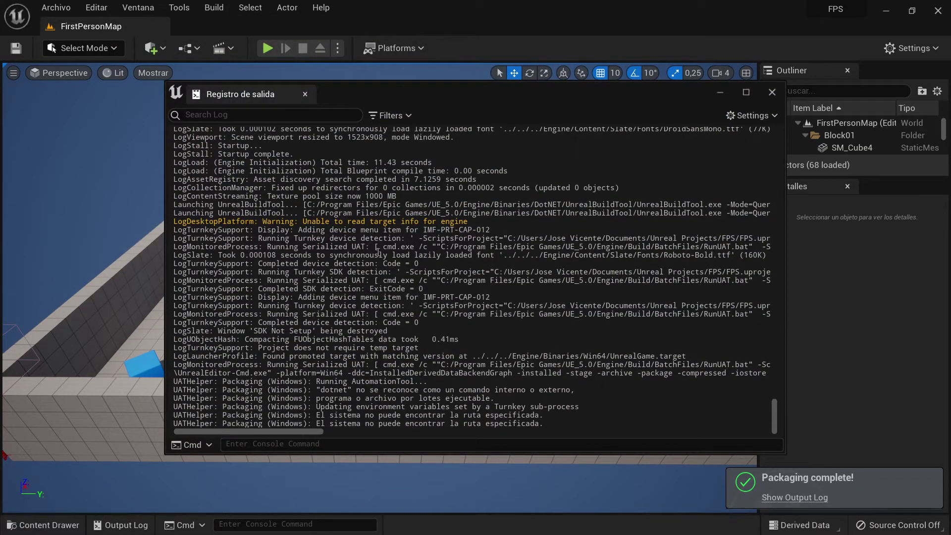
left_click_drag(334, 204, 174, 204)
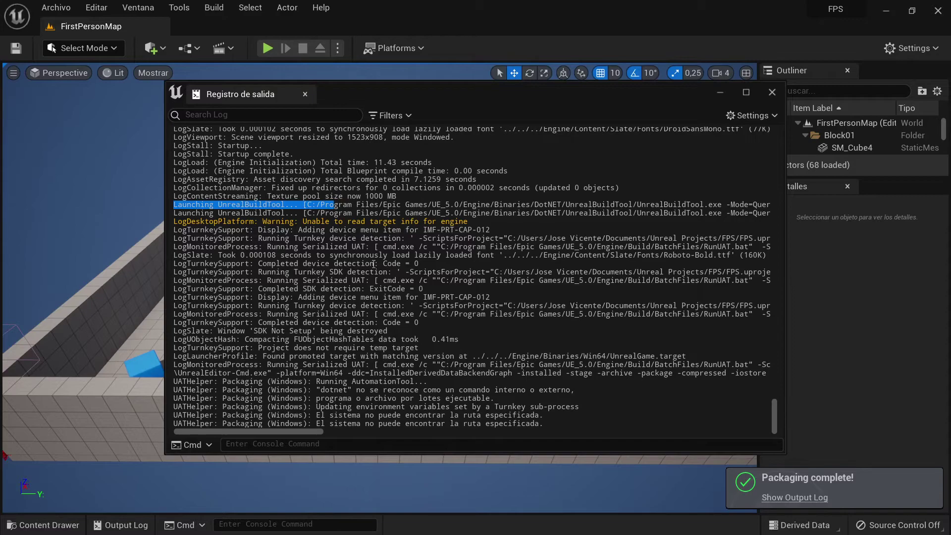
left_click_drag(360, 281, 365, 280)
scroll(361, 257, "up", 2)
scroll(359, 247, "up", 3)
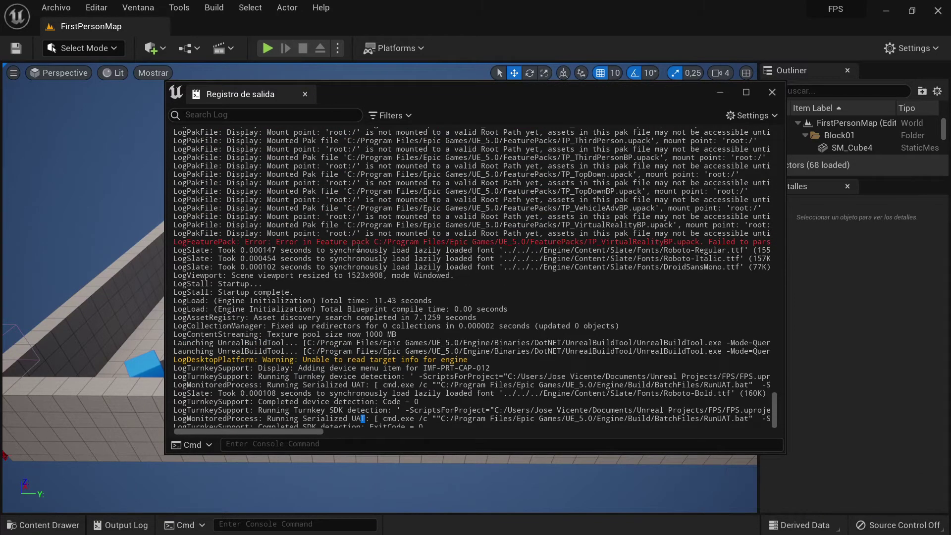
left_click_drag(380, 235, 717, 243)
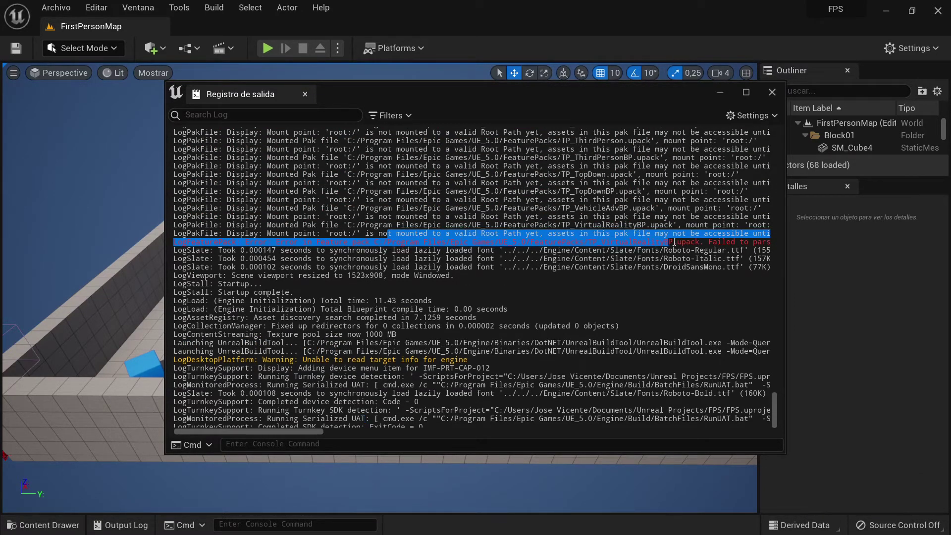
left_click(720, 238)
left_click(772, 93)
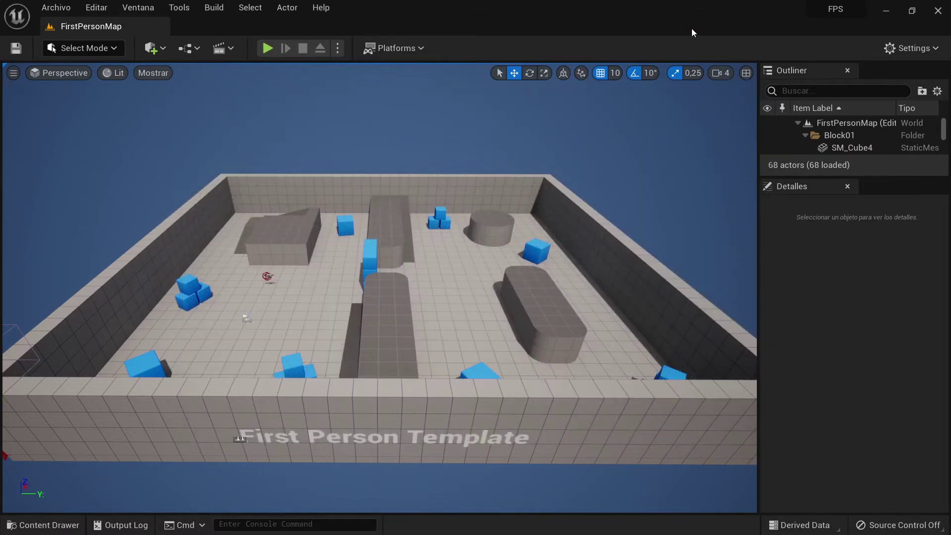
left_click(888, 11)
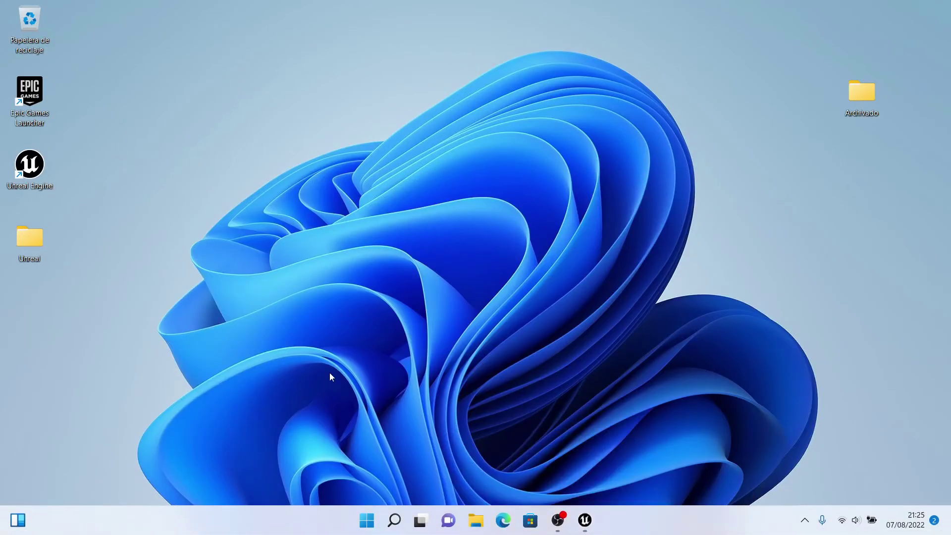
- Restart the OBS screen recording and hide OBS
left_click(558, 520)
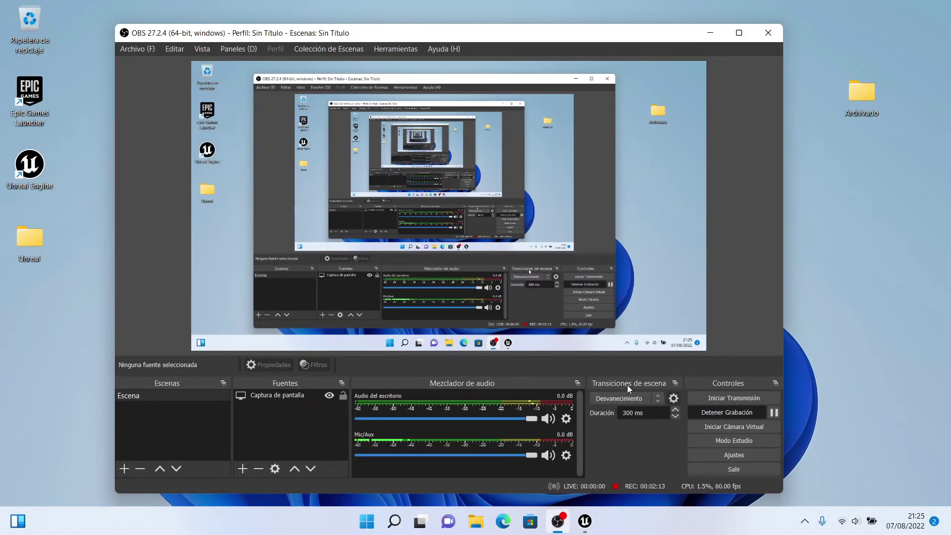
left_click(715, 414)
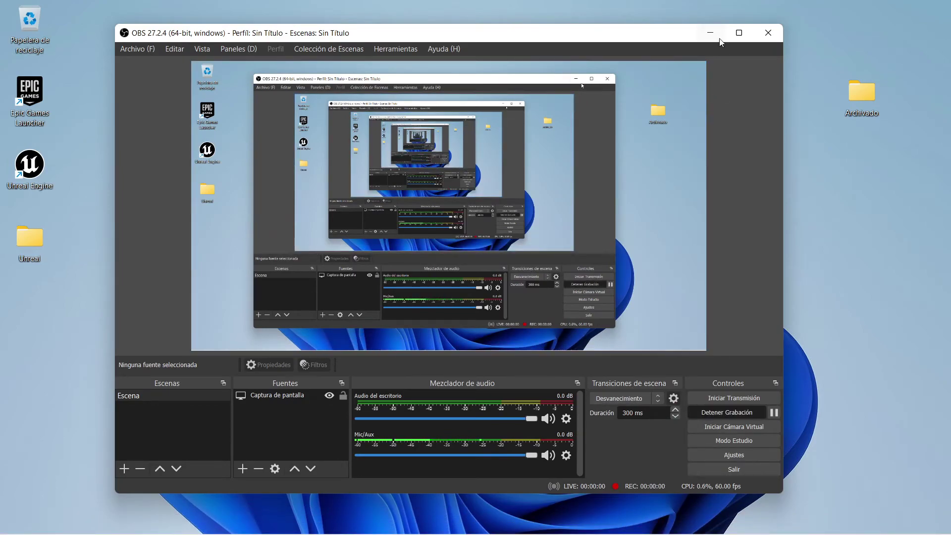
key("super+d")
- Launch Google Chrome from the Start menu by searching 'chrome'
key("super")
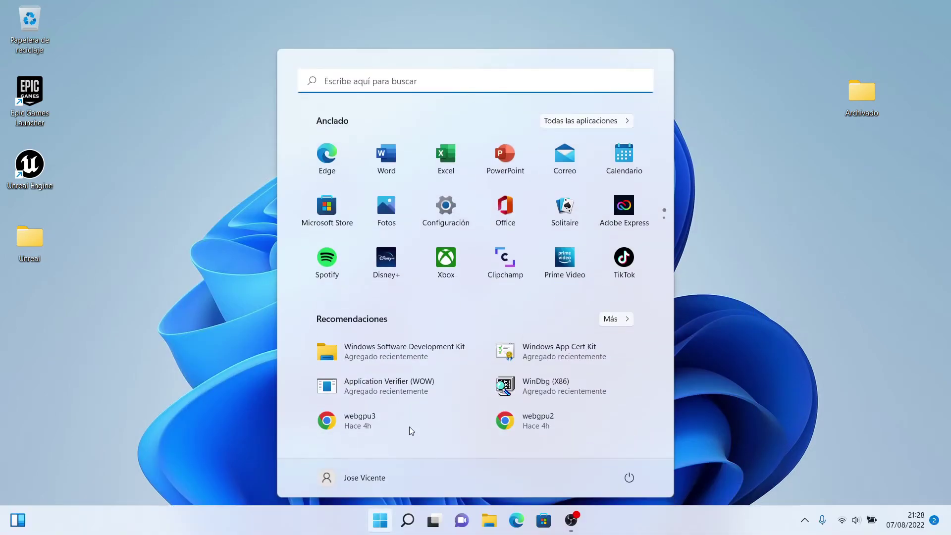
type("chrome")
key("Return")
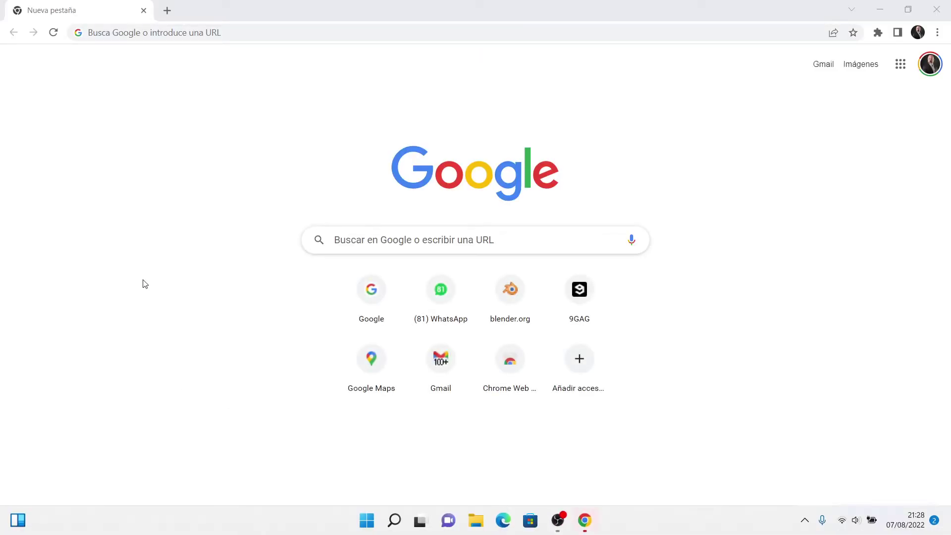
- Search '.net core 3.1' and download the .NET Core 3.1 SDK Windows x64 installer from dotnet.microsoft.com
left_click(245, 32)
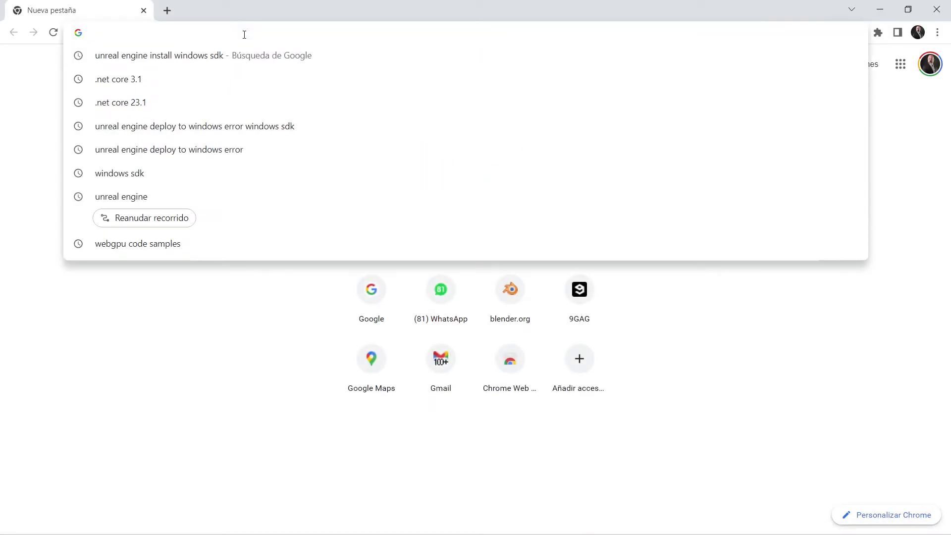
type(".net")
key("Return")
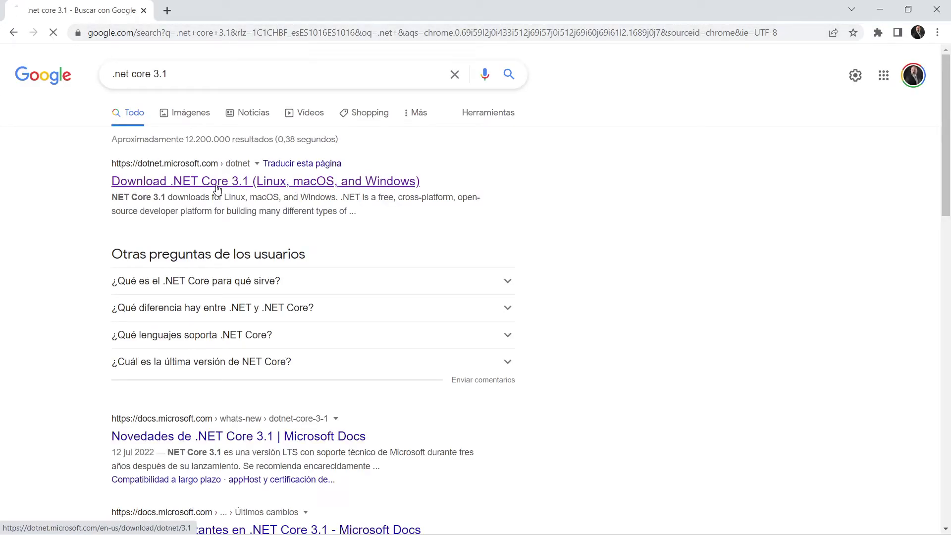
left_click(217, 188)
scroll(118, 346, "down", 4)
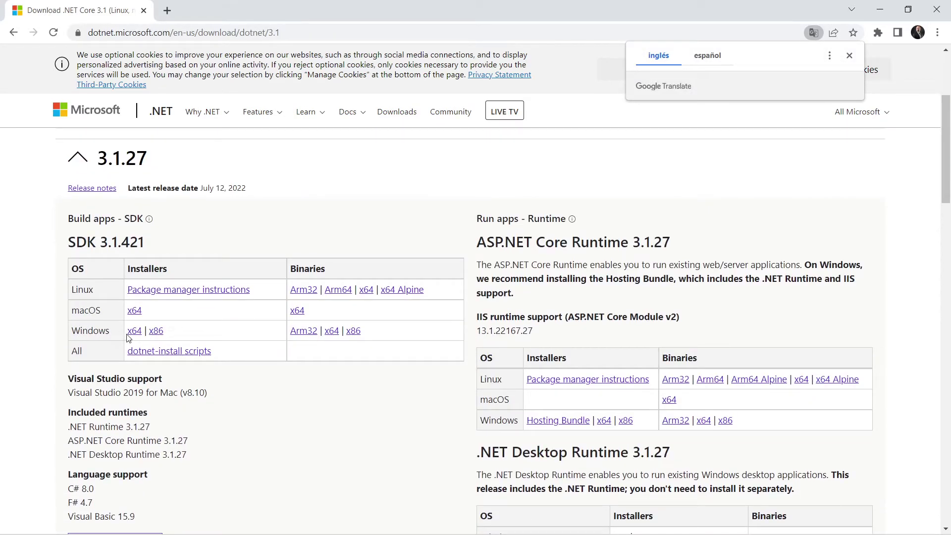
left_click(133, 331)
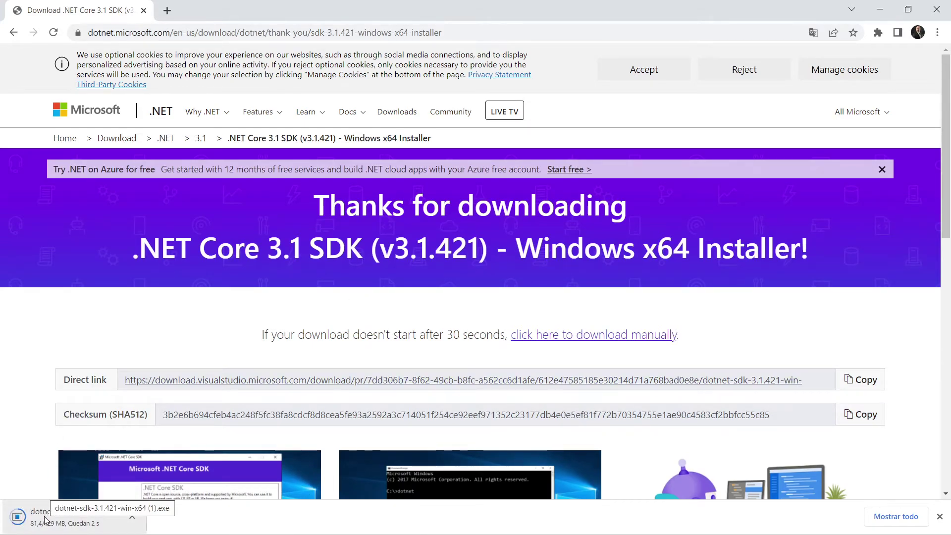
left_click(881, 10)
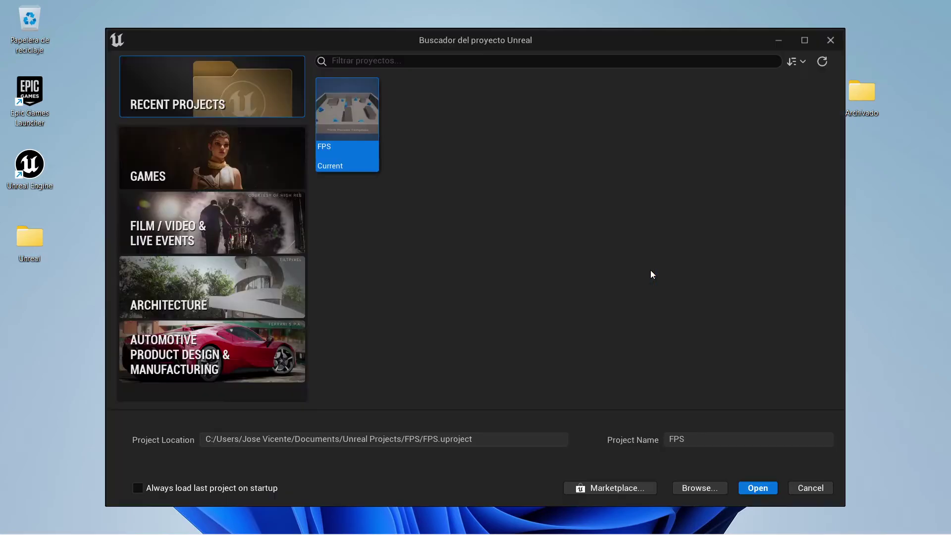
- Open the FPS project from the Project Browser and dismiss the graphics-driver warning
double_click(337, 105)
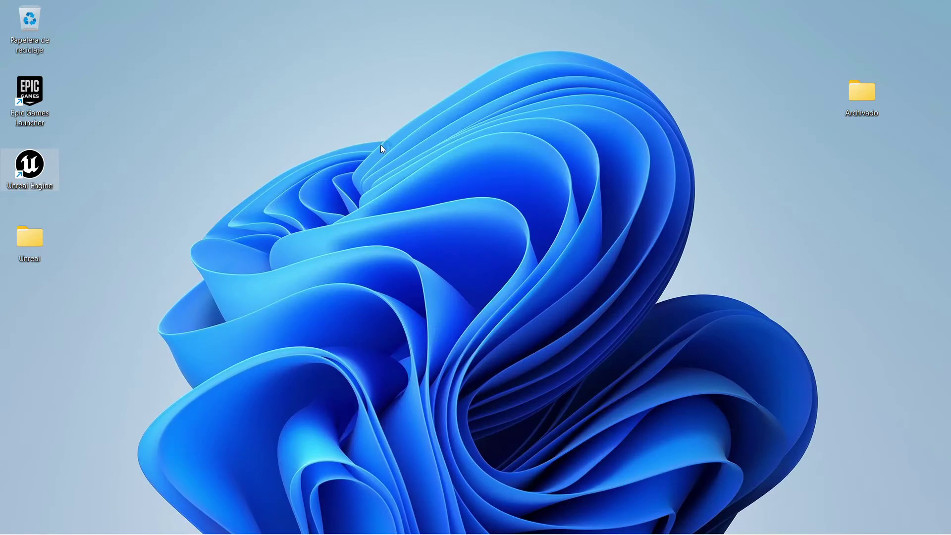
left_click(595, 357)
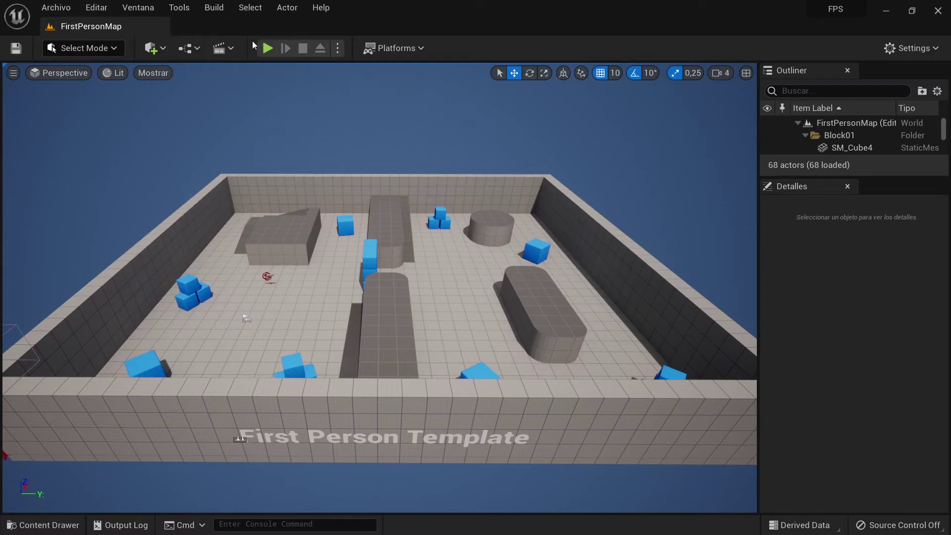
- Package the project for Windows into the Unreal > FPS1 folder and show the packaging output log
left_click(423, 47)
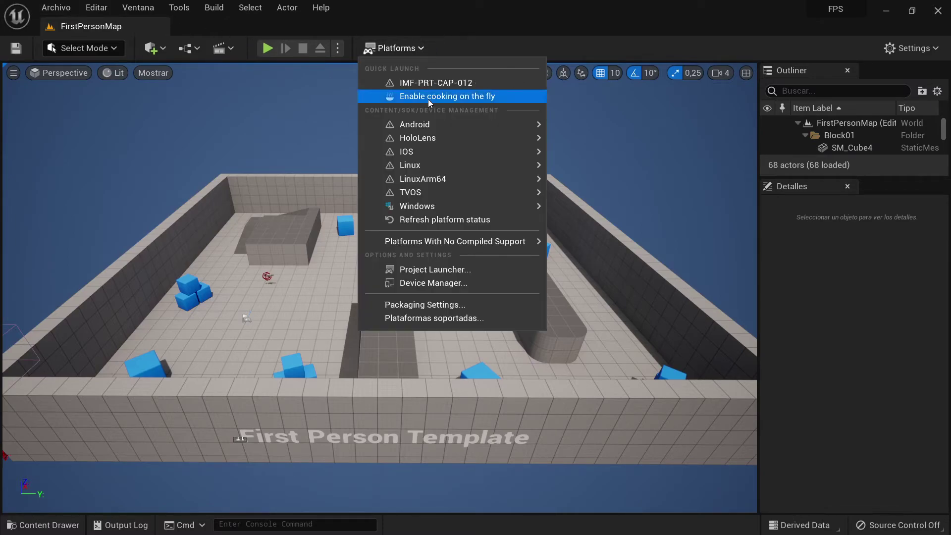
mouse_move(414, 208)
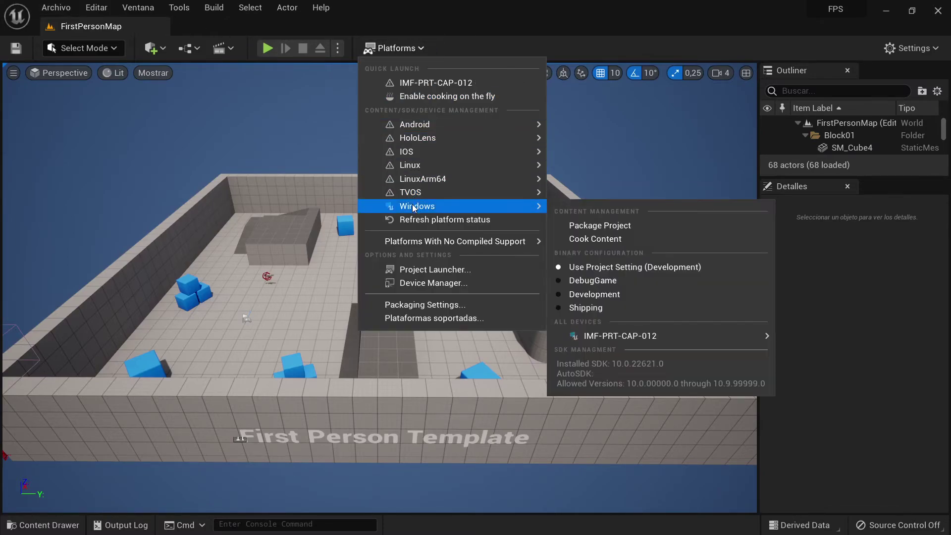
left_click(625, 227)
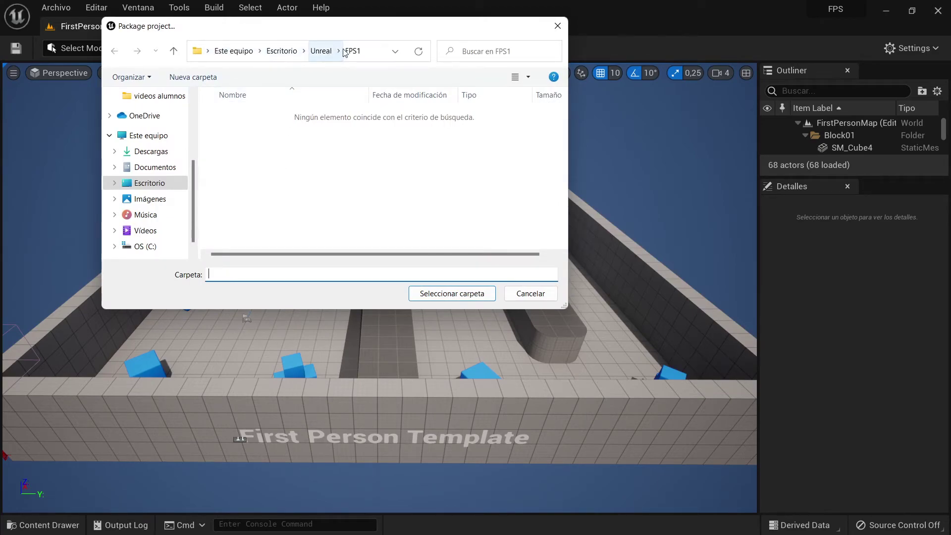
left_click(451, 296)
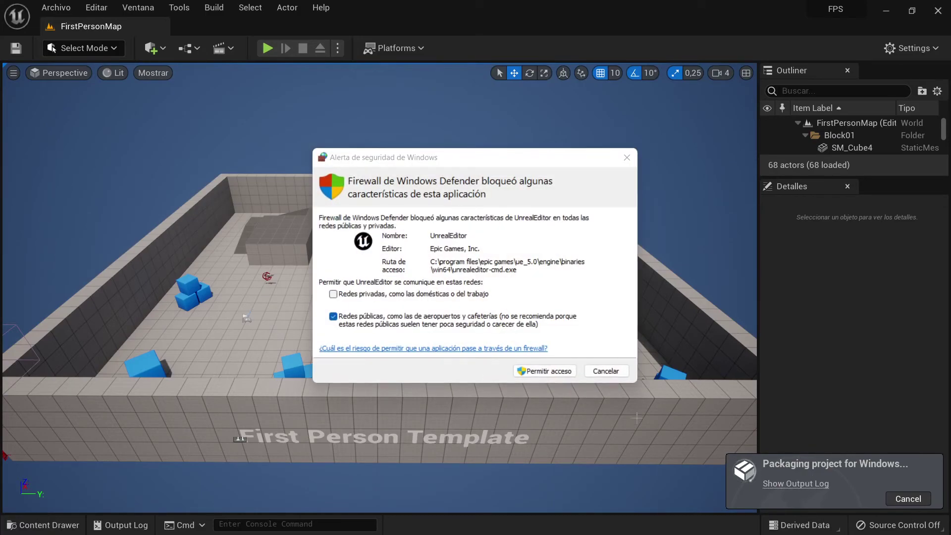
left_click(606, 371)
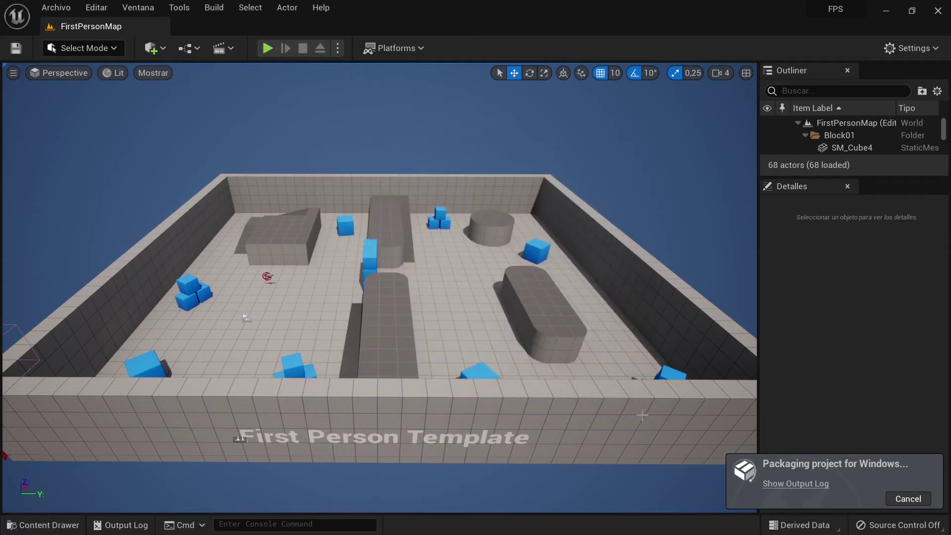
left_click(791, 483)
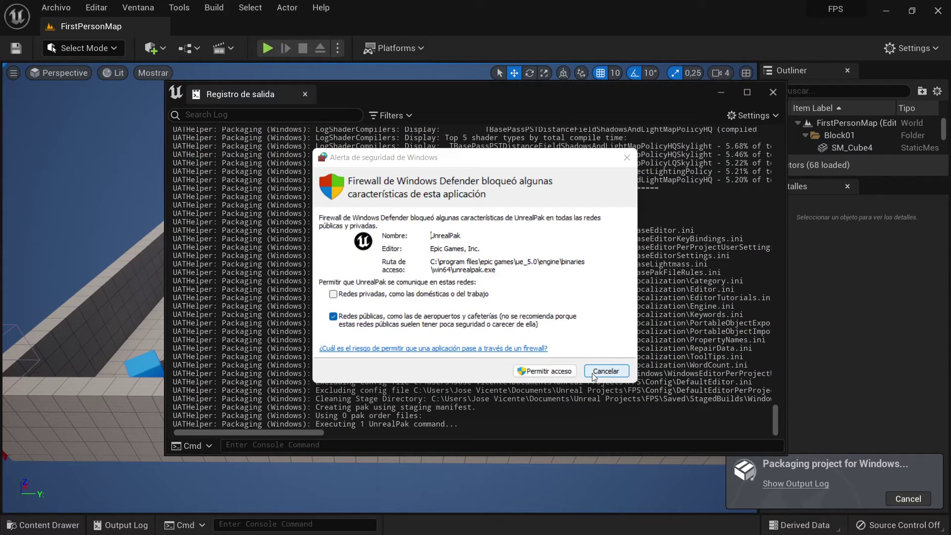
- Allow UnrealPak through the firewall, close the Output Log, Save All, and close the editor
left_click(544, 372)
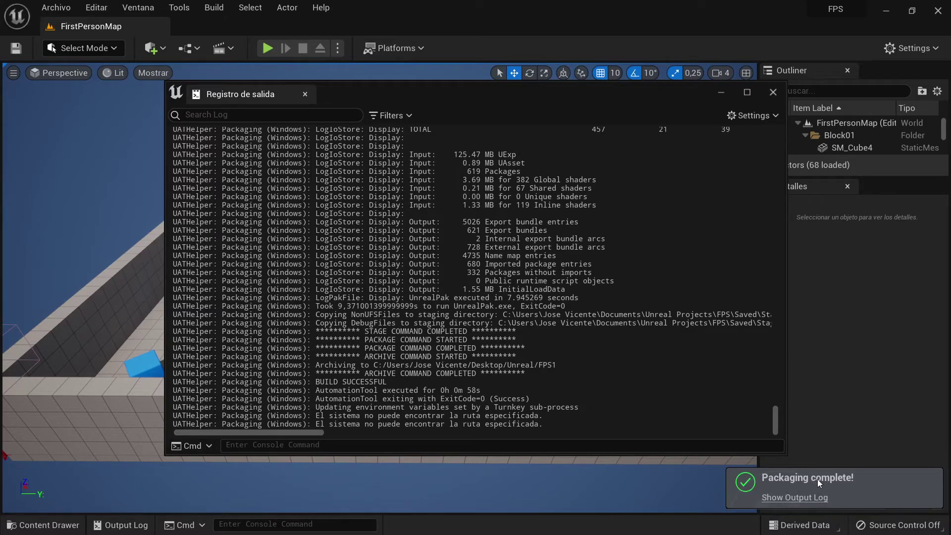
left_click(773, 92)
left_click(55, 7)
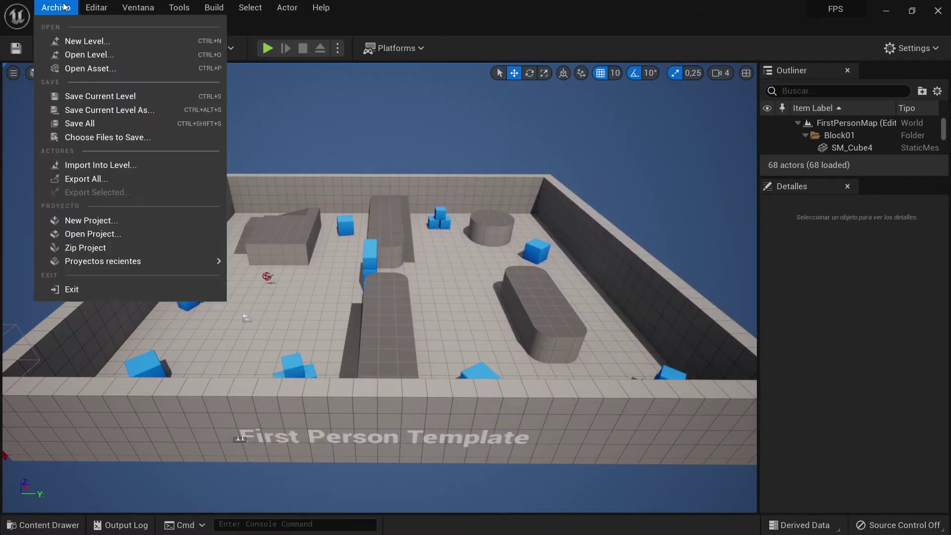
left_click(97, 124)
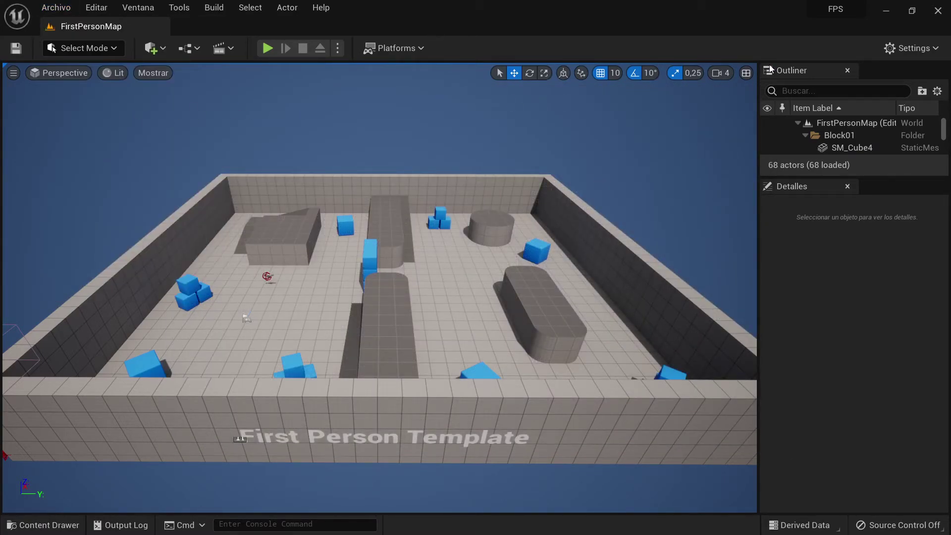
left_click(938, 10)
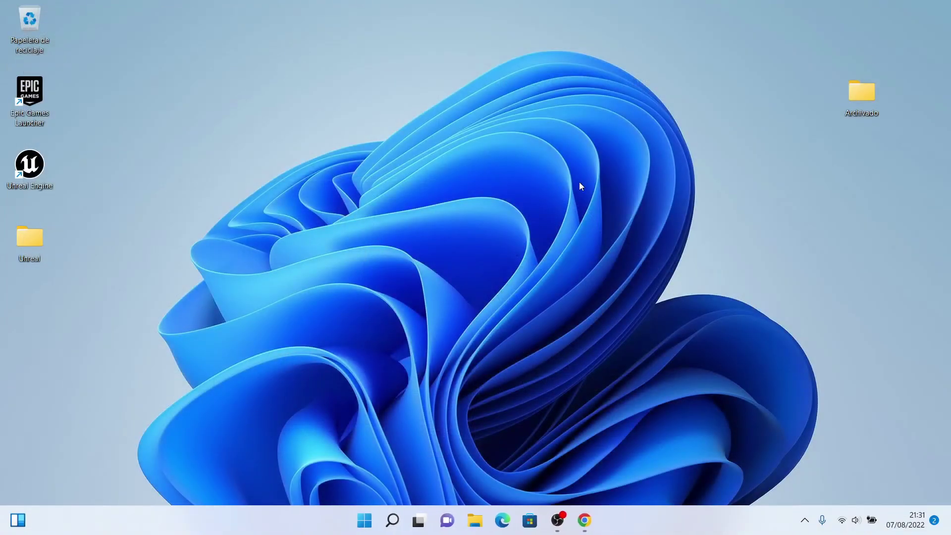
- Browse into Unreal > FPS1 > Windows to find the FPS application, then return to FPS1
double_click(37, 242)
double_click(233, 197)
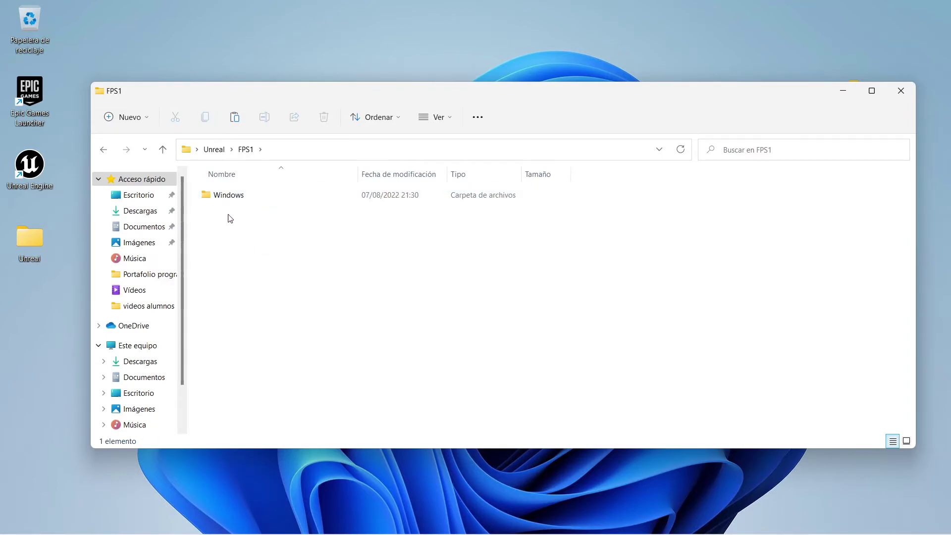
double_click(226, 196)
left_click(223, 237)
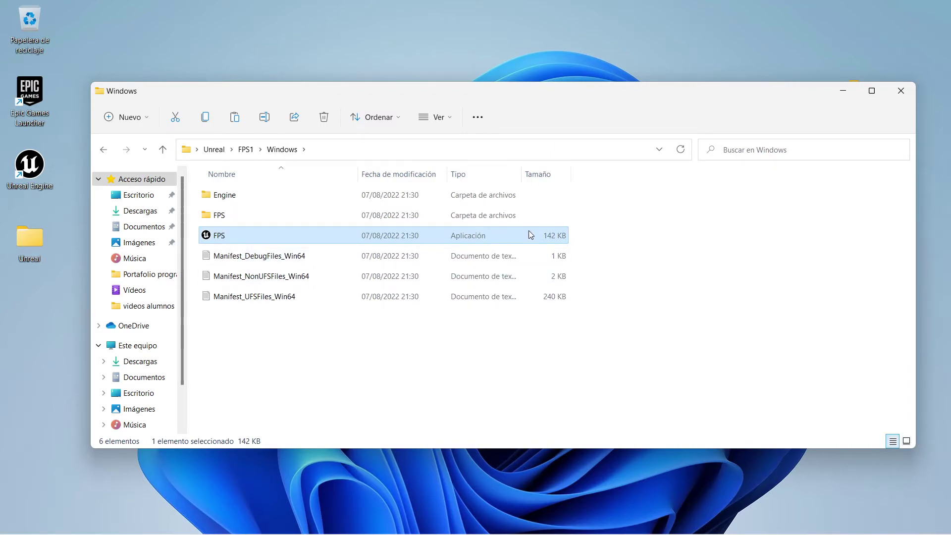
left_click(249, 150)
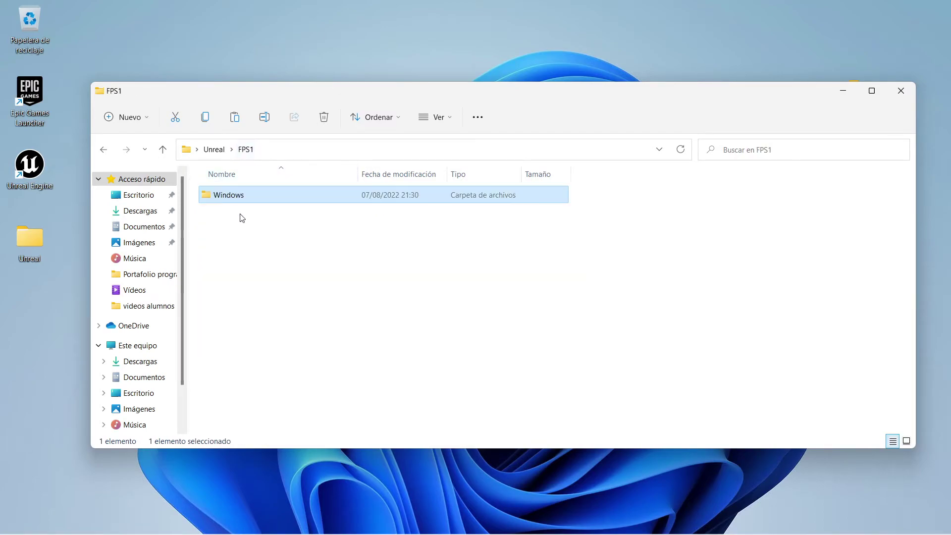
- Check the Windows folder's properties, showing a size of 879 MB
right_click(232, 201)
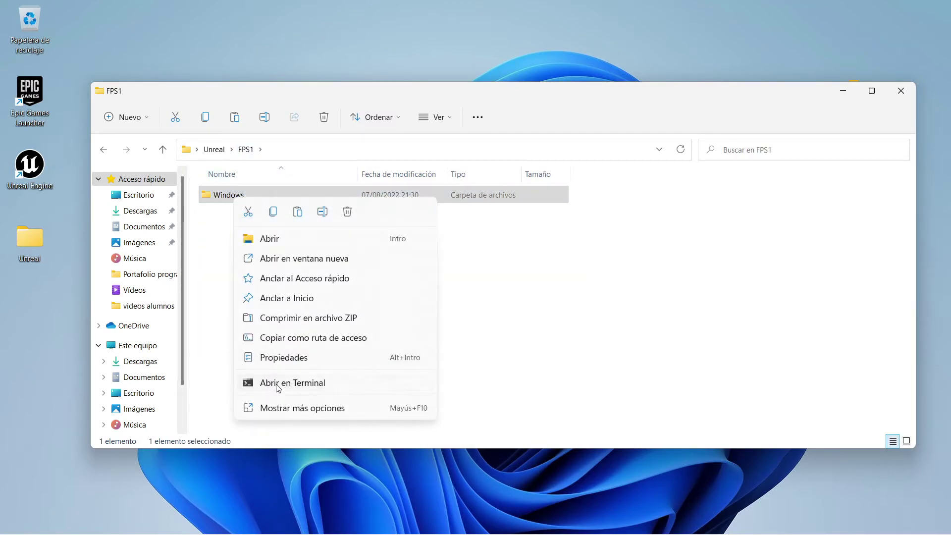
left_click(291, 367)
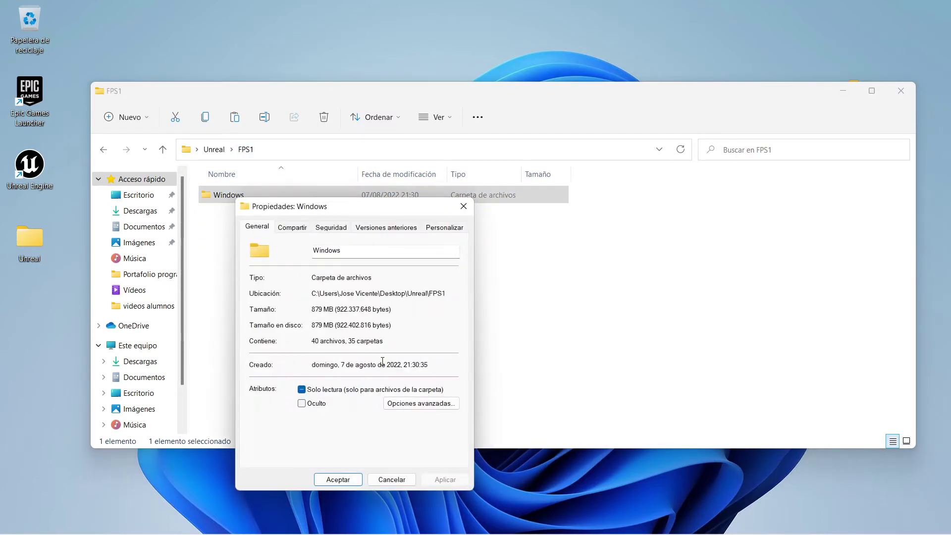
double_click(313, 310)
left_click_drag(365, 207, 461, 178)
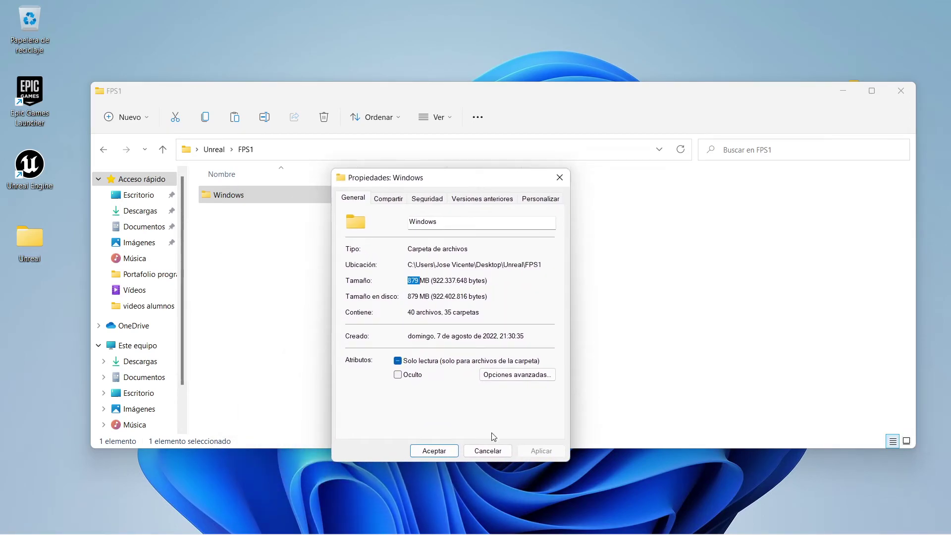
left_click(488, 451)
- Inside the Windows folder, view the Engine folder's properties to see its 518 MB size
double_click(235, 196)
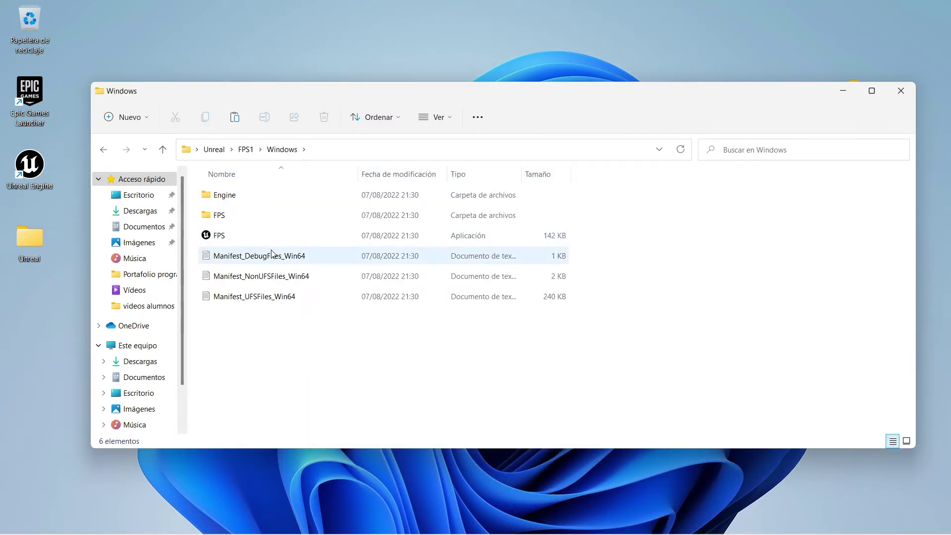
left_click(237, 240)
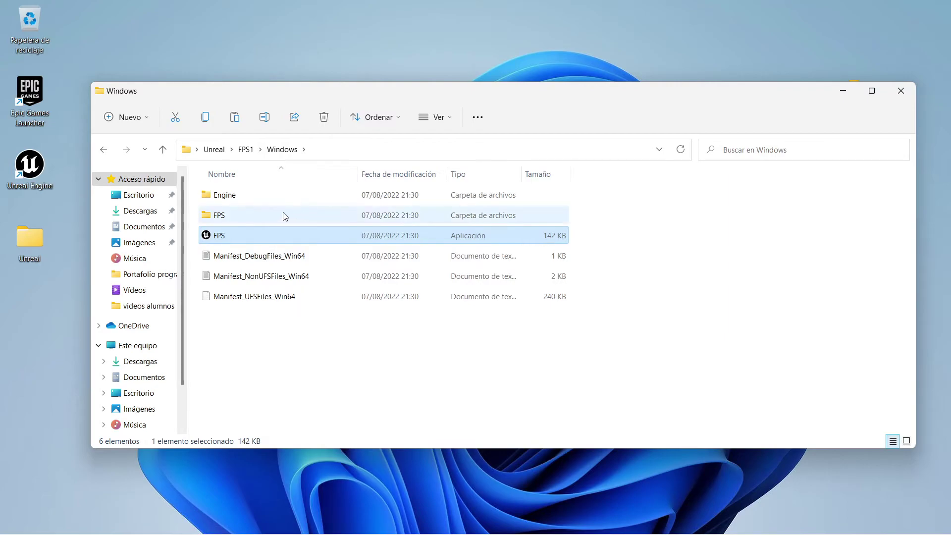
left_click(222, 198)
double_click(222, 198)
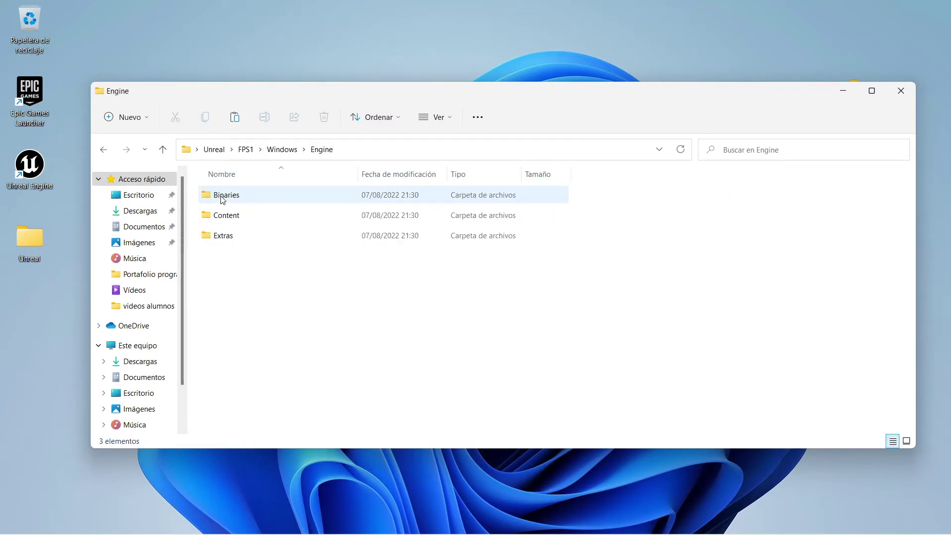
left_click(282, 149)
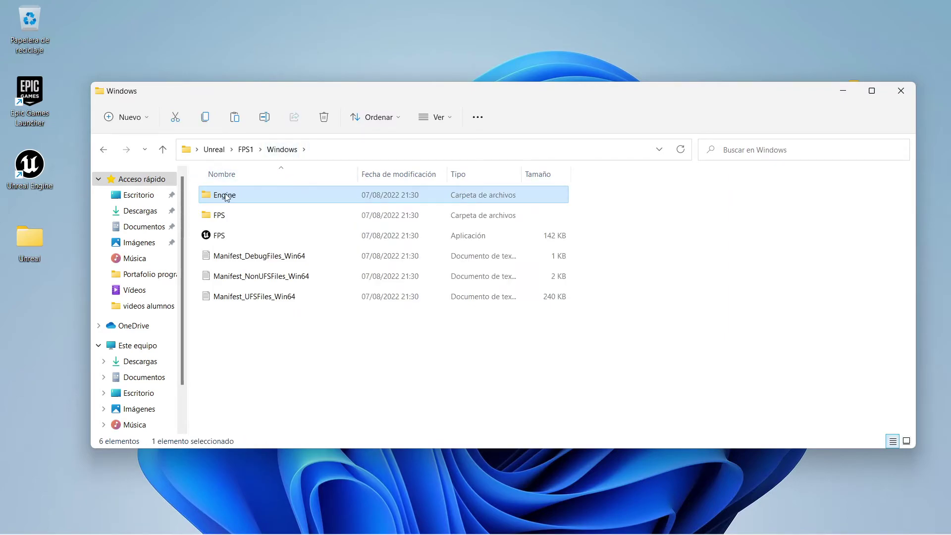
right_click(228, 194)
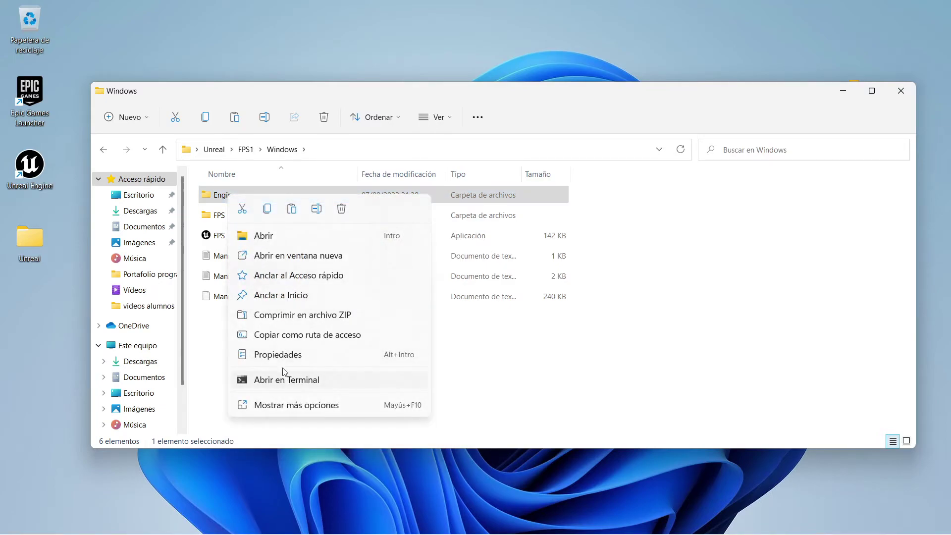
left_click(291, 355)
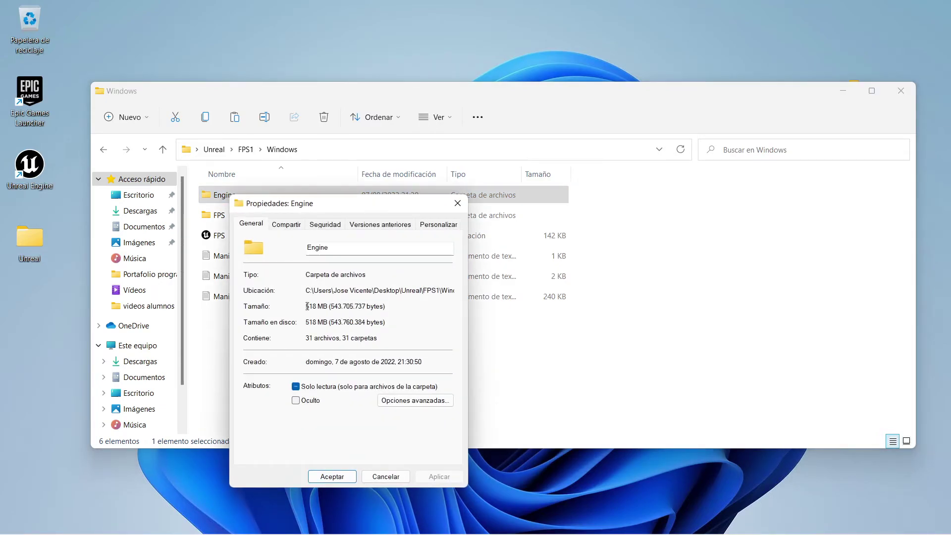
left_click(458, 203)
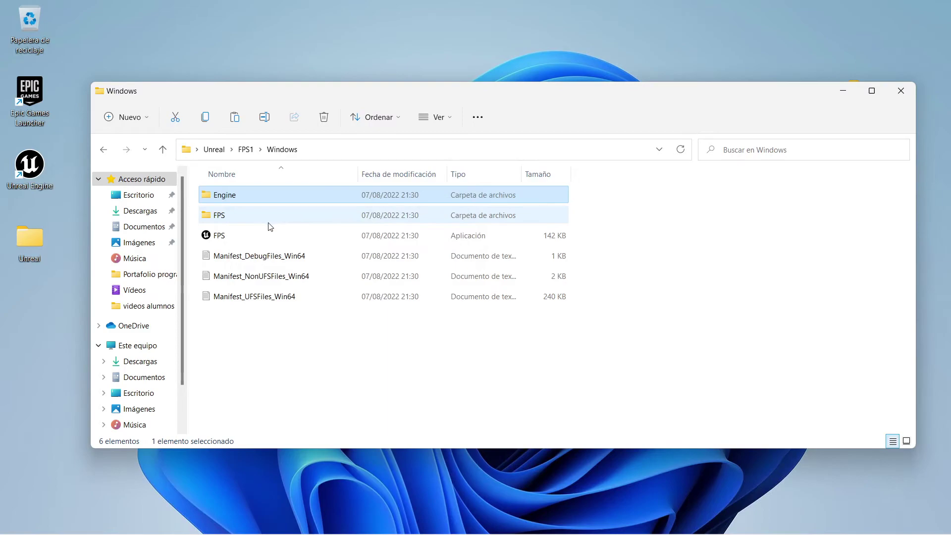
- View the FPS folder's properties to see its 360 MB size
left_click(221, 219)
right_click(221, 218)
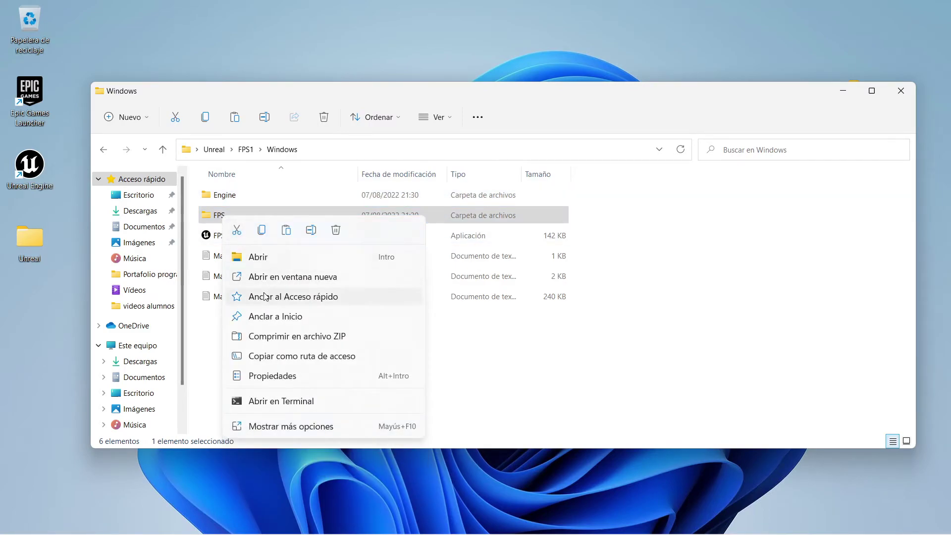
left_click(287, 376)
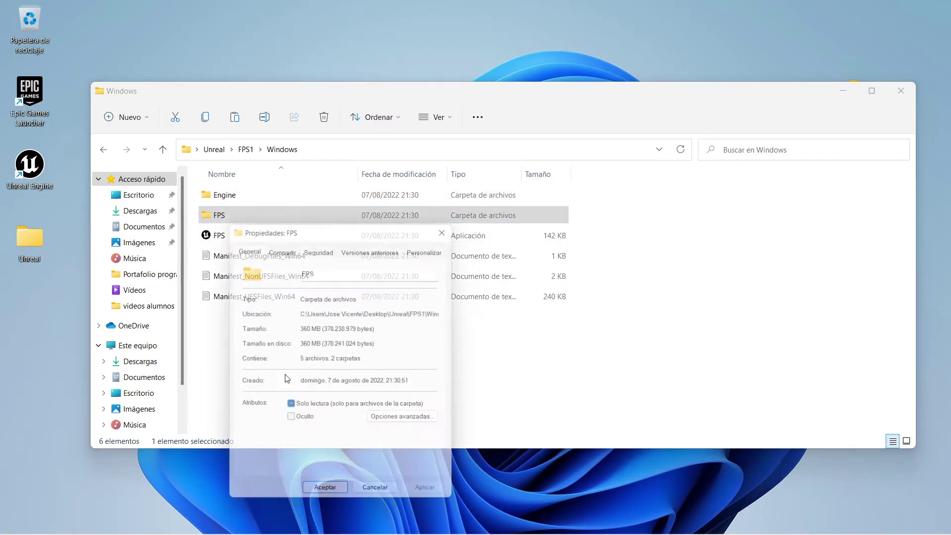
left_click_drag(344, 227, 441, 197)
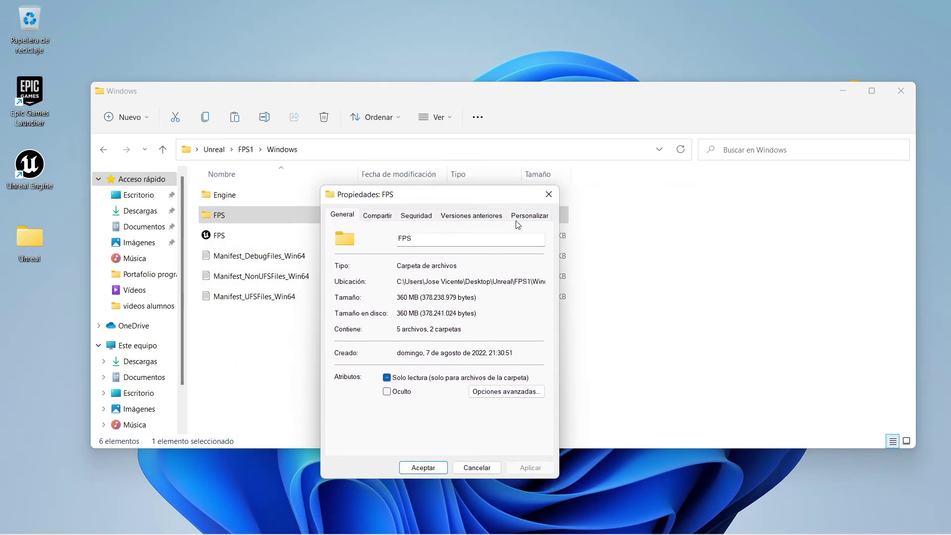
left_click(548, 194)
left_click(378, 343)
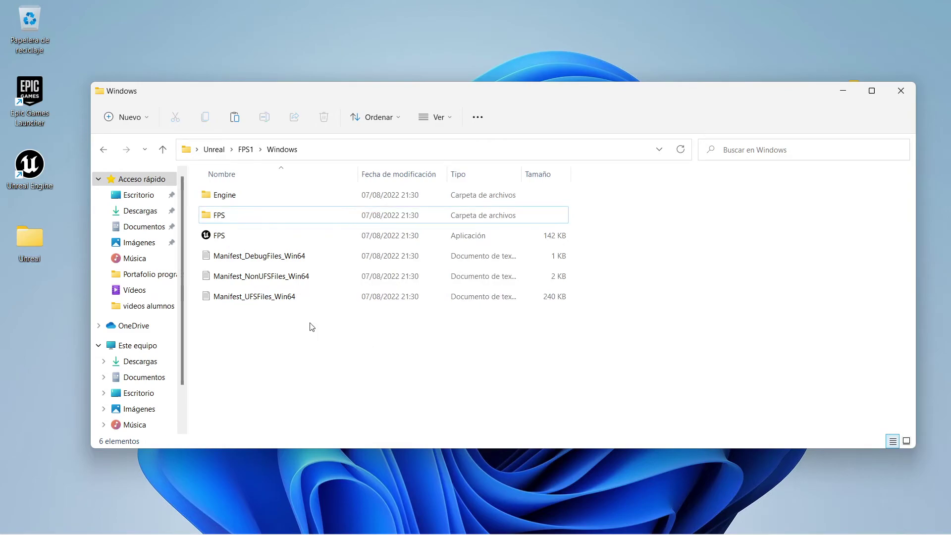
- Run FPS.exe, allow it through the firewall, and dismiss the graphics-driver warning
double_click(223, 236)
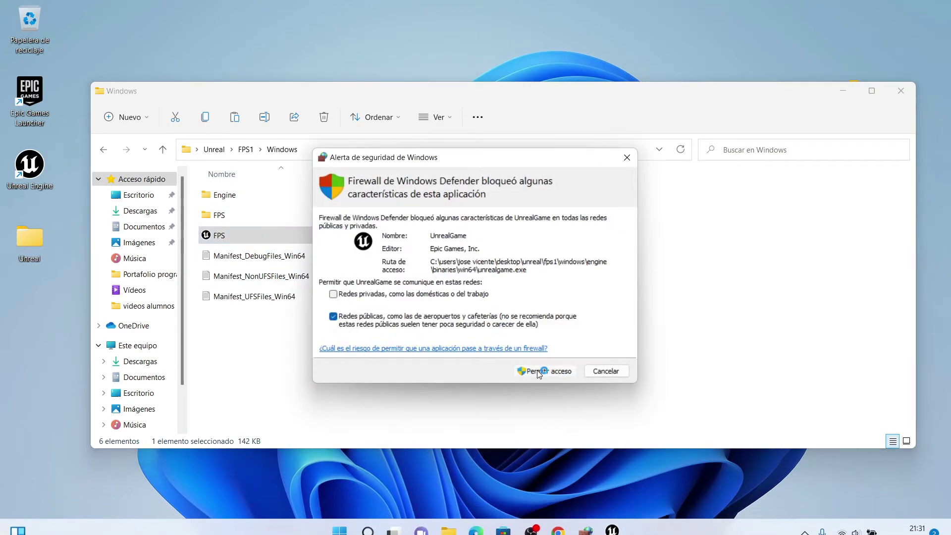
left_click(542, 372)
left_click(570, 349)
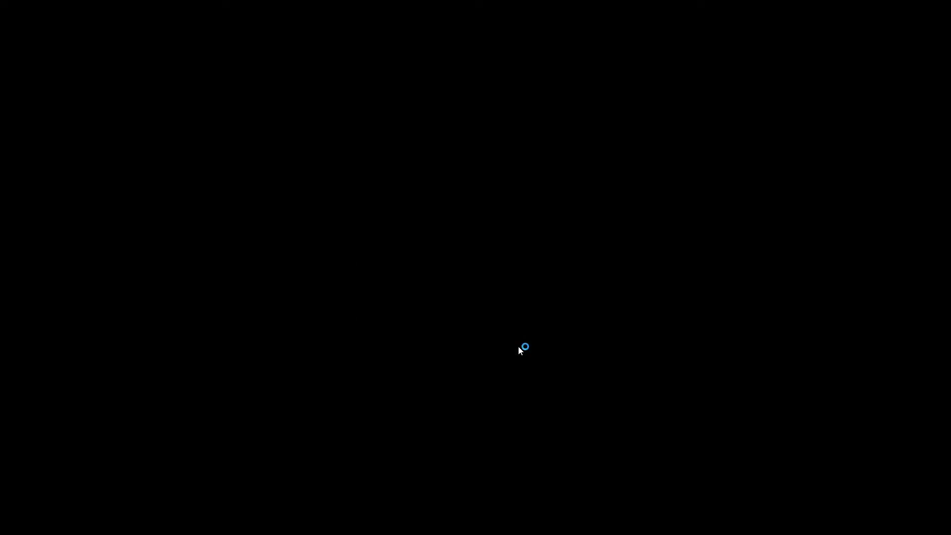
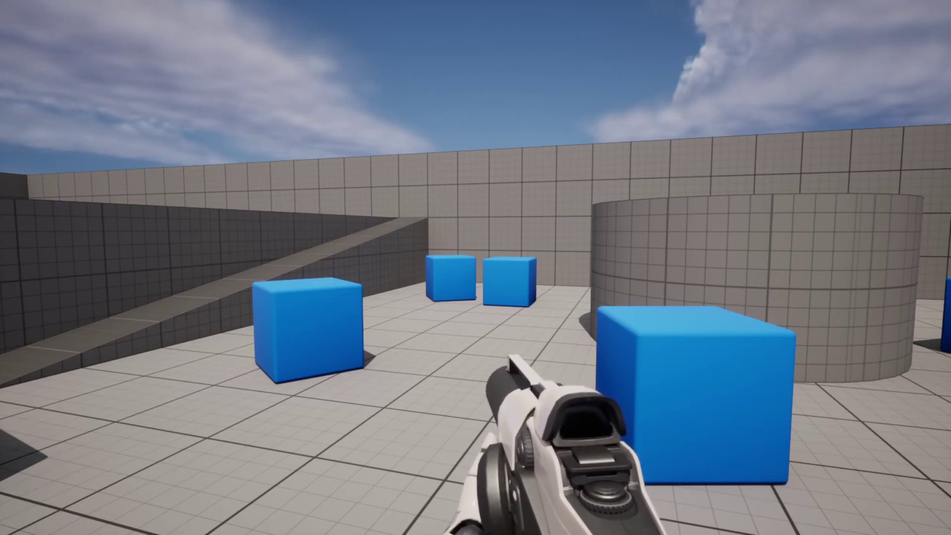
- Quit the fullscreen FPS game with Alt+F4, clear the desktop, and launch Unreal Engine 5.0.3
key("alt+F4")
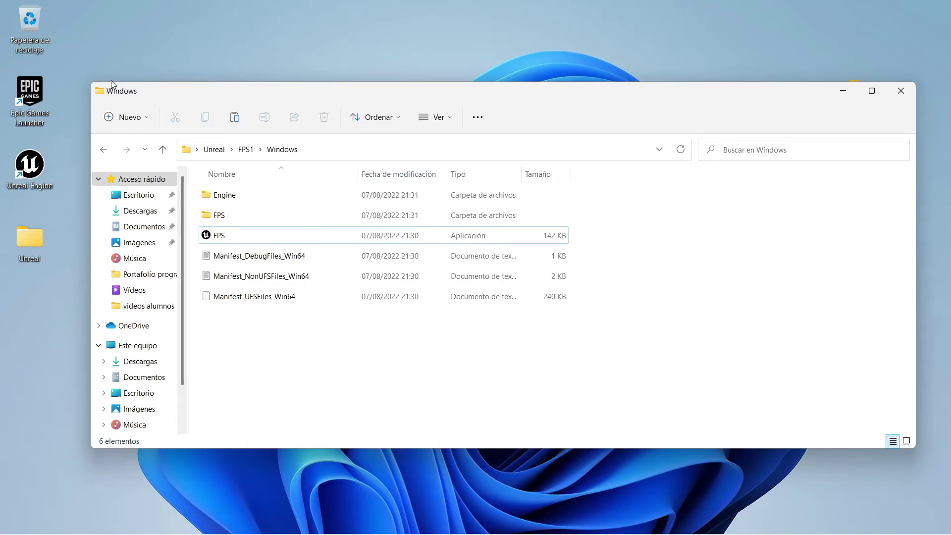
left_click(843, 91)
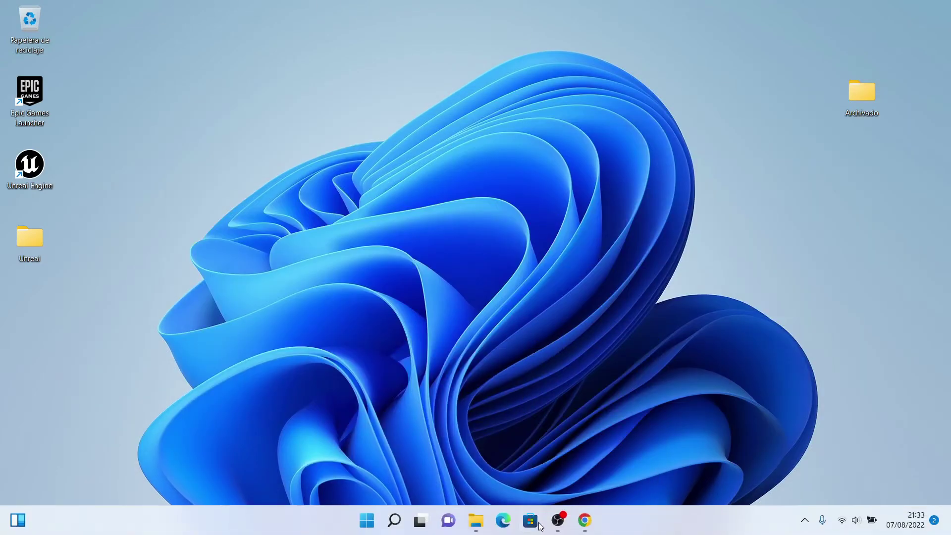
left_click(557, 520)
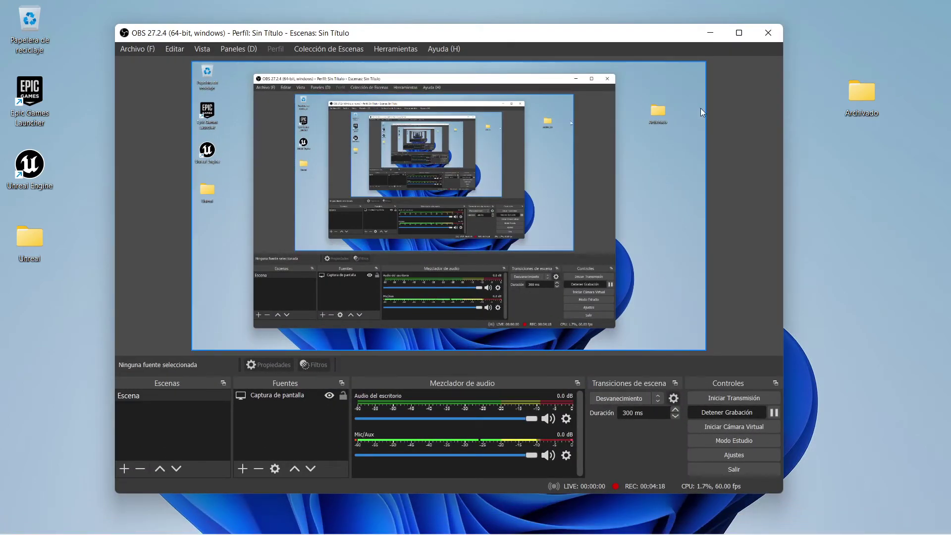
left_click(710, 33)
double_click(41, 168)
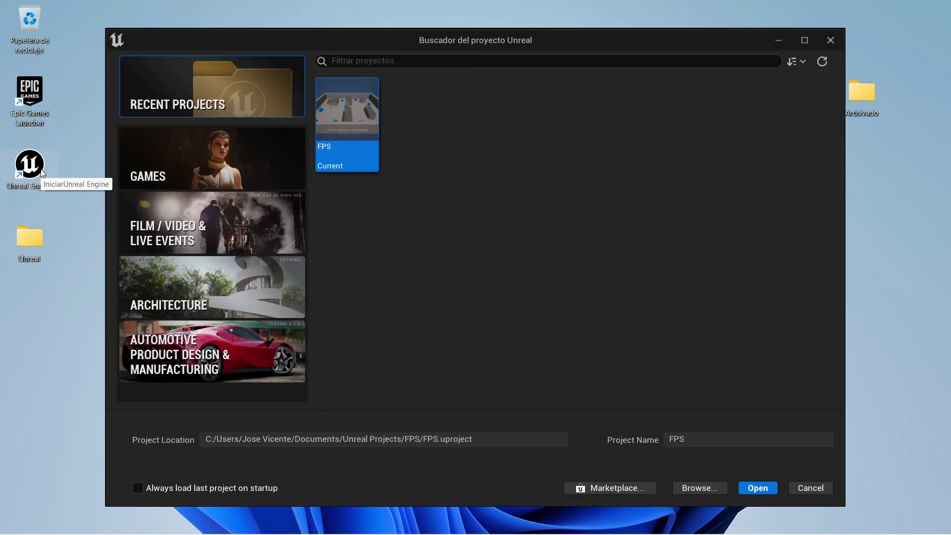
- Open the FPS project from the Project Browser and dismiss the graphics driver warning
double_click(337, 103)
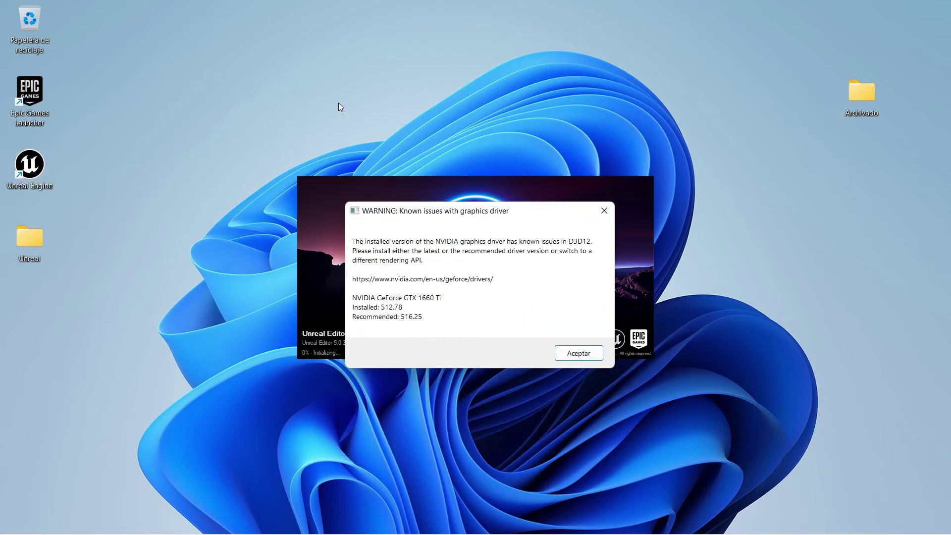
left_click(587, 354)
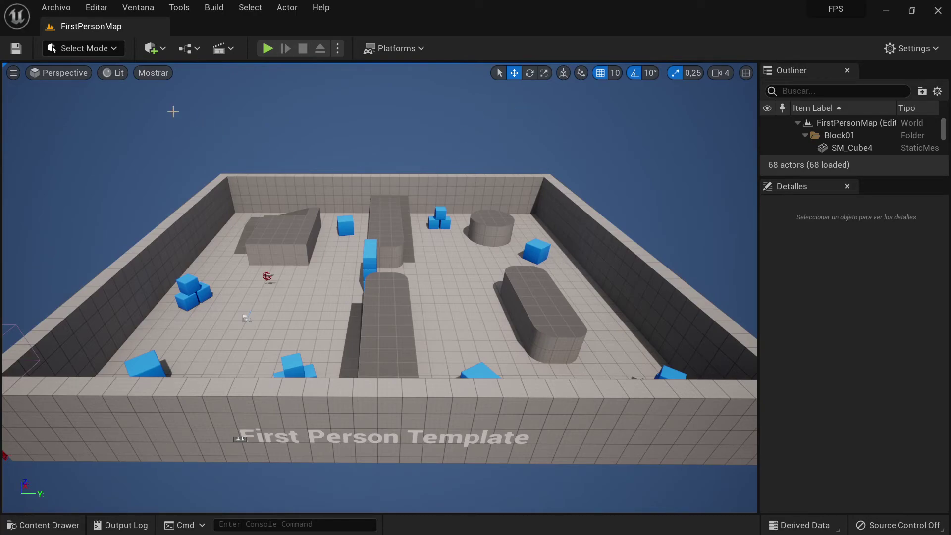
- Open FirstPersonMap's Level Blueprint from the toolbar's Blueprint menu
left_click(193, 58)
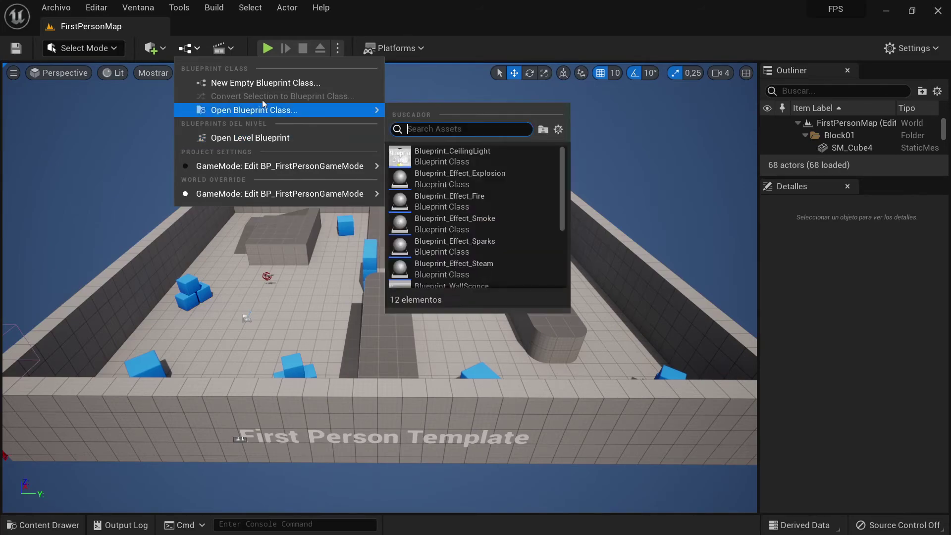
mouse_move(276, 111)
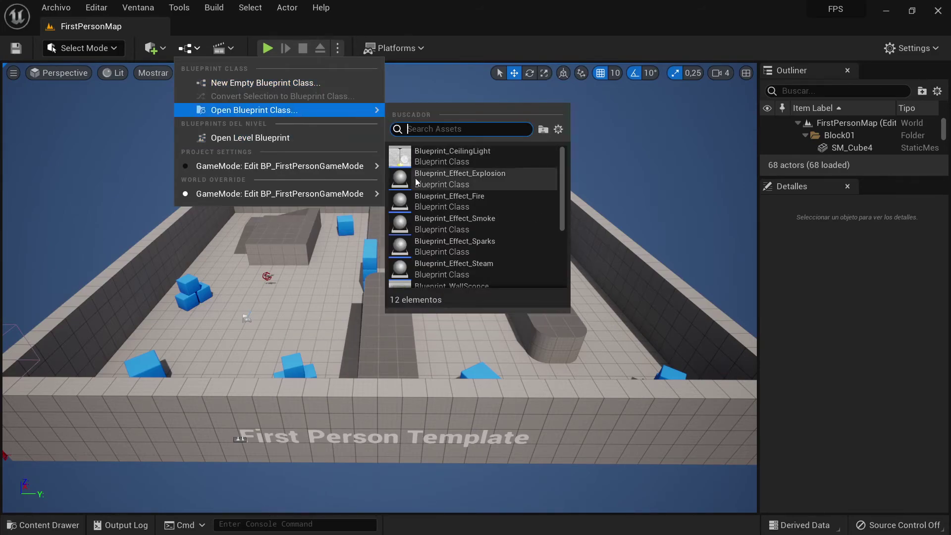
scroll(553, 198, "down", 1)
scroll(568, 244, "down", 5)
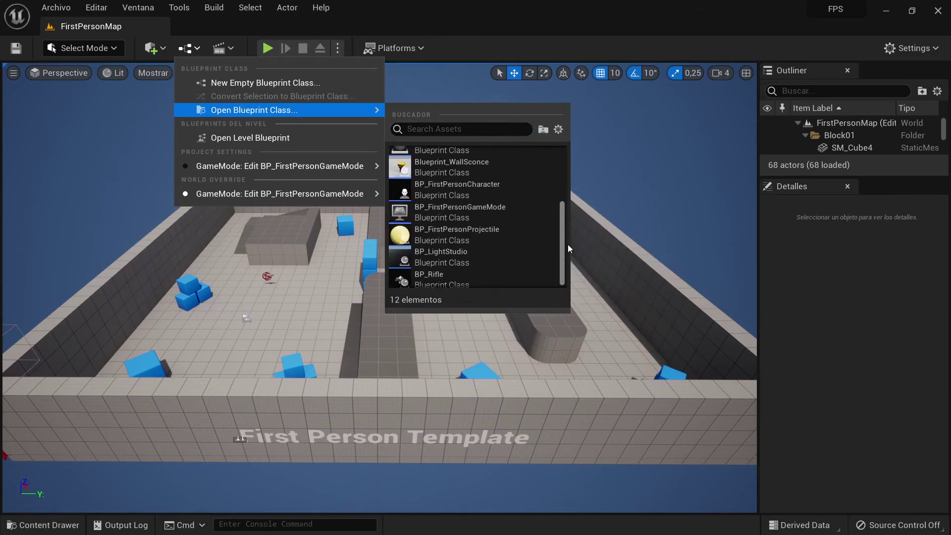
scroll(561, 206, "up", 2)
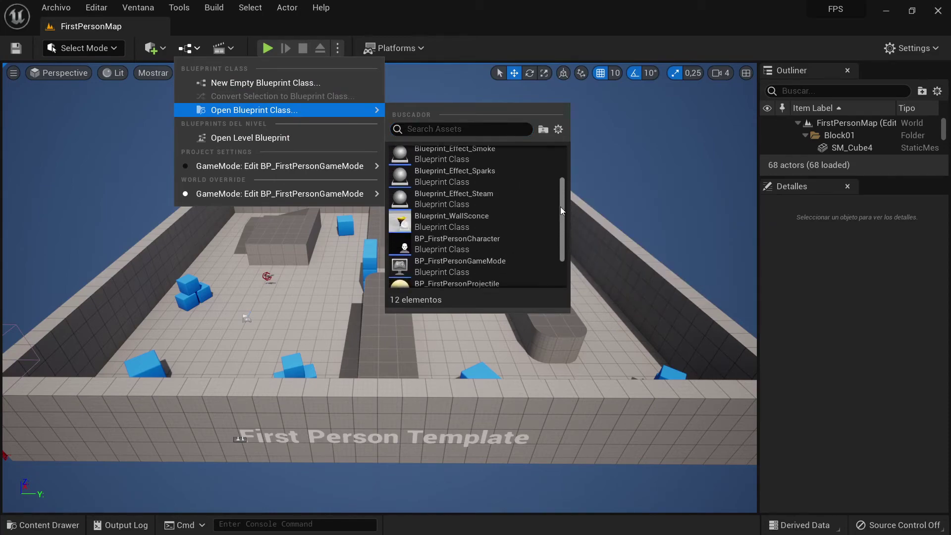
scroll(495, 189, "up", 4)
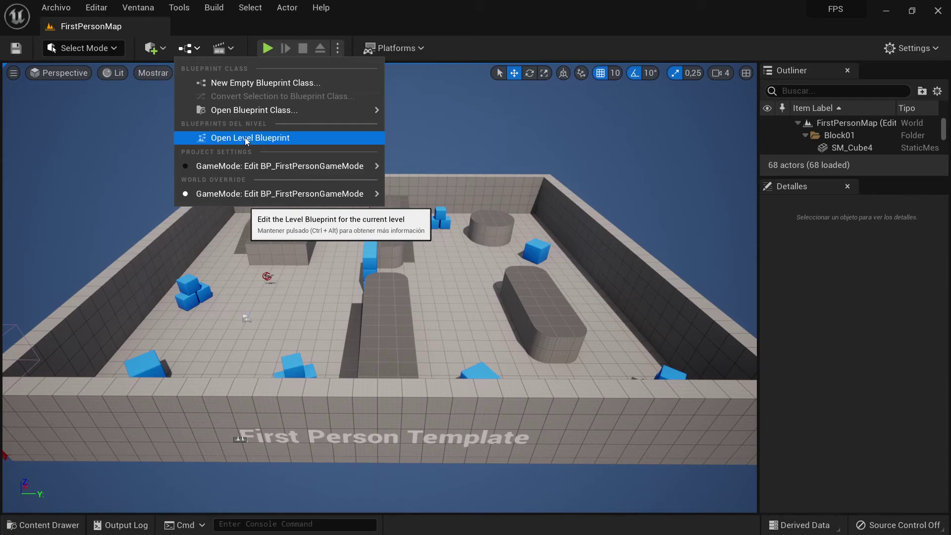
left_click(246, 141)
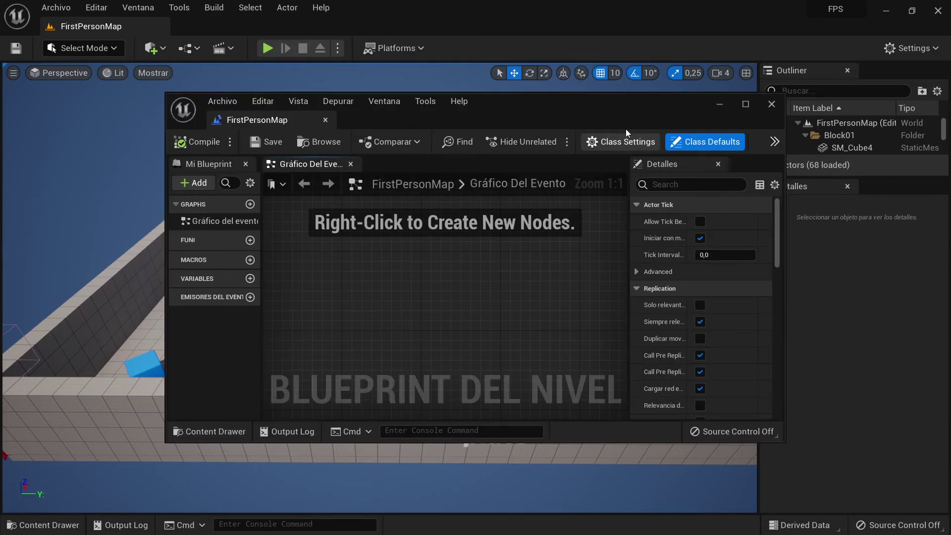
- Dock the Level Blueprint window as a tab beside the FirstPersonMap level
mouse_move(610, 104)
left_mouse_down()
mouse_move(675, 85)
mouse_move(749, 91)
left_mouse_up()
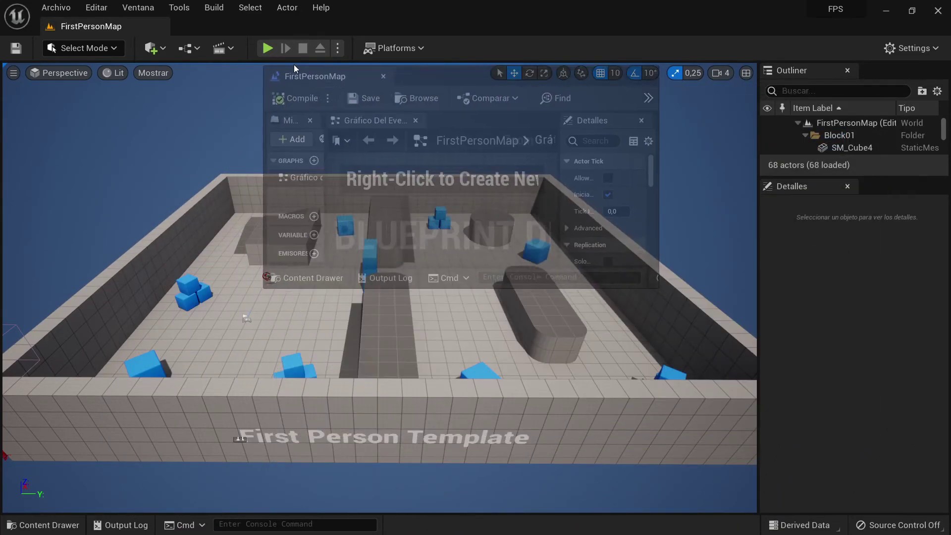
mouse_move(750, 92)
left_mouse_down()
mouse_move(229, 25)
mouse_move(211, 35)
left_mouse_up()
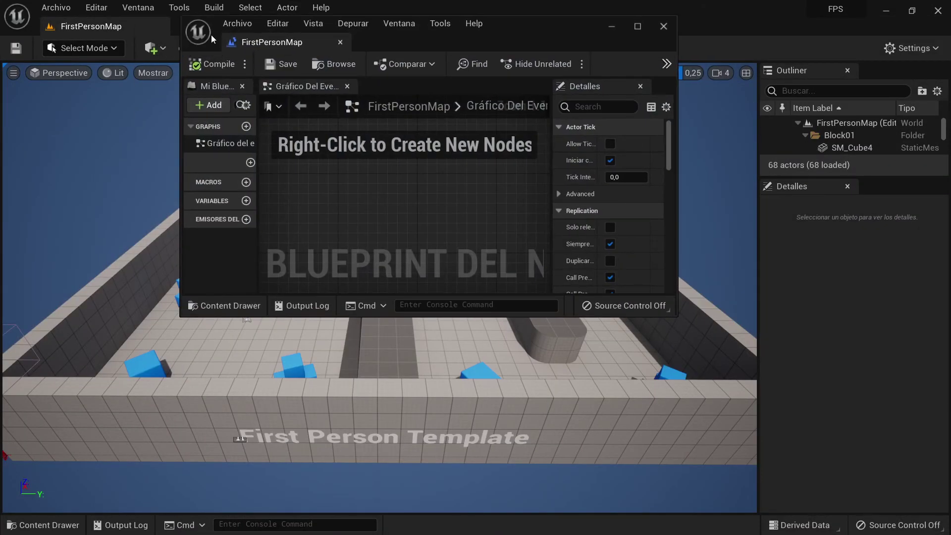
mouse_move(271, 45)
left_mouse_down()
mouse_move(240, 29)
mouse_move(165, 34)
left_mouse_up()
left_click(131, 27)
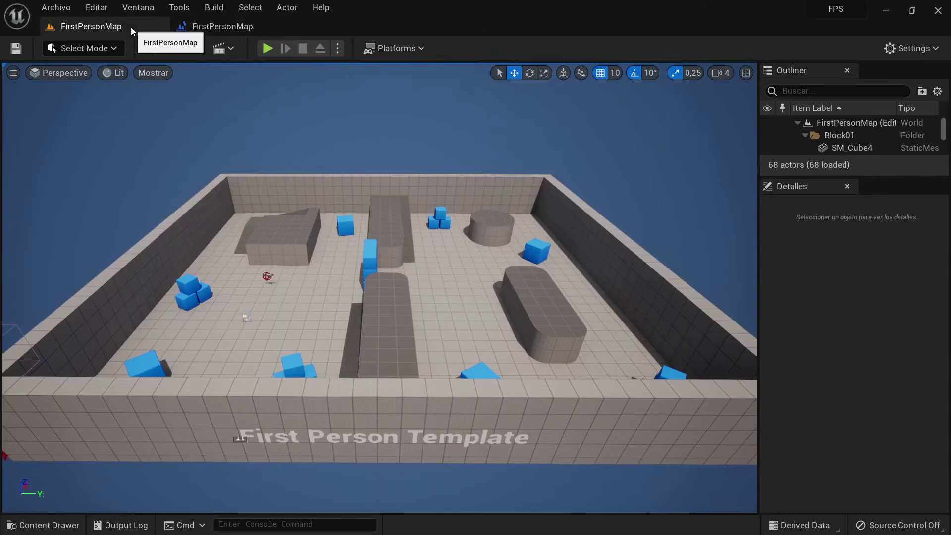
- Switch between the level and Level Blueprint tabs, settling on the empty event graph
left_click(219, 35)
left_click(132, 31)
left_click(206, 26)
left_click(144, 29)
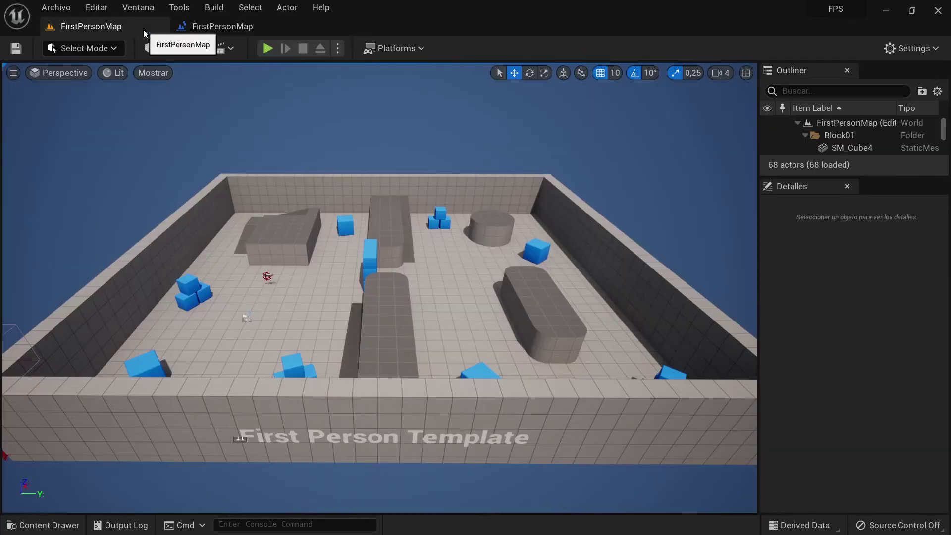
left_click(207, 30)
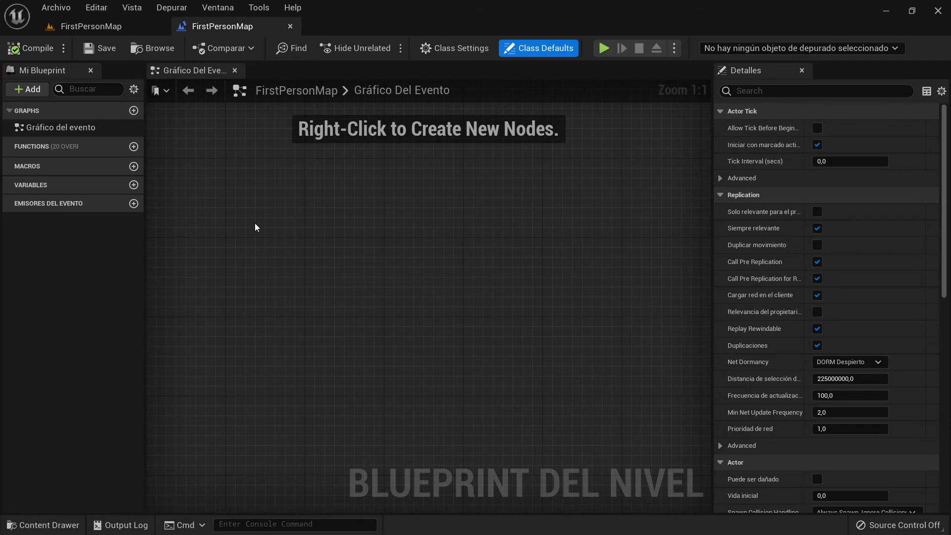
right_click_drag(491, 271, 492, 375)
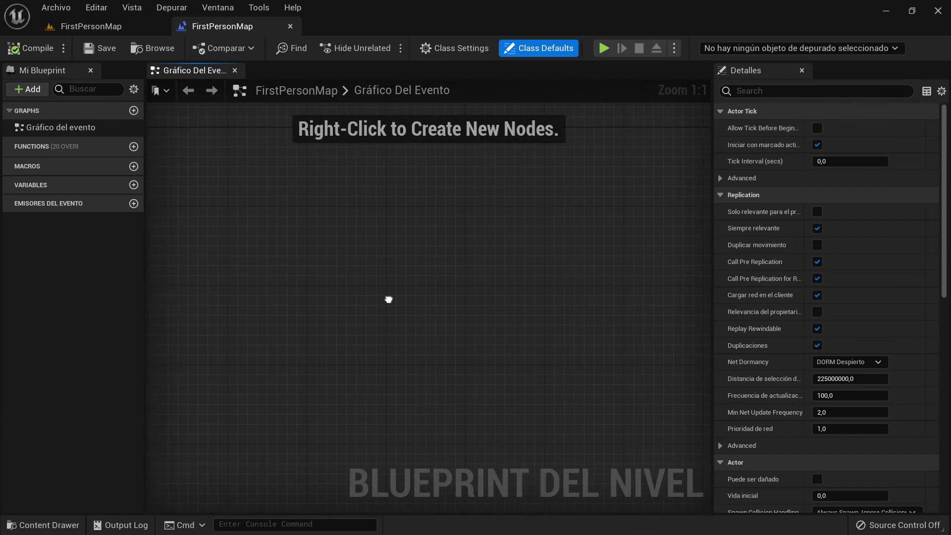
right_click_drag(493, 375, 324, 147)
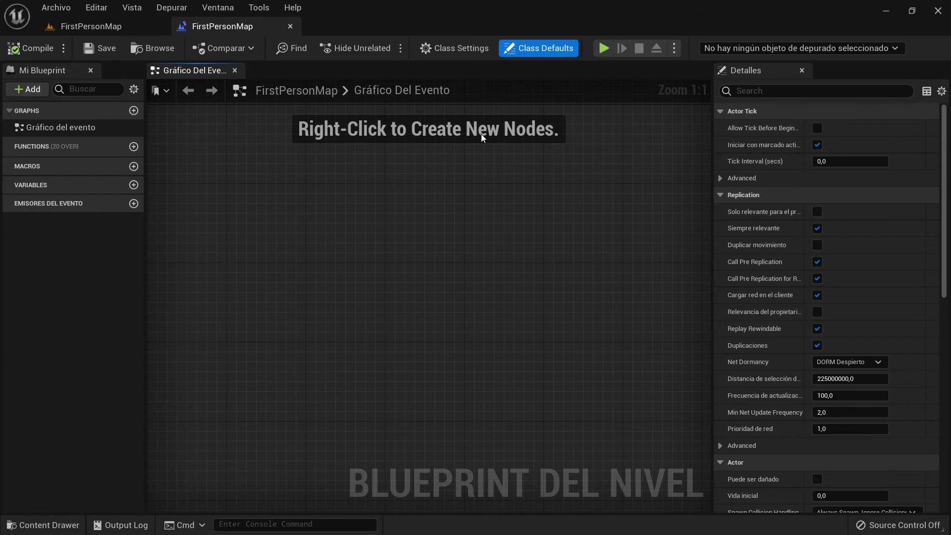
- Bring up the graph's action list and expand Camera Animation and Camera Shakes
right_click(282, 196)
scroll(340, 256, "down", 2)
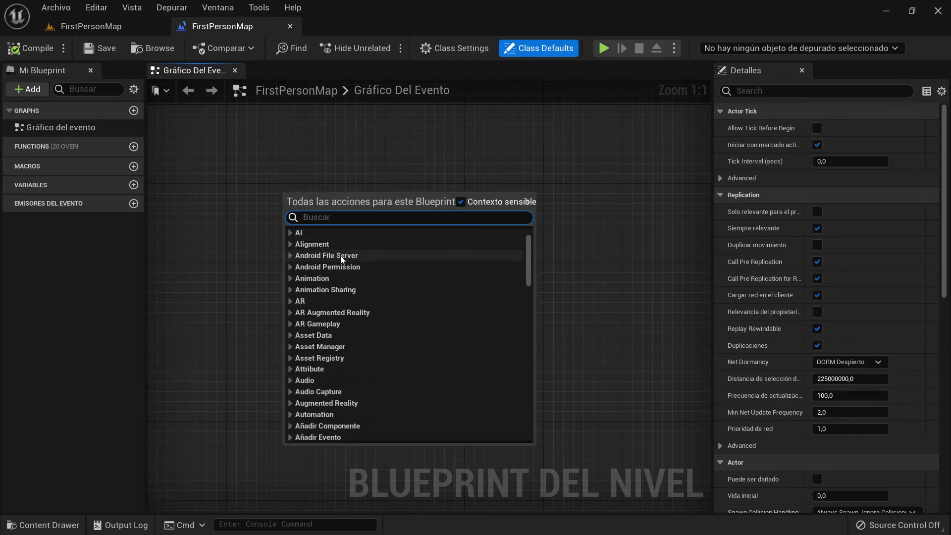
scroll(340, 256, "down", 3)
scroll(317, 267, "down", 2)
left_click(287, 281)
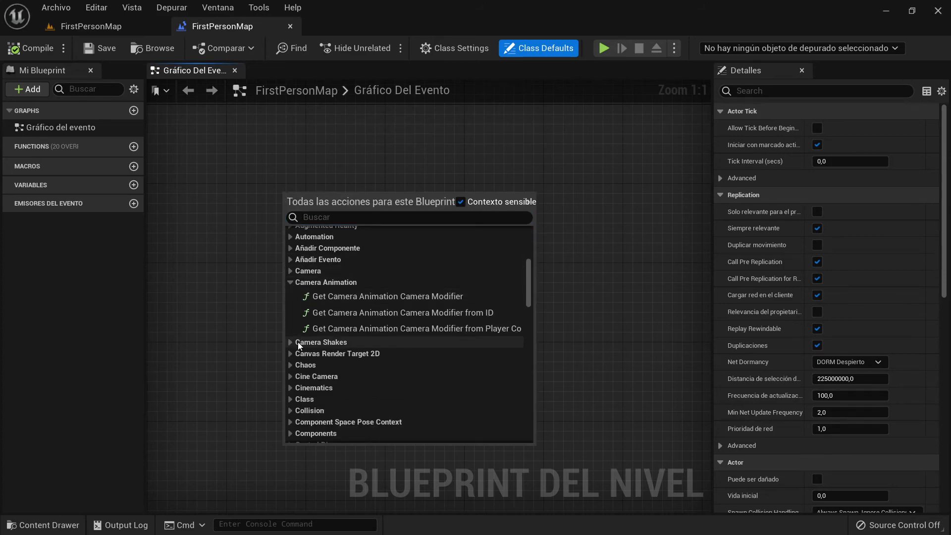
left_click(292, 341)
- Expand the Cine Camera and Collision categories, then focus the Buscar search box
scroll(304, 320, "down", 3)
left_click(289, 305)
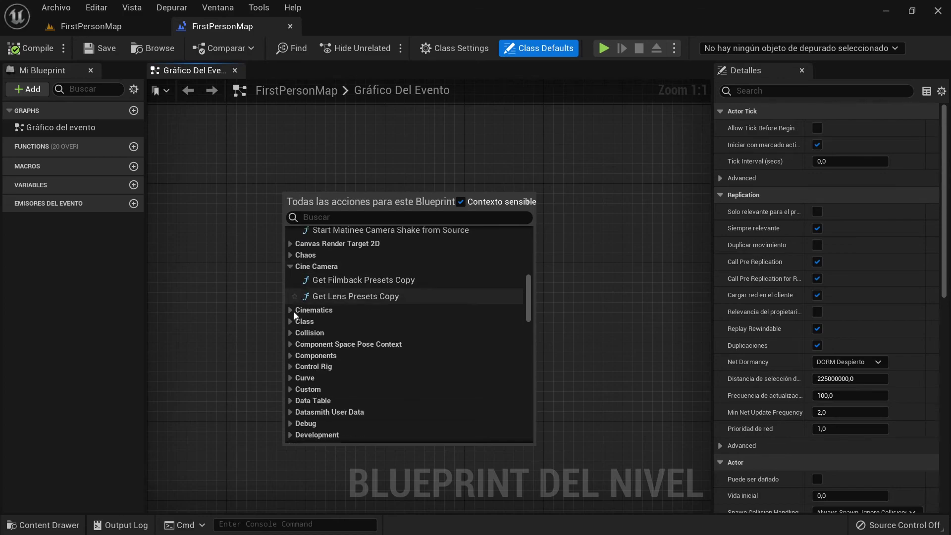
scroll(293, 311, "down", 3)
left_click(290, 293)
scroll(293, 300, "down", 3)
scroll(294, 298, "down", 3)
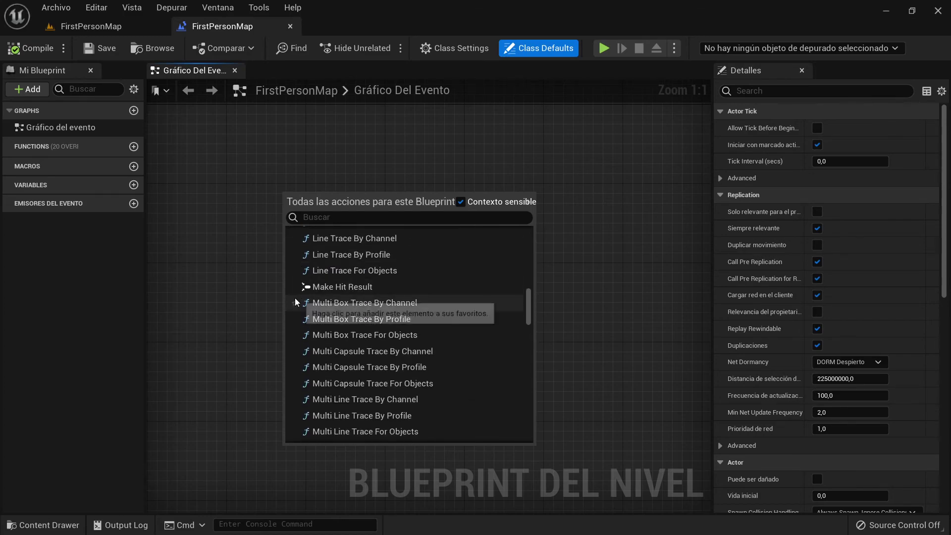
scroll(295, 298, "down", 2)
left_click_drag(527, 331, 528, 248)
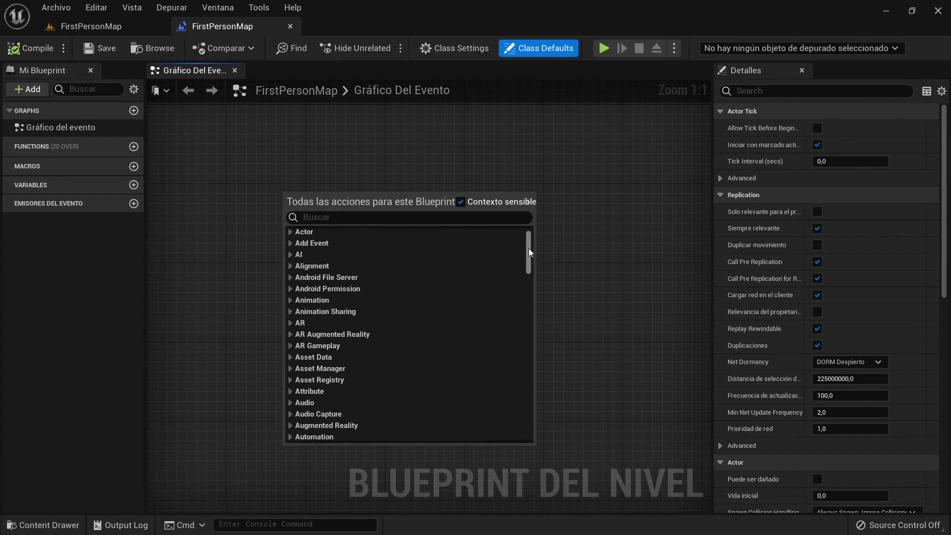
left_click(367, 220)
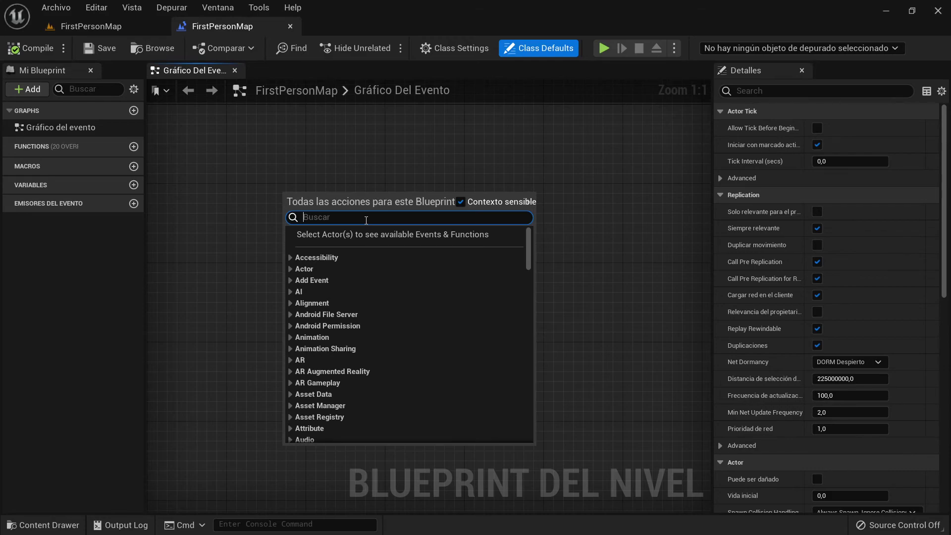
- Search 'esc' and add the Escape keyboard event node, nudging it into place
type("esc")
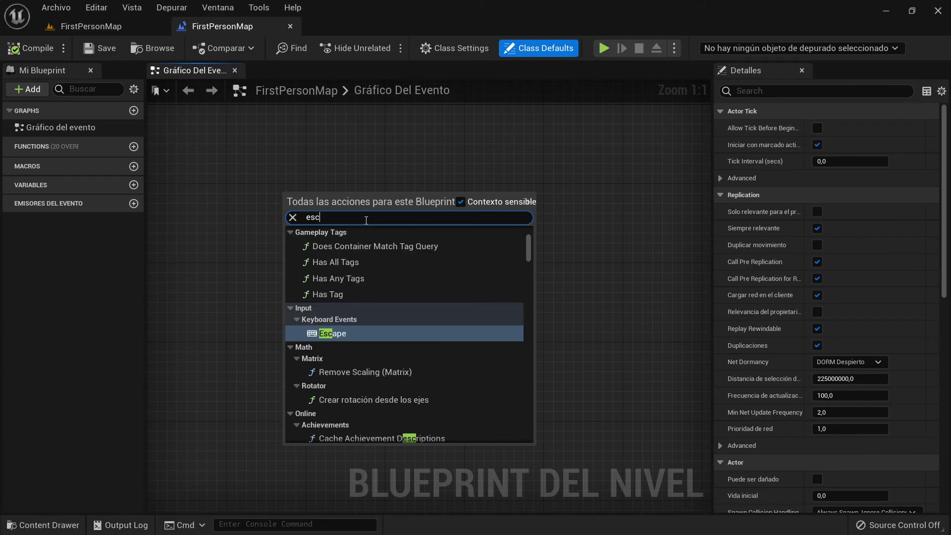
mouse_move(530, 240)
left_mouse_down()
mouse_move(530, 251)
mouse_move(531, 242)
left_mouse_up()
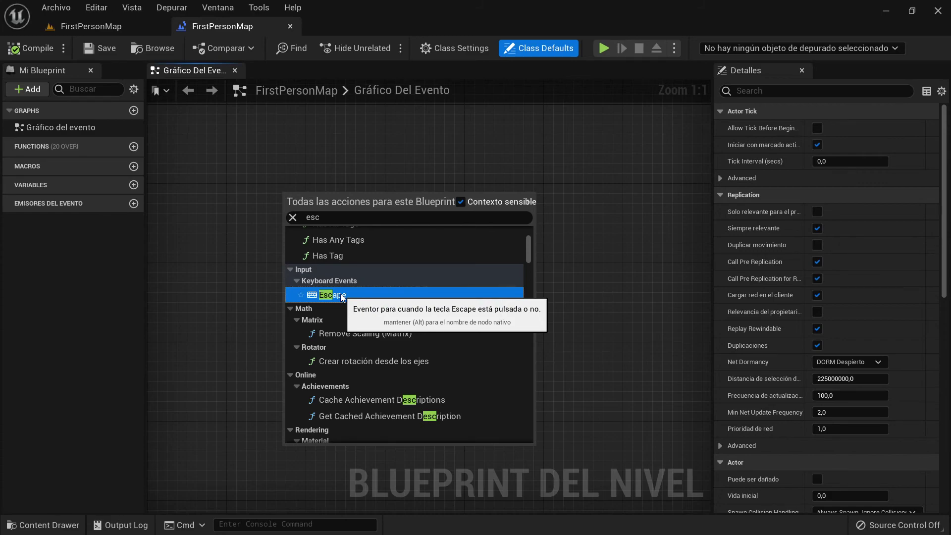
left_click(342, 296)
left_click_drag(311, 205, 303, 223)
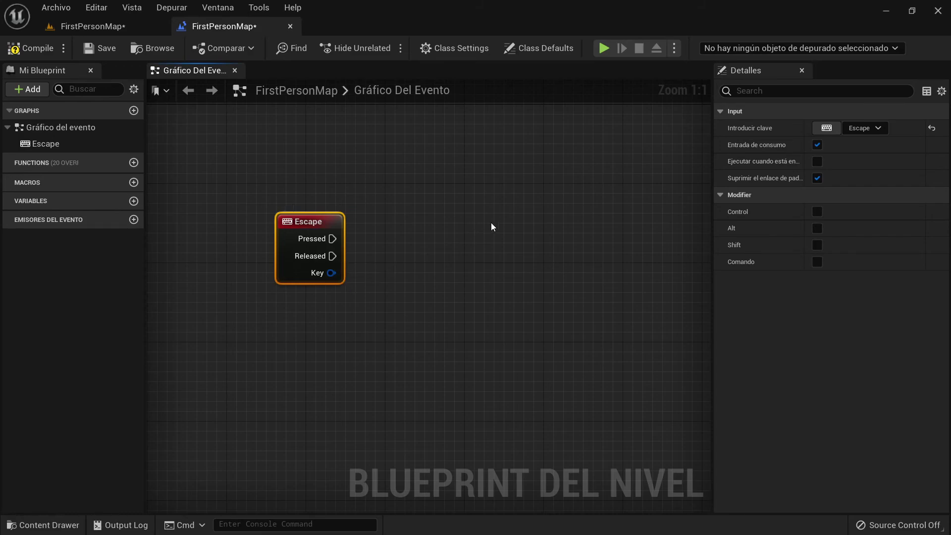
- Search 'quit' and add a Salir del juego (Quit Game) node beside the Escape node
right_click(529, 253)
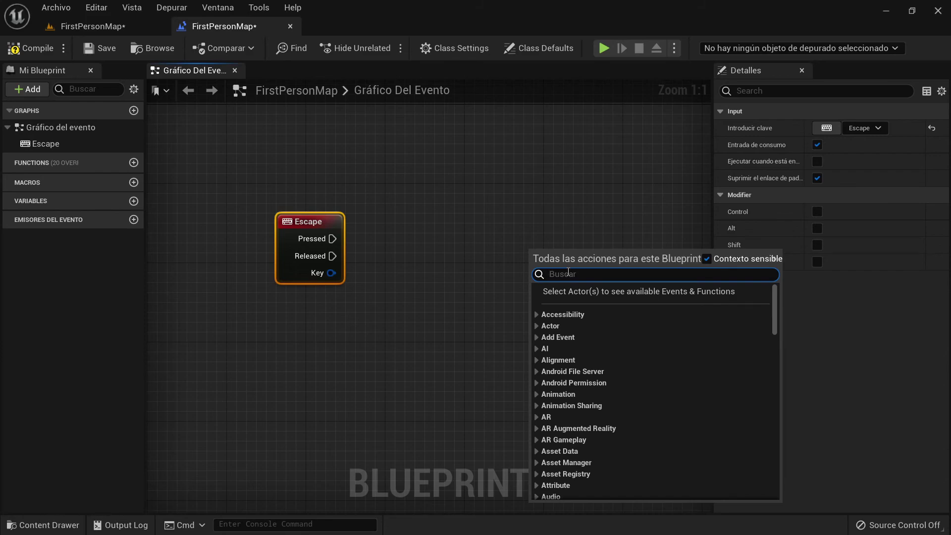
type("quit")
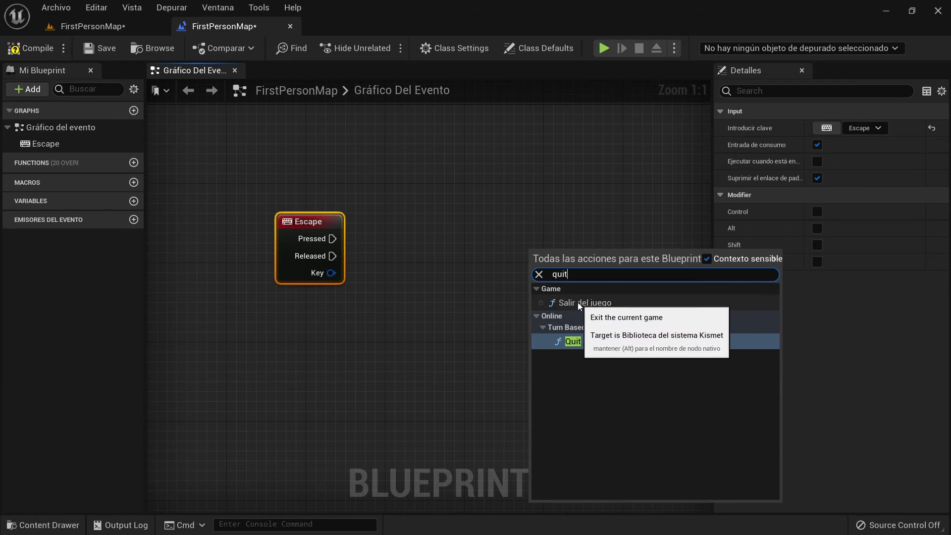
left_click(577, 302)
left_click_drag(523, 232, 473, 222)
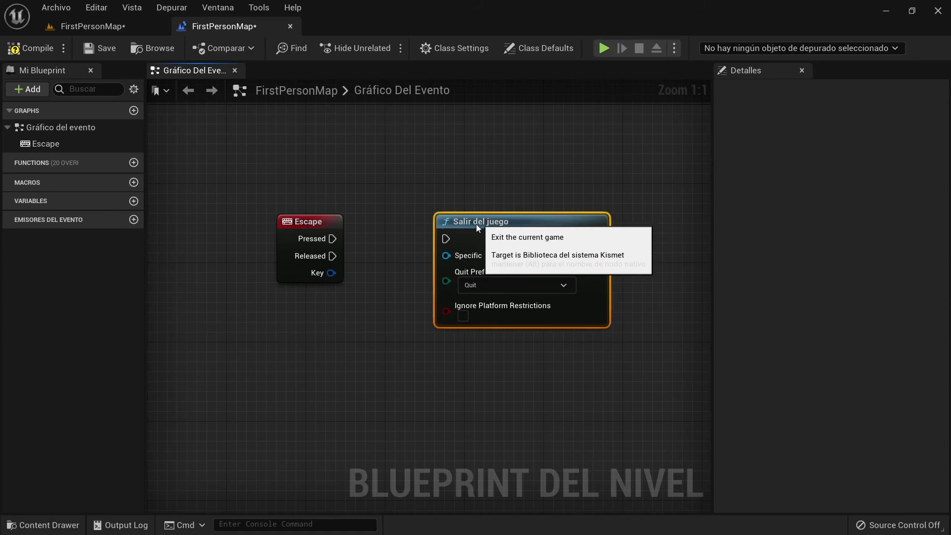
left_click_drag(320, 221, 300, 221)
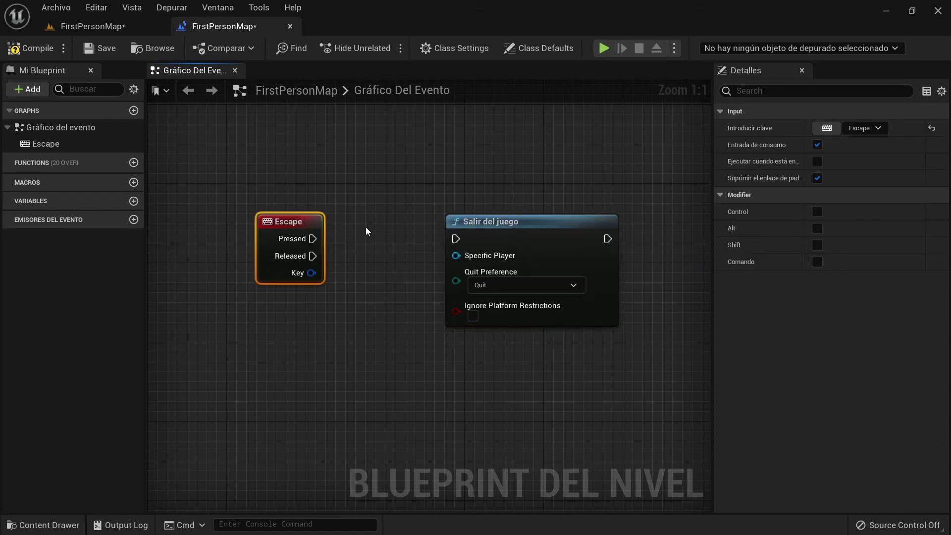
left_click(484, 226)
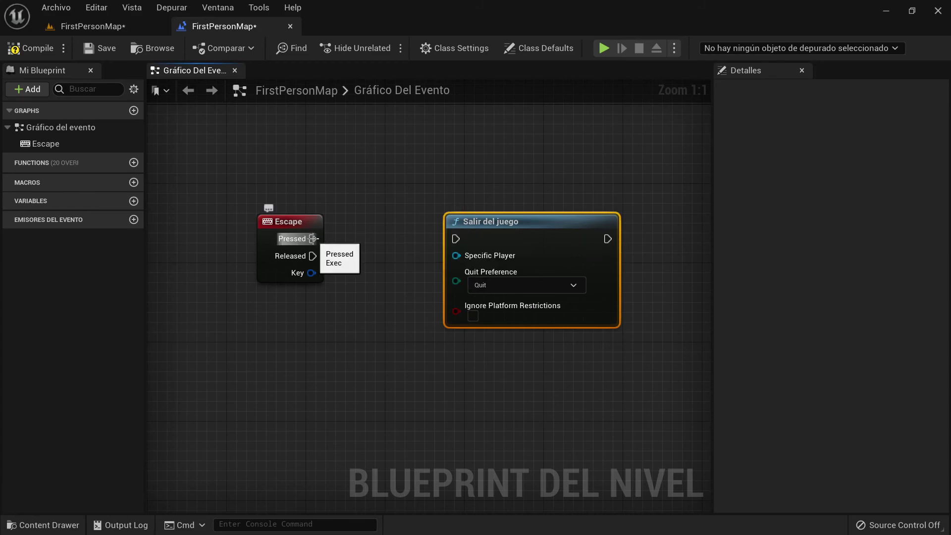
- Wire the Escape node's Pressed output to the Salir del juego exec input
left_click_drag(312, 238, 455, 239)
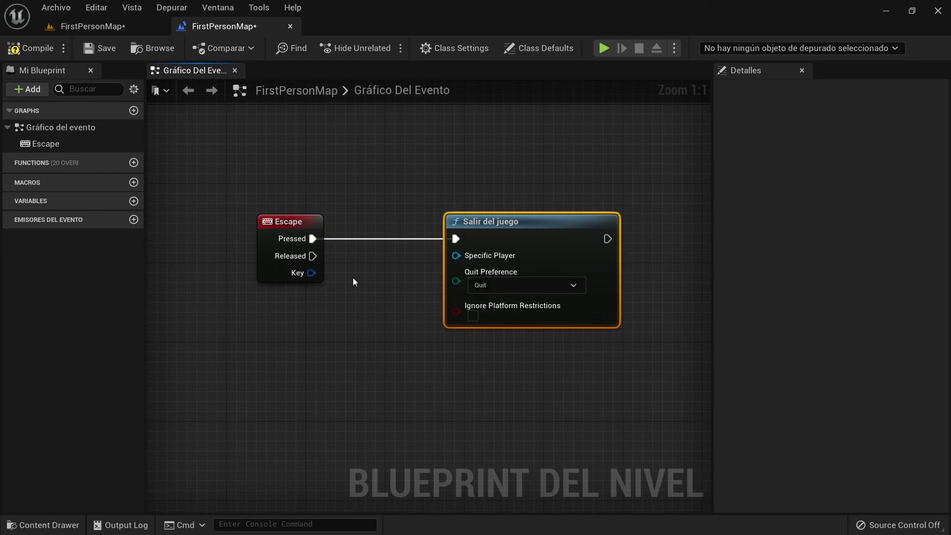
left_click(302, 224)
left_click_drag(312, 239, 455, 238)
left_click(478, 219)
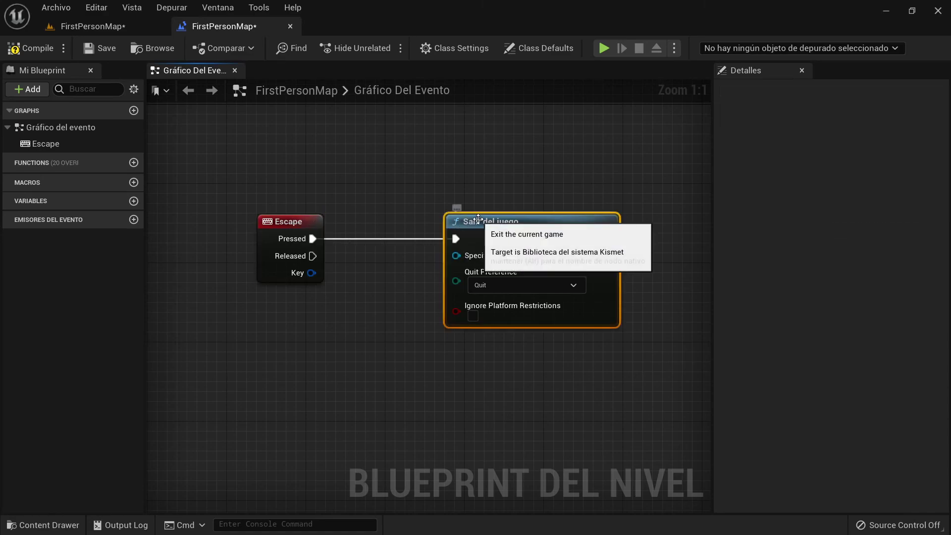
left_click(299, 220)
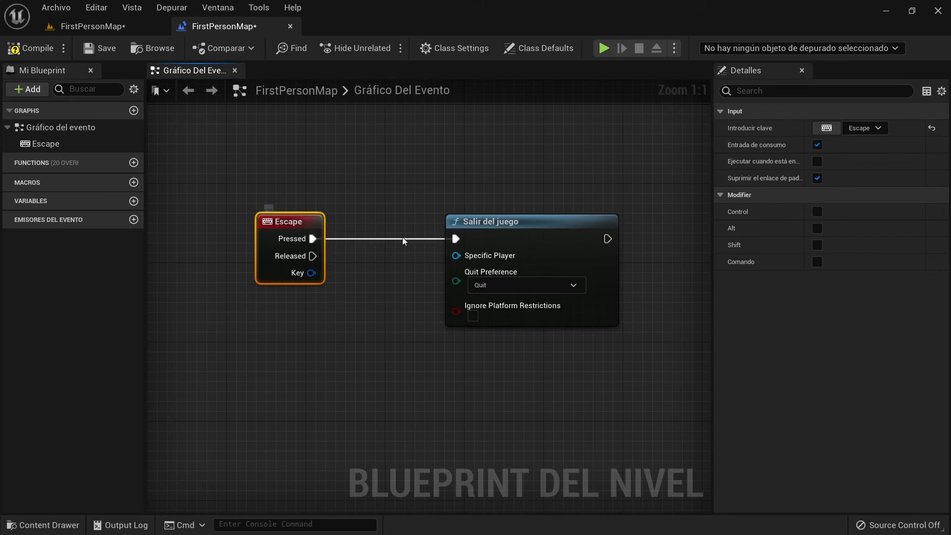
left_click(485, 217)
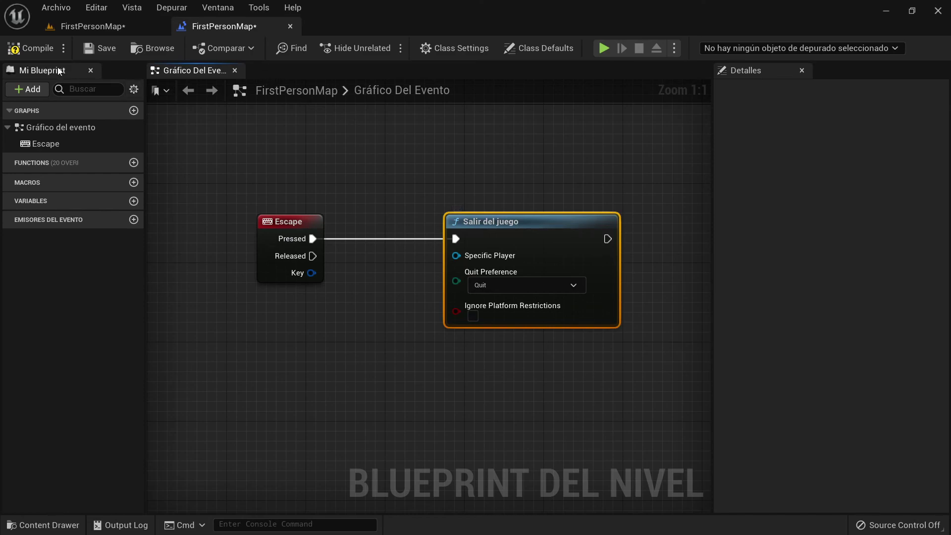
- Compile the Level Blueprint, return to the FirstPersonMap tab, and Save All from Archivo
left_click(37, 49)
left_click(122, 29)
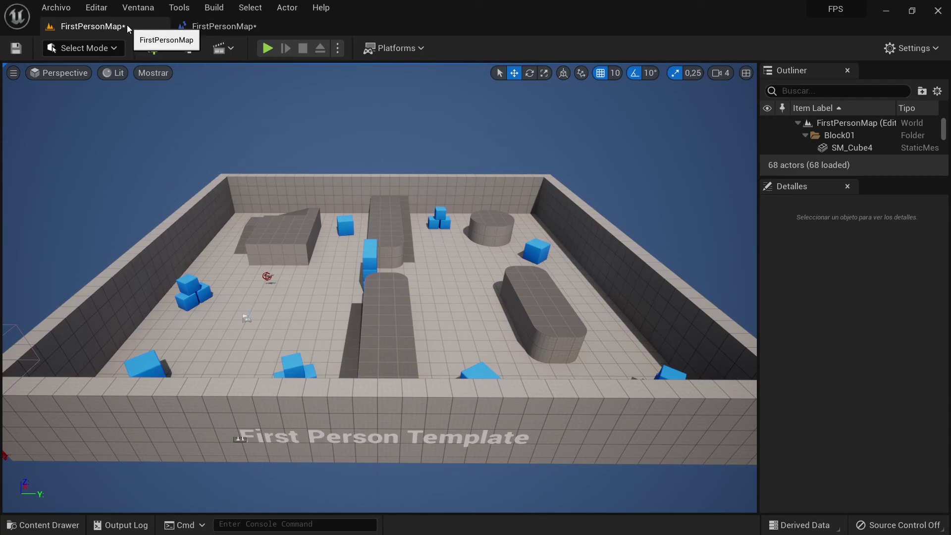
left_click(56, 8)
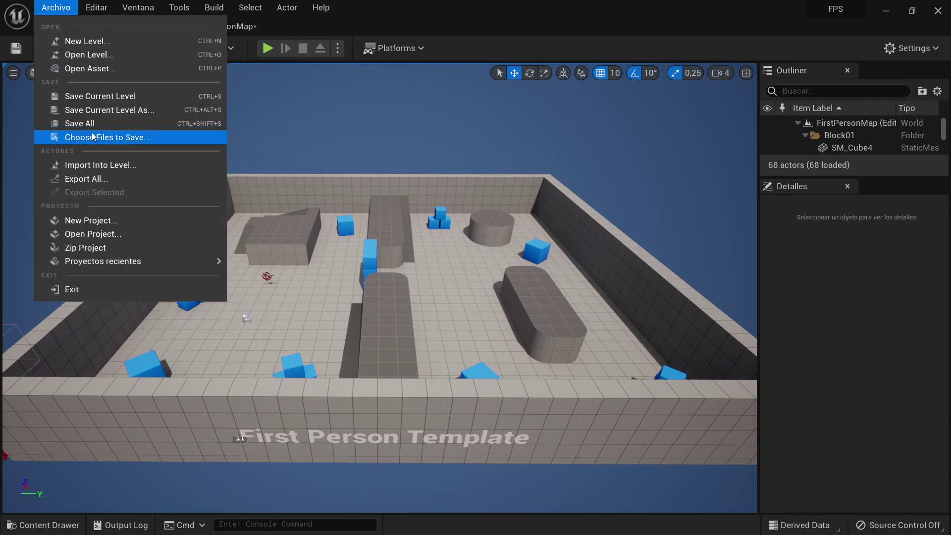
left_click(77, 123)
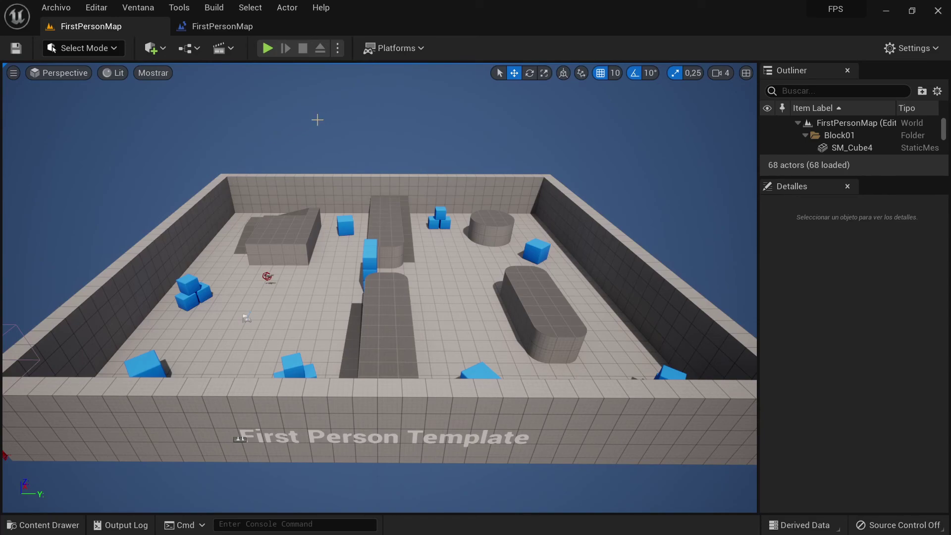
- Package the project for Windows into the FPS1 folder, then minimize the editor once complete
left_click(396, 48)
mouse_move(423, 207)
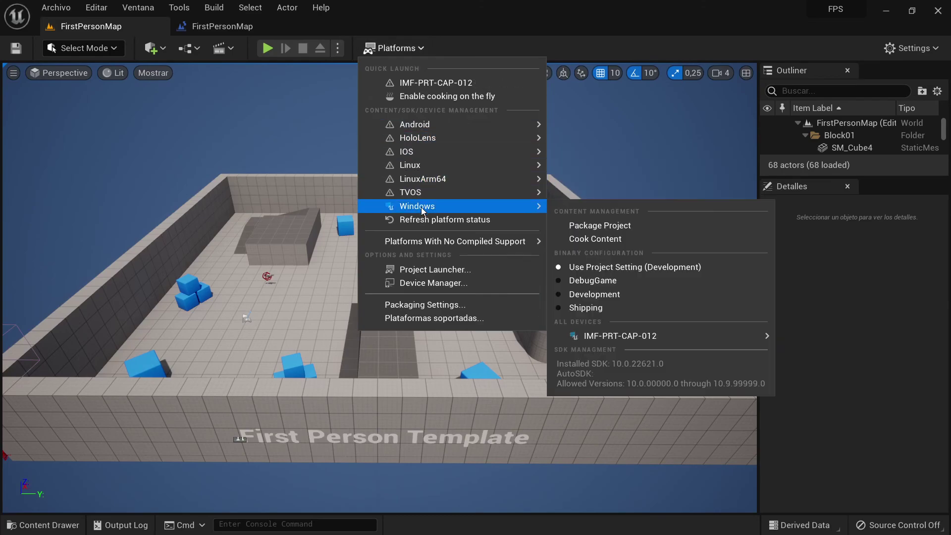
left_click(577, 227)
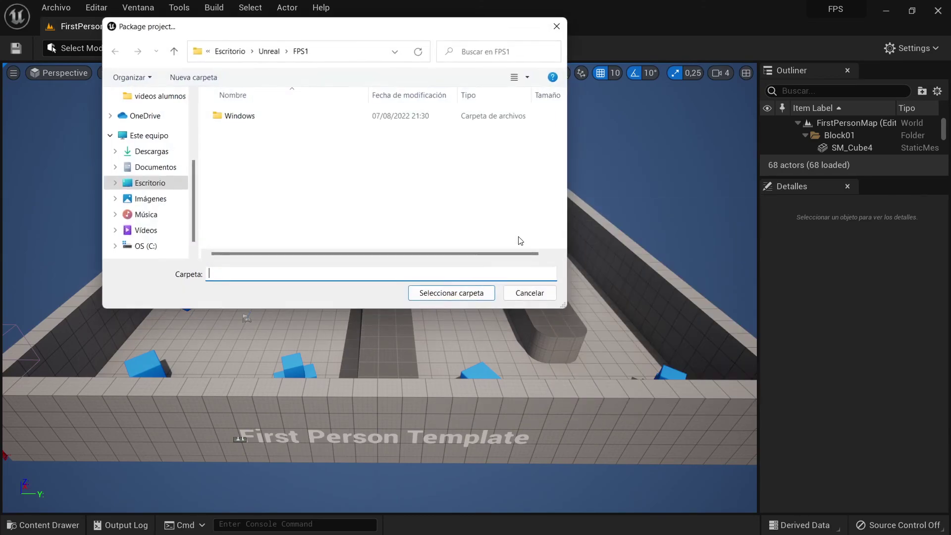
left_click(457, 294)
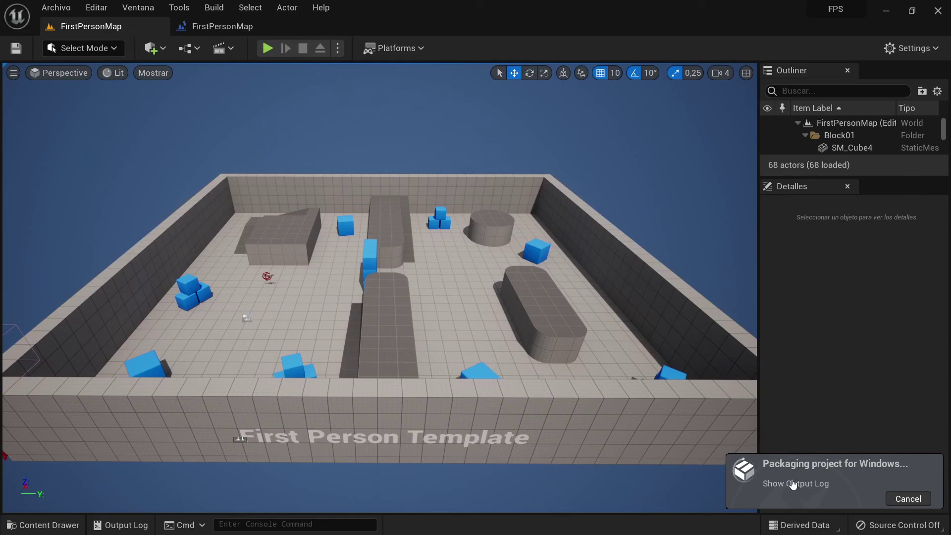
left_click(792, 483)
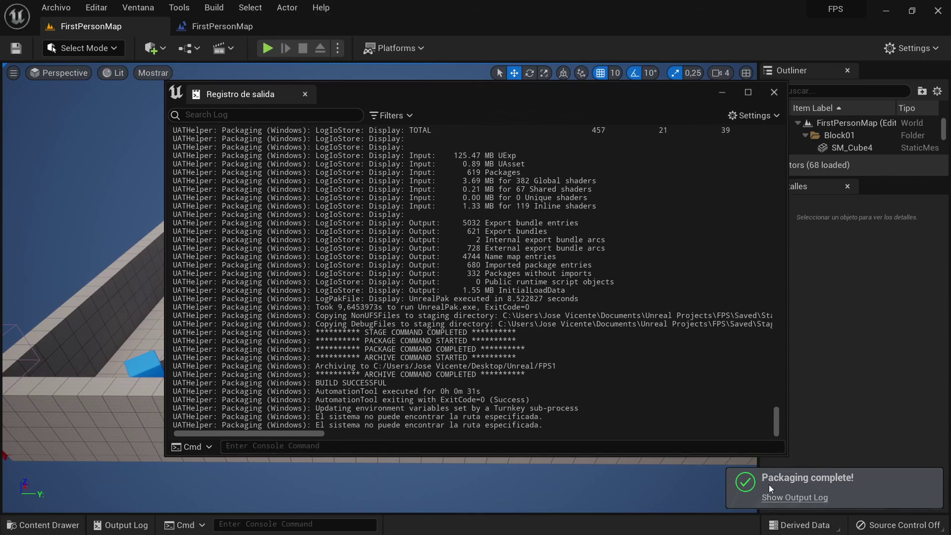
left_click(774, 92)
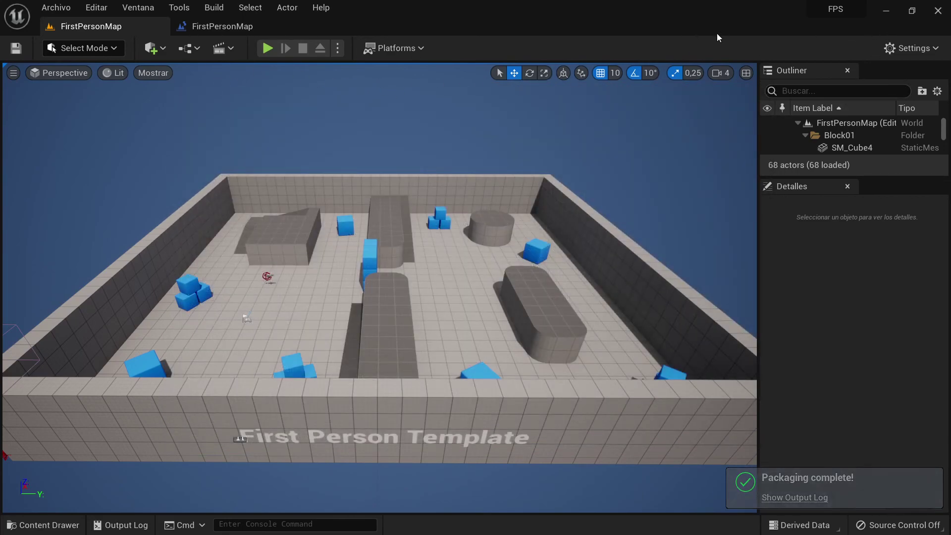
left_click(886, 10)
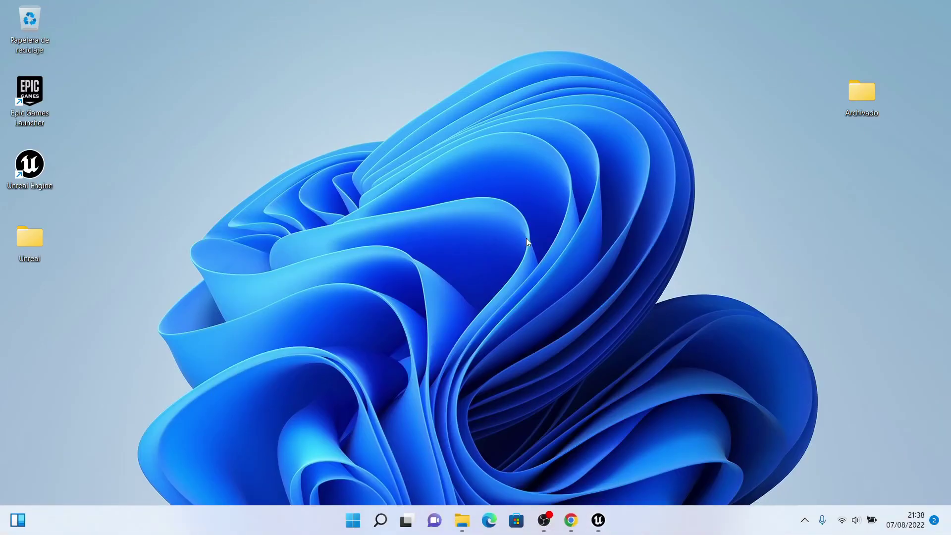
- Run FPS.exe from Desktop\Unreal\FPS1\Windows and dismiss the NVIDIA driver warning
double_click(48, 248)
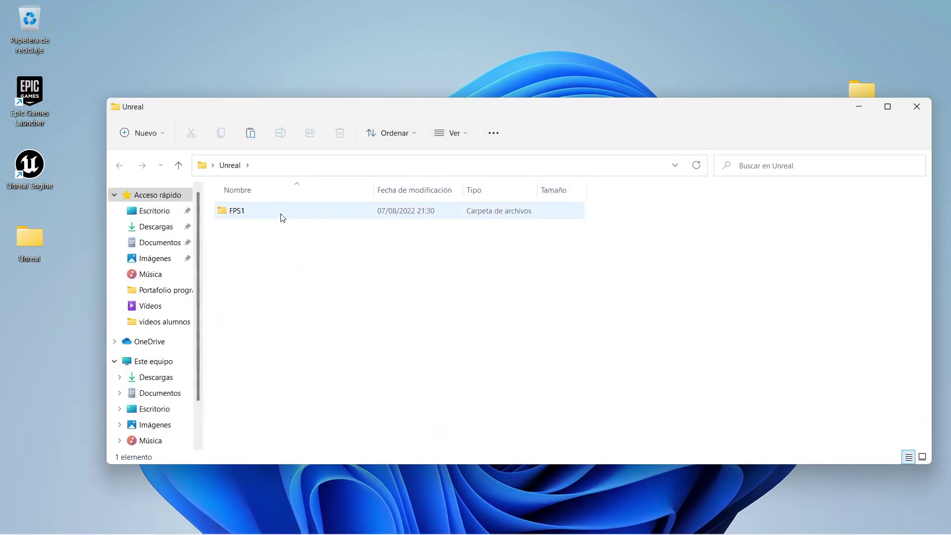
double_click(227, 211)
double_click(250, 218)
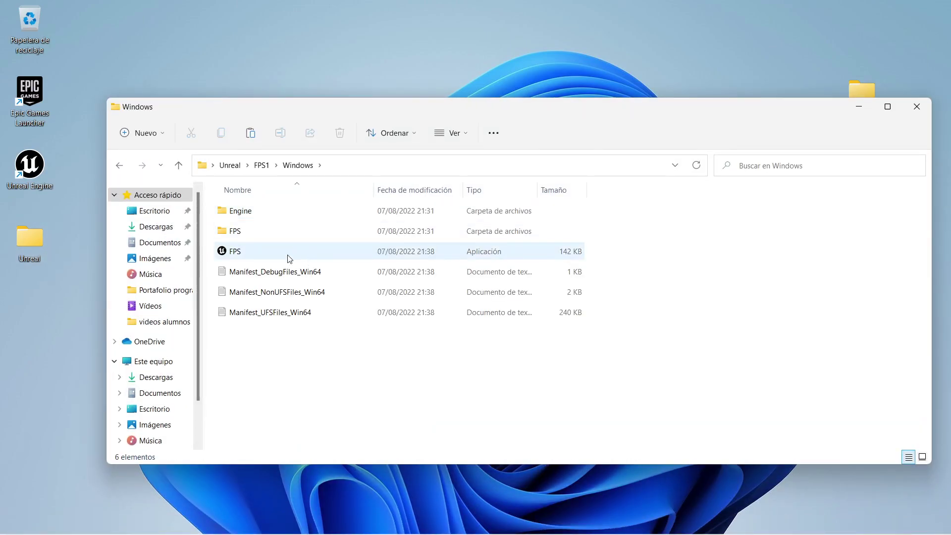
double_click(243, 252)
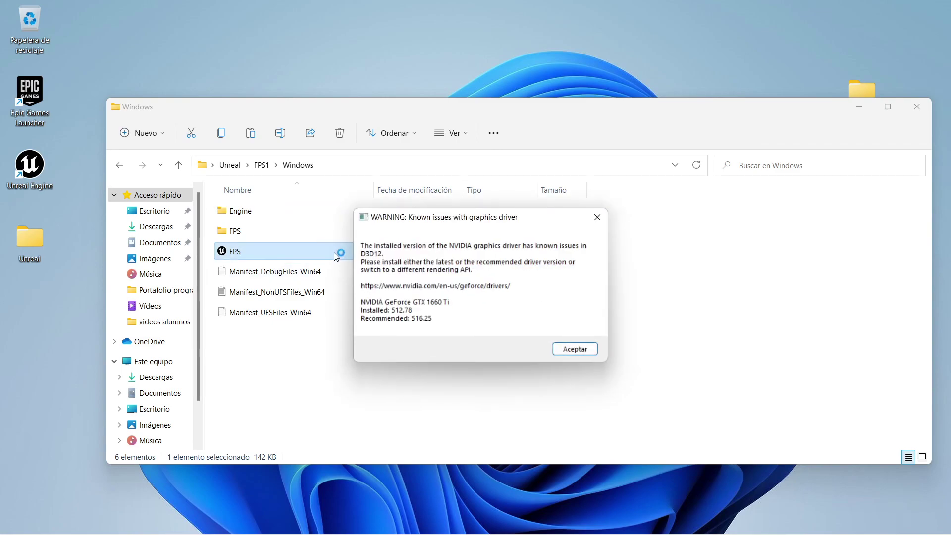
left_click(563, 351)
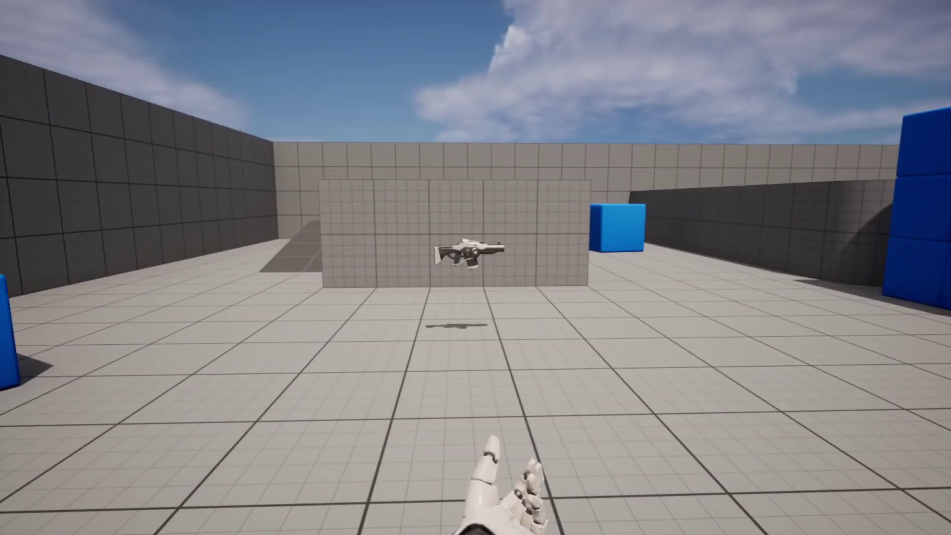
- Walk forward to pick up the gun and shoot down the blue cube stacks
key("w")
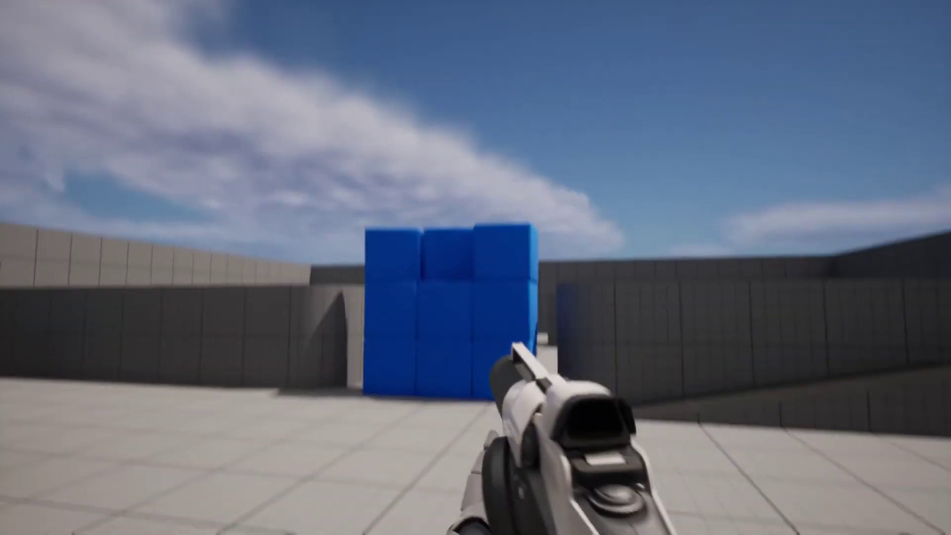
left_click(475, 268)
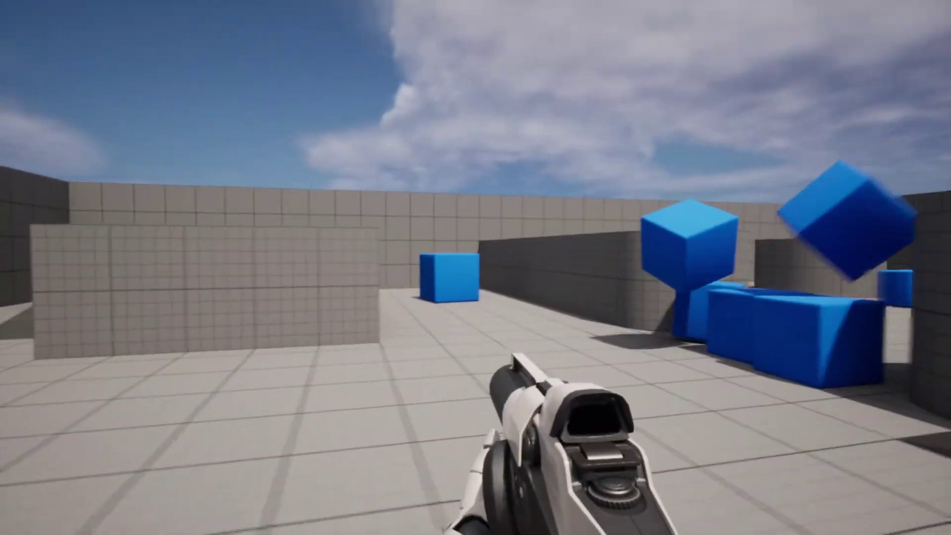
left_click(475, 267)
left_click(475, 268)
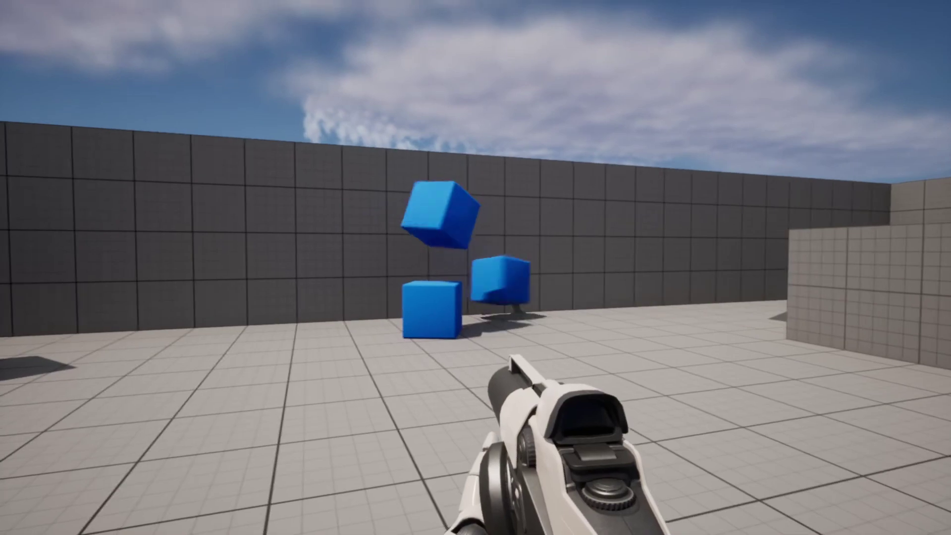
left_click(475, 268)
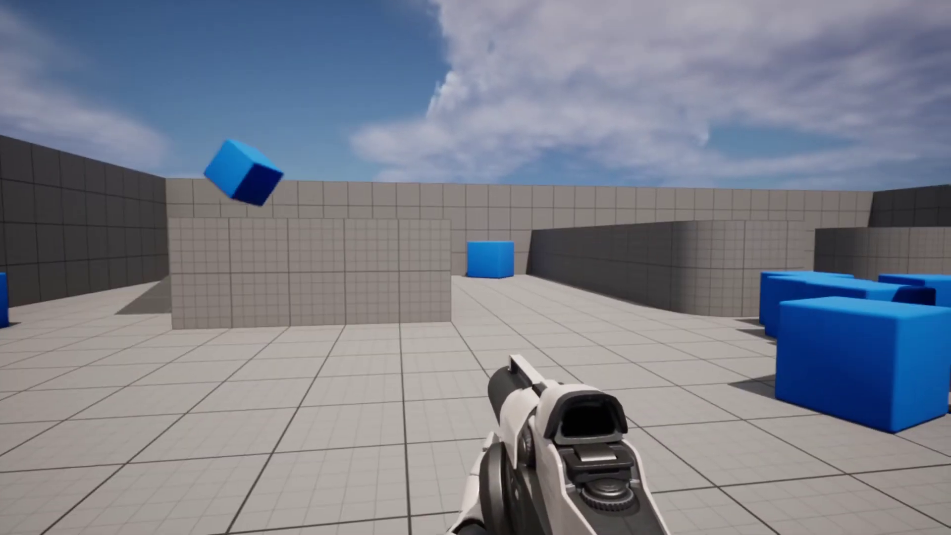
- Quit the running game with Alt+F4, close Explorer, and restore the Unreal editor
key("alt+F4")
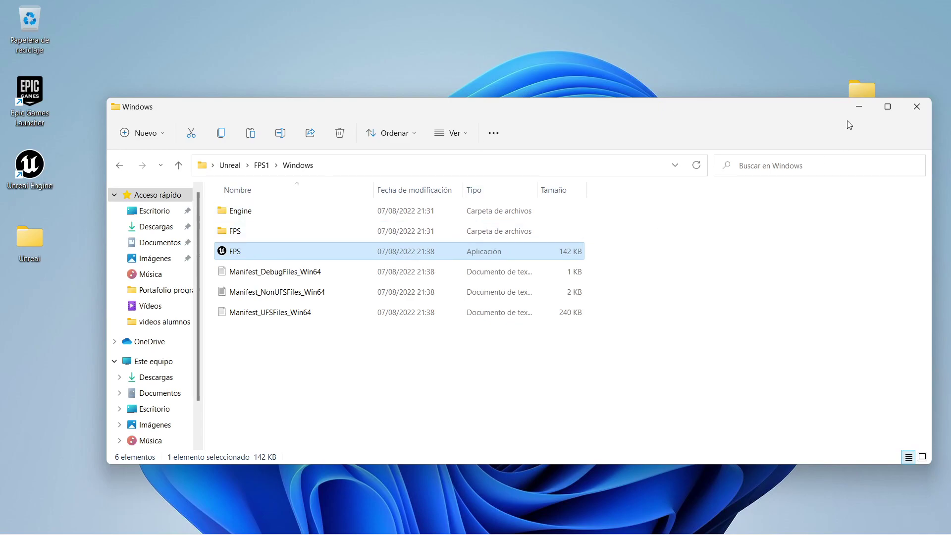
left_click(923, 114)
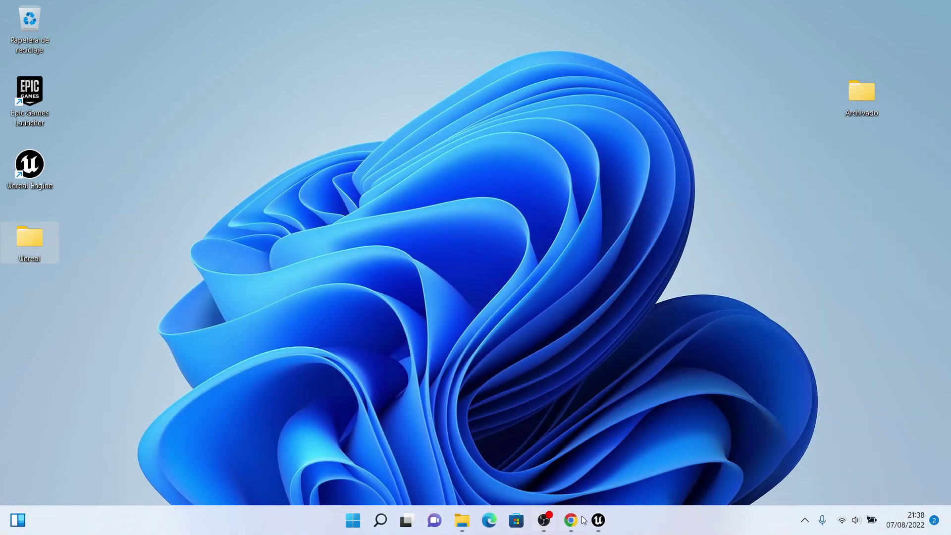
left_click(603, 523)
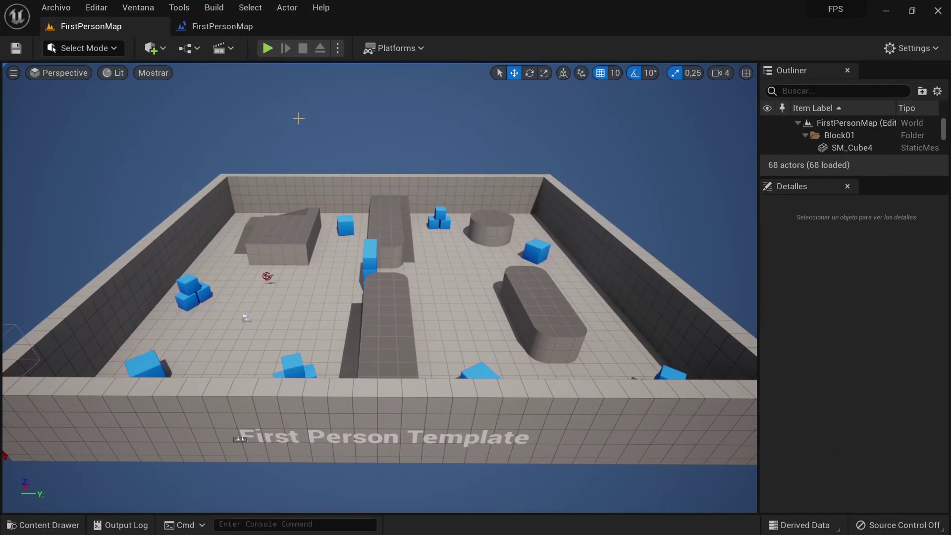
- Check the Level Blueprint's Quit Game graph, return to the FirstPersonMap viewport, then Alt+Tab away
left_click(222, 26)
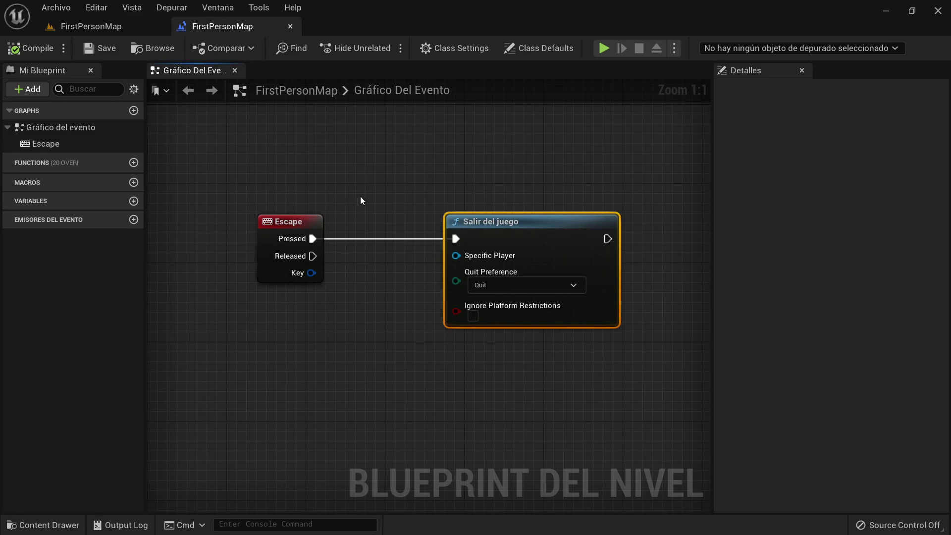
left_click(340, 177)
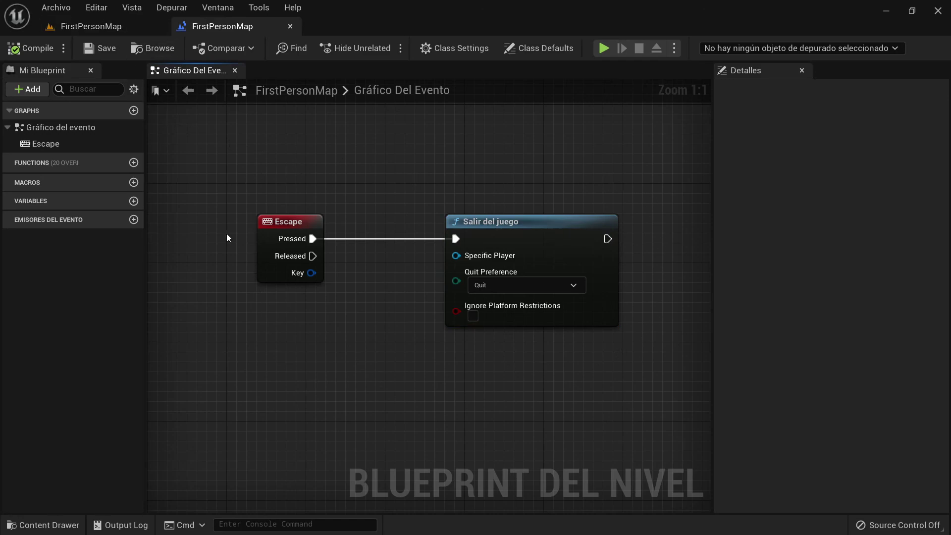
left_click(97, 27)
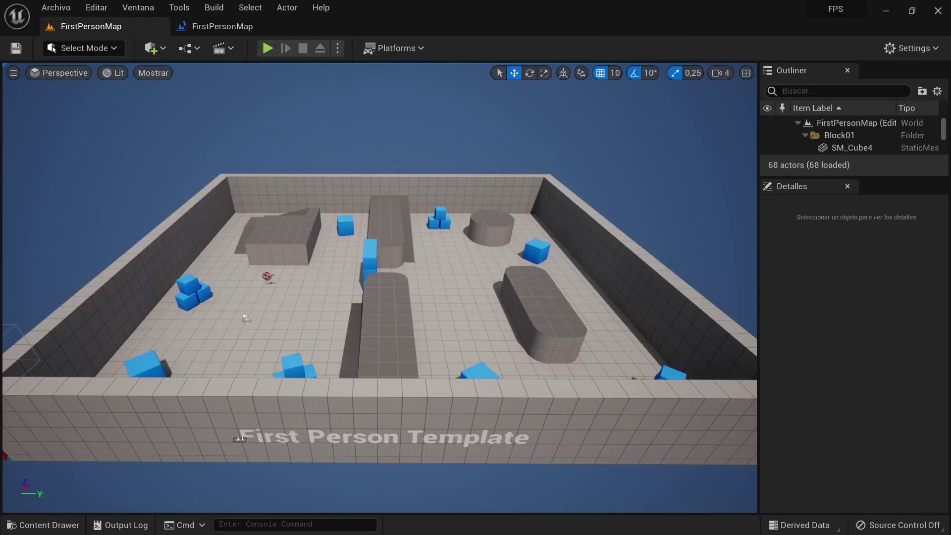
left_click(148, 124)
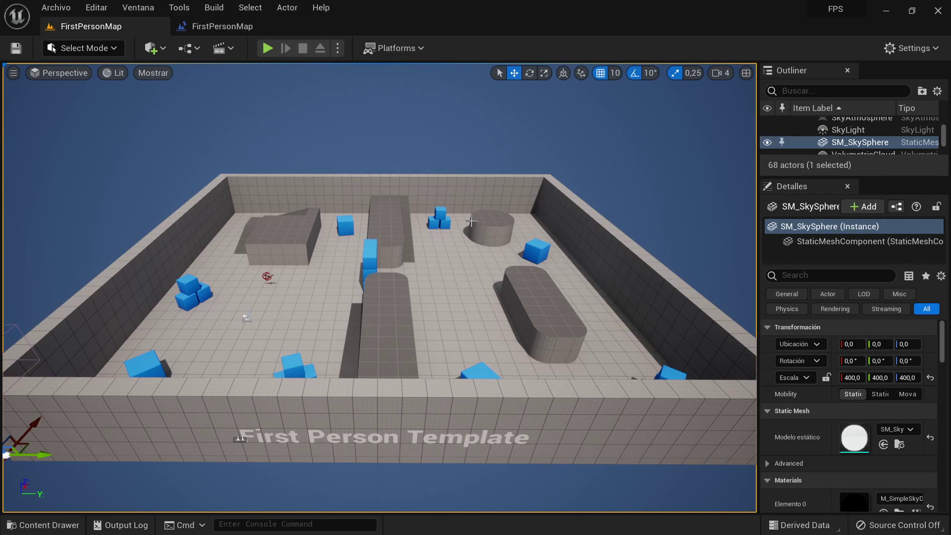
key("alt+Tab")
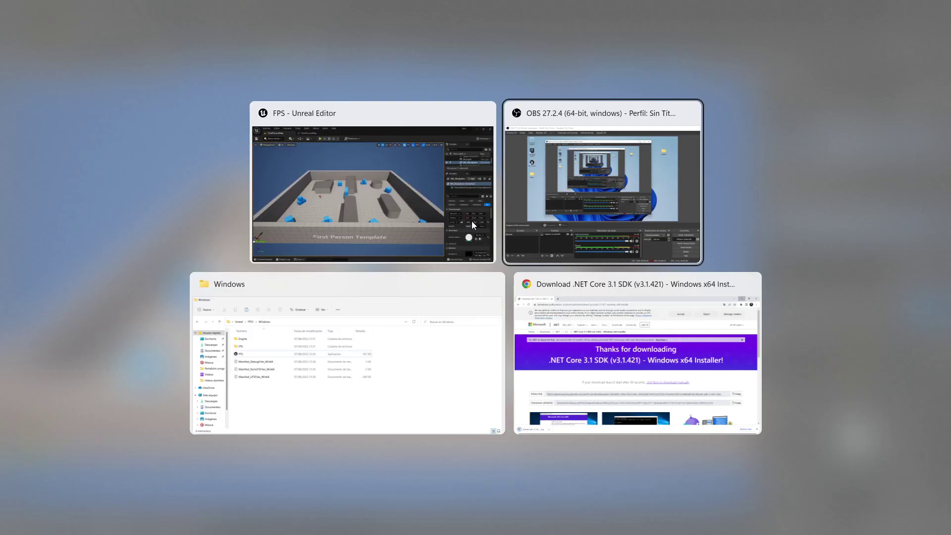